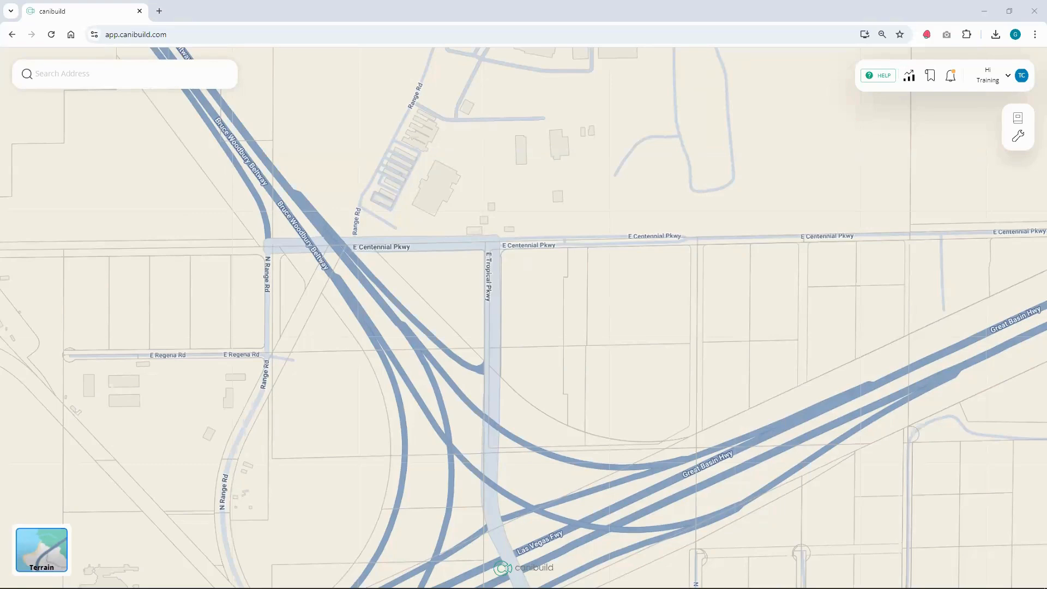
# Step: Go to the Design Catalogue in the account's admin area
pyautogui.click(990, 77)
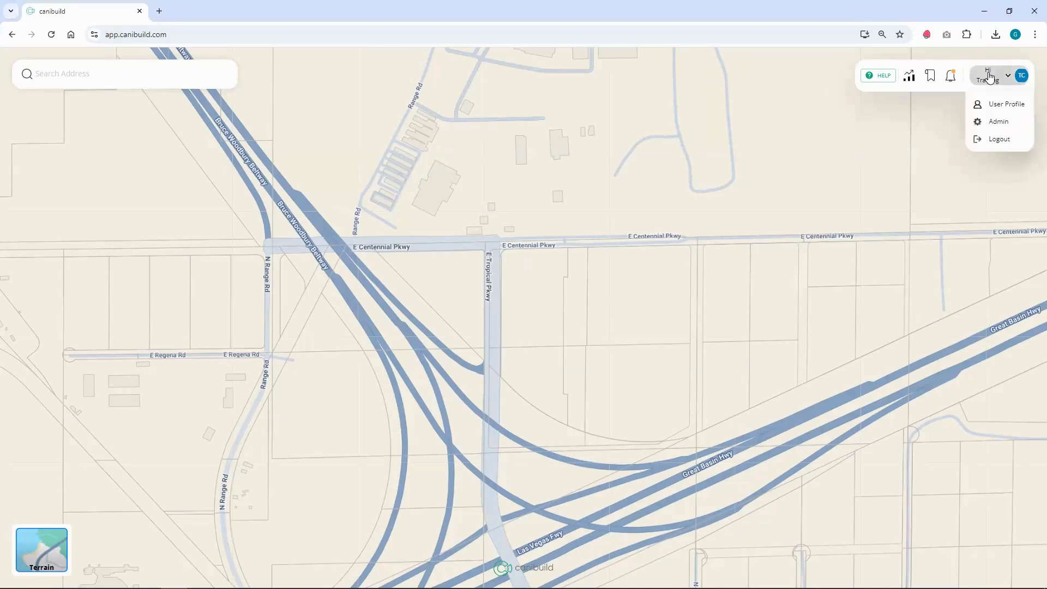
pyautogui.click(1000, 125)
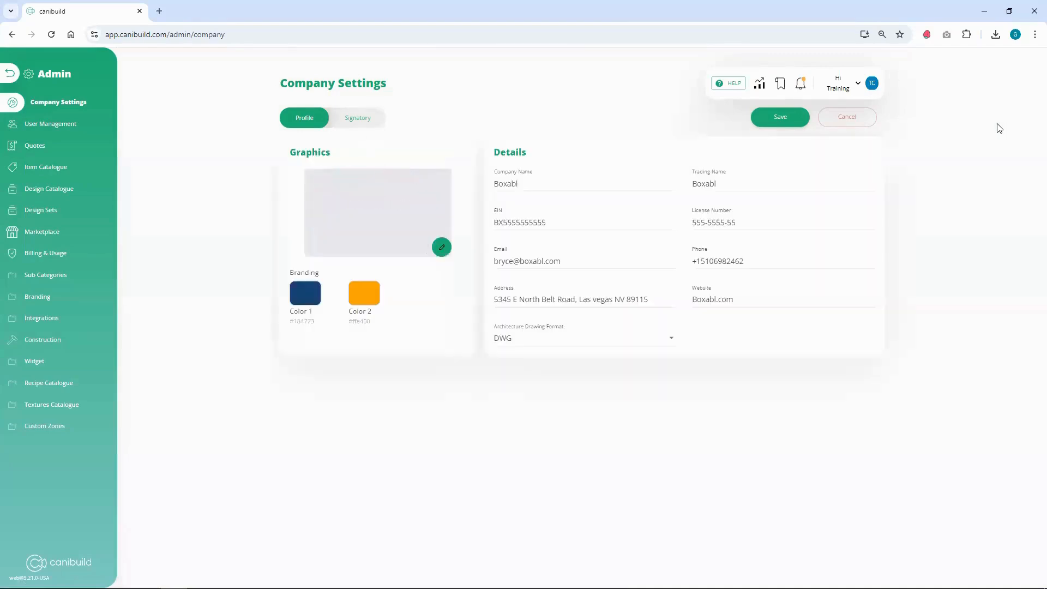
pyautogui.click(48, 193)
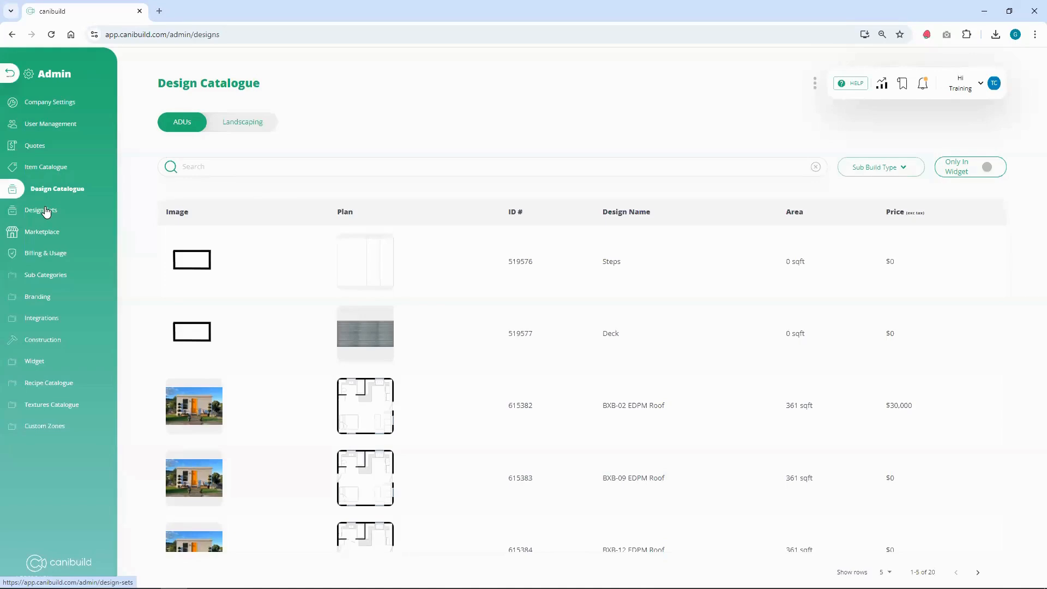
# Step: Set the default price of the BXB-02 EDPM Roof design to 35000 and save the design
pyautogui.scroll(-1, 743, 334)
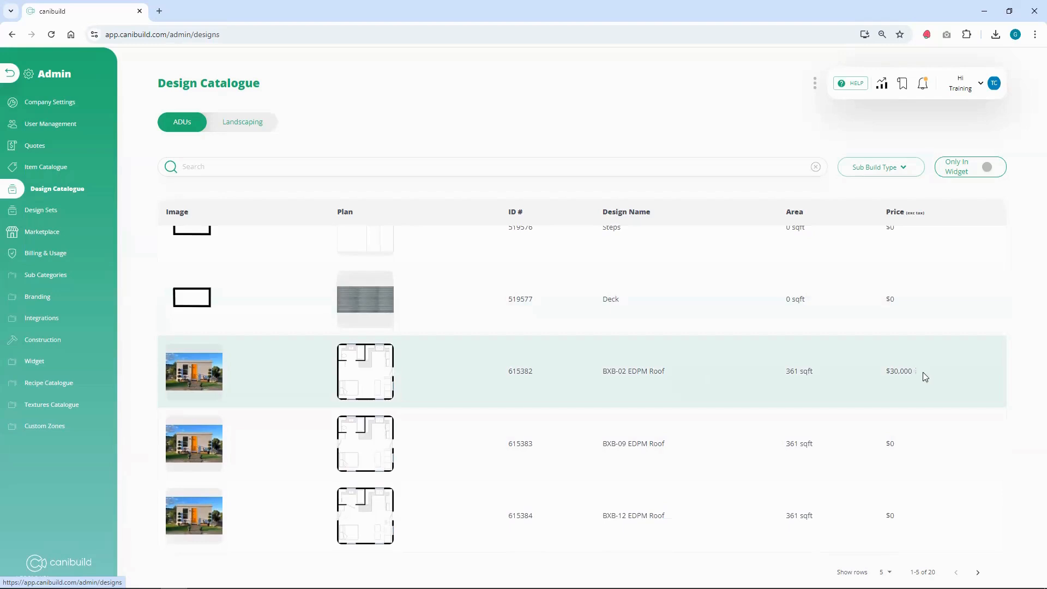
pyautogui.click(916, 376)
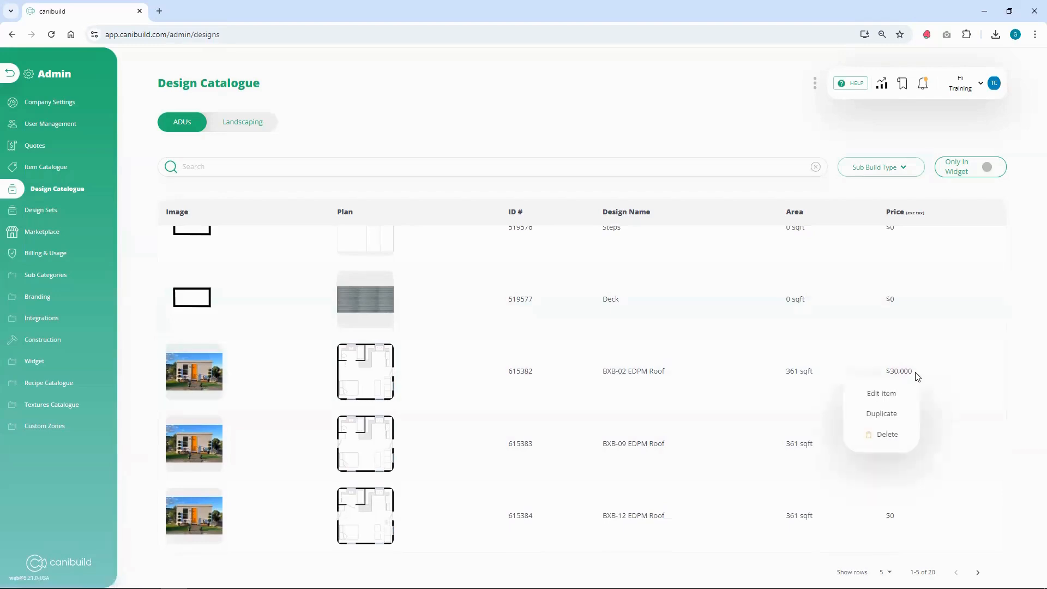
pyautogui.click(875, 400)
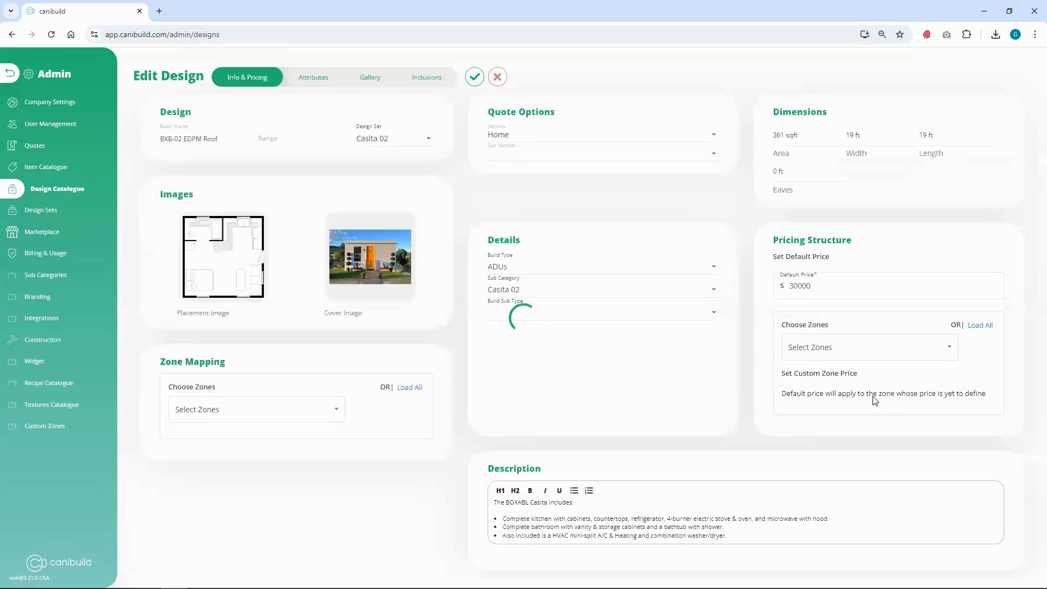
pyautogui.click(798, 285)
pyautogui.moveTo(798, 286); pyautogui.dragTo(793, 286)
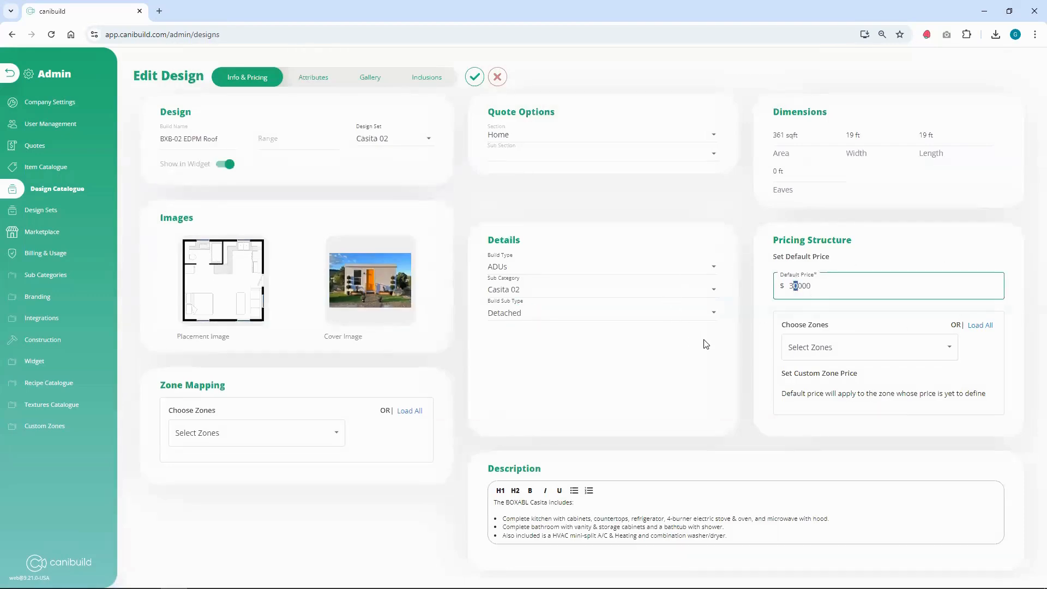
pyautogui.write('5')
pyautogui.click(476, 79)
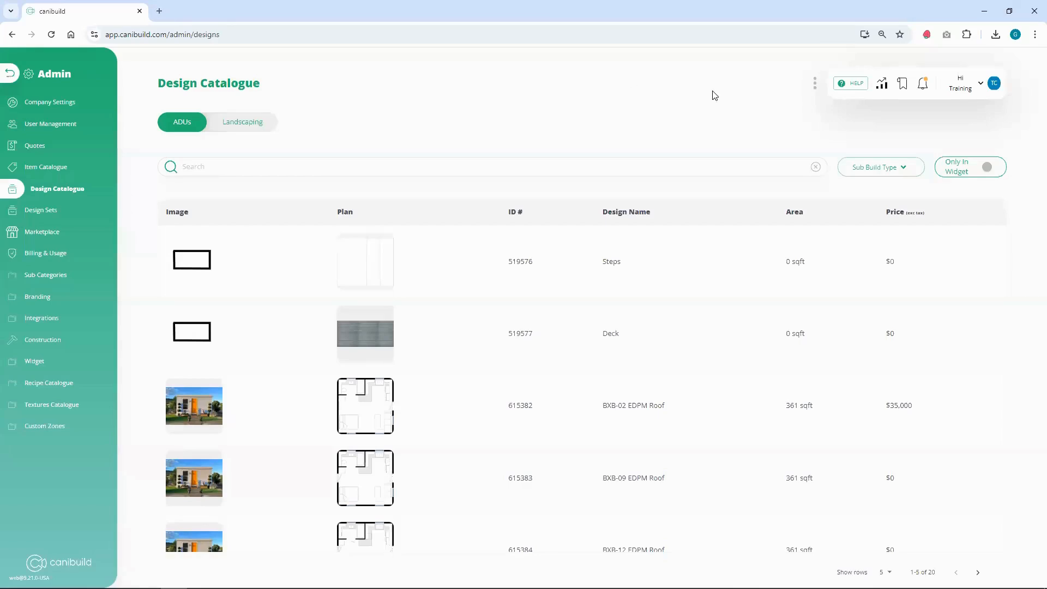
# Step: Export the design catalogue to a spreadsheet and open the downloaded file in Excel for editing
pyautogui.click(816, 85)
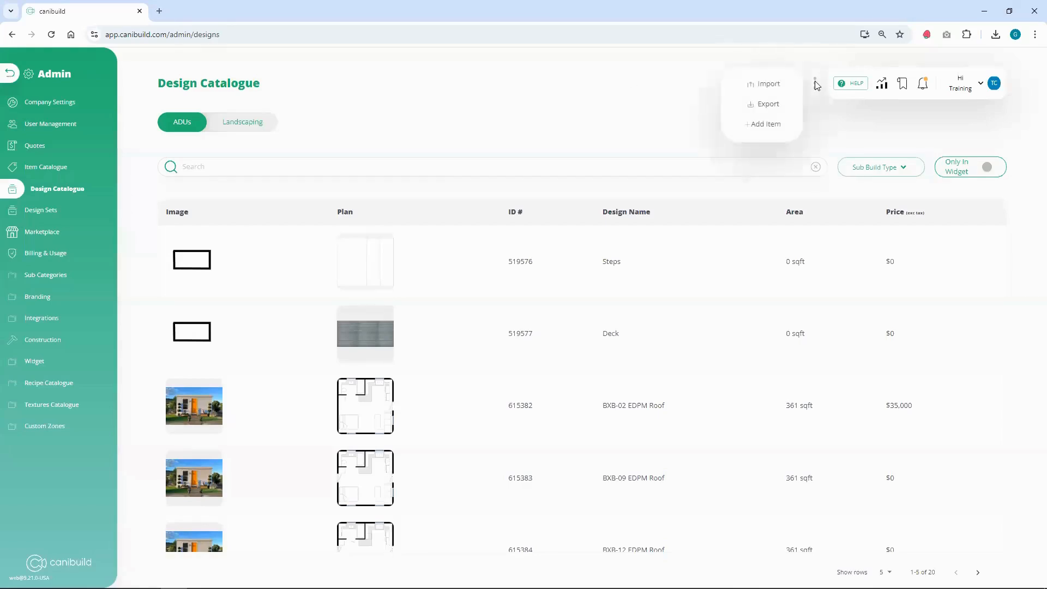
pyautogui.click(768, 106)
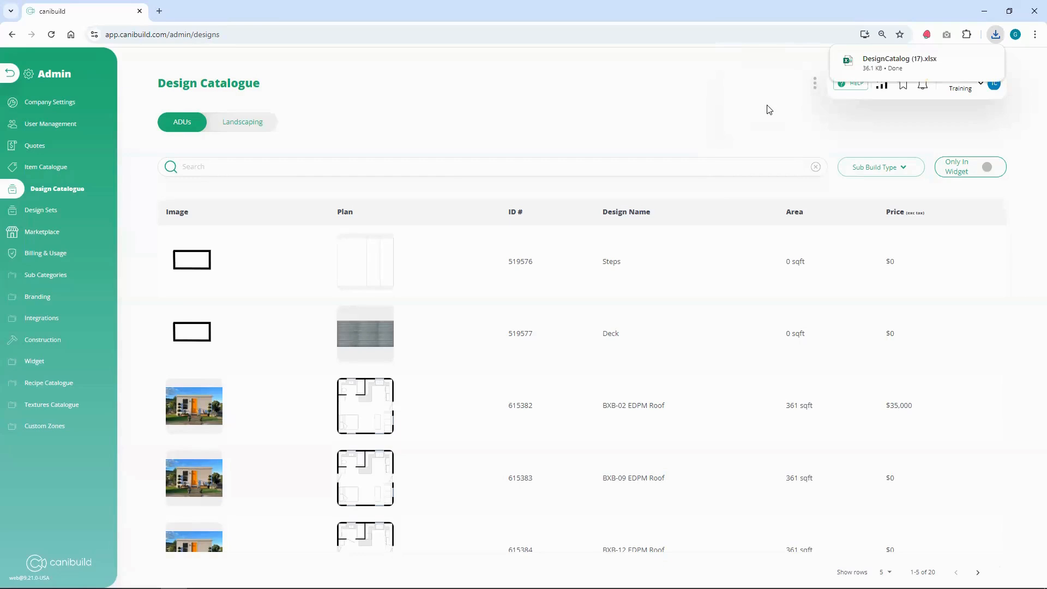
pyautogui.click(892, 63)
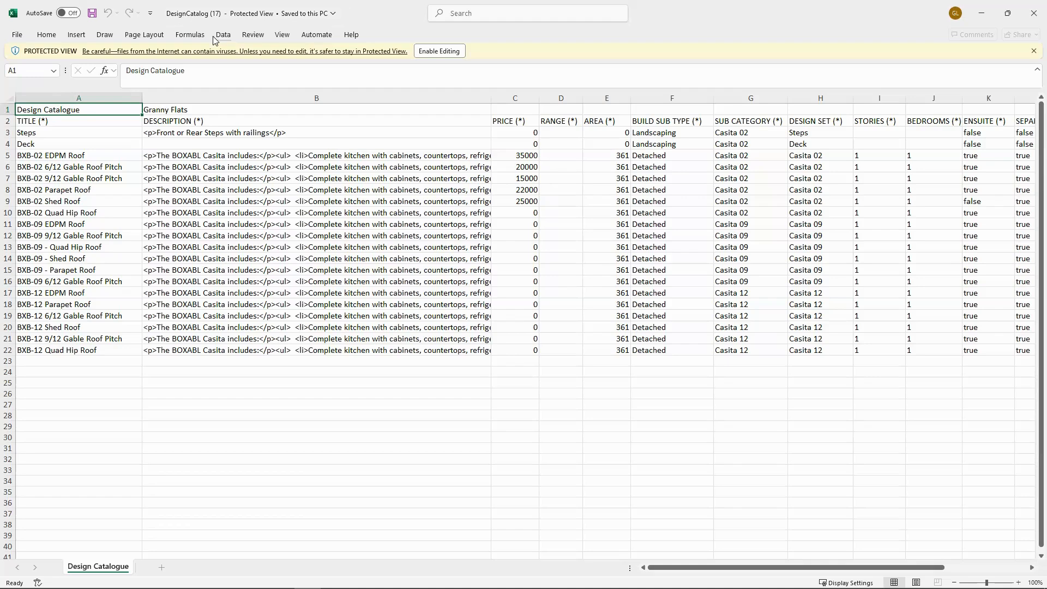
pyautogui.click(445, 50)
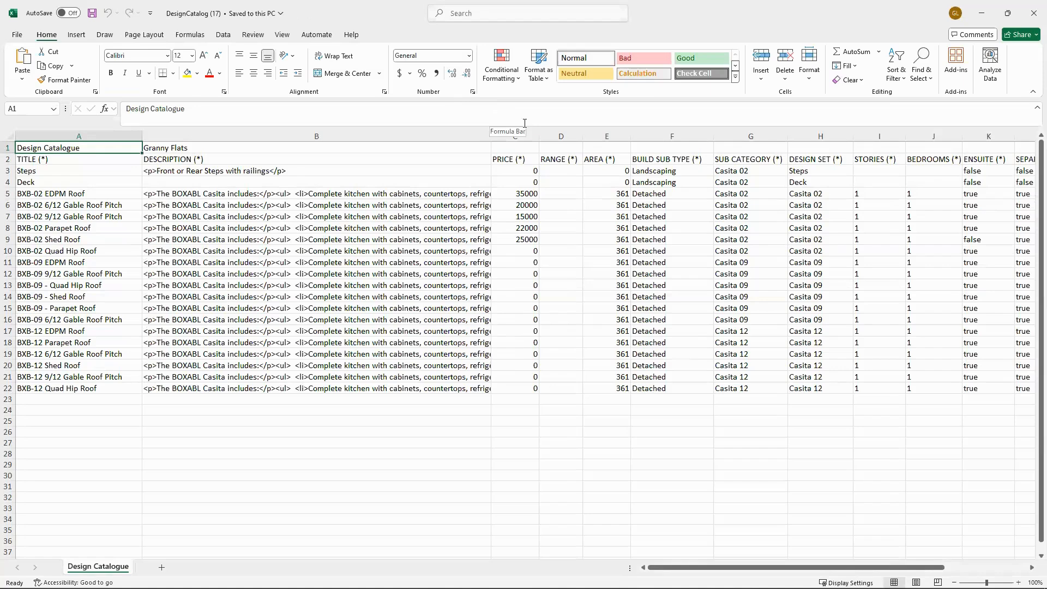
pyautogui.click(55, 136)
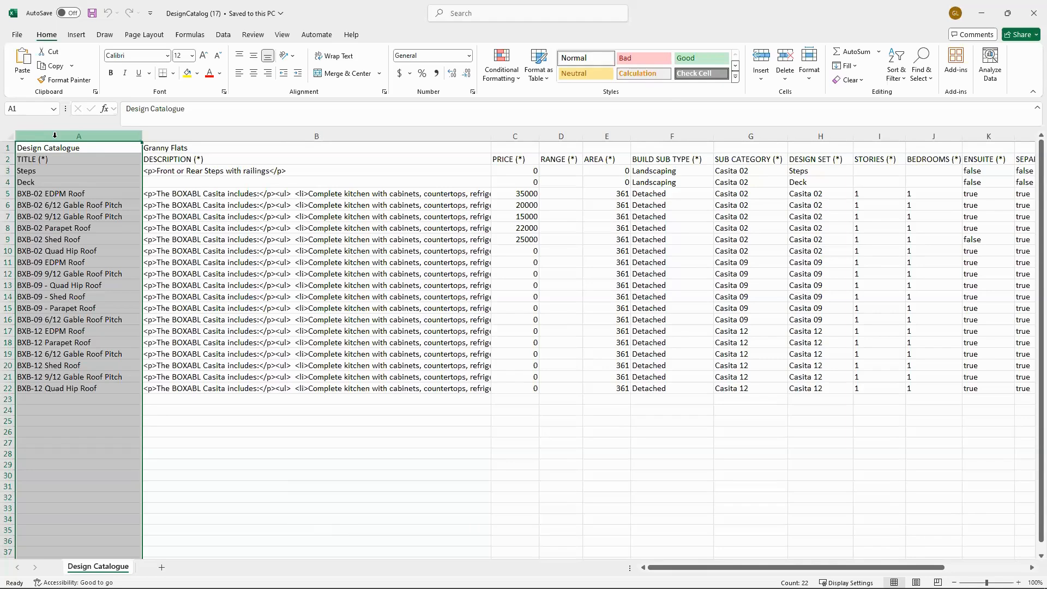
pyautogui.click(402, 194)
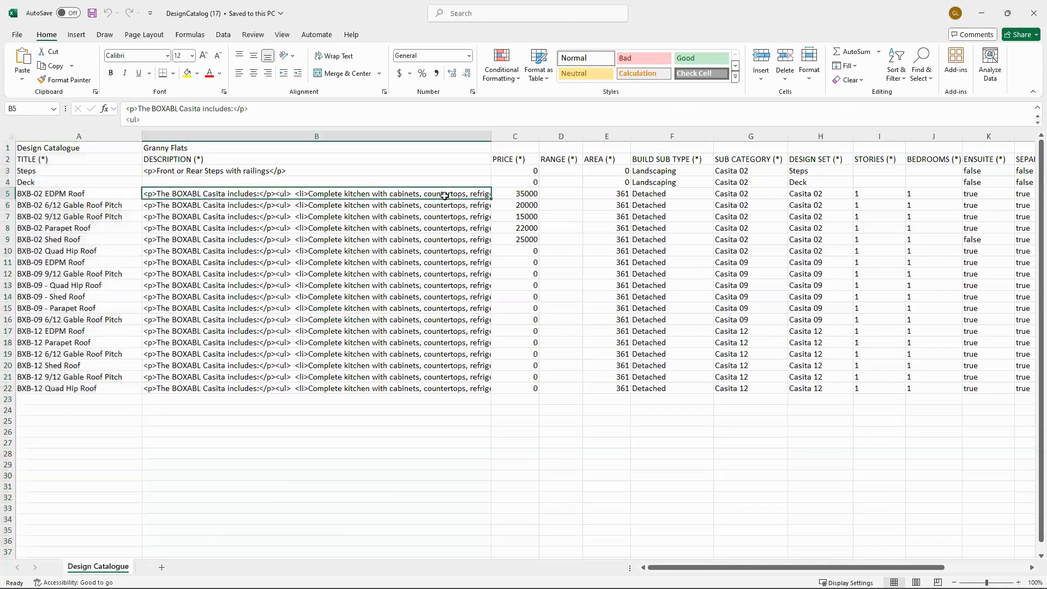
pyautogui.moveTo(493, 195)
pyautogui.mouseDown()
pyautogui.moveTo(478, 385)
pyautogui.moveTo(489, 201)
pyautogui.mouseUp()
# Step: Set the price of BXB-02 EDPM Roof to 30000 and of BXB-02 Quad Hip Roof to 23000
pyautogui.click(521, 194)
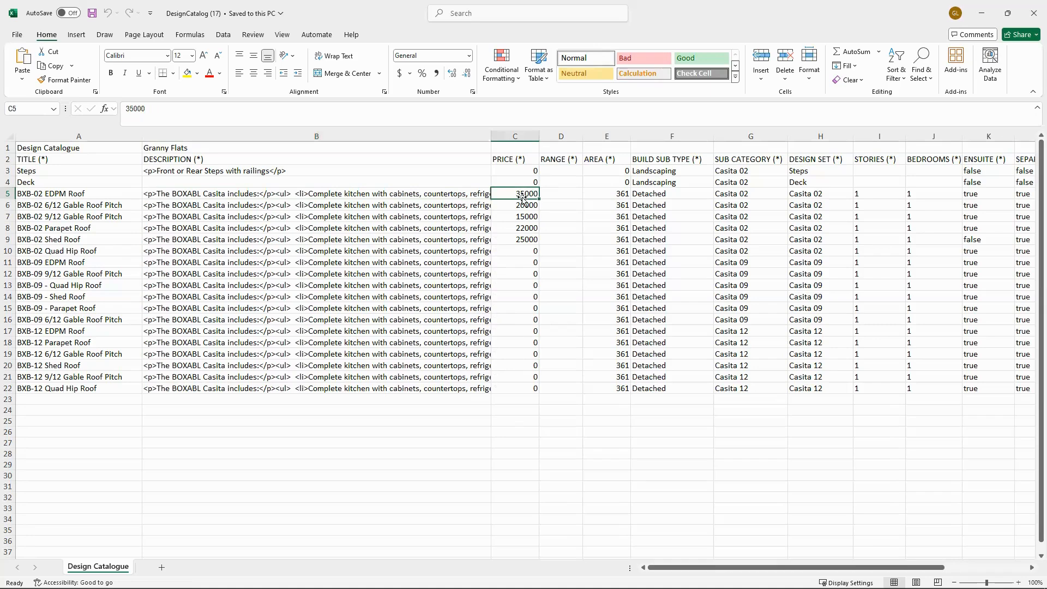
pyautogui.write('30000')
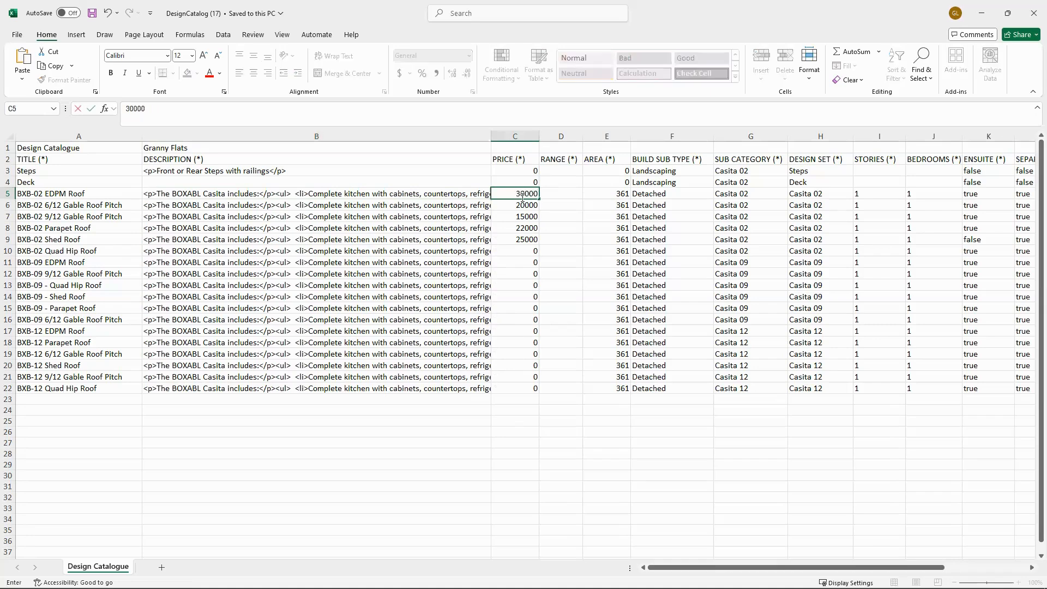
pyautogui.click(525, 252)
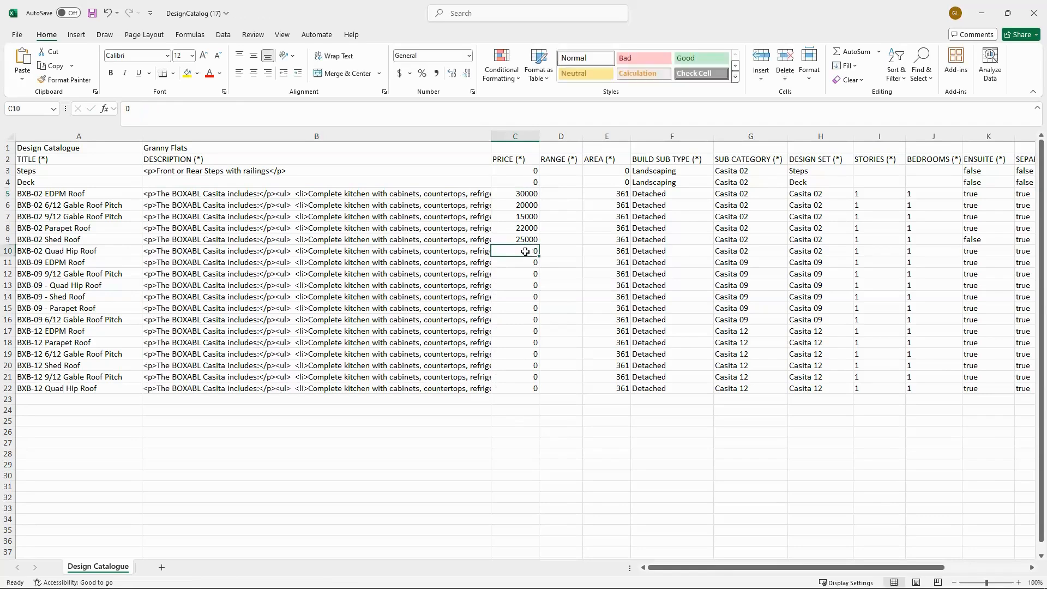
pyautogui.write('000')
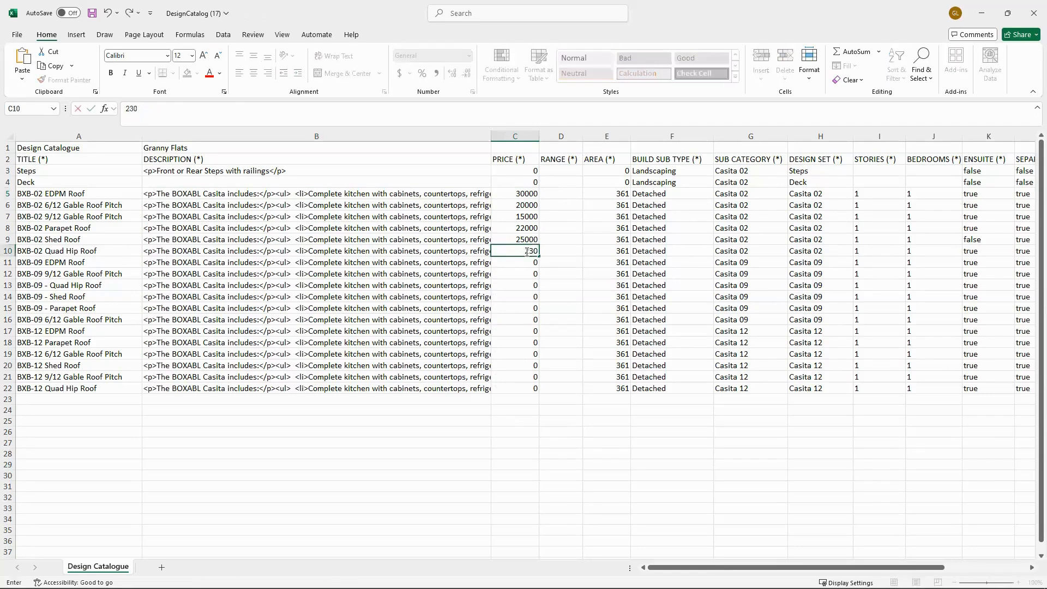
# Step: Set the price of BXB-09 EDPM Roof to 14000 and of BXB-09 9/12 Gable Roof Pitch to 27500
pyautogui.click(525, 261)
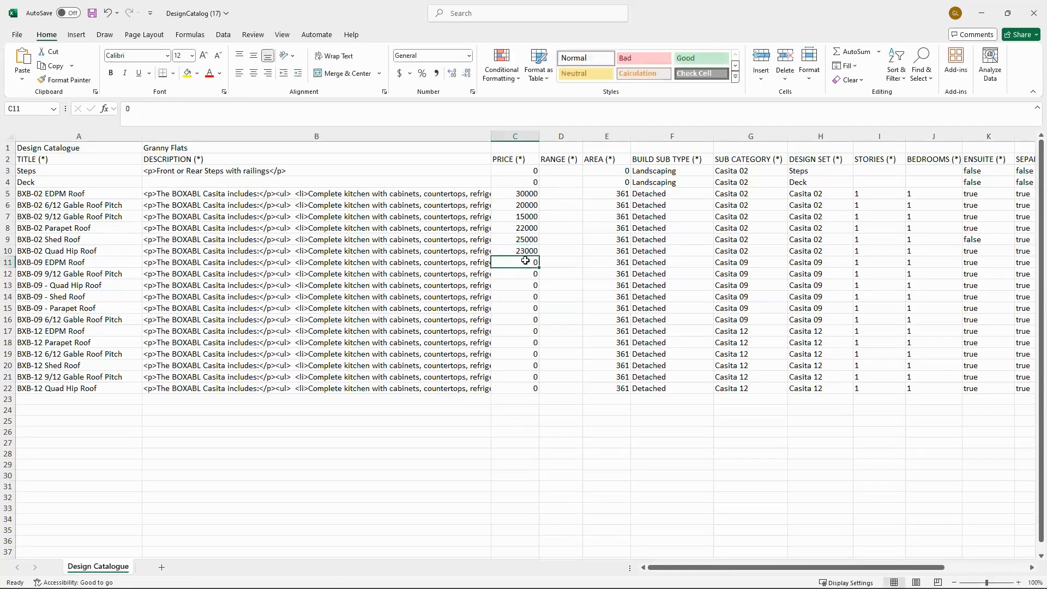
pyautogui.write('14')
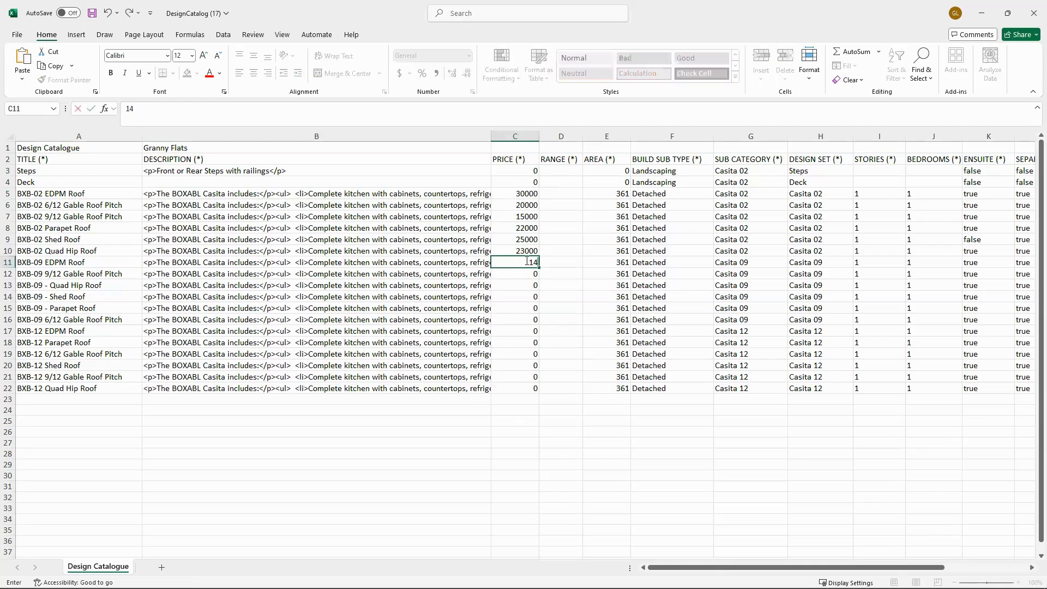
pyautogui.write('000')
pyautogui.click(530, 273)
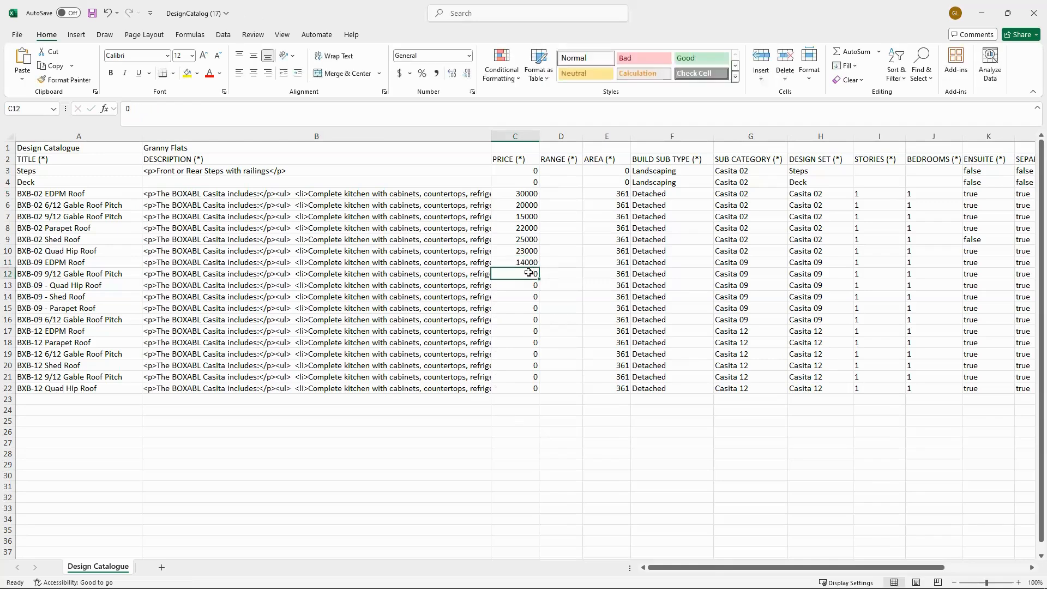
pyautogui.write('2')
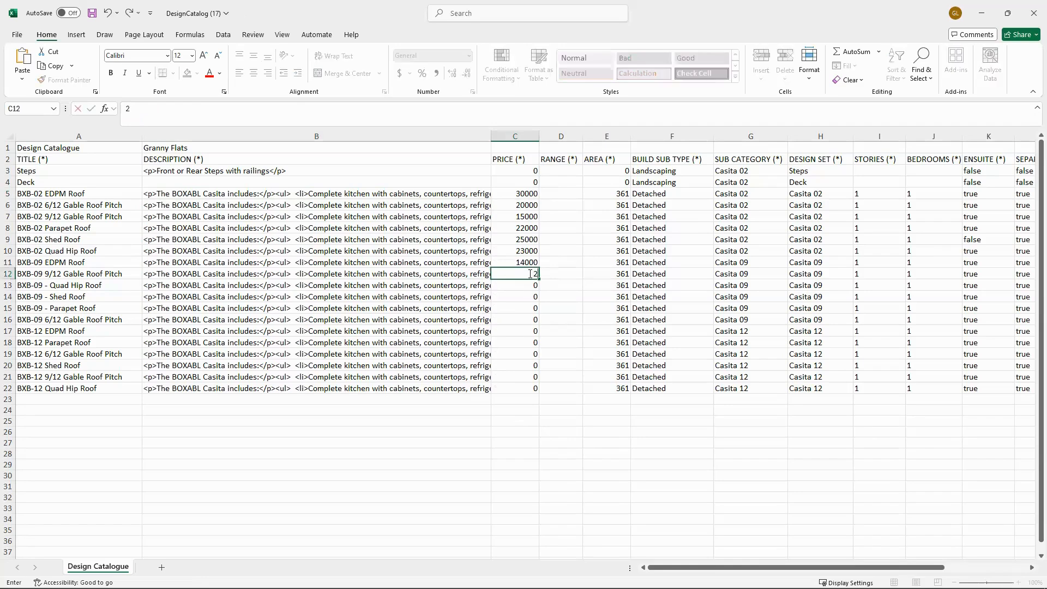
pyautogui.write('7500')
pyautogui.press('Return')
# Step: Copy the prices in C5:C12 and paste them into the price cells starting at C13
pyautogui.moveTo(526, 194); pyautogui.dragTo(526, 268)
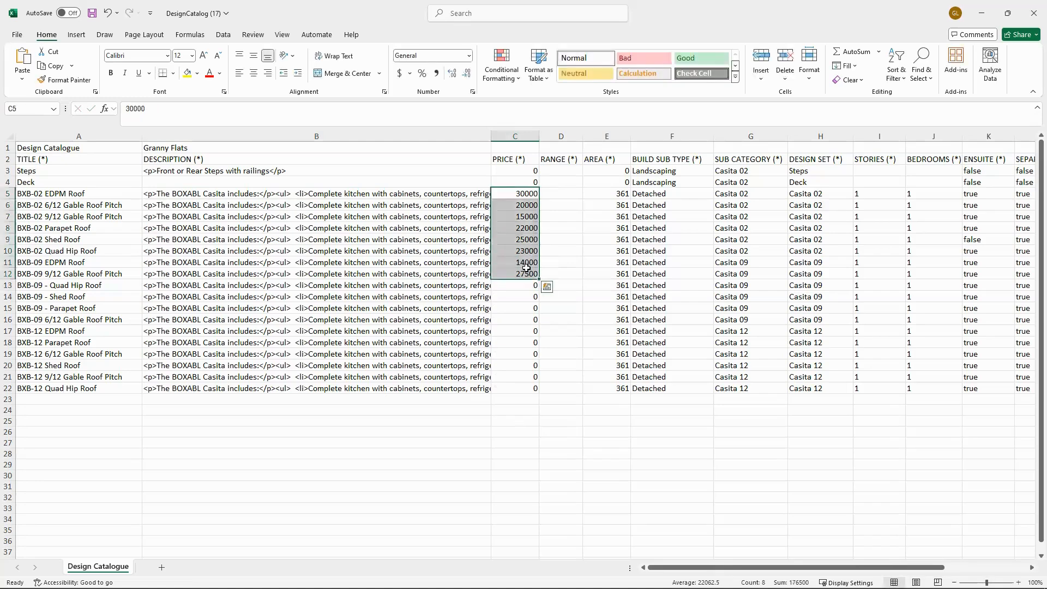
pyautogui.hotkey('ctrl', 'c')
pyautogui.click(525, 285)
pyautogui.hotkey('ctrl', 'v')
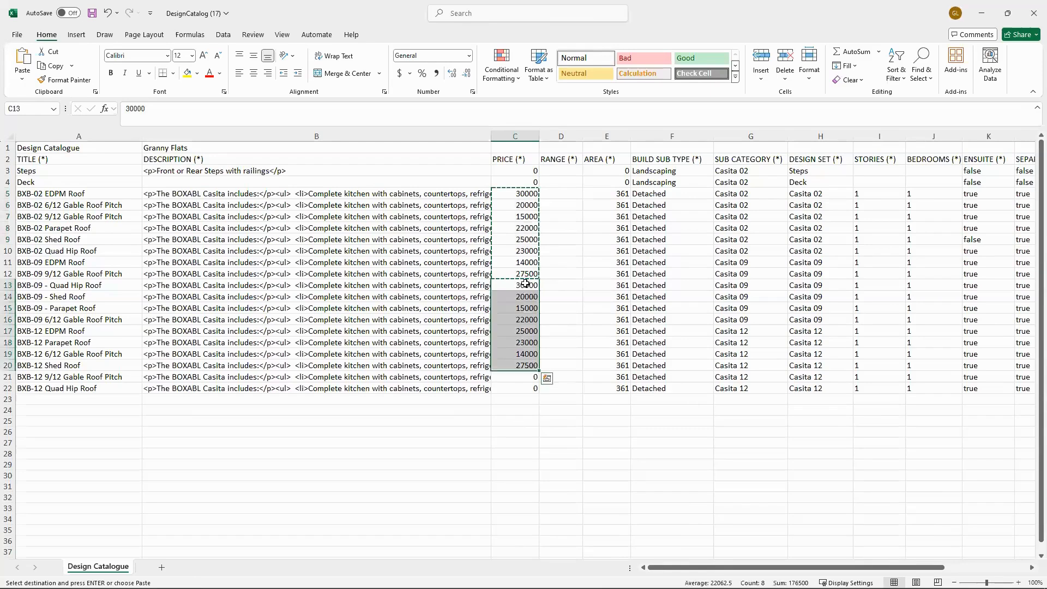
# Step: Highlight the whole Price column with a yellow fill
pyautogui.click(525, 377)
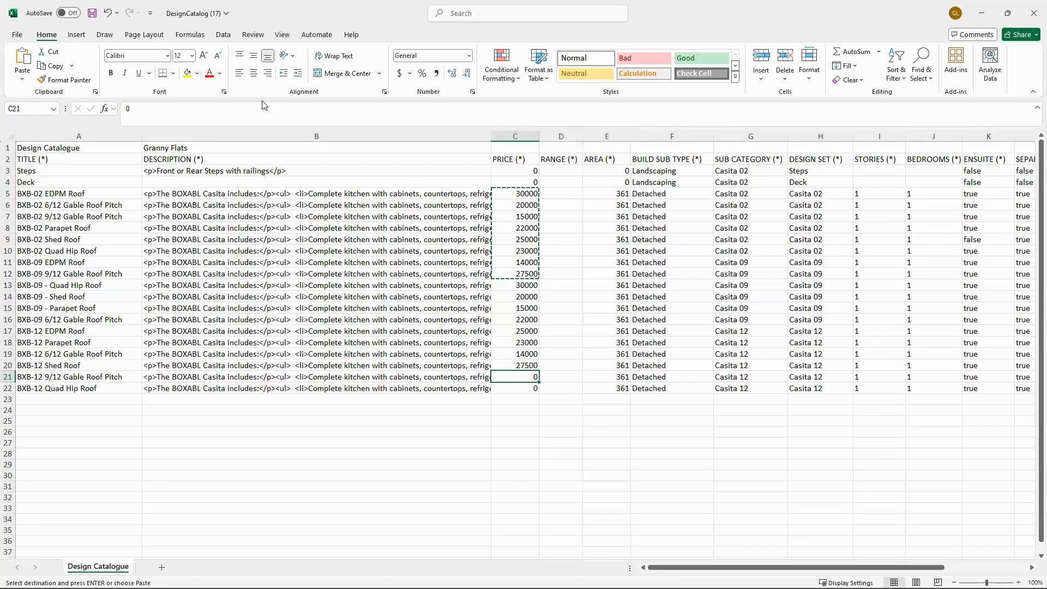
pyautogui.click(187, 75)
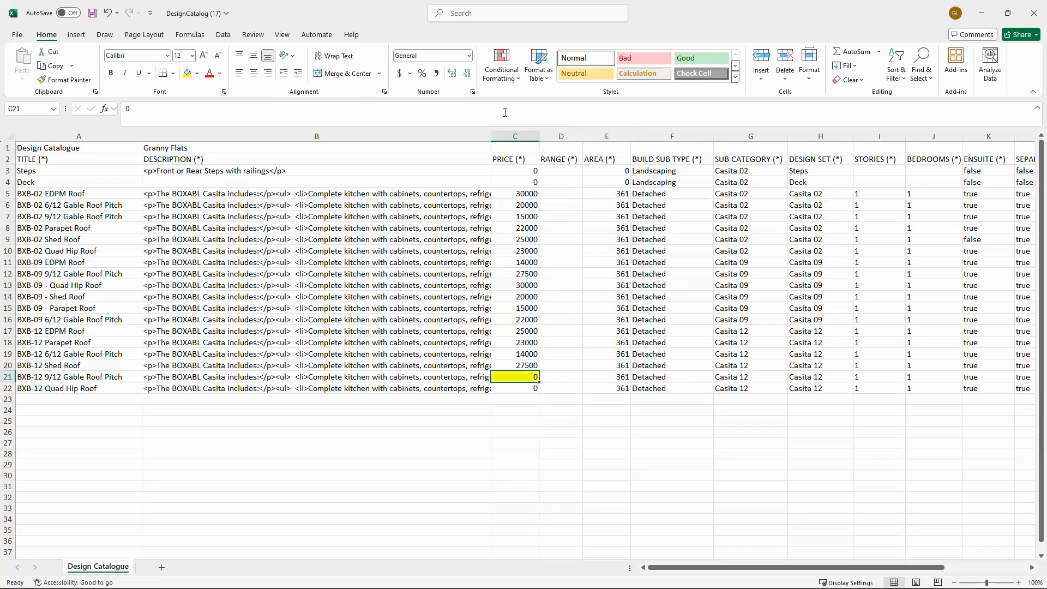
pyautogui.click(515, 136)
pyautogui.click(190, 76)
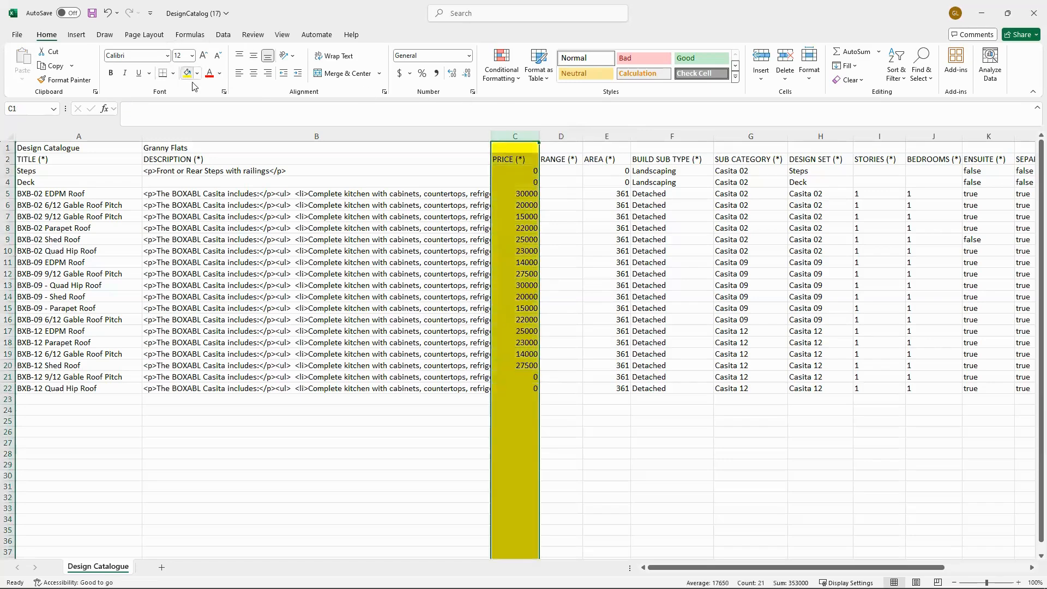
# Step: Highlight the Description and Area columns with the standard light blue fill
pyautogui.click(292, 132)
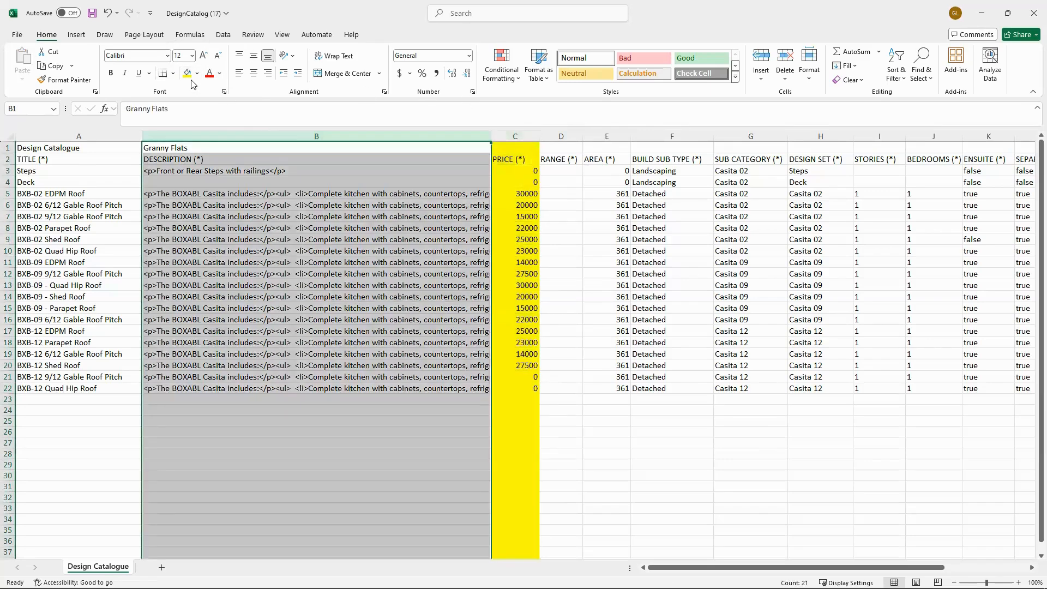
pyautogui.click(197, 75)
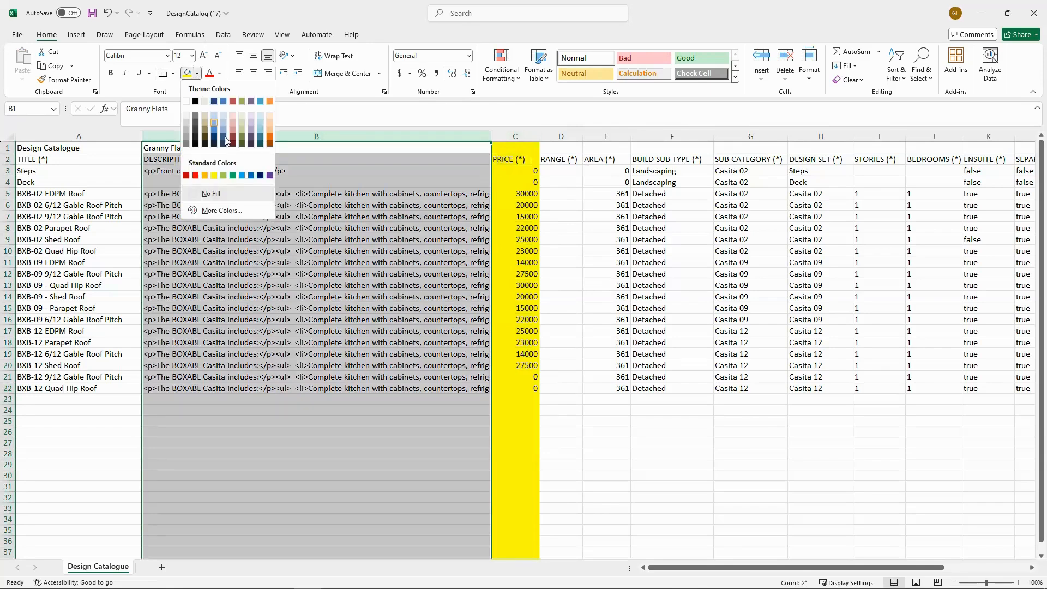
pyautogui.click(242, 175)
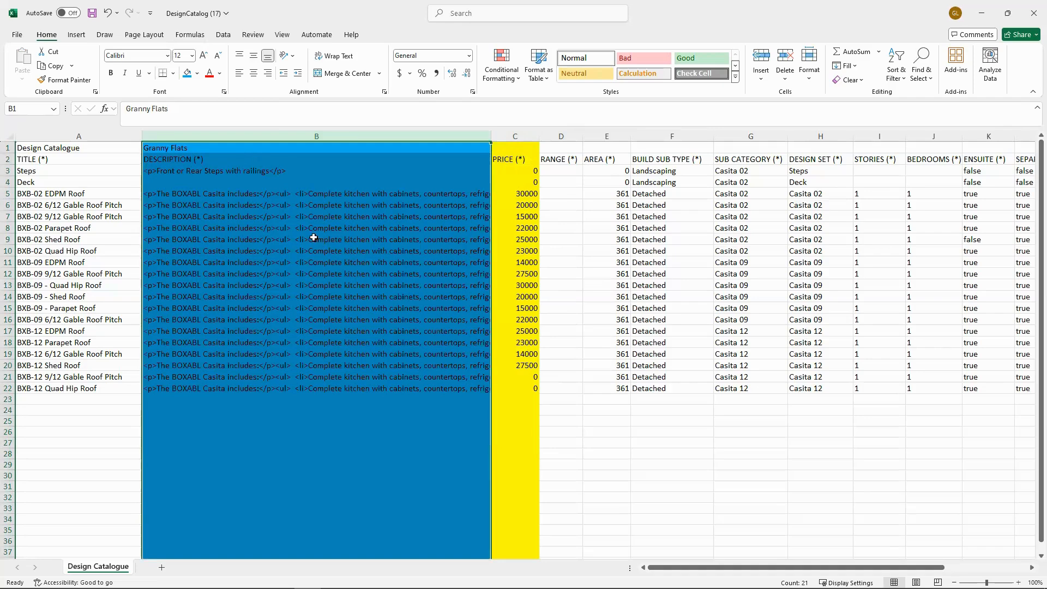
pyautogui.click(624, 136)
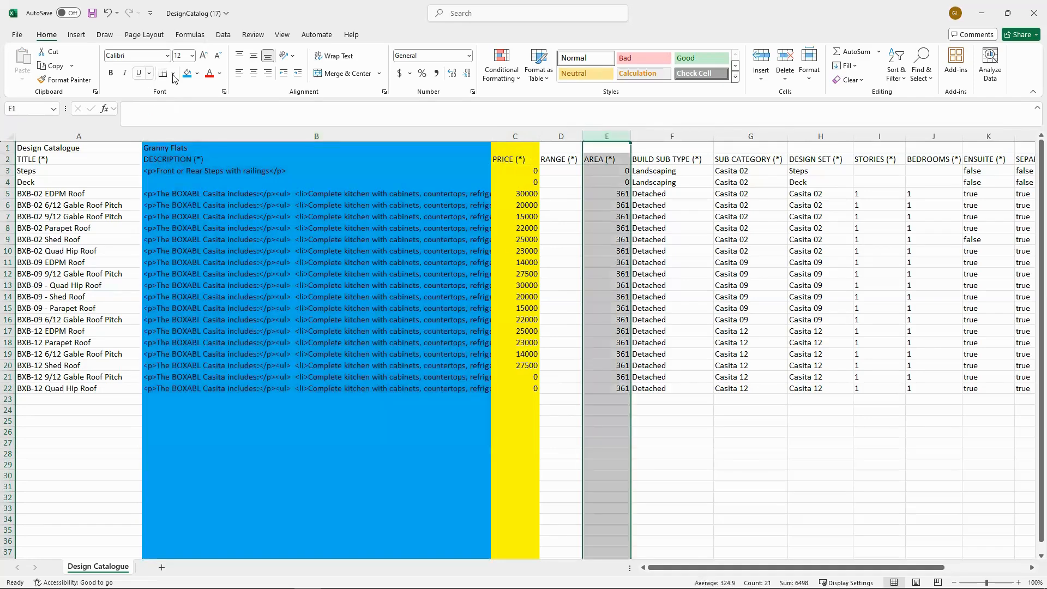
pyautogui.click(187, 72)
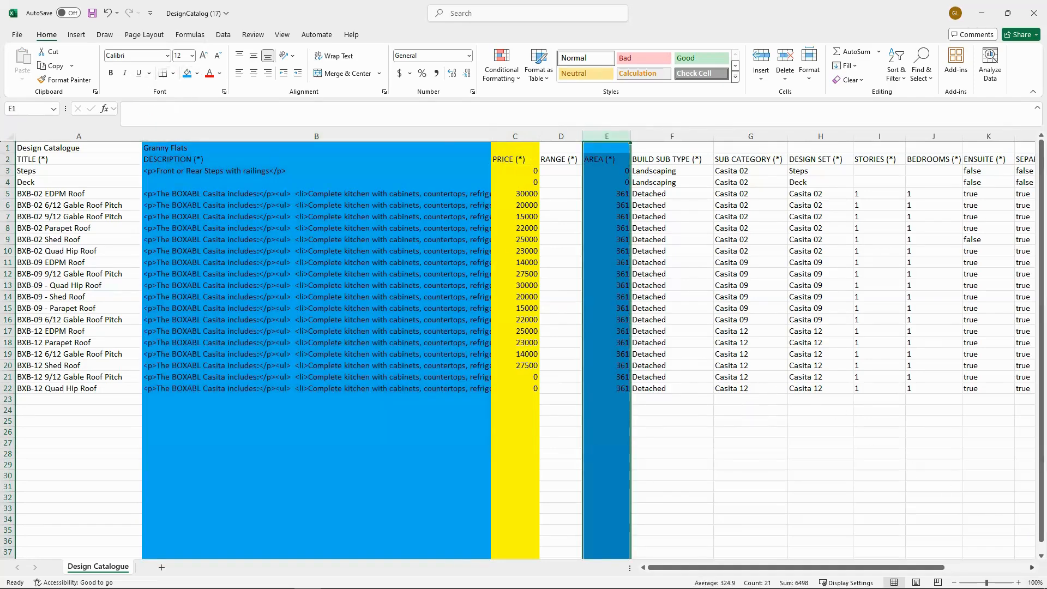
# Step: Highlight the Stories, Bedrooms and Bathrooms columns with the same light blue fill as the Area column
pyautogui.hscroll(2, 416, 215)
pyautogui.click(421, 142)
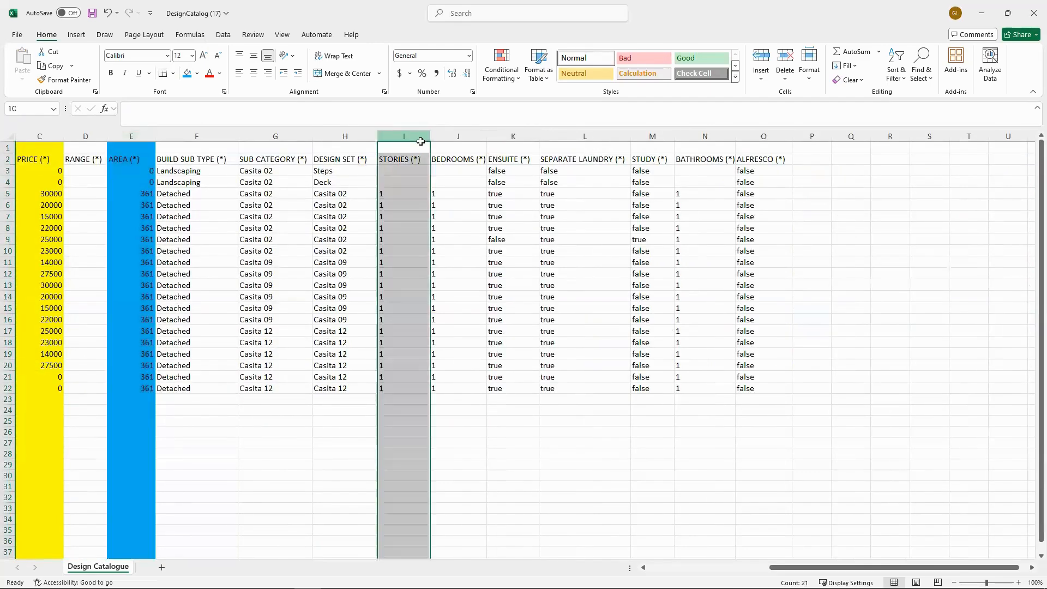
pyautogui.moveTo(421, 141); pyautogui.dragTo(458, 141)
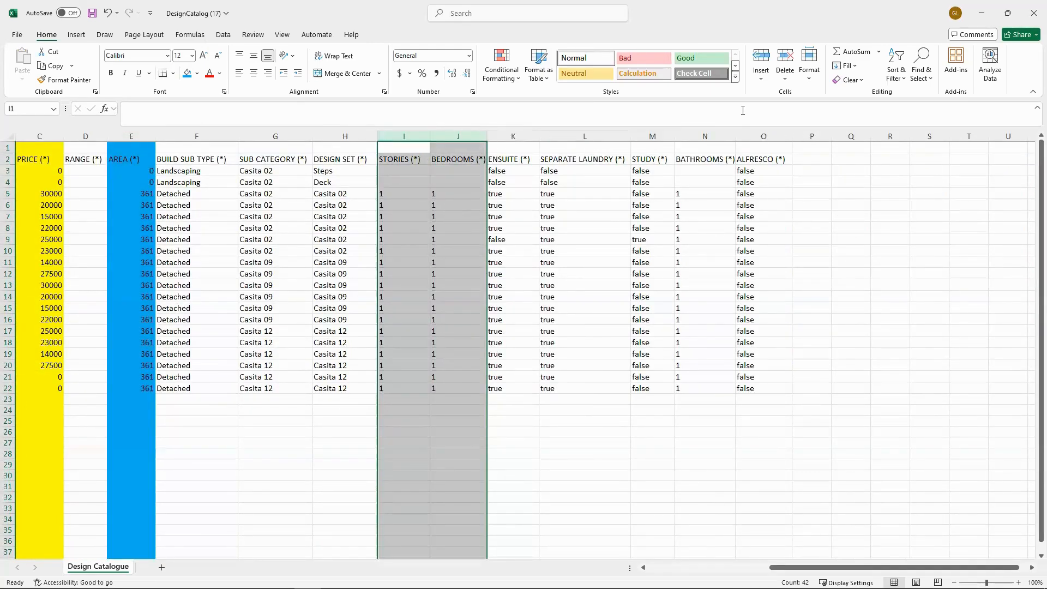
pyautogui.keyDown('ctrl'); pyautogui.click(701, 136); pyautogui.keyUp('ctrl')
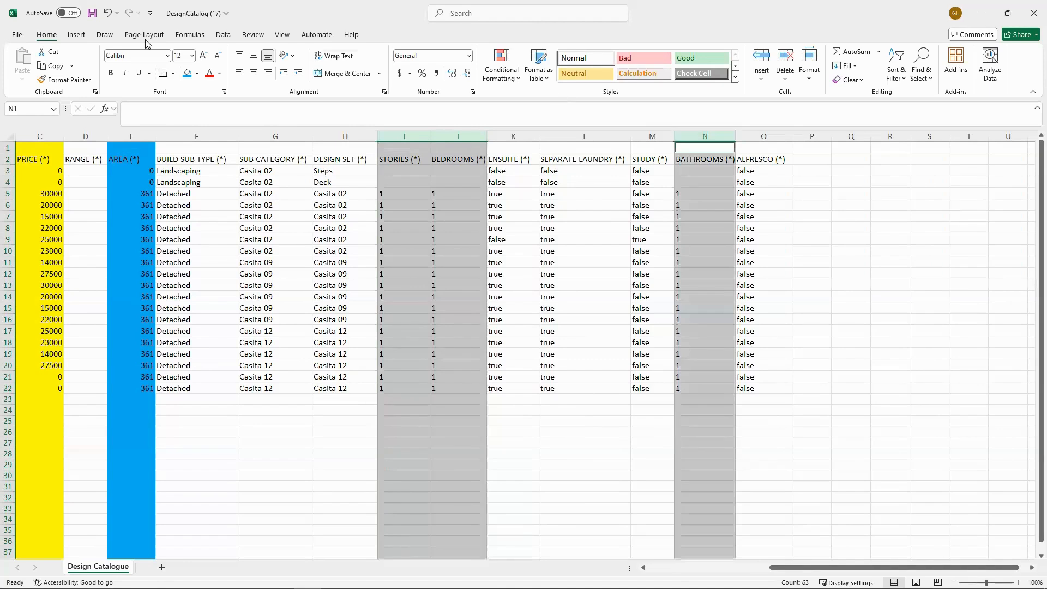
pyautogui.click(186, 80)
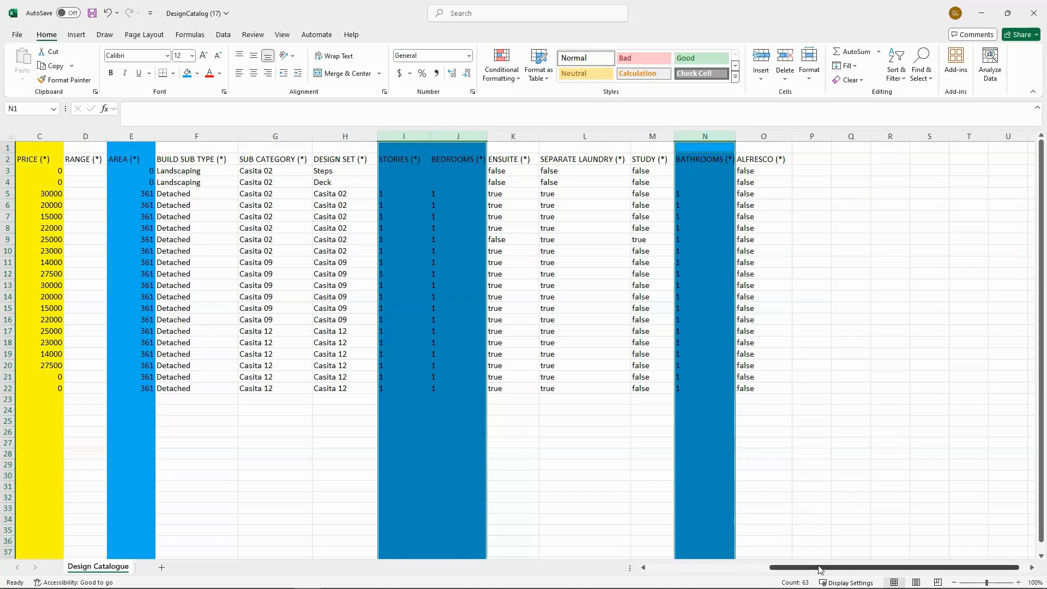
# Step: Set the price of BXB-02 EDPM Roof to 30000.35, then save and close the workbook
pyautogui.moveTo(821, 570); pyautogui.dragTo(603, 554)
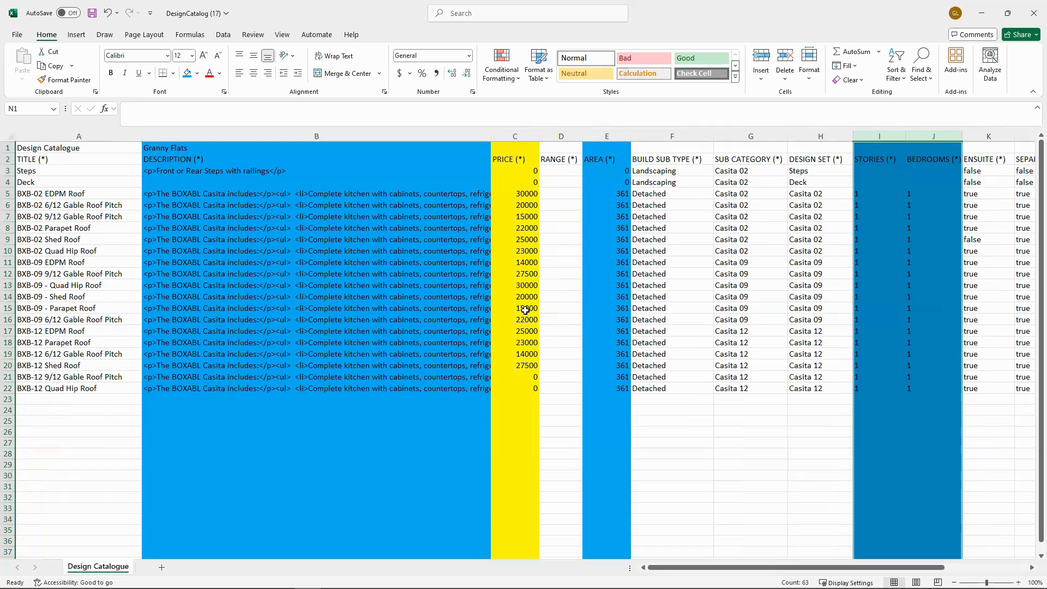
pyautogui.click(527, 193)
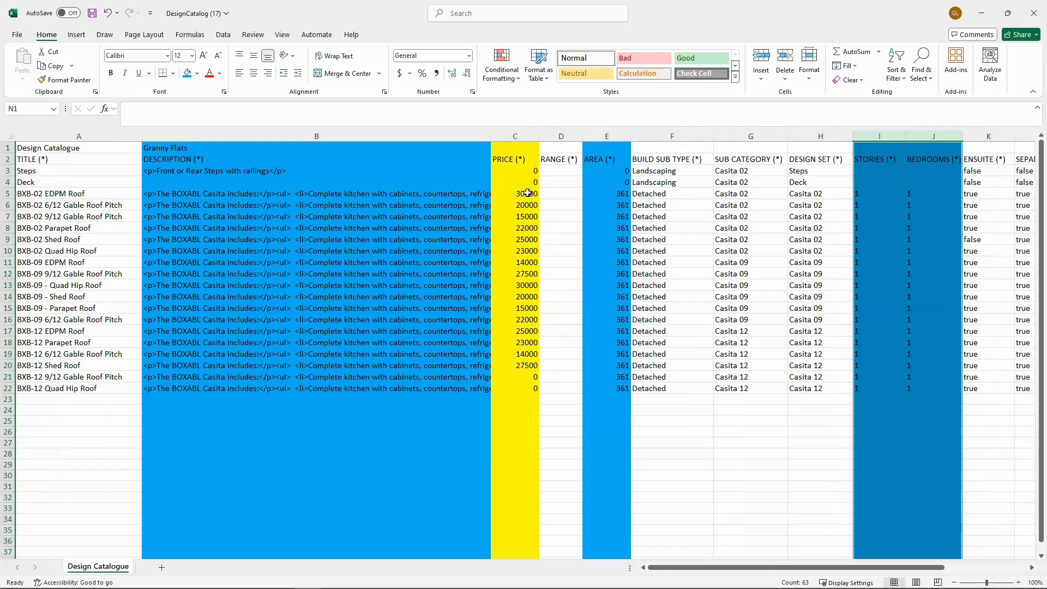
pyautogui.click(165, 111)
pyautogui.write('.')
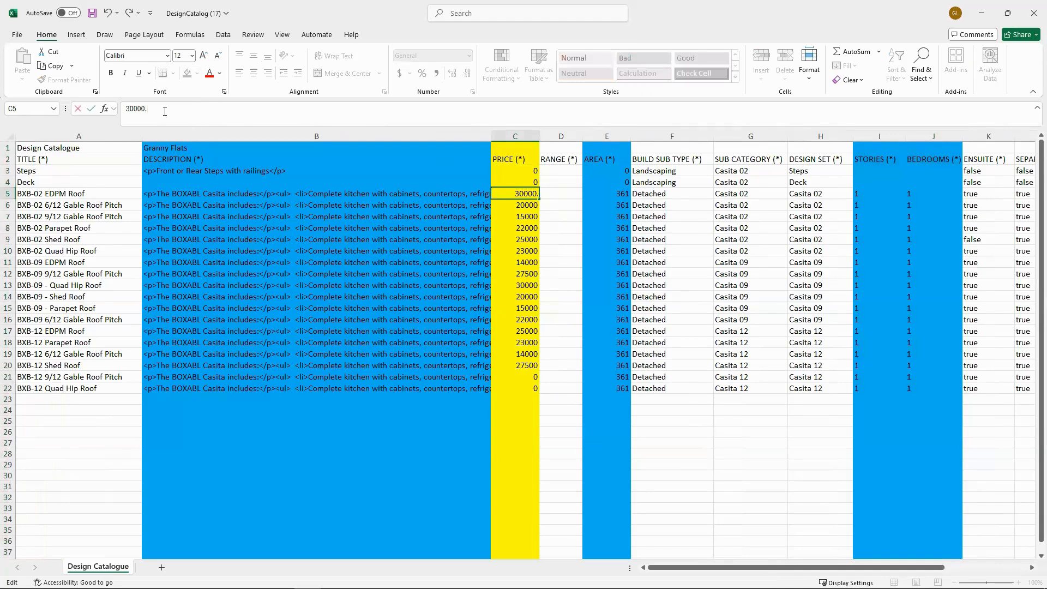
pyautogui.write('35')
pyautogui.click(92, 15)
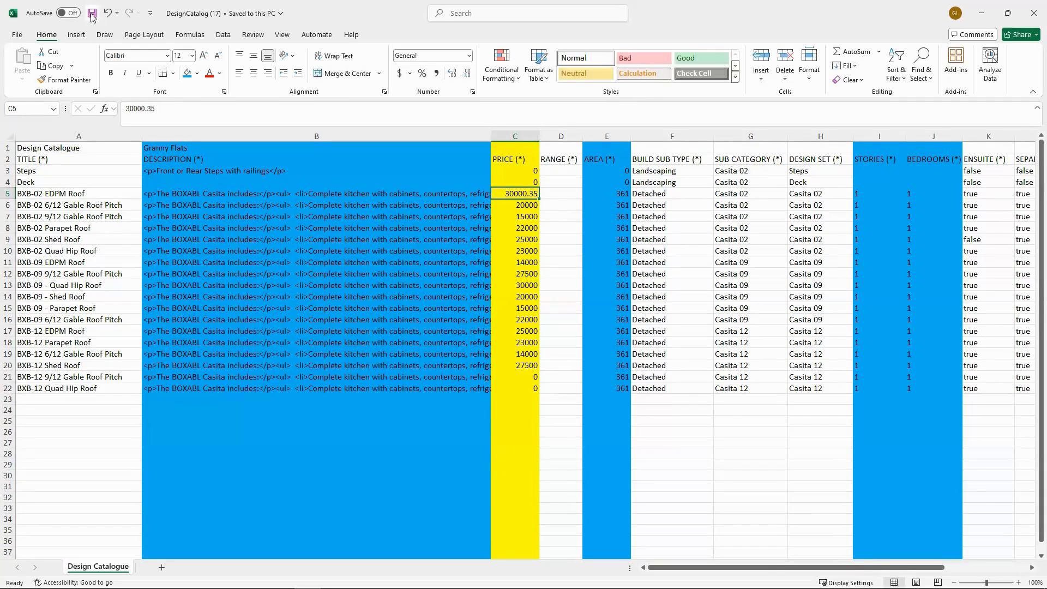
pyautogui.click(1034, 15)
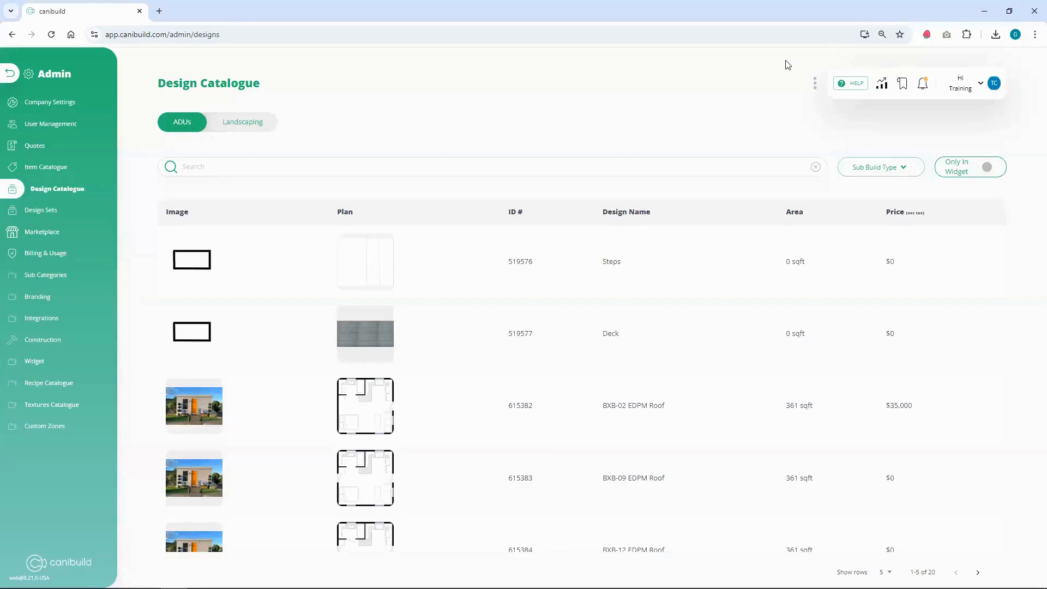
# Step: Import the DesignCatalog (17) workbook into canibuild's Design Catalogue and check the updated prices across the design pages
pyautogui.click(815, 85)
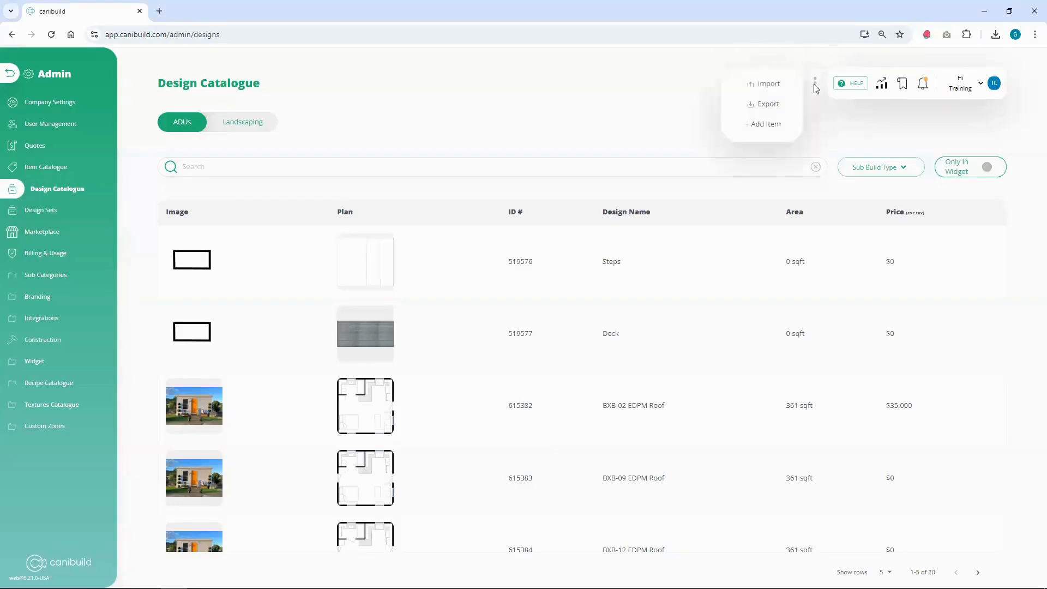
pyautogui.click(759, 85)
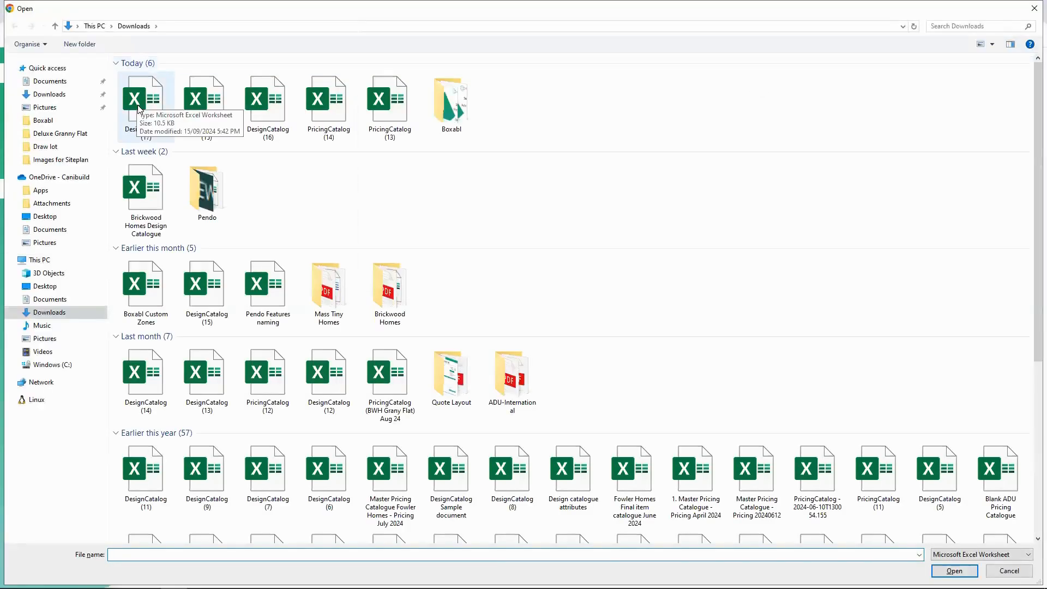
pyautogui.doubleClick(137, 108)
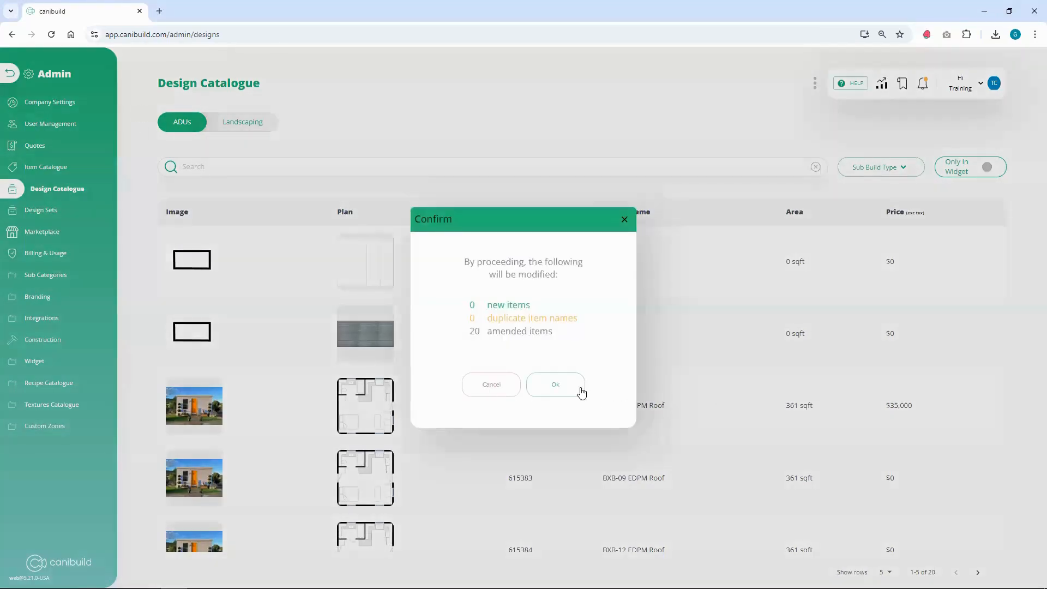
pyautogui.click(559, 385)
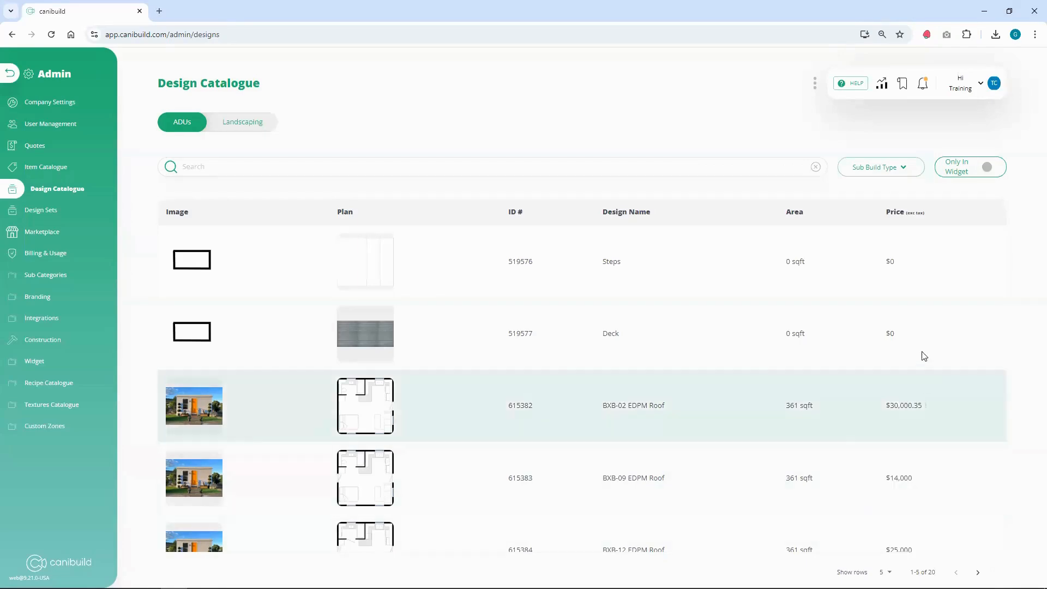
pyautogui.scroll(-1, 924, 379)
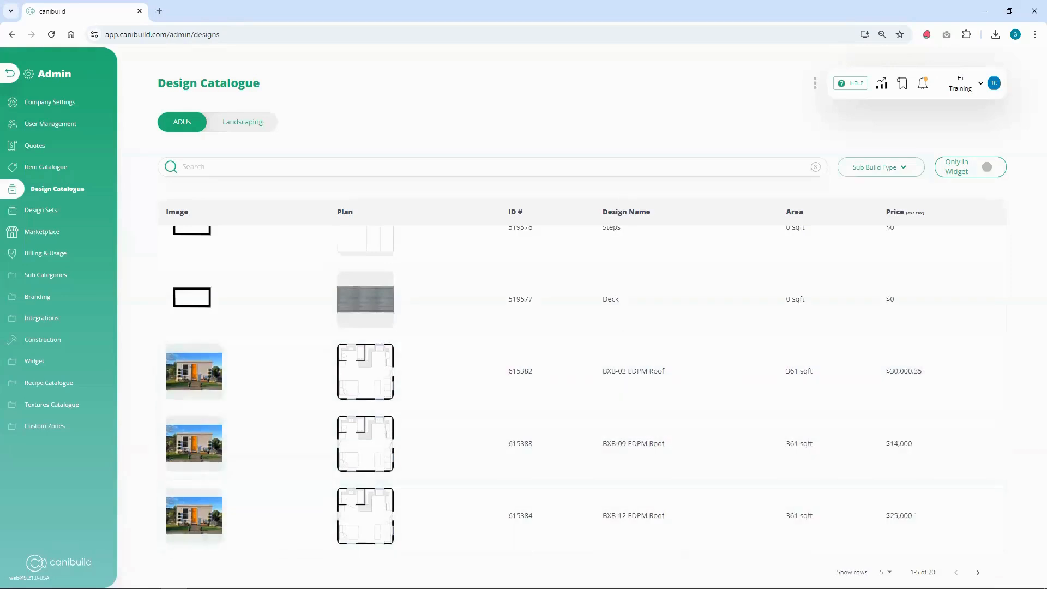
pyautogui.click(978, 572)
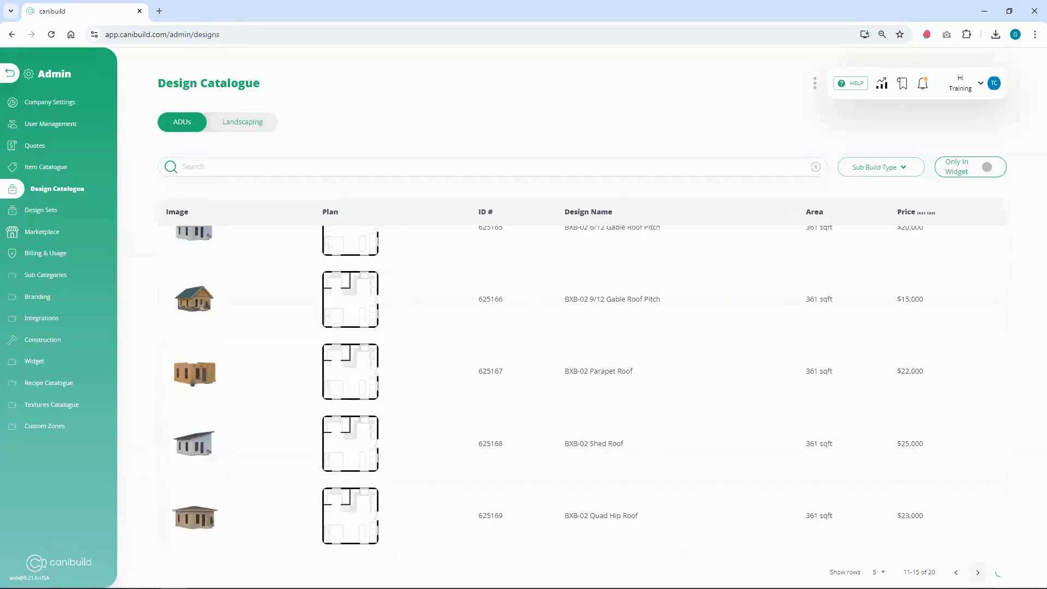
pyautogui.click(979, 572)
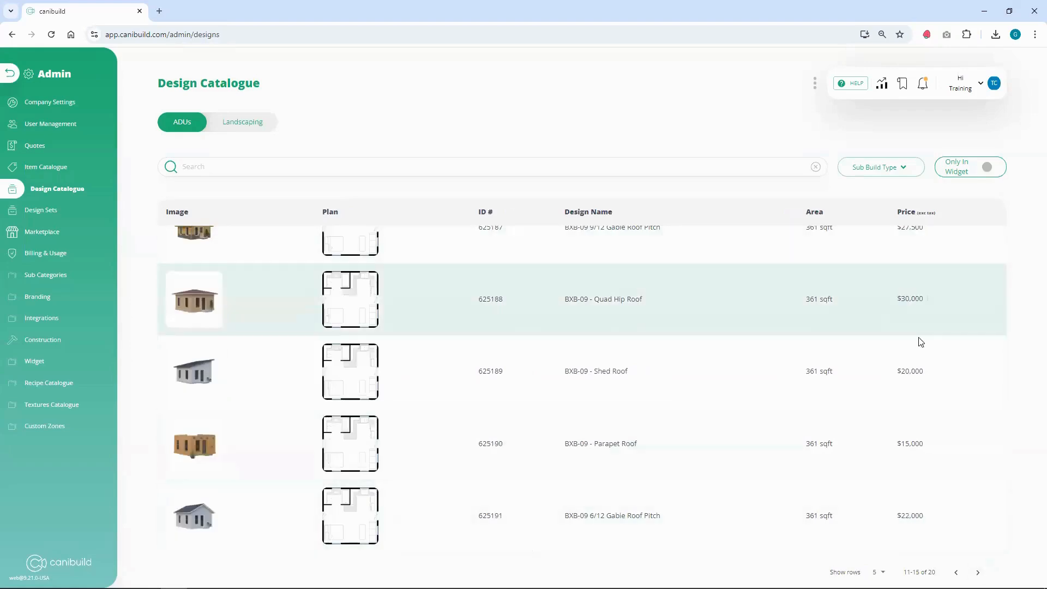
pyautogui.scroll(1, 917, 491)
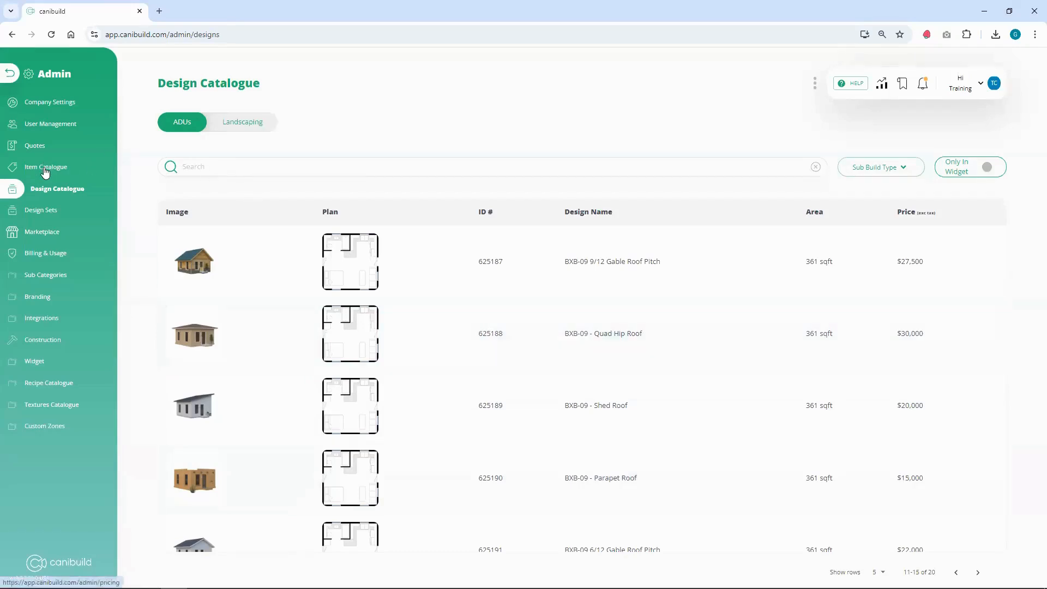
# Step: Open the Item Catalogue and try to set the Permitting item's price to 550
pyautogui.click(45, 168)
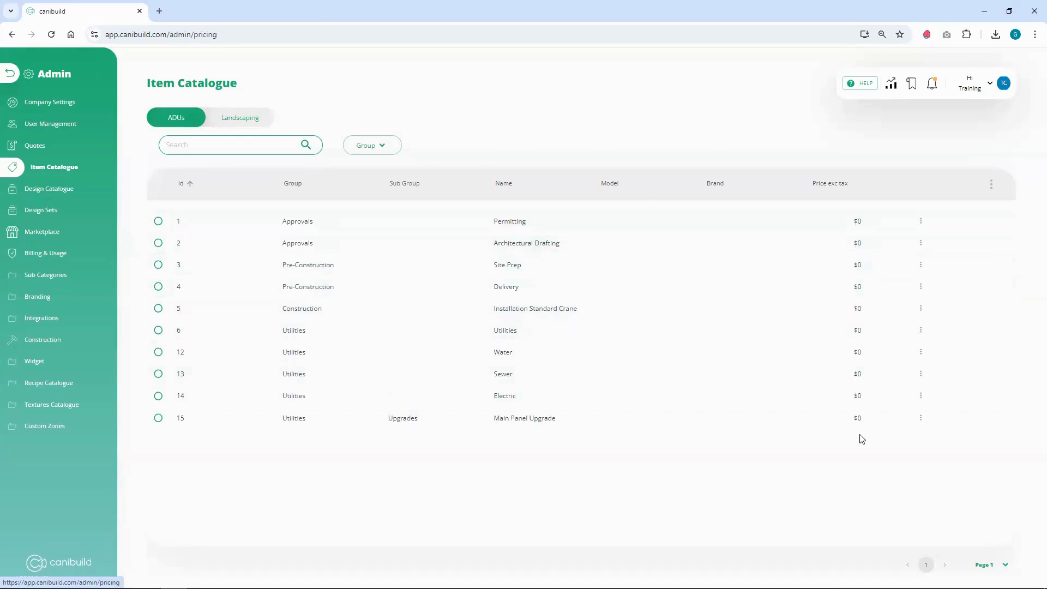
pyautogui.click(920, 224)
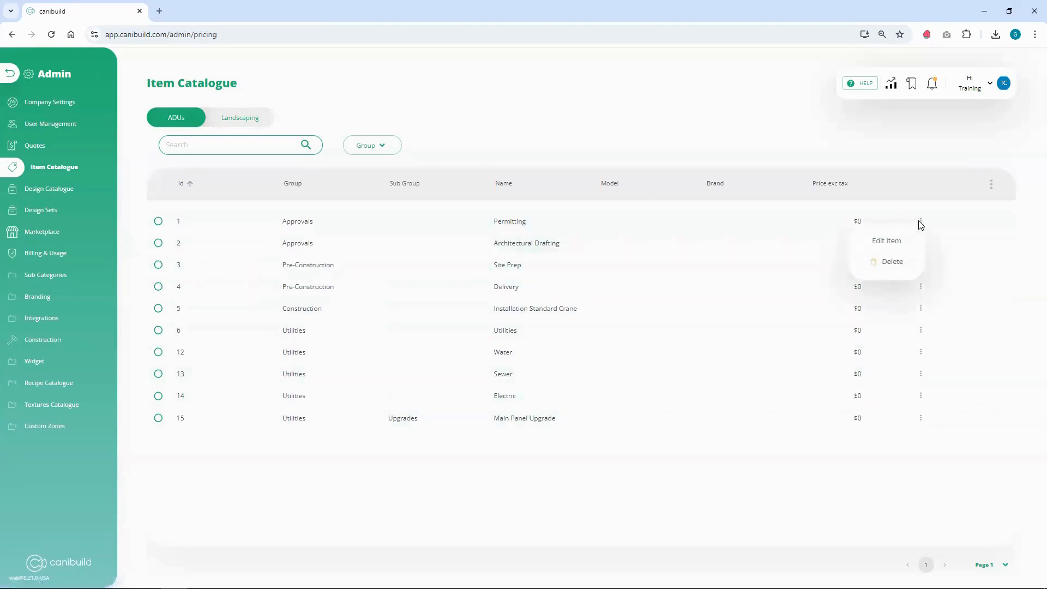
pyautogui.click(885, 243)
pyautogui.click(397, 312)
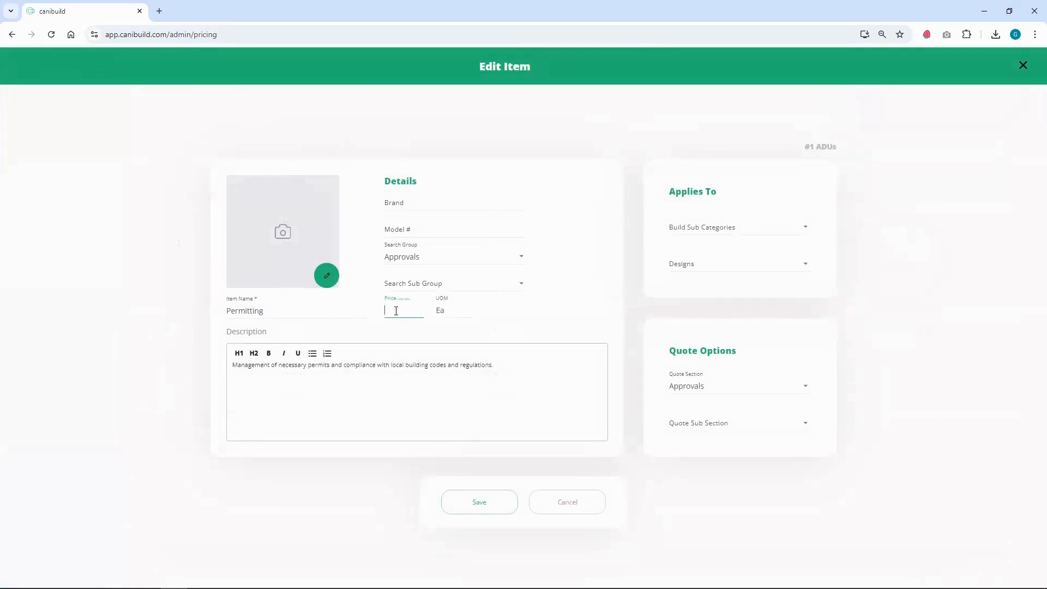
pyautogui.write('550')
pyautogui.click(472, 505)
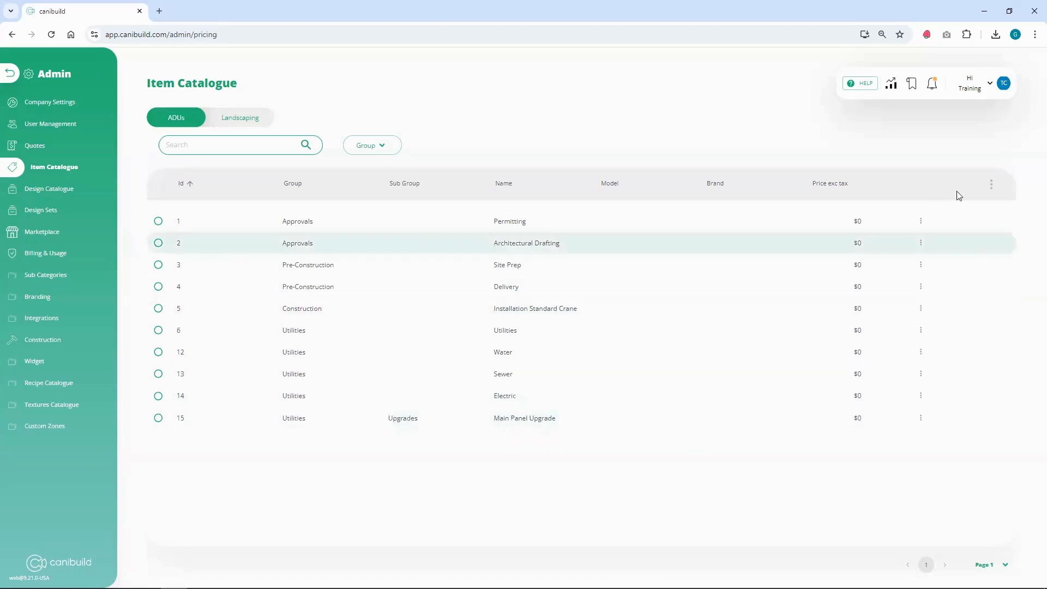
# Step: Export the Item Catalogue and open the downloaded PricingCatalog (16).xlsx in Excel with editing enabled
pyautogui.click(991, 186)
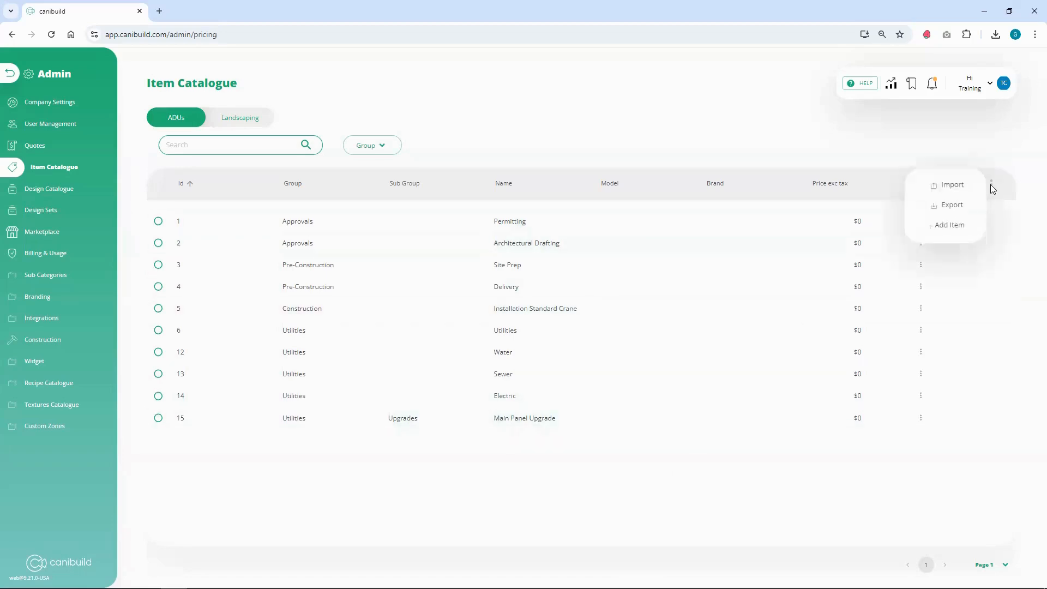
pyautogui.click(952, 207)
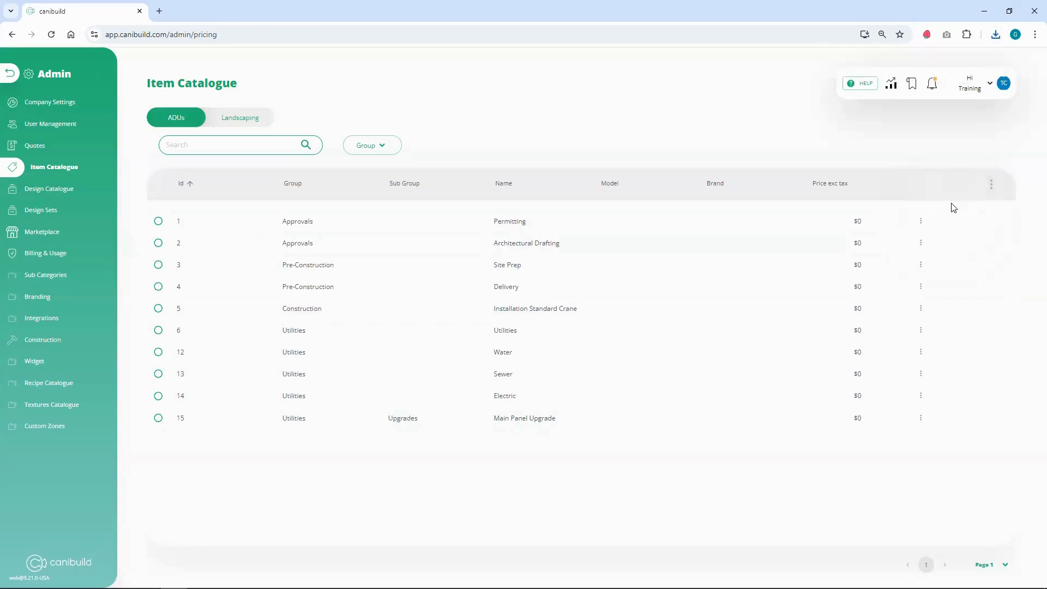
pyautogui.click(998, 35)
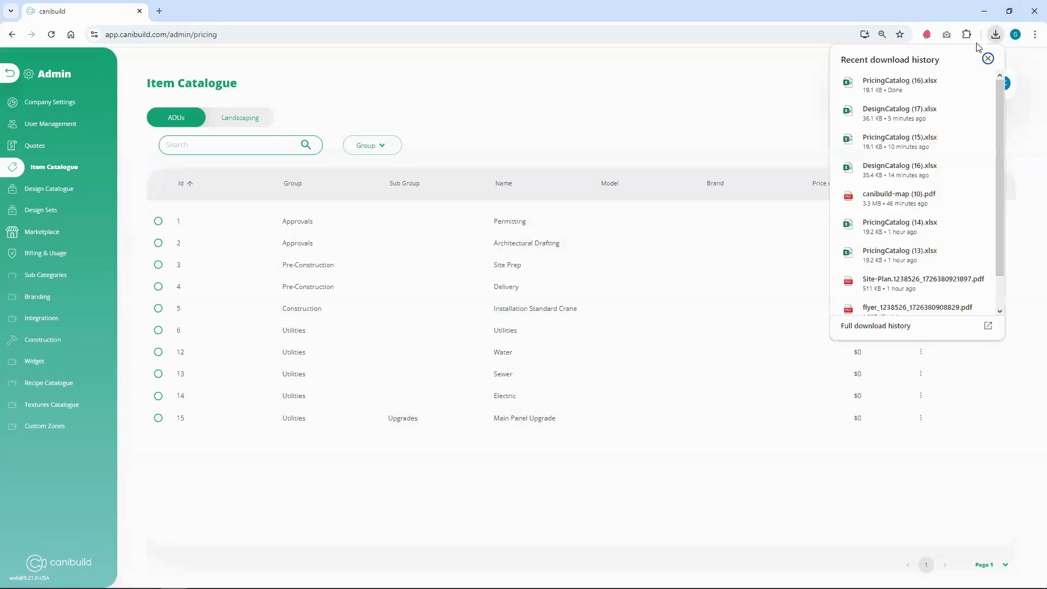
pyautogui.click(903, 88)
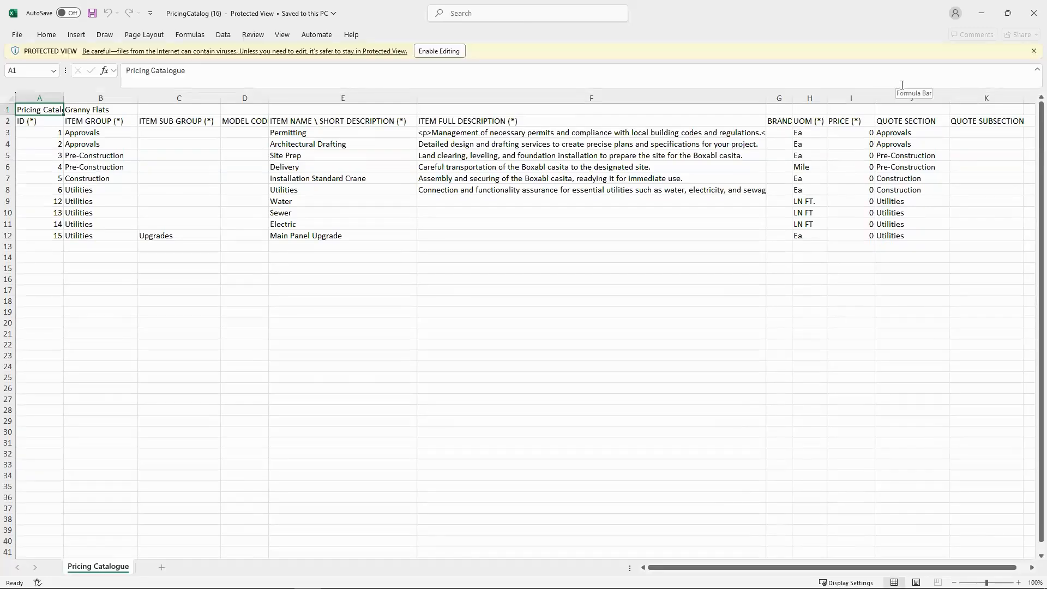
pyautogui.click(439, 51)
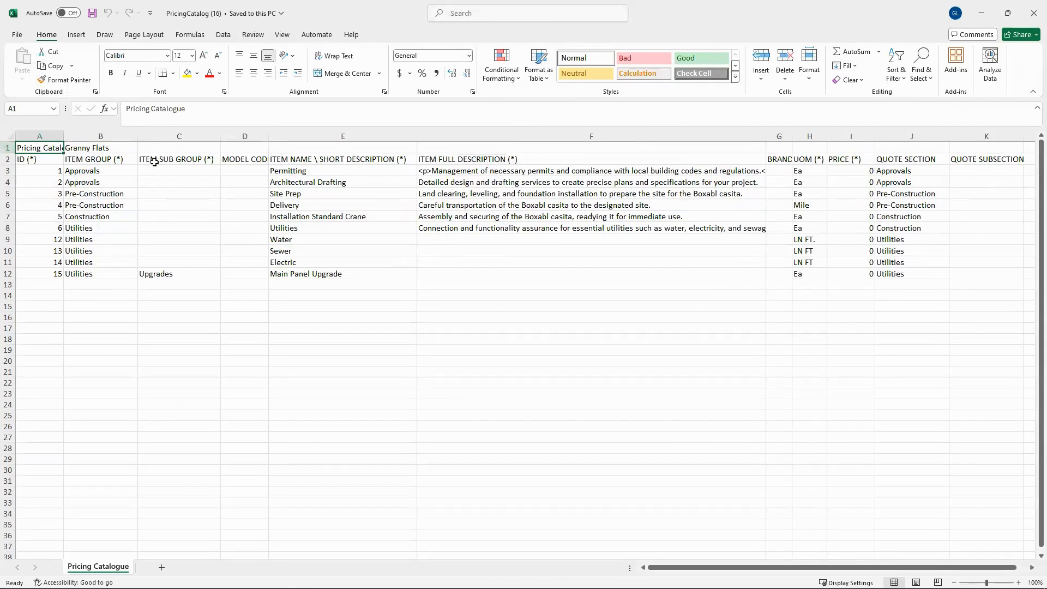
# Step: Fill the Item Group, Item Name \ Short Description and Item Full Description header cells with yellow
pyautogui.click(110, 166)
pyautogui.click(110, 159)
pyautogui.click(187, 76)
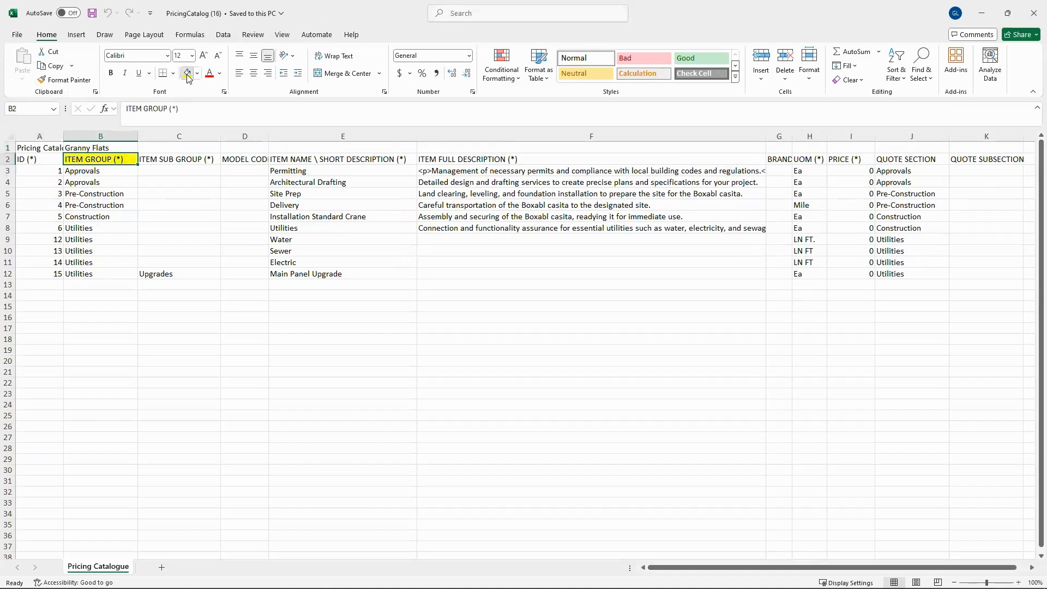
pyautogui.click(300, 159)
pyautogui.click(187, 76)
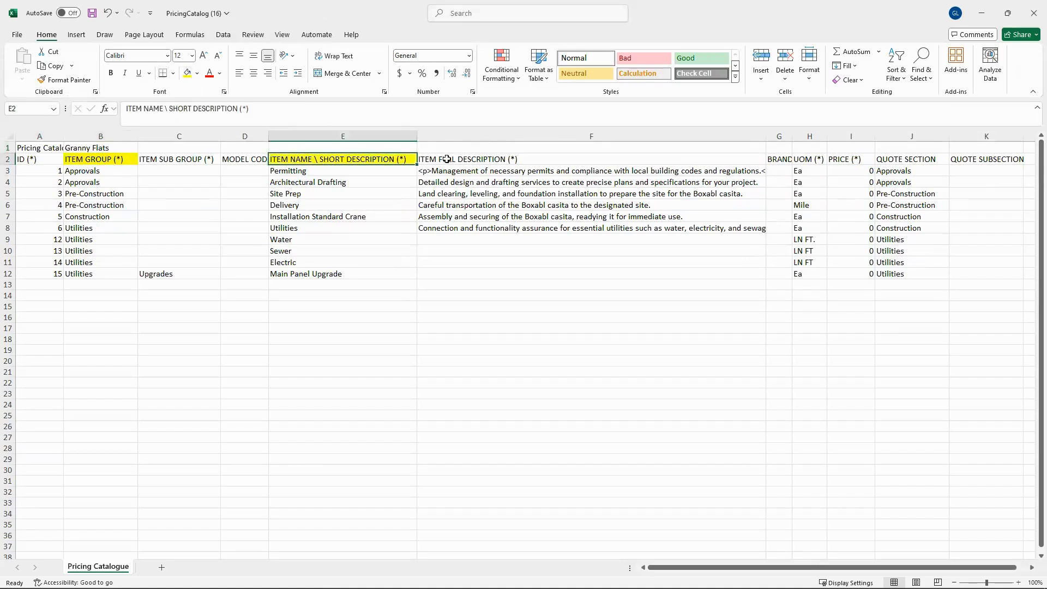
pyautogui.click(443, 159)
pyautogui.click(188, 74)
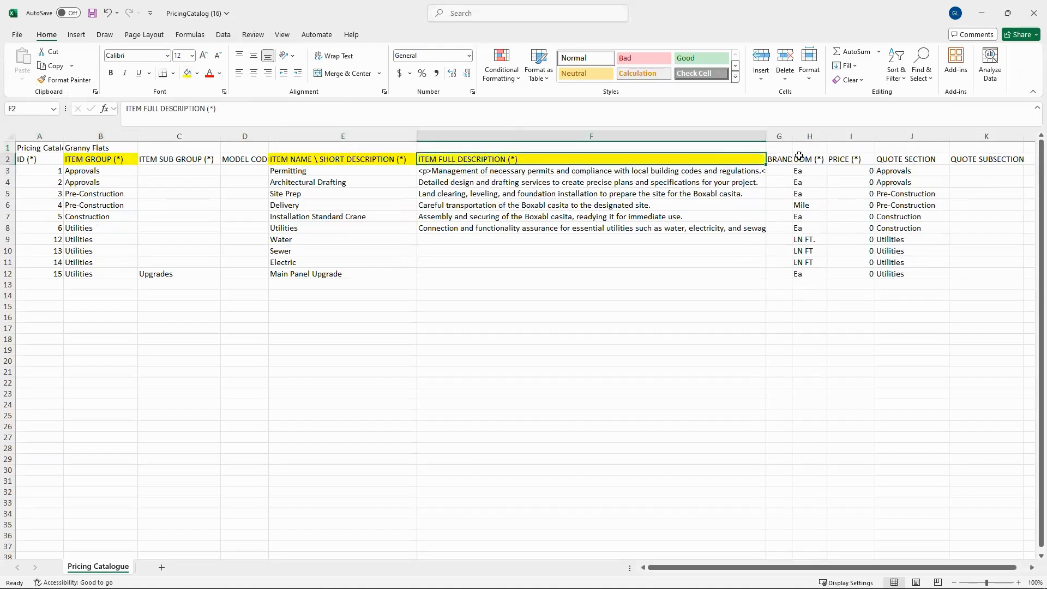
# Step: Fill the UOM, Quote Section and Price header cells with yellow
pyautogui.click(801, 159)
pyautogui.click(188, 76)
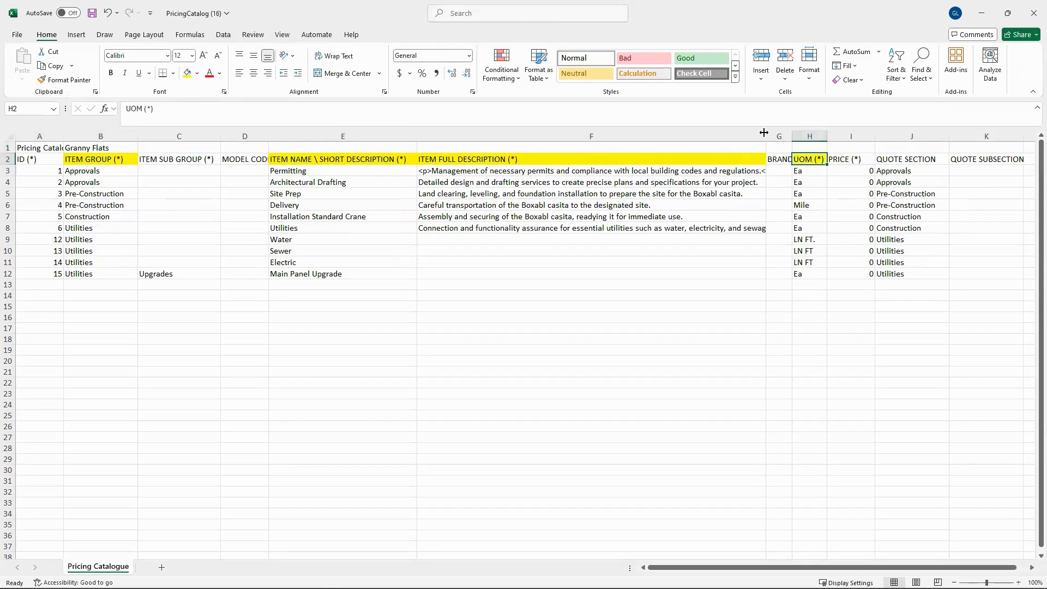
pyautogui.click(914, 159)
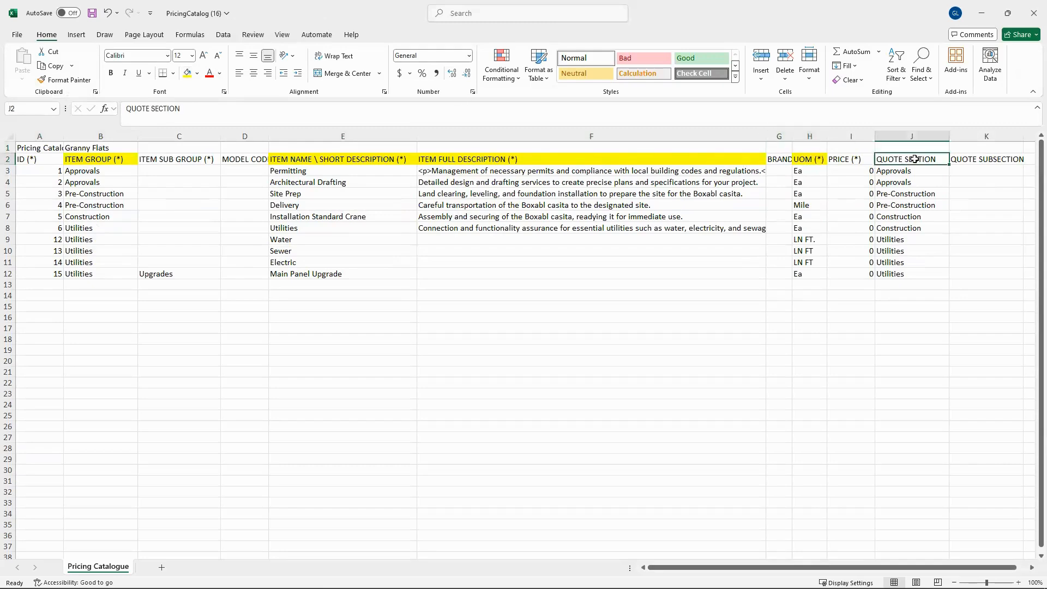
pyautogui.click(188, 75)
pyautogui.click(857, 160)
pyautogui.click(188, 75)
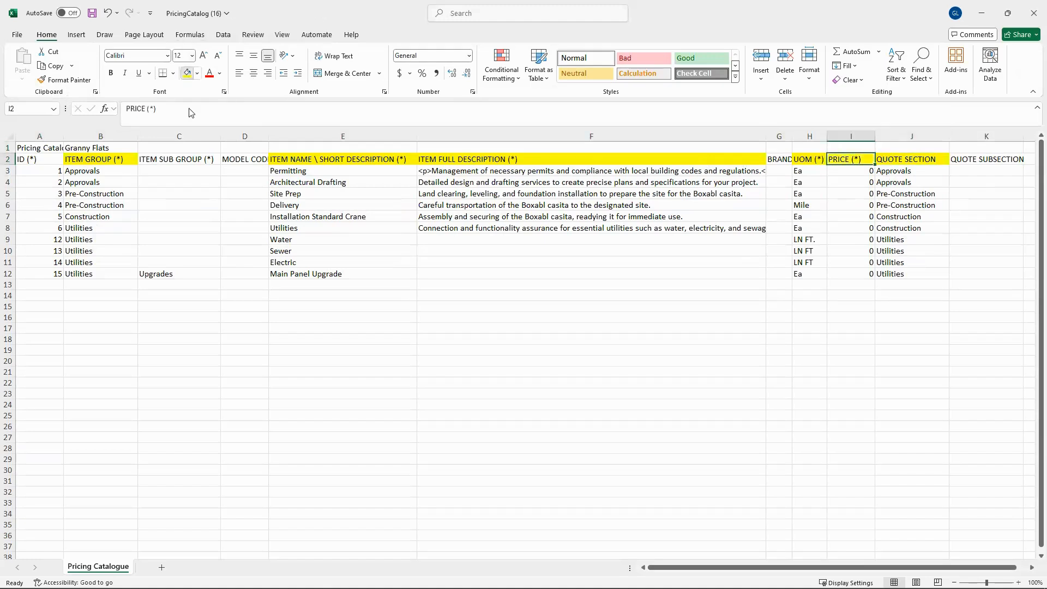
pyautogui.click(86, 171)
pyautogui.moveTo(89, 206); pyautogui.dragTo(91, 274)
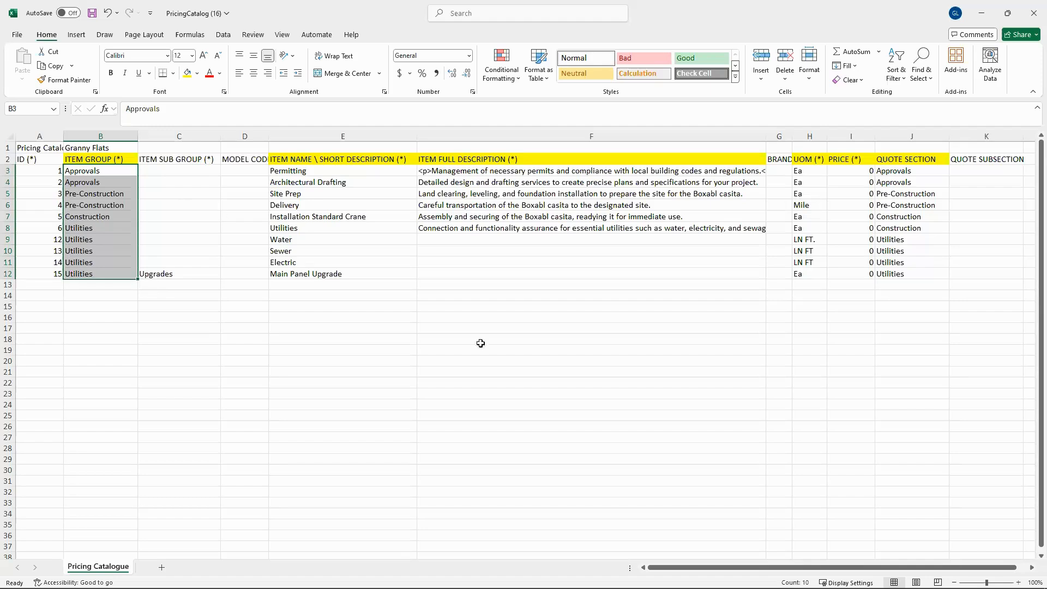
pyautogui.click(805, 136)
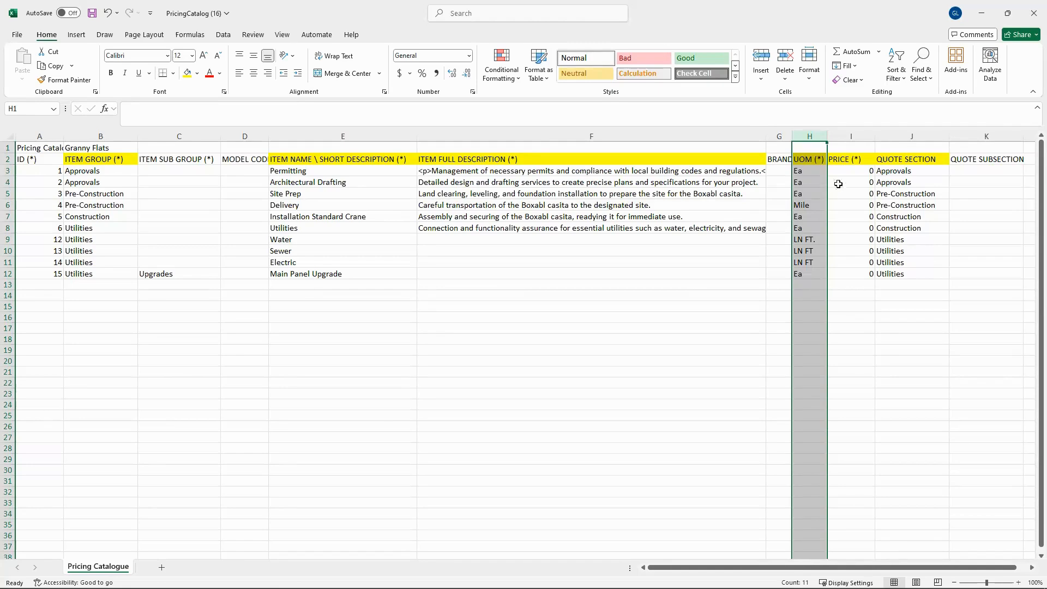
# Step: Set the prices of Permitting to 550, Architectural Drafting to 700 and Site Prep to 12000
pyautogui.click(863, 170)
pyautogui.write('5')
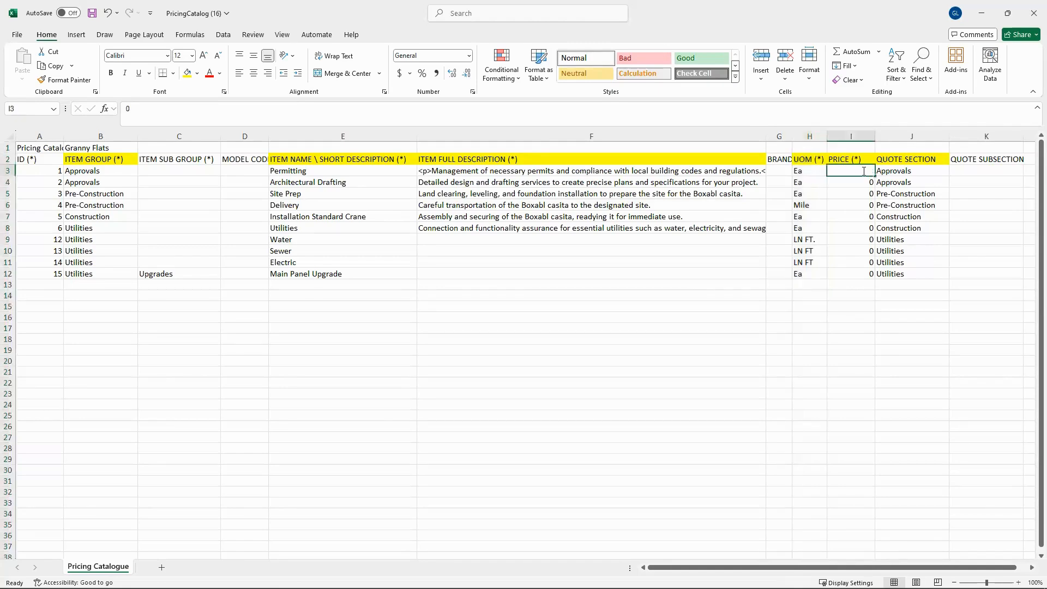
pyautogui.write('50')
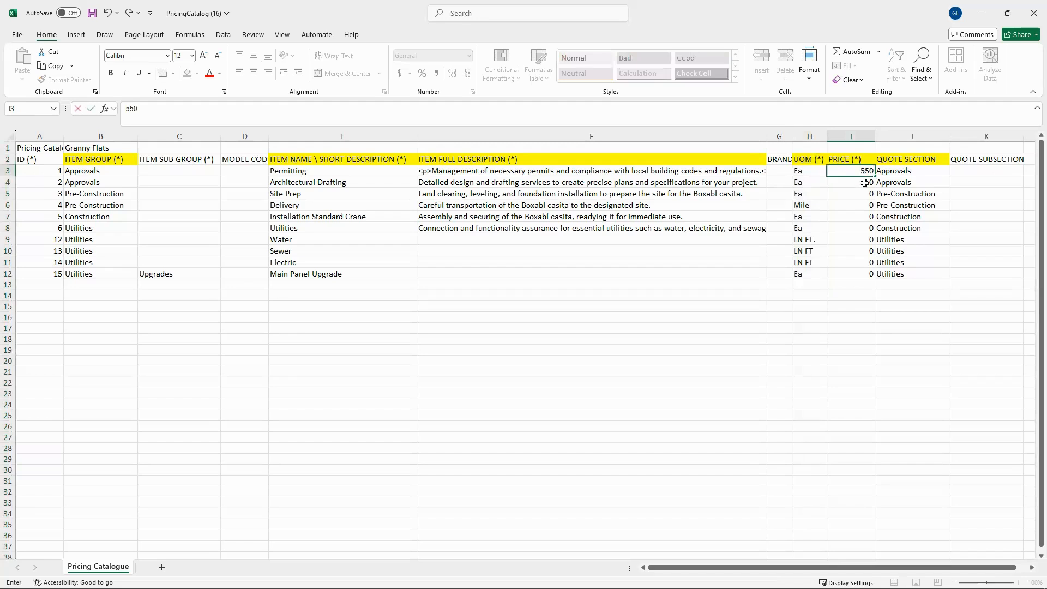
pyautogui.click(867, 182)
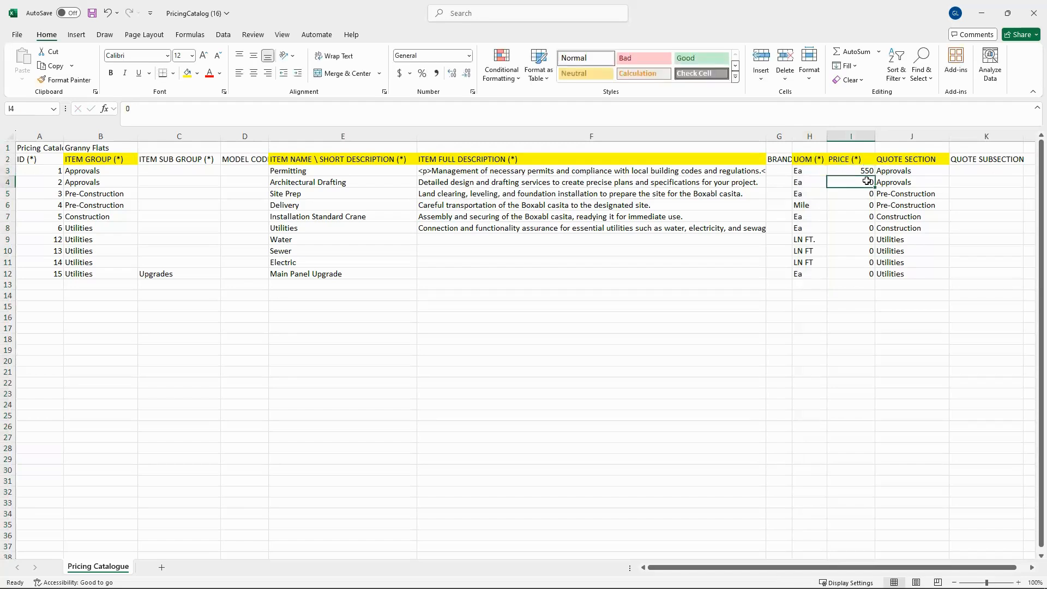
pyautogui.write('700')
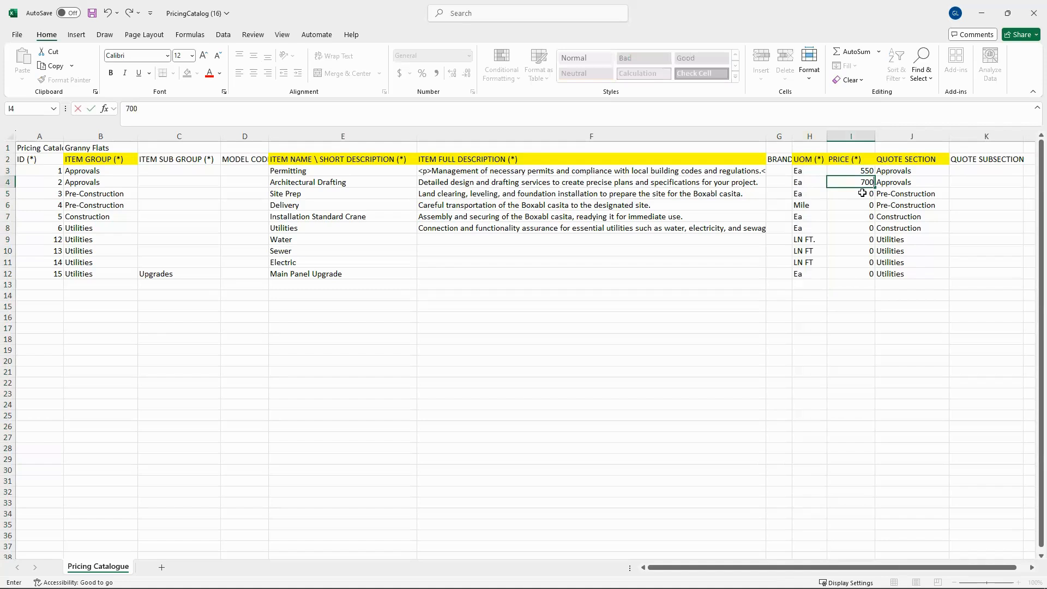
pyautogui.click(863, 193)
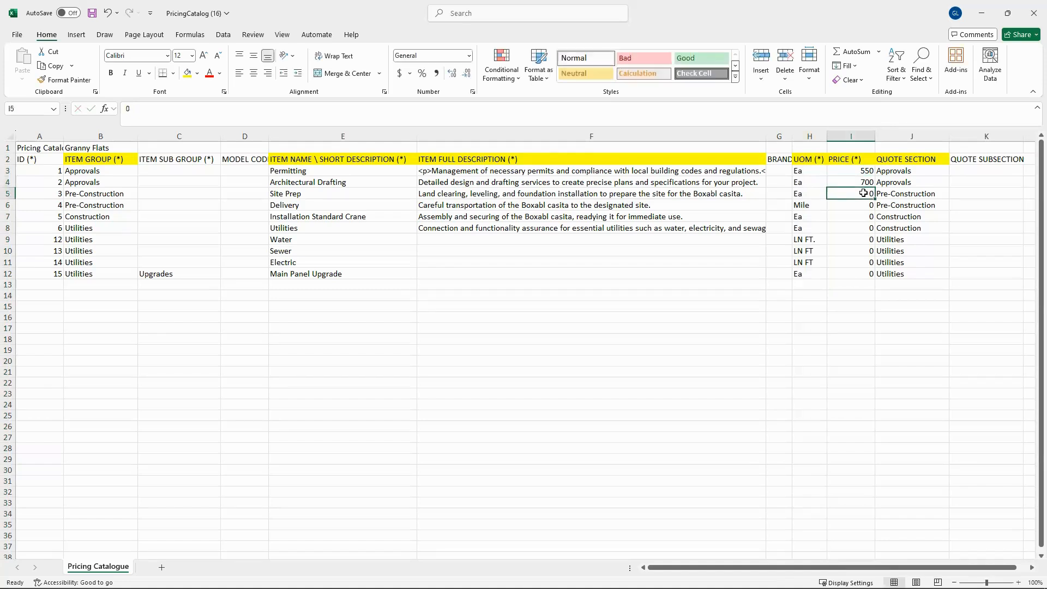
pyautogui.write('12000')
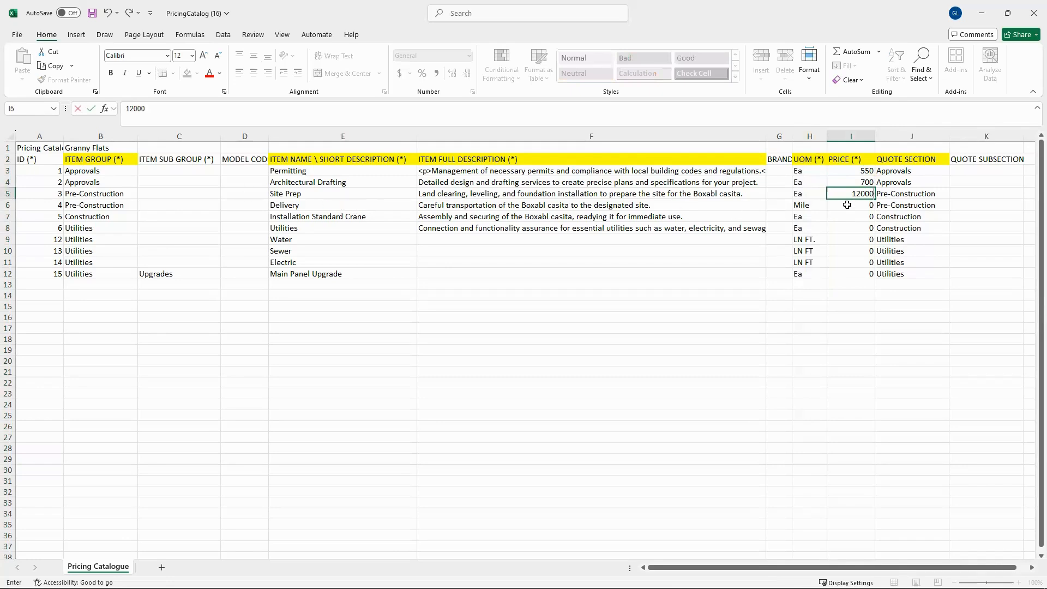
# Step: Set the Delivery price to 89 and the Installation Standard Crane price to 9000
pyautogui.click(857, 205)
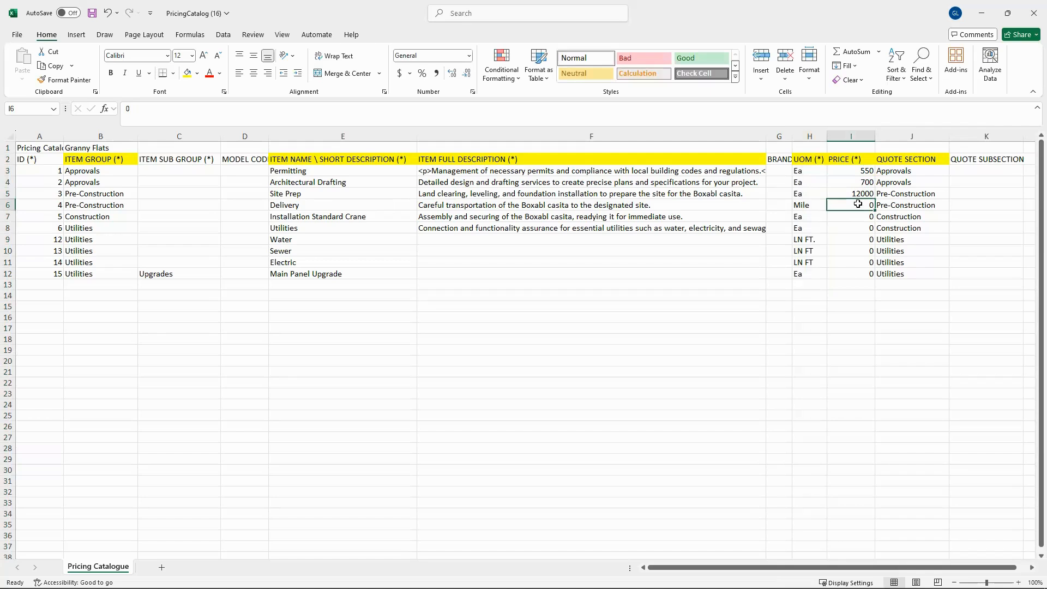
pyautogui.write('450')
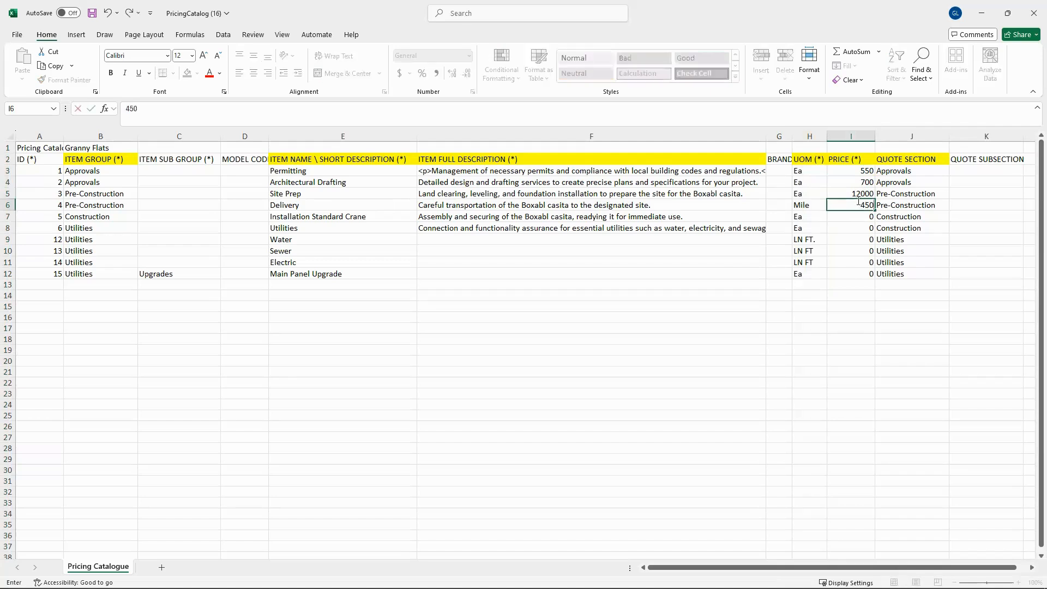
pyautogui.press('BackSpace')
pyautogui.press('BackSpace')
pyautogui.press('BackSpace')
pyautogui.write('89')
pyautogui.click(864, 218)
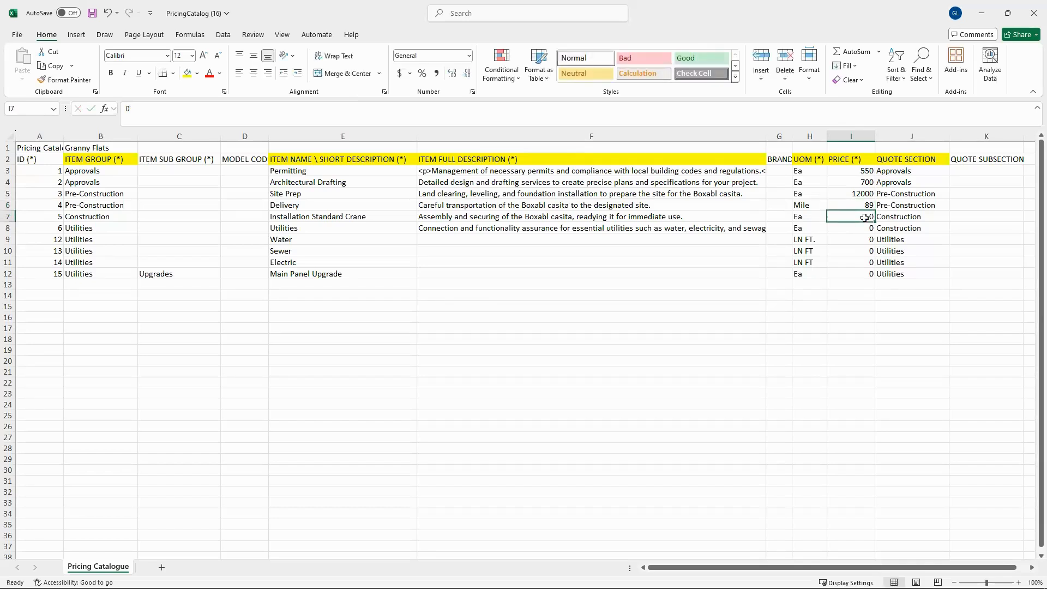
pyautogui.write('900')
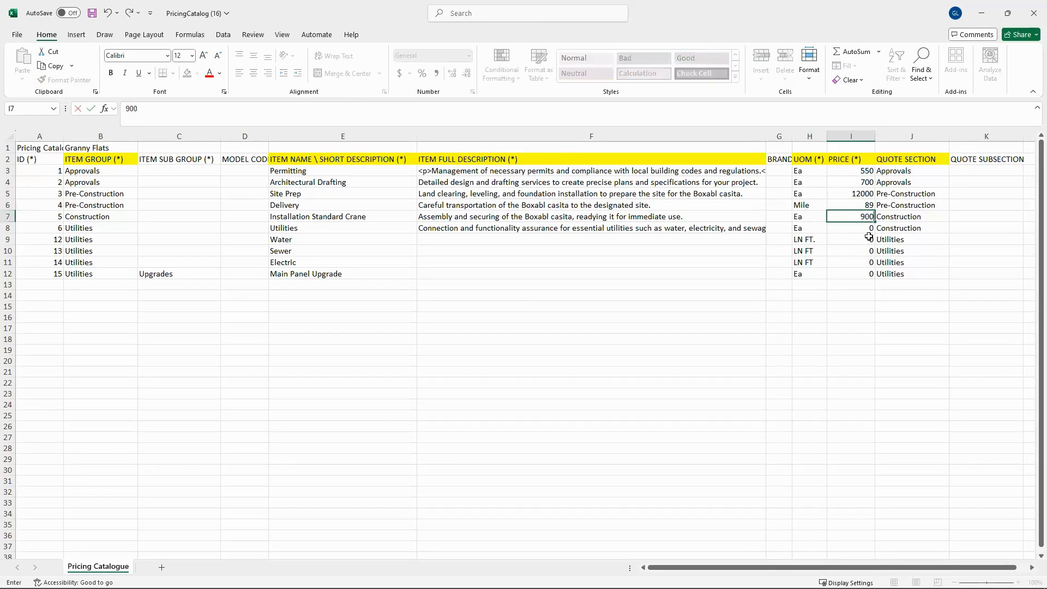
pyautogui.write('0')
# Step: Set the prices of Utilities to 150, Water, Sewer and Electric to 100 each, and Main Panel Upgrade to 400
pyautogui.click(857, 229)
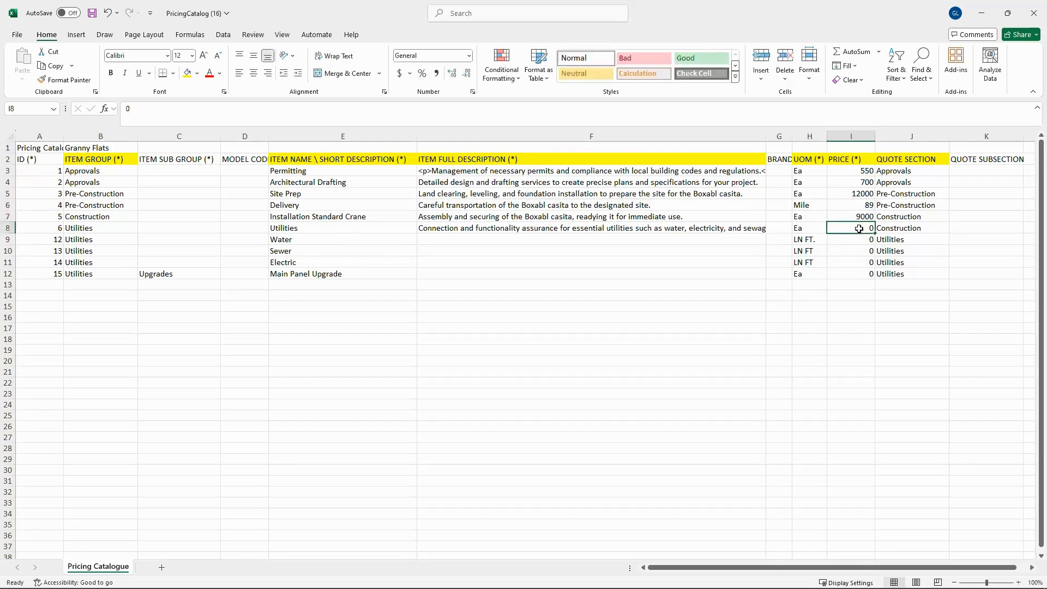
pyautogui.write('150')
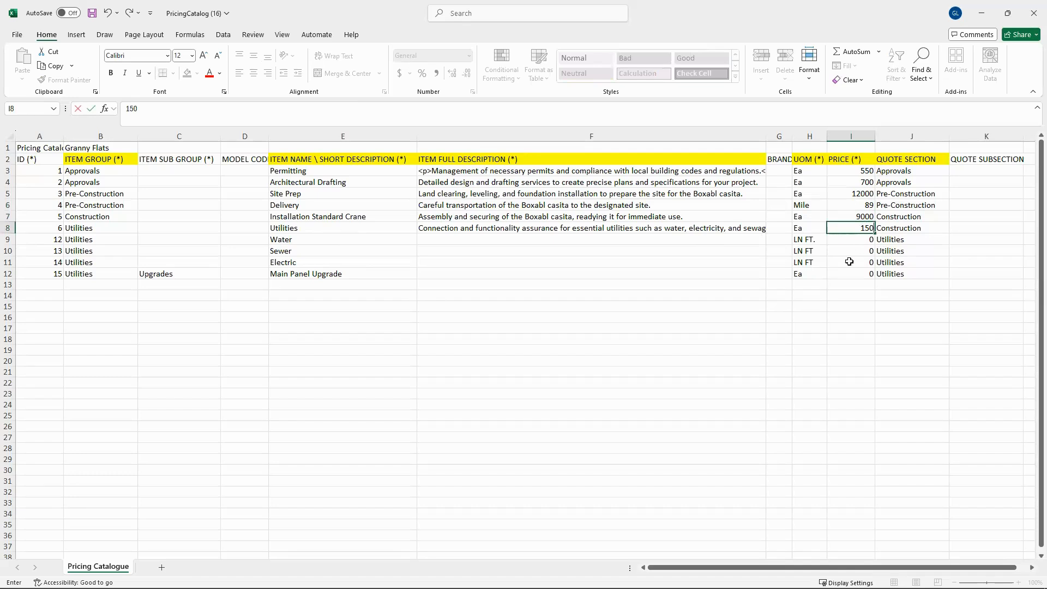
pyautogui.click(862, 240)
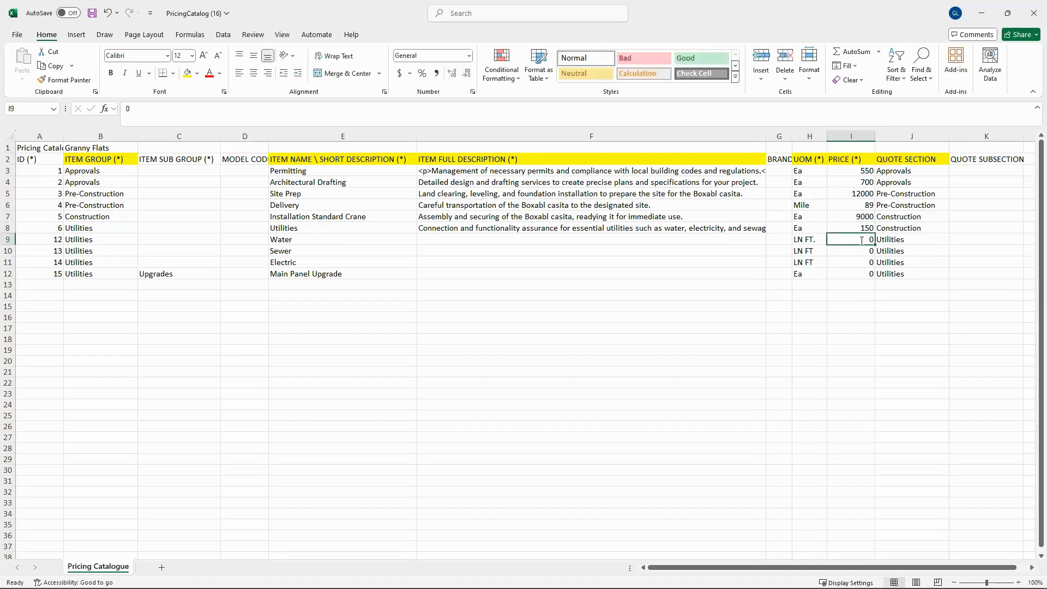
pyautogui.write('100')
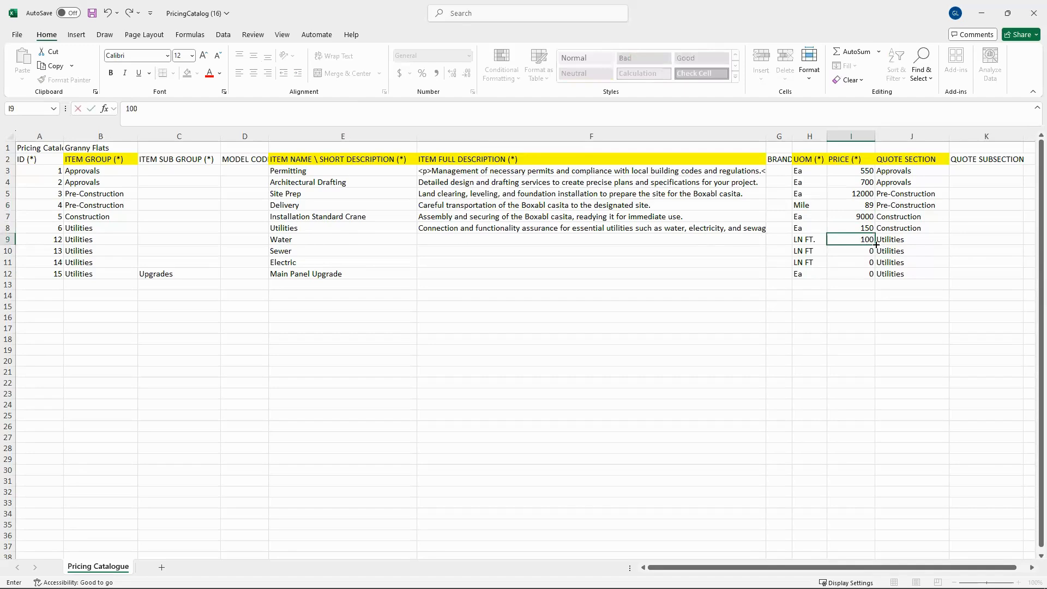
pyautogui.moveTo(873, 245); pyautogui.dragTo(872, 268)
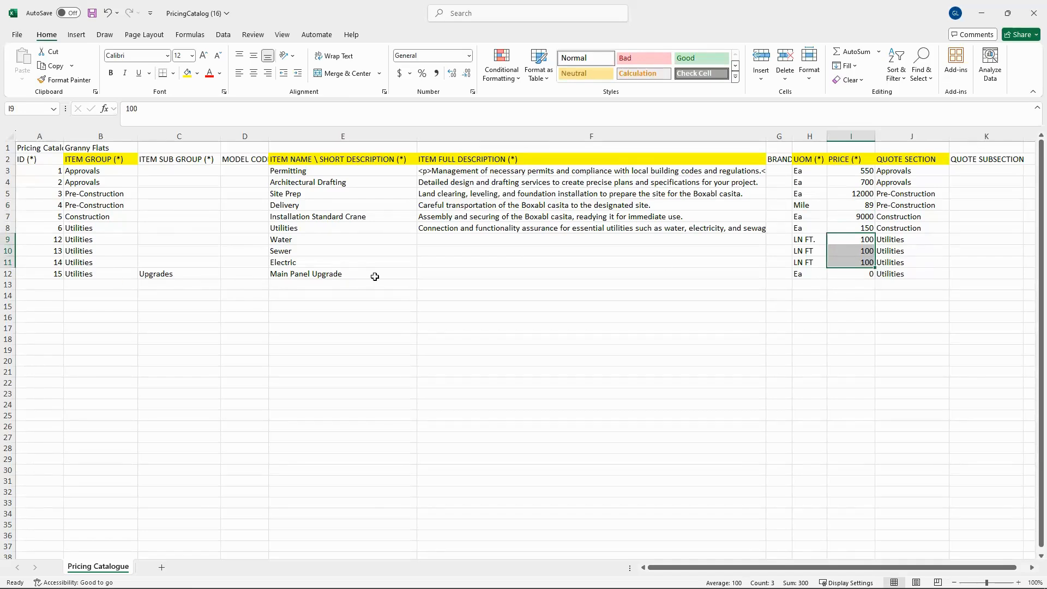
pyautogui.click(856, 273)
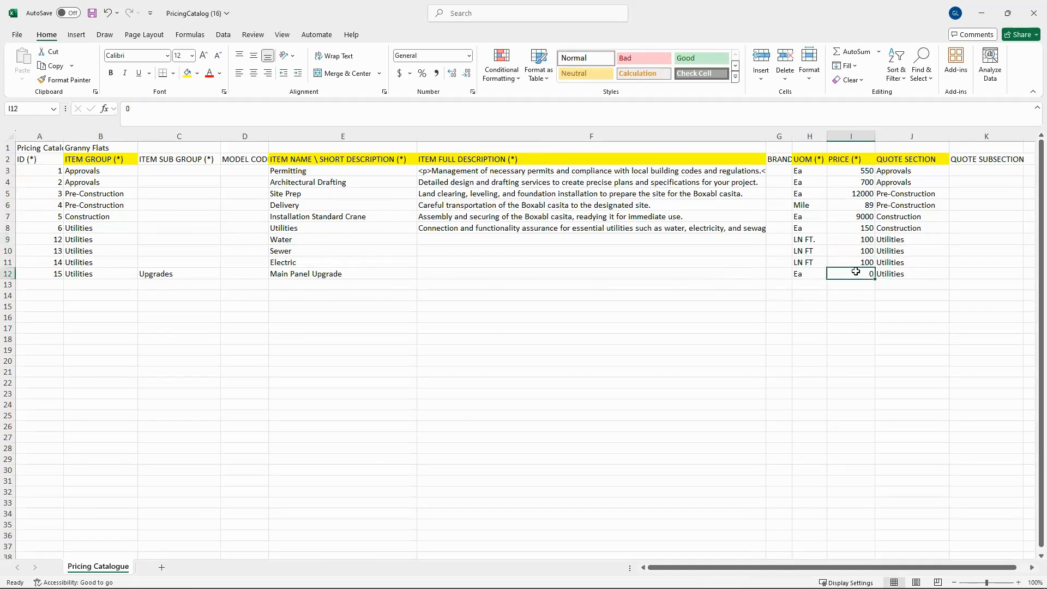
pyautogui.write('400')
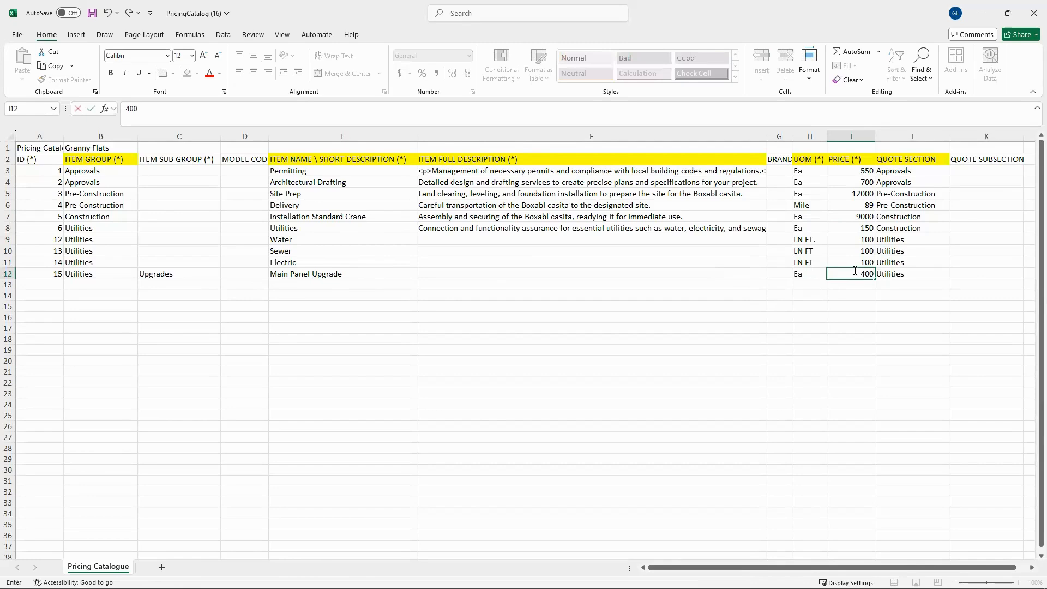
# Step: Compare the Quote Section entries with the Item Group entries for all listed items
pyautogui.click(912, 170)
pyautogui.moveTo(912, 188); pyautogui.dragTo(917, 276)
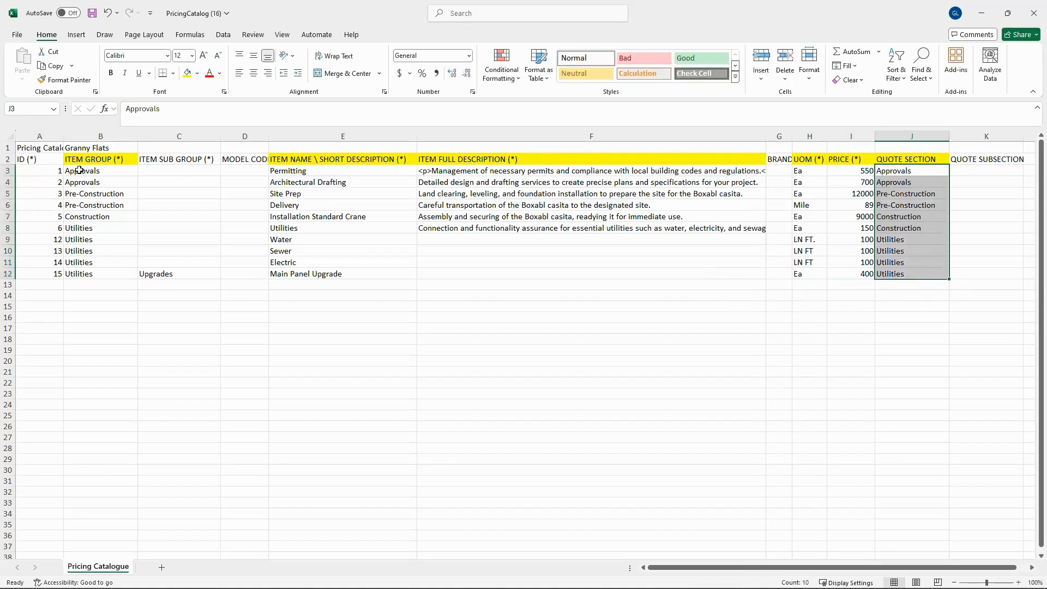
pyautogui.moveTo(81, 171); pyautogui.dragTo(86, 272)
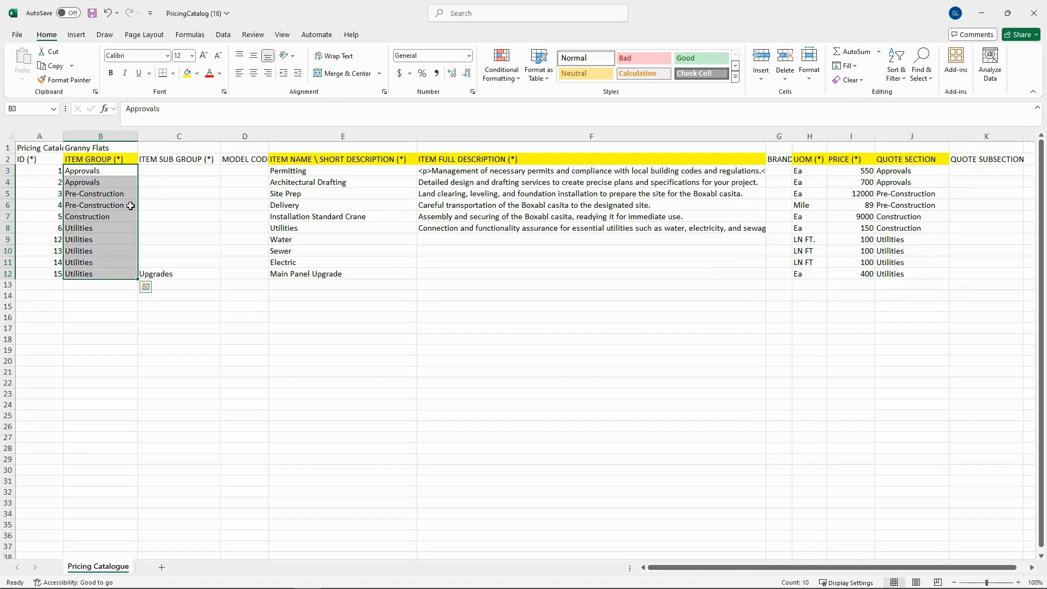
pyautogui.click(168, 297)
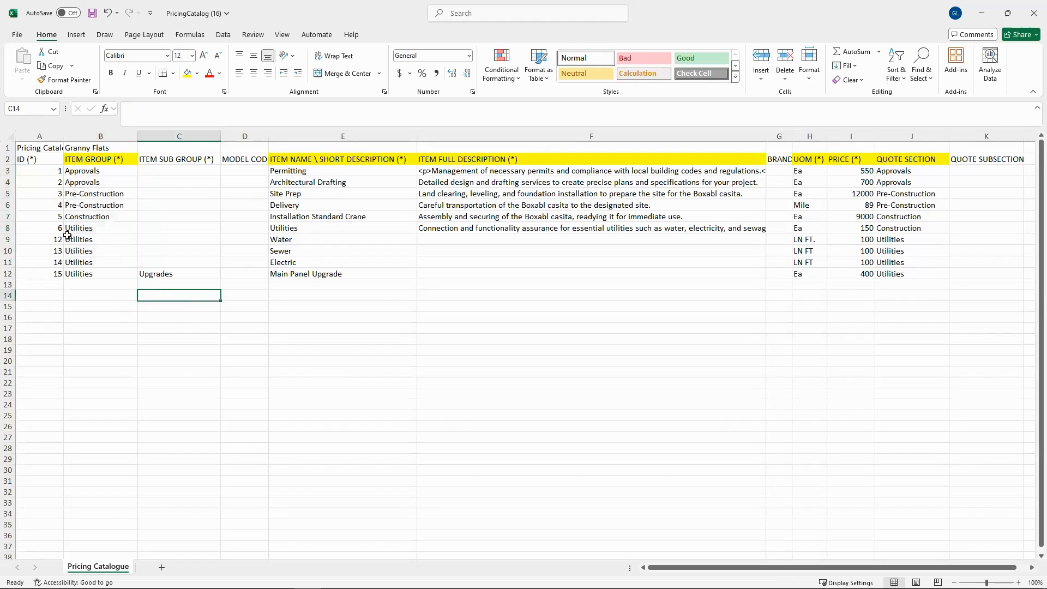
# Step: Start a new item in row 13 with ID 16, copying Construction into its Item Group and Quote Section
pyautogui.click(55, 283)
pyautogui.write('16')
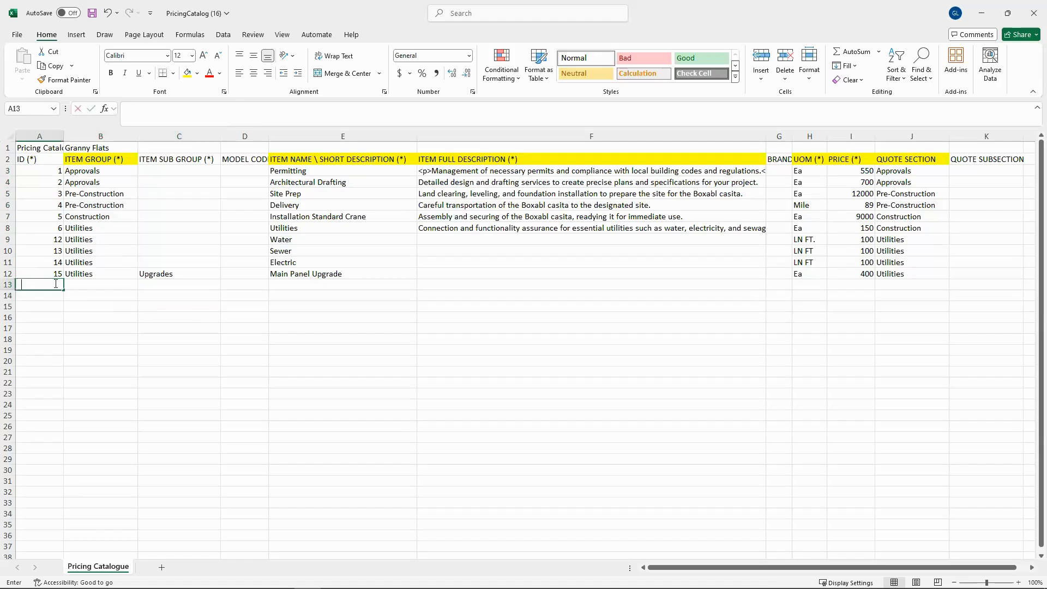
pyautogui.click(79, 321)
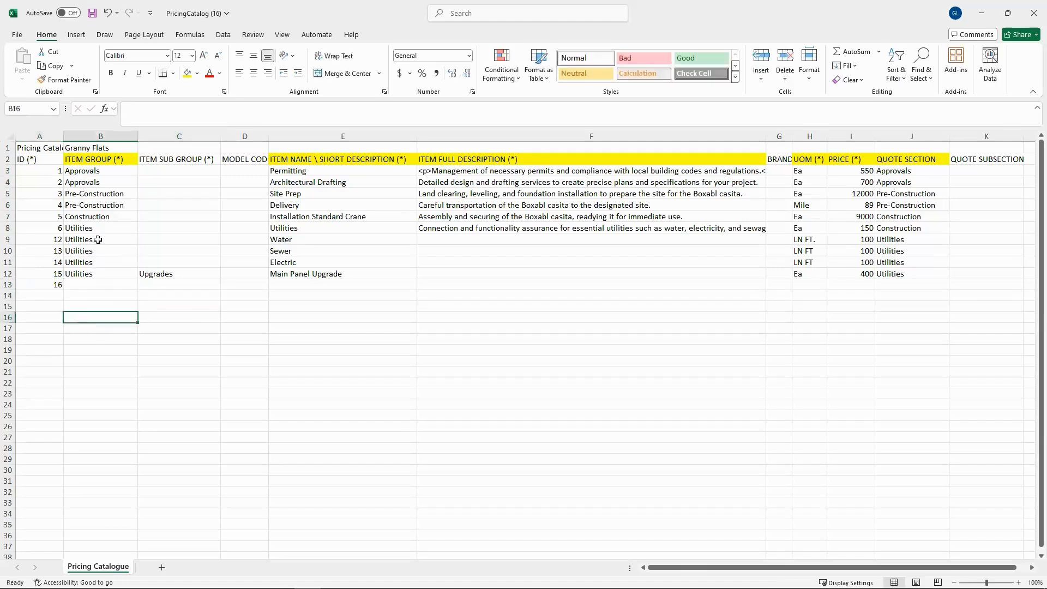
pyautogui.click(104, 218)
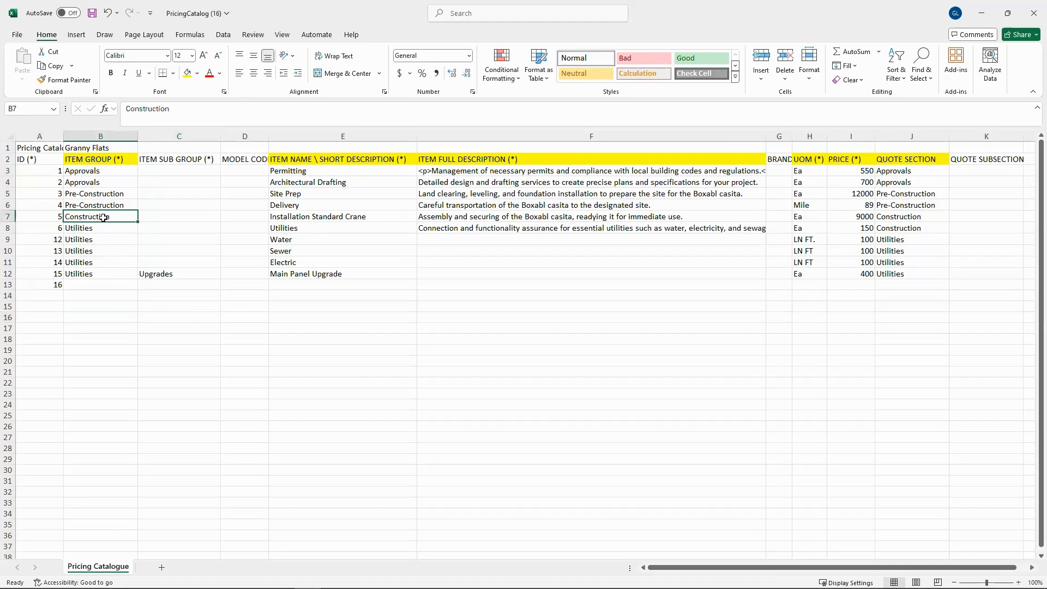
pyautogui.hotkey('ctrl', 'c')
pyautogui.click(98, 285)
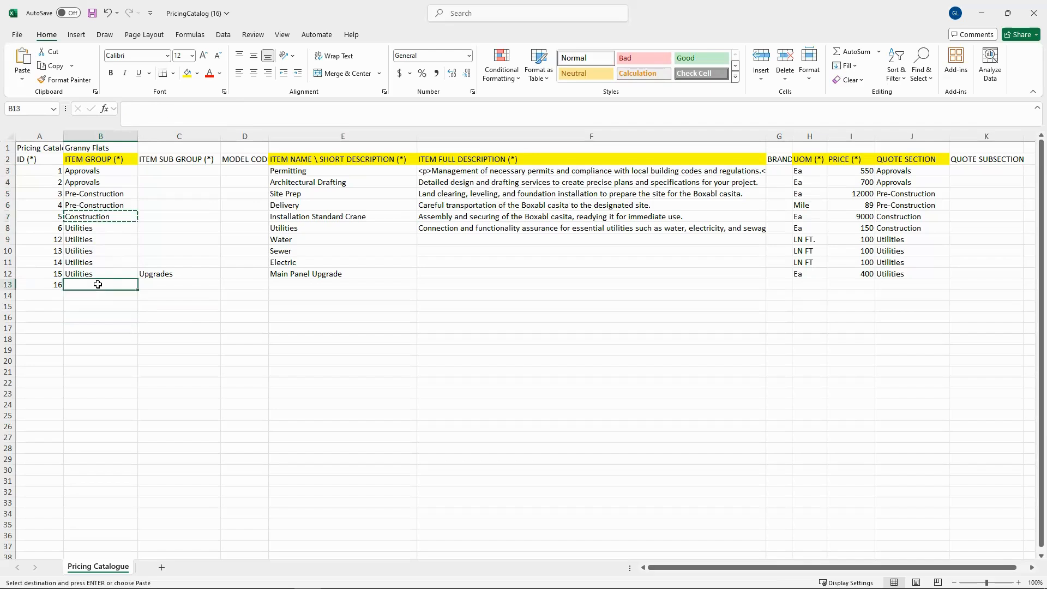
pyautogui.hotkey('ctrl', 'v')
pyautogui.click(891, 283)
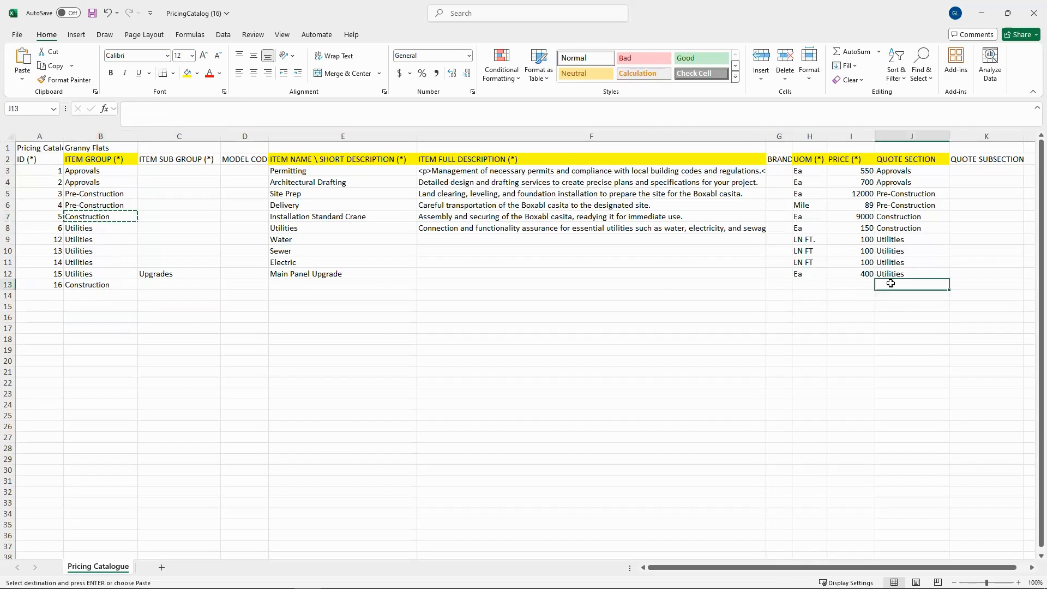
pyautogui.hotkey('ctrl', 'v')
# Step: Name item 16 "Concrete" and enter "Build form work and pour concrete" as its full description
pyautogui.click(347, 284)
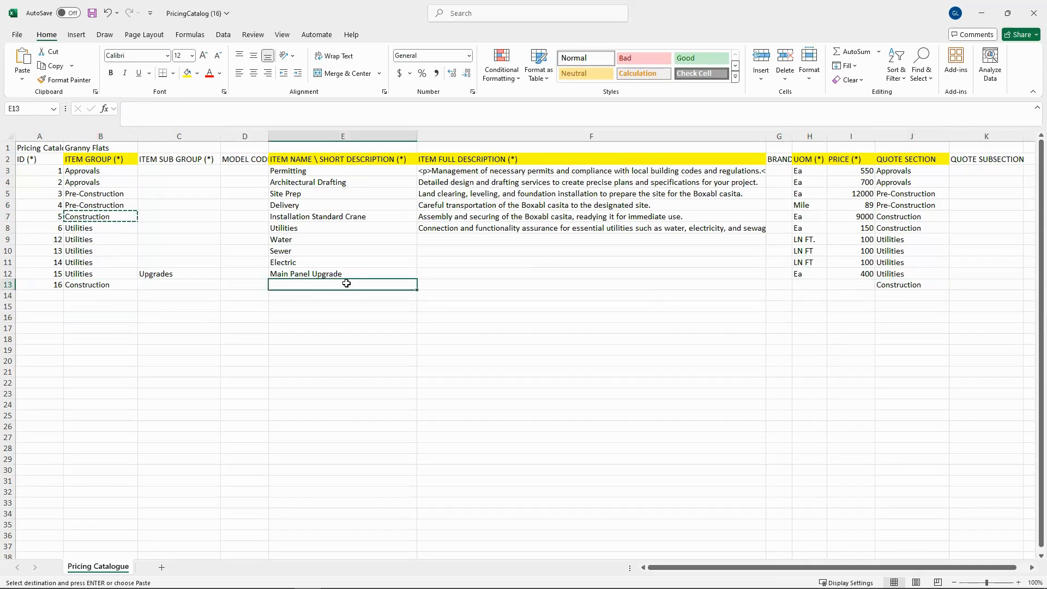
pyautogui.write('Concrete')
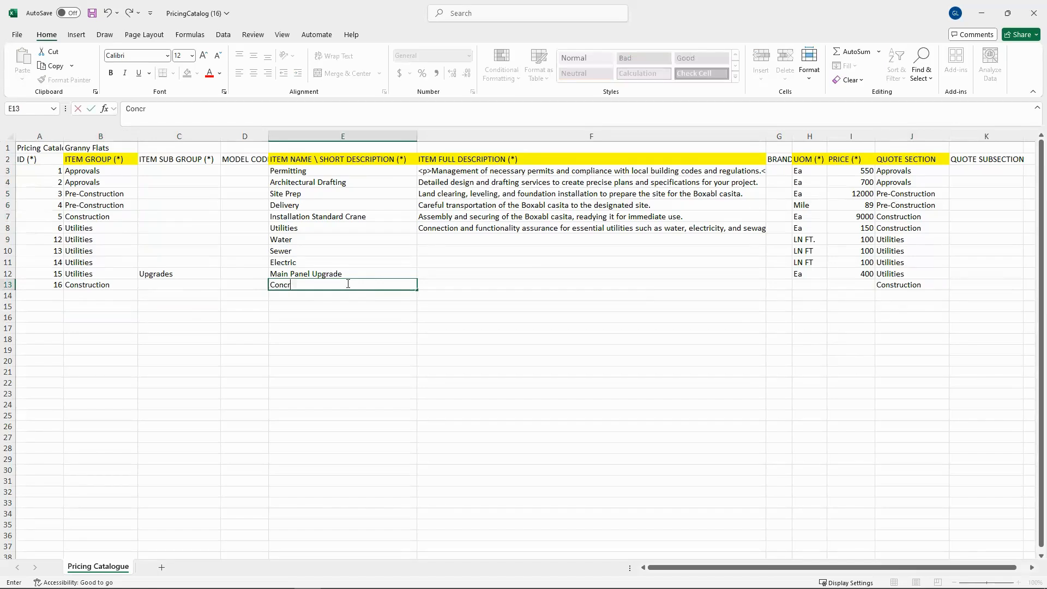
pyautogui.click(443, 285)
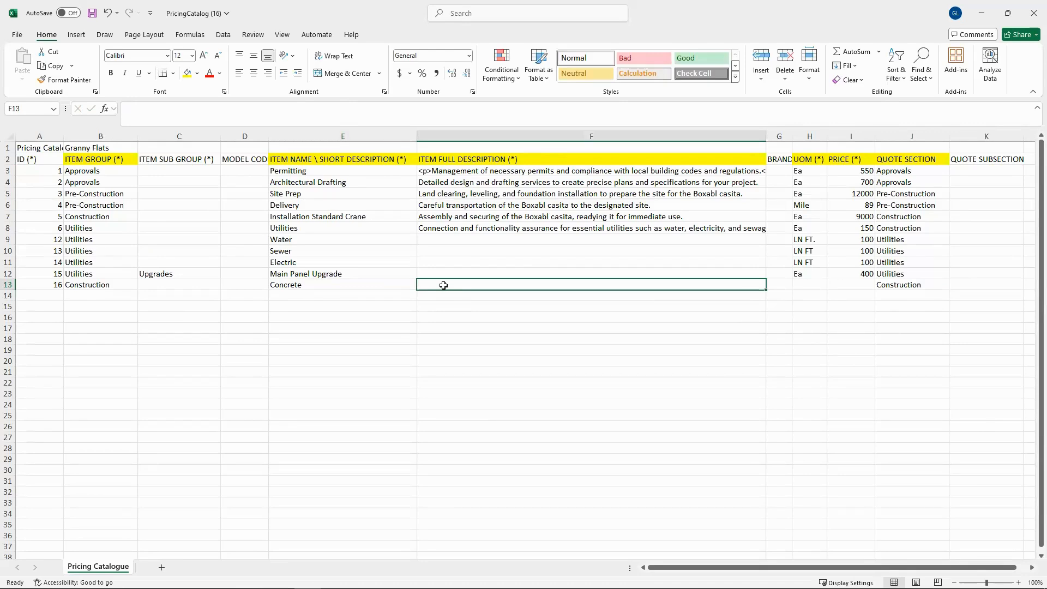
pyautogui.write('Build ')
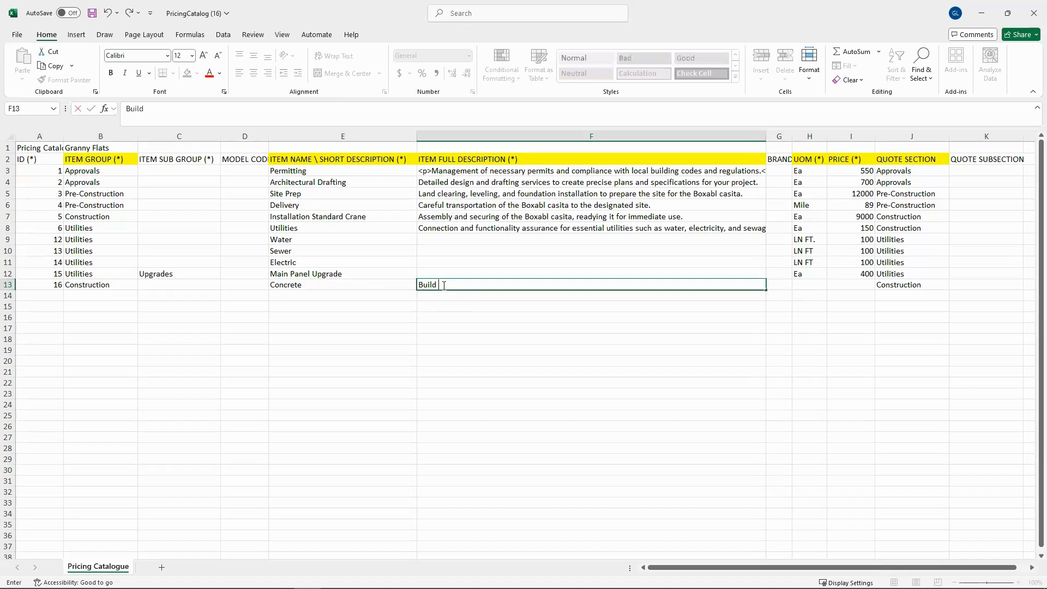
pyautogui.write('form work')
pyautogui.write(' and ')
pyautogui.write('pi')
pyautogui.write('our co')
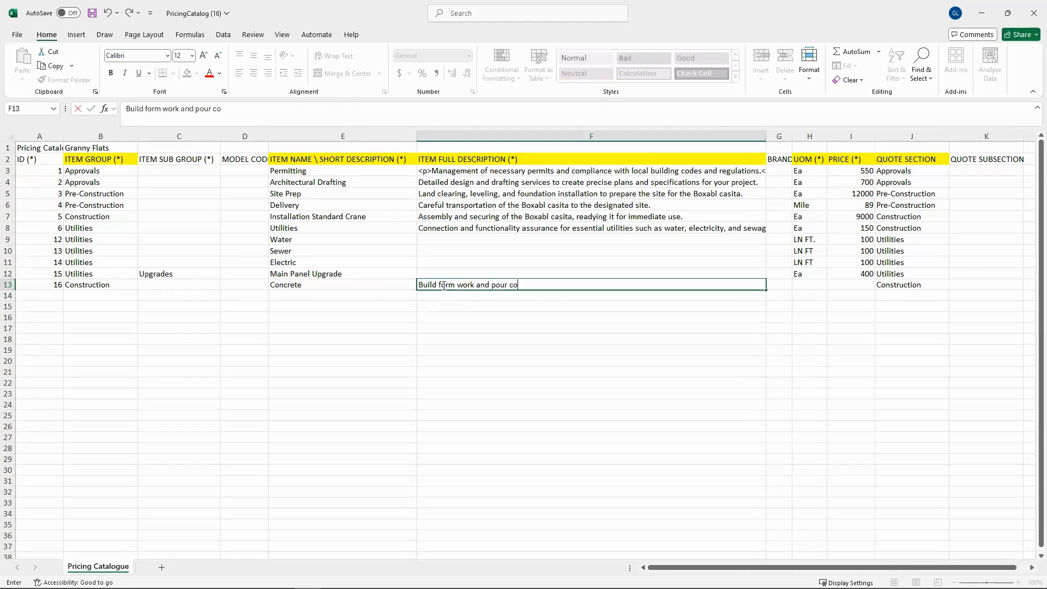
pyautogui.write('ncrete')
# Step: Set the Concrete item's unit of measure to Sq FT and its price to 150
pyautogui.click(815, 282)
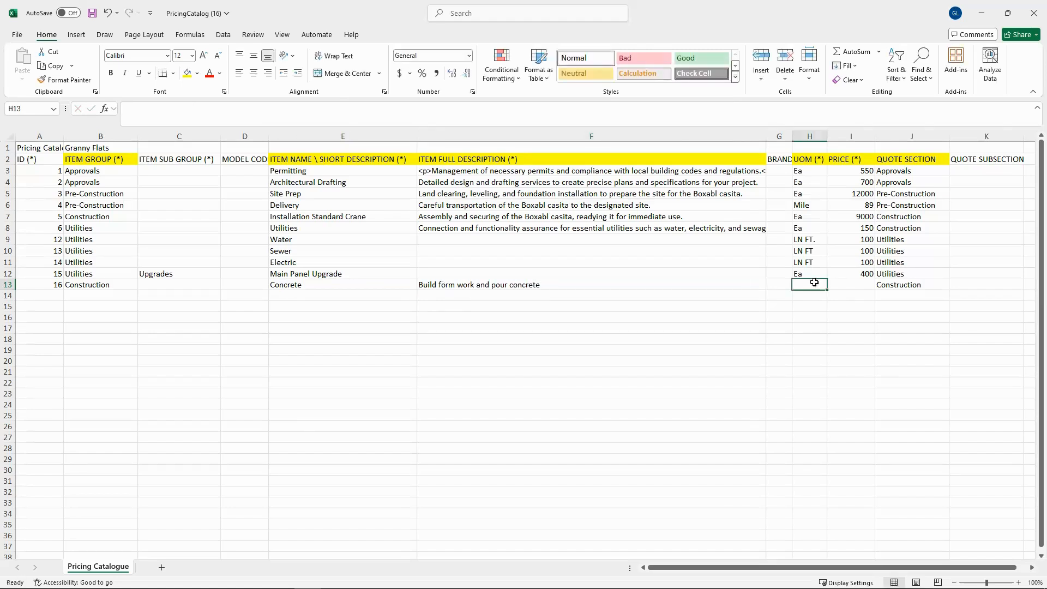
pyautogui.write('Sq')
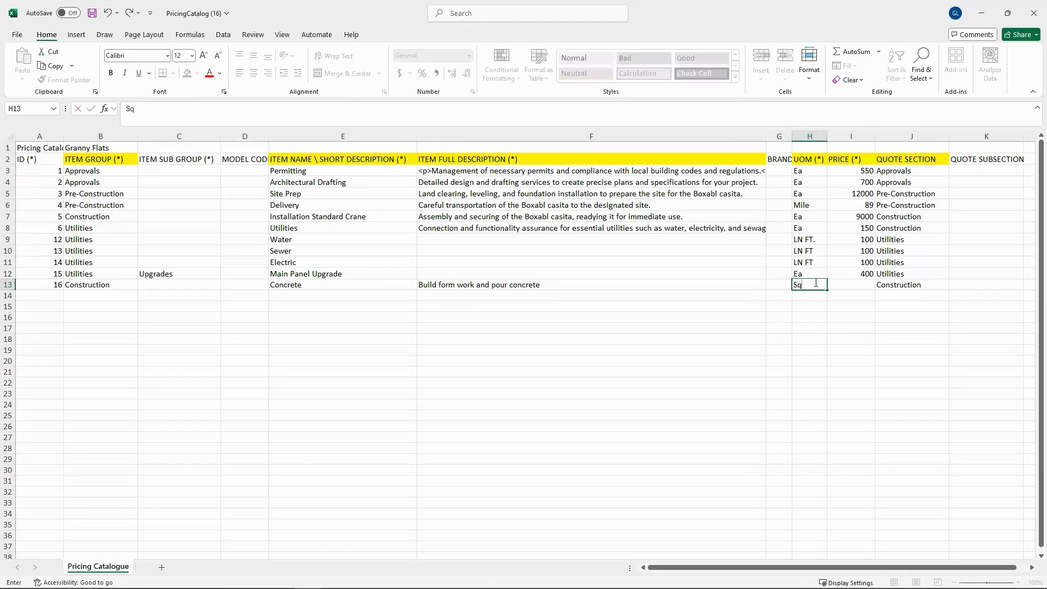
pyautogui.write(' FT')
pyautogui.click(868, 285)
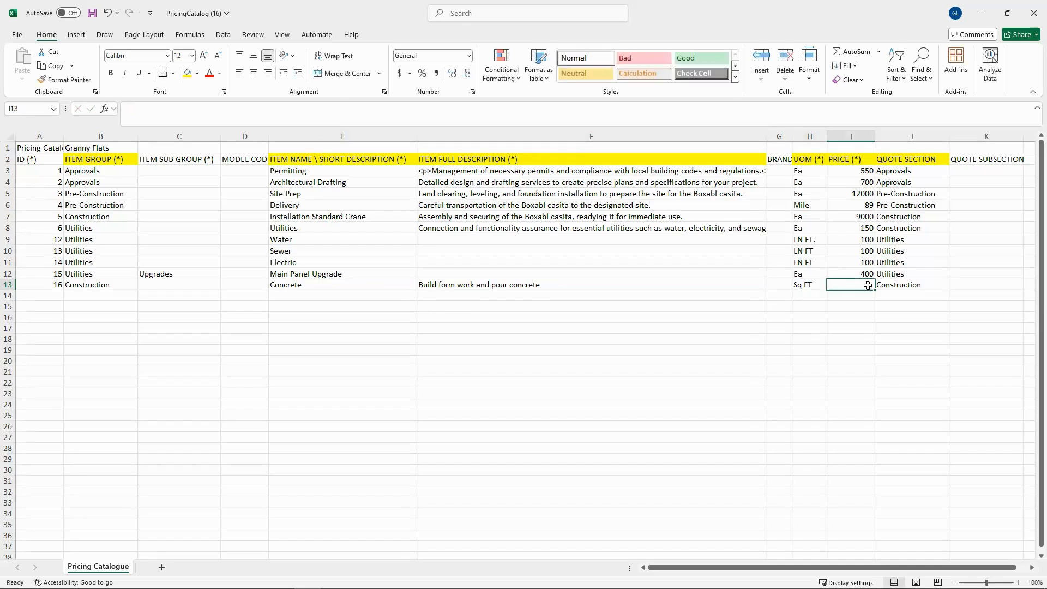
pyautogui.write('150')
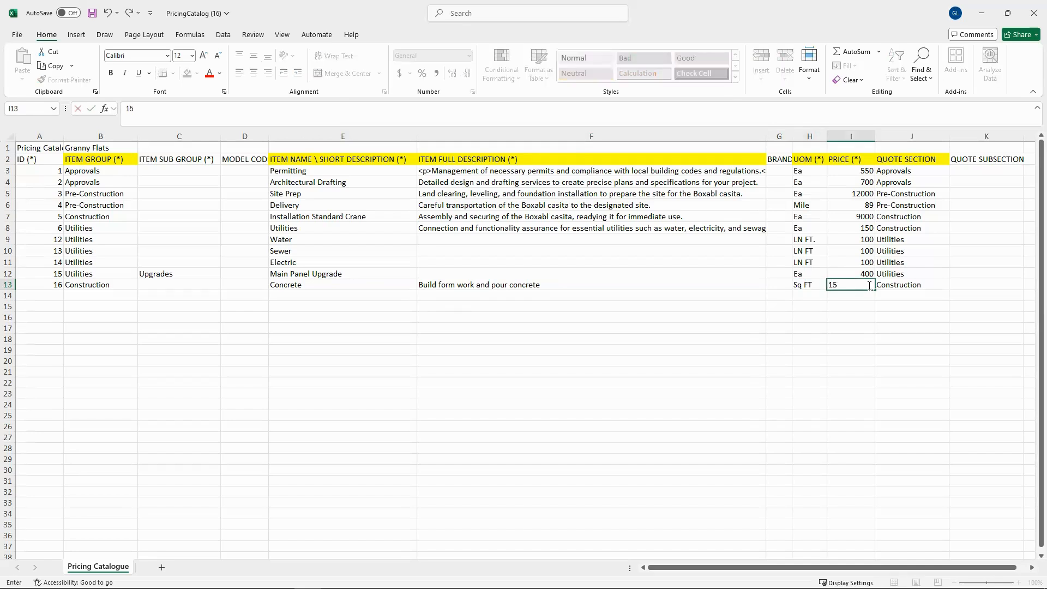
pyautogui.click(861, 325)
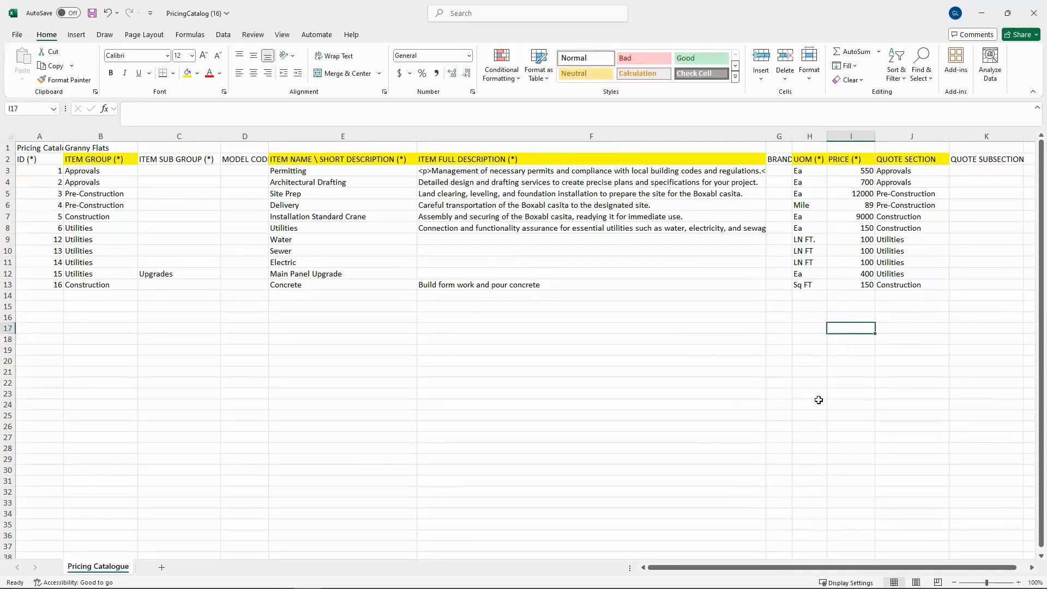
# Step: Start a new item in row 14 with ID 17 and "Design" as its Item Group
pyautogui.click(52, 294)
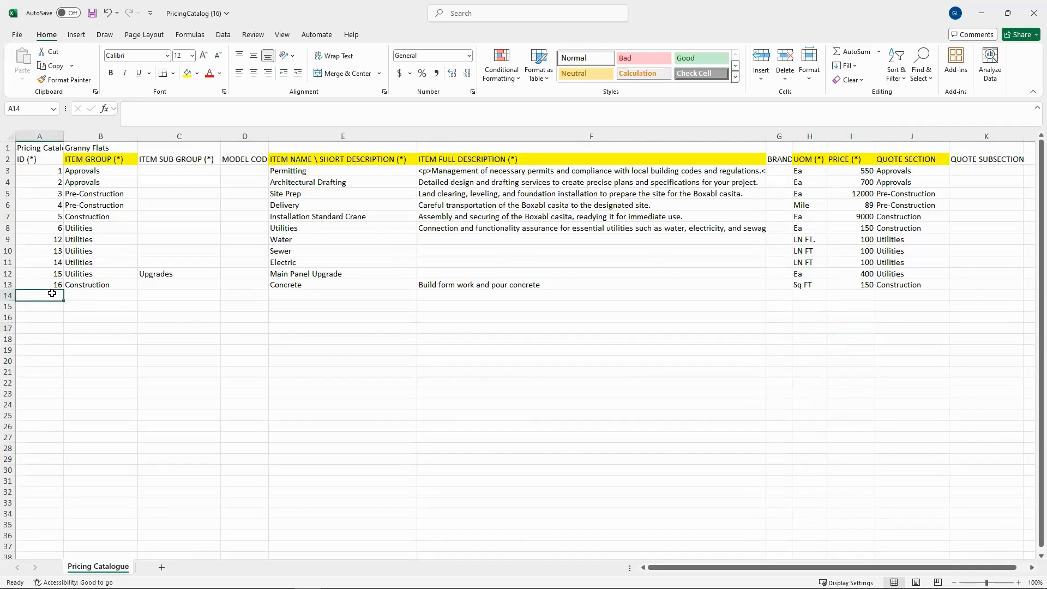
pyautogui.write('17')
pyautogui.click(87, 296)
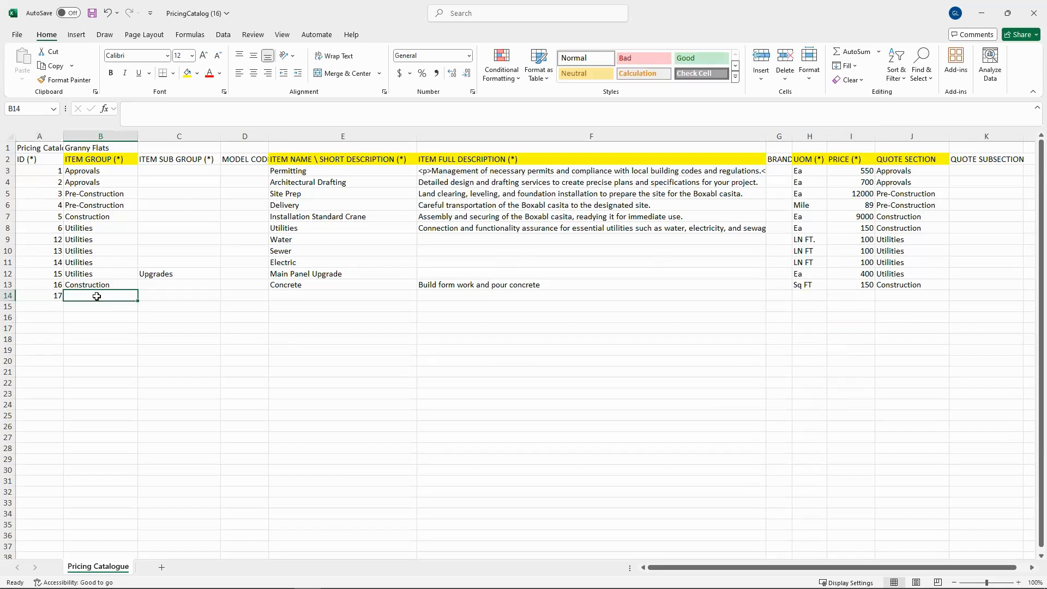
pyautogui.write('Design')
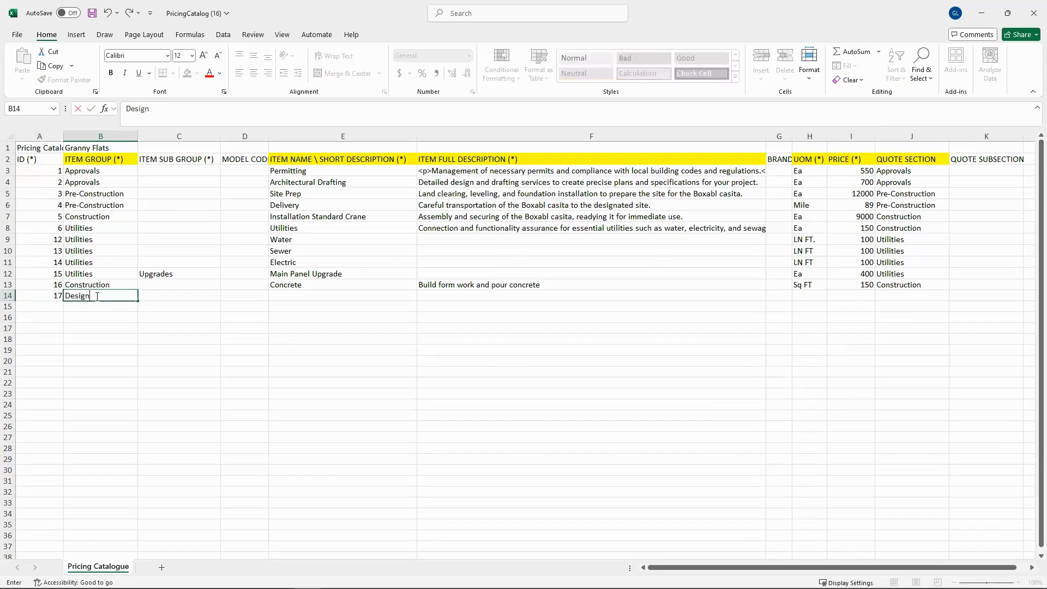
# Step: Name item 17 "Drafting Plans" and leave its full description empty
pyautogui.click(289, 296)
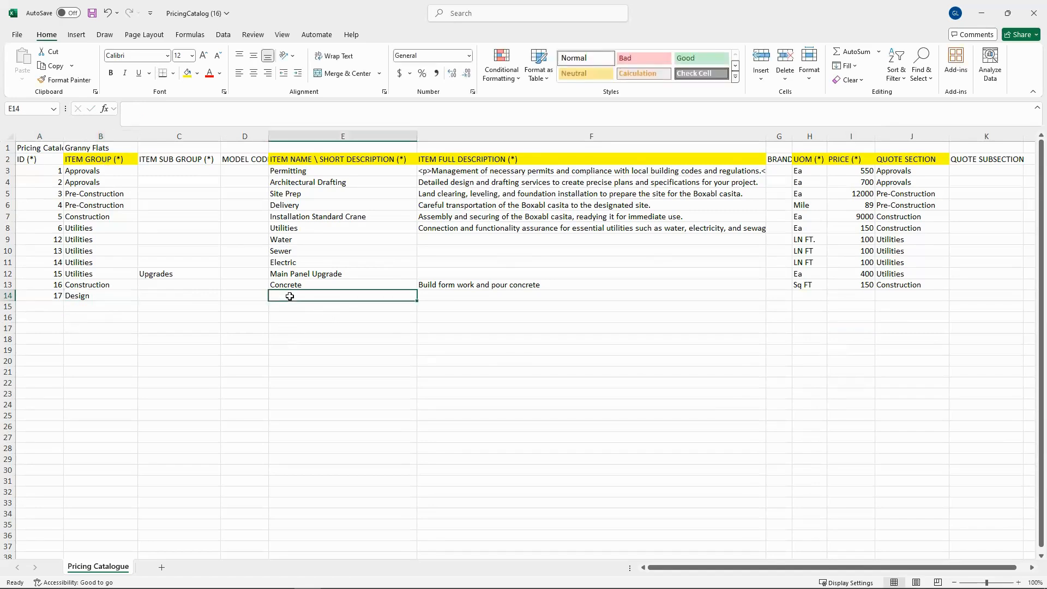
pyautogui.write('Drafti')
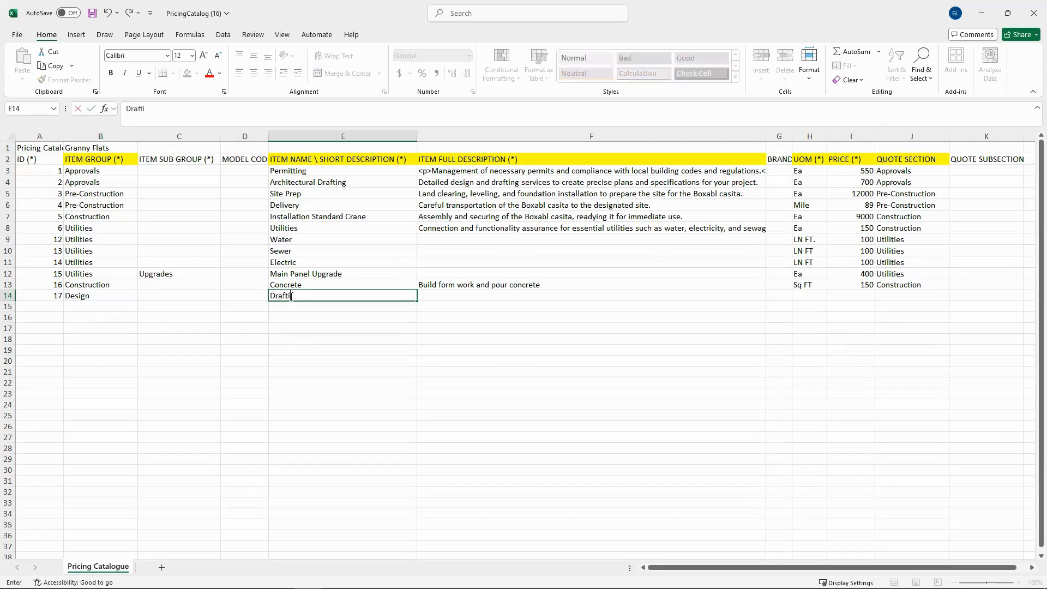
pyautogui.write('ng Plans')
pyautogui.click(492, 286)
pyautogui.click(506, 295)
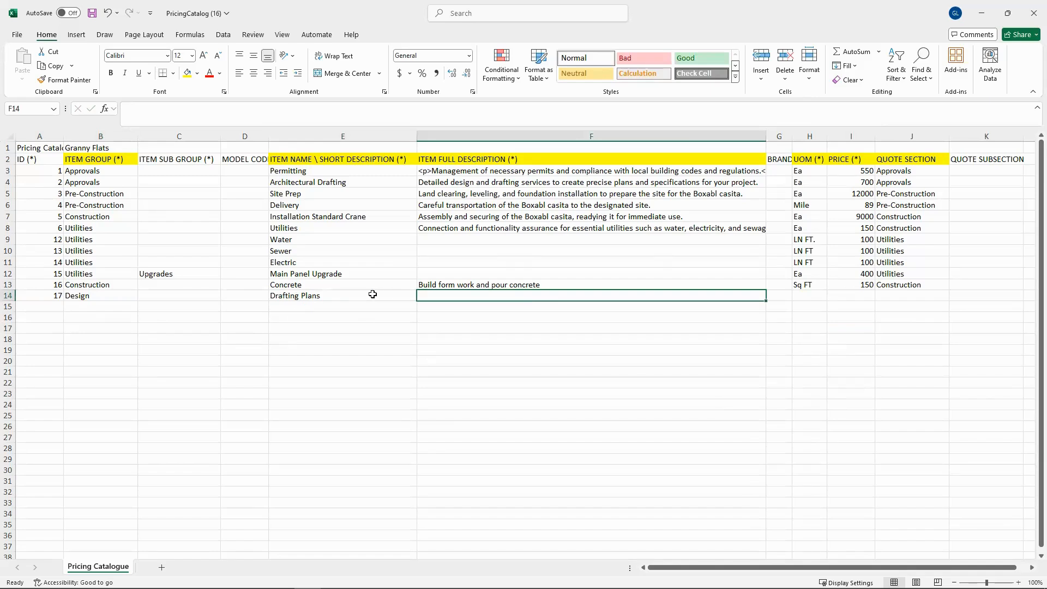
# Step: Set the Drafting Plans item's unit of measure to Ea and its price to 1000
pyautogui.click(806, 296)
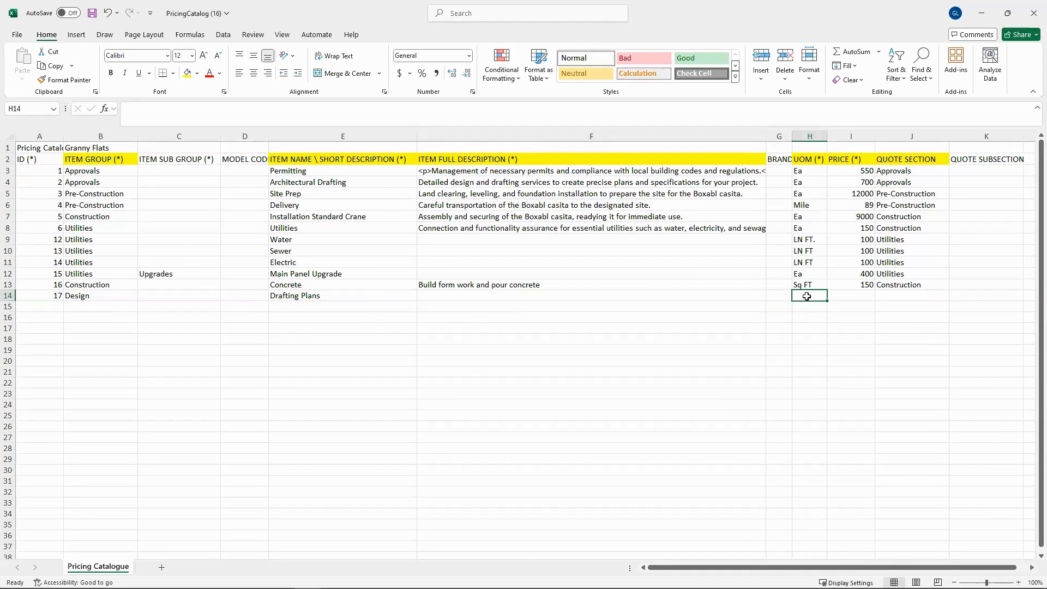
pyautogui.write('Ea')
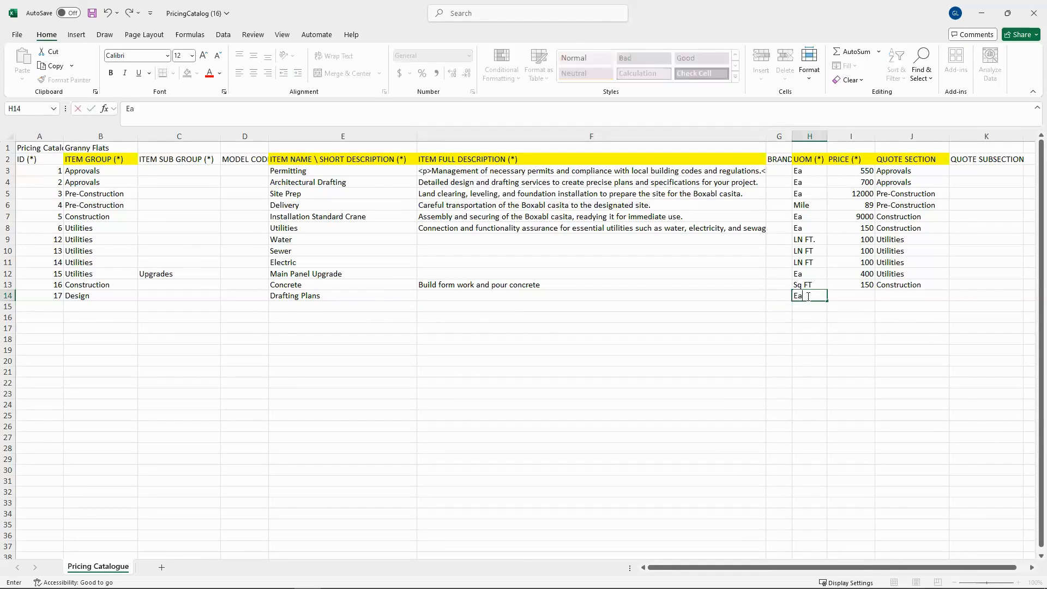
pyautogui.click(858, 294)
pyautogui.write('1000')
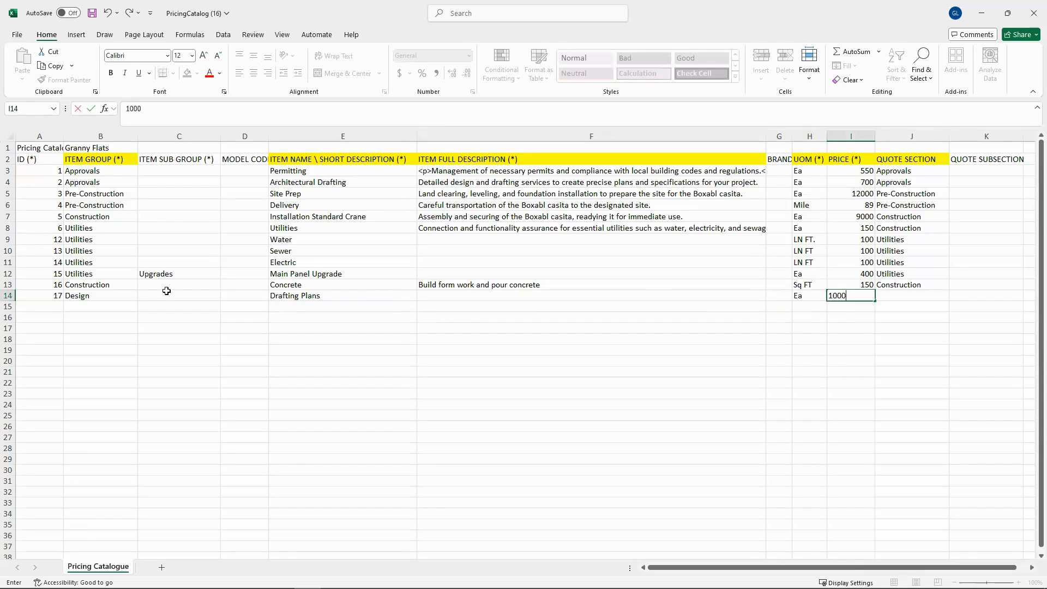
# Step: Copy the Drafting Plans item's Item Group, Design, into its Quote Section
pyautogui.click(95, 296)
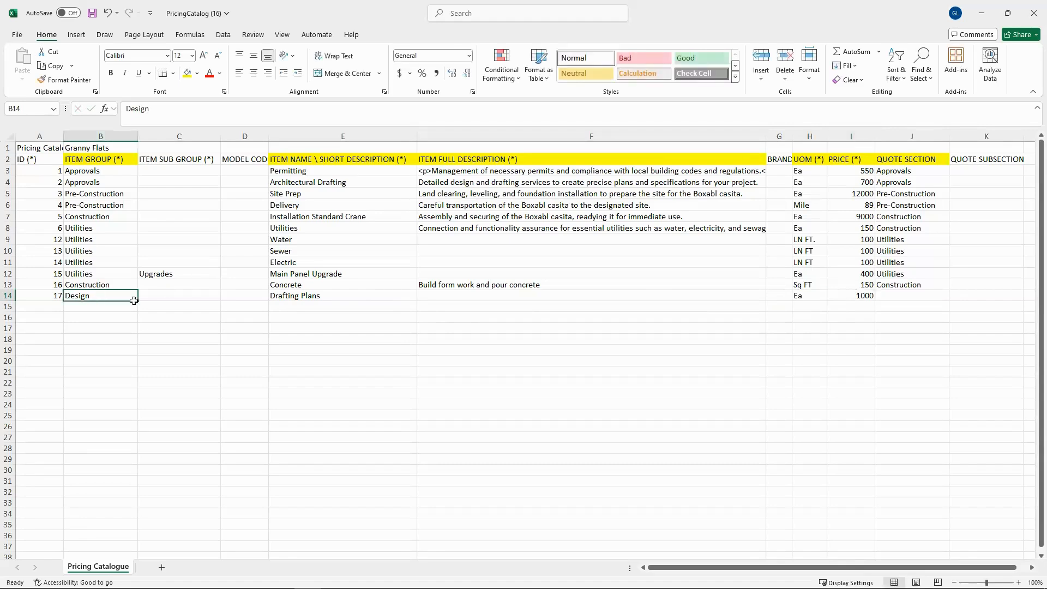
pyautogui.hotkey('ctrl', 'c')
pyautogui.click(915, 296)
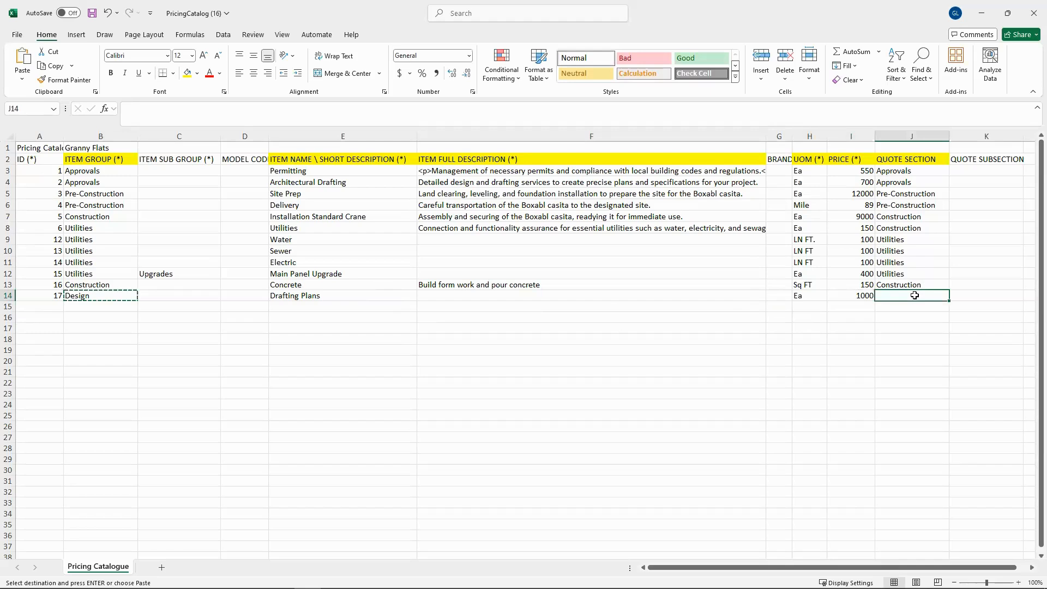
pyautogui.hotkey('ctrl', 'v')
pyautogui.moveTo(308, 314); pyautogui.dragTo(306, 526)
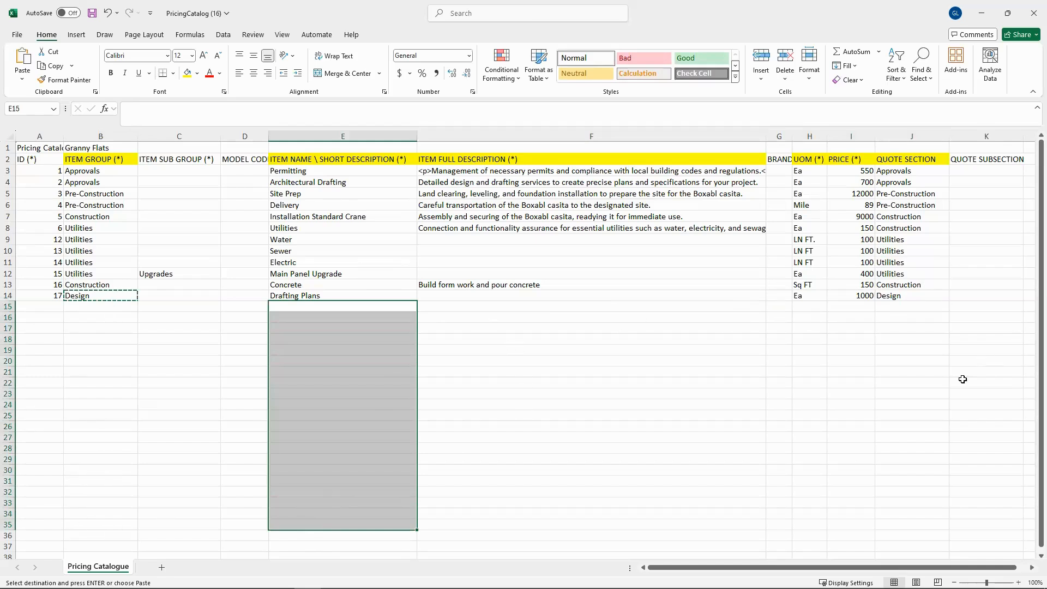
# Step: Enter sample unit spellings below the UOM list: "Each" in H17 and H18, and "ea" in H19
pyautogui.click(812, 136)
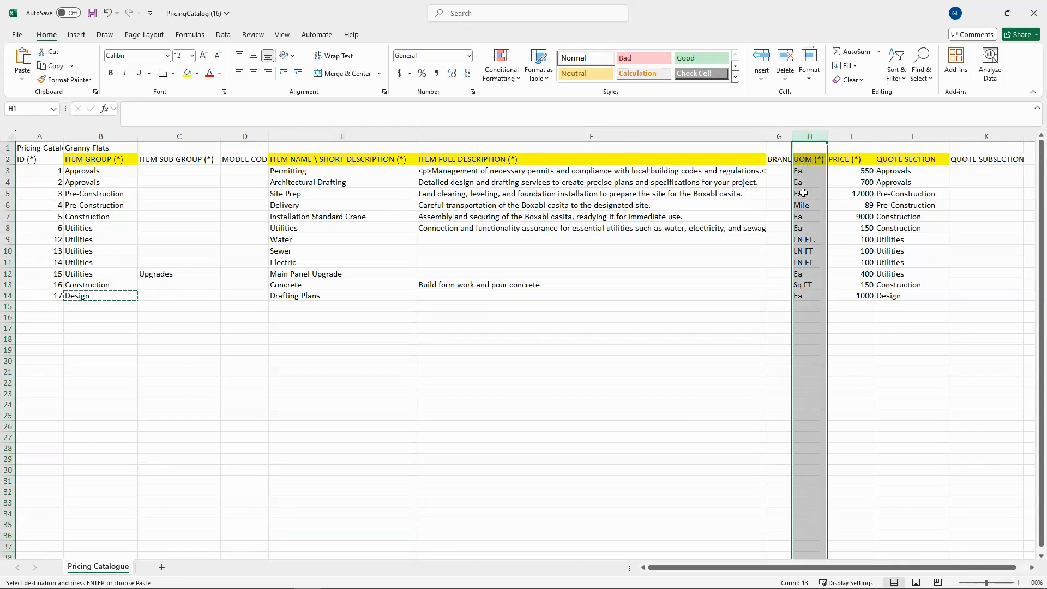
pyautogui.click(800, 330)
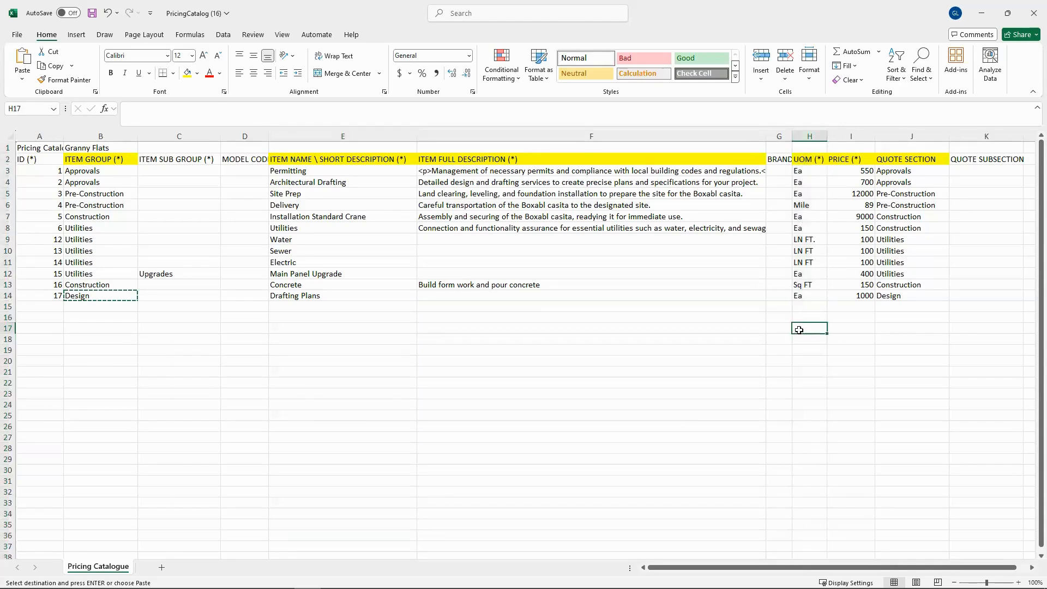
pyautogui.write('Each')
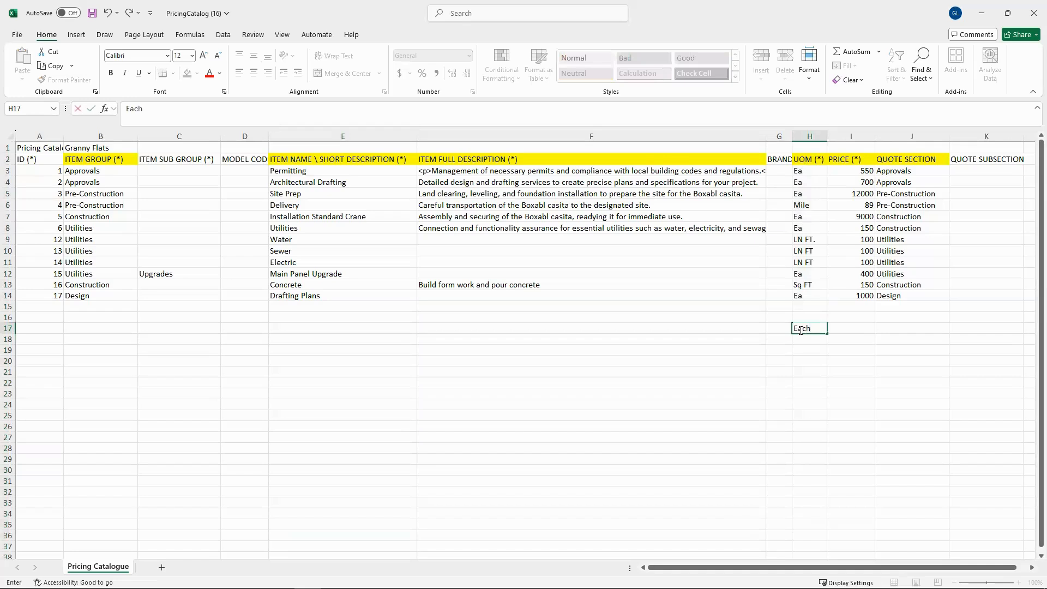
pyautogui.press('Return')
pyautogui.write('Each')
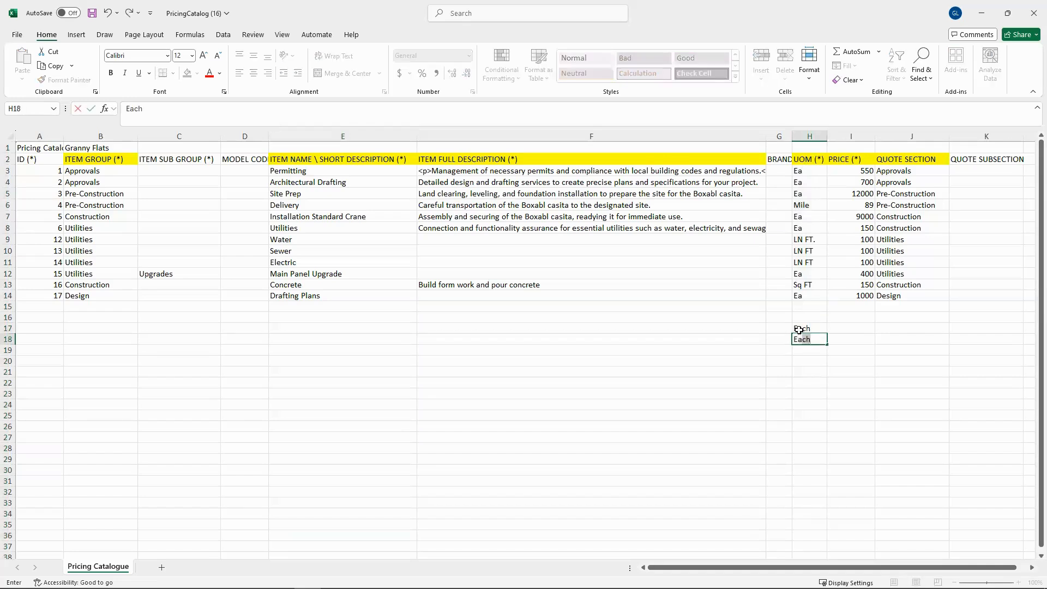
pyautogui.press('Return')
pyautogui.write('e')
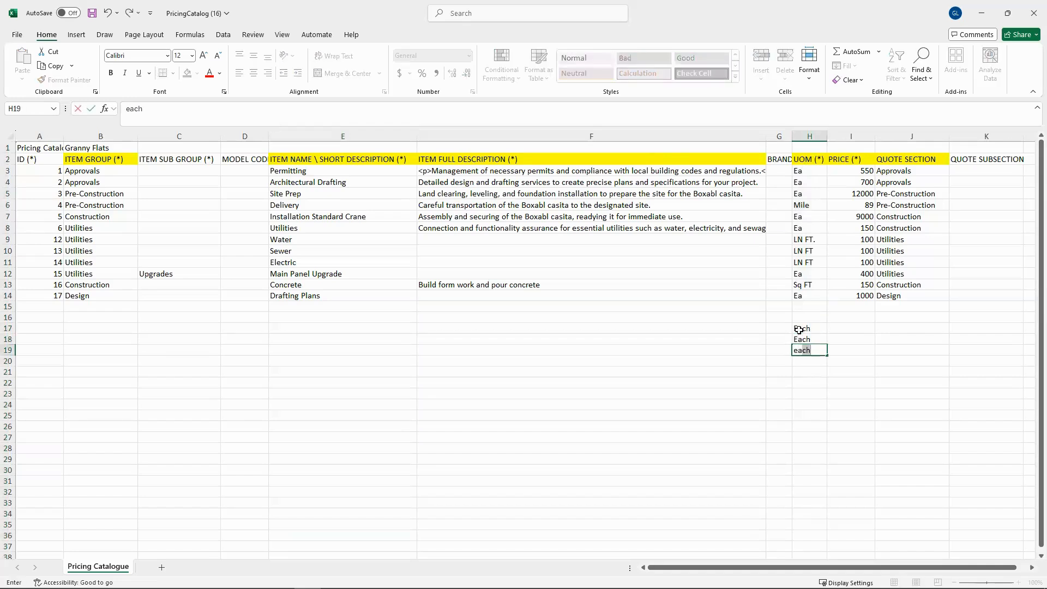
pyautogui.write('a')
pyautogui.press('Delete')
pyautogui.press('Return')
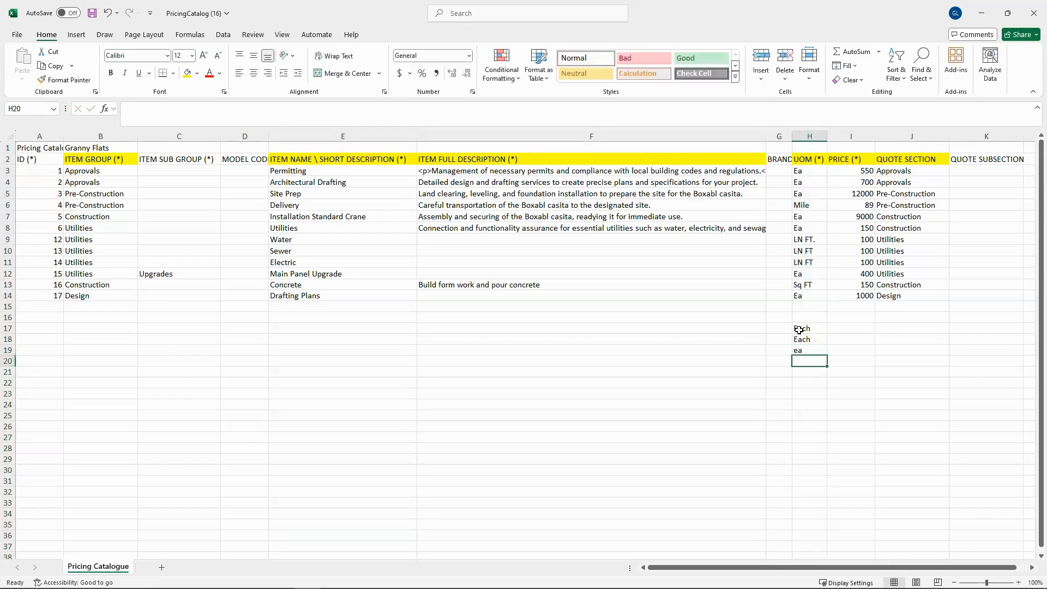
# Step: Change the sample unit in H18 to "Ea" and add "EA" in H20
pyautogui.click(805, 338)
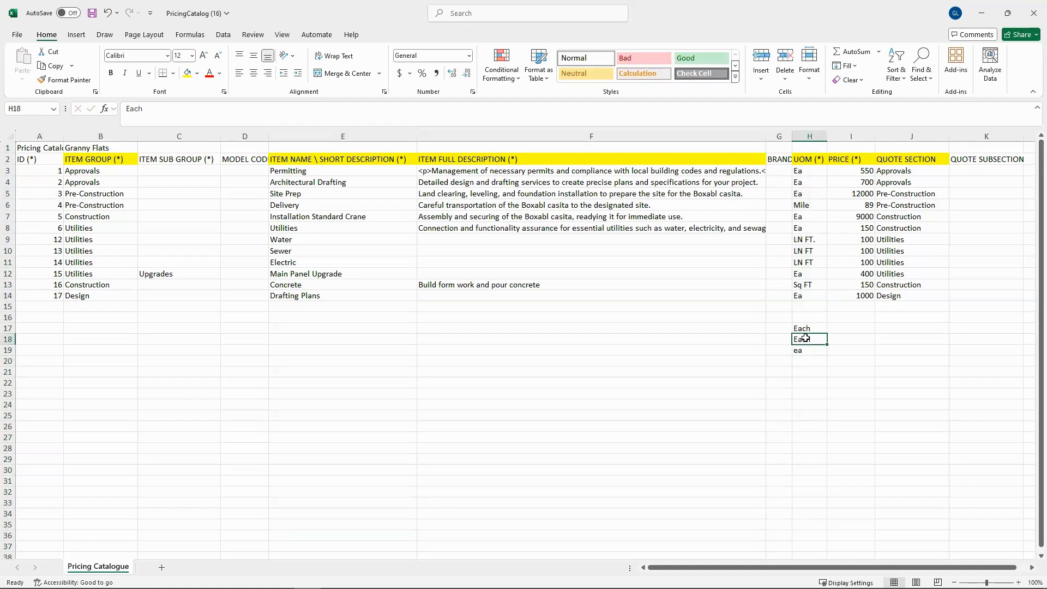
pyautogui.write('Ea')
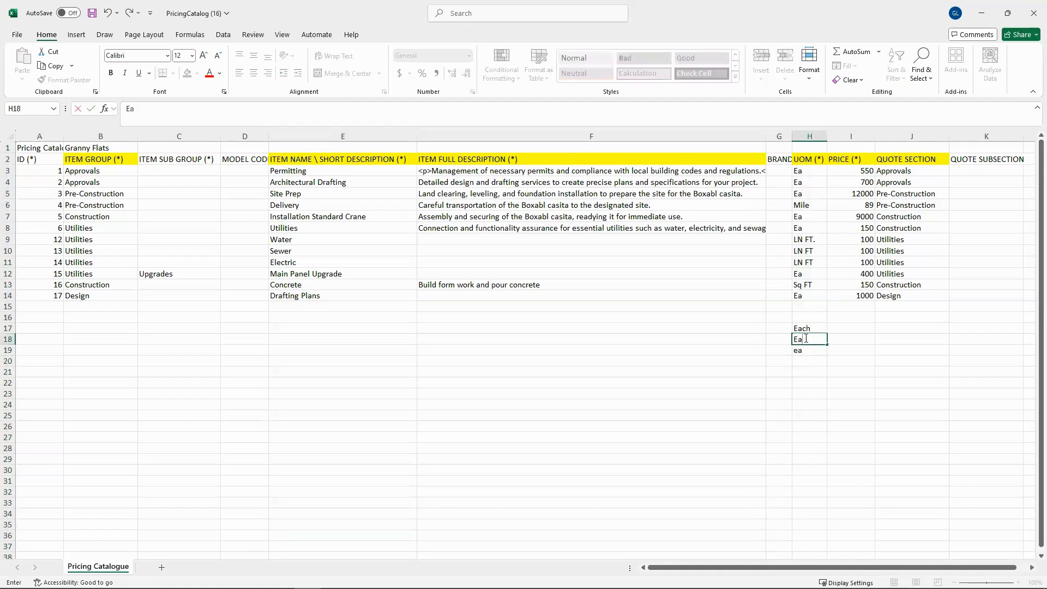
pyautogui.press('Return')
pyautogui.press('Return')
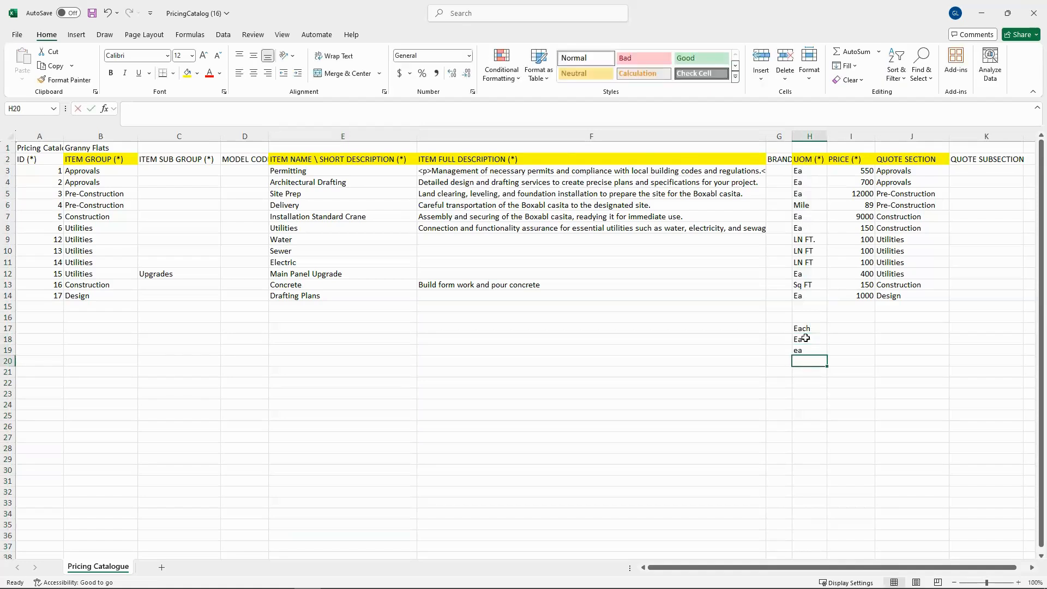
pyautogui.write('EA')
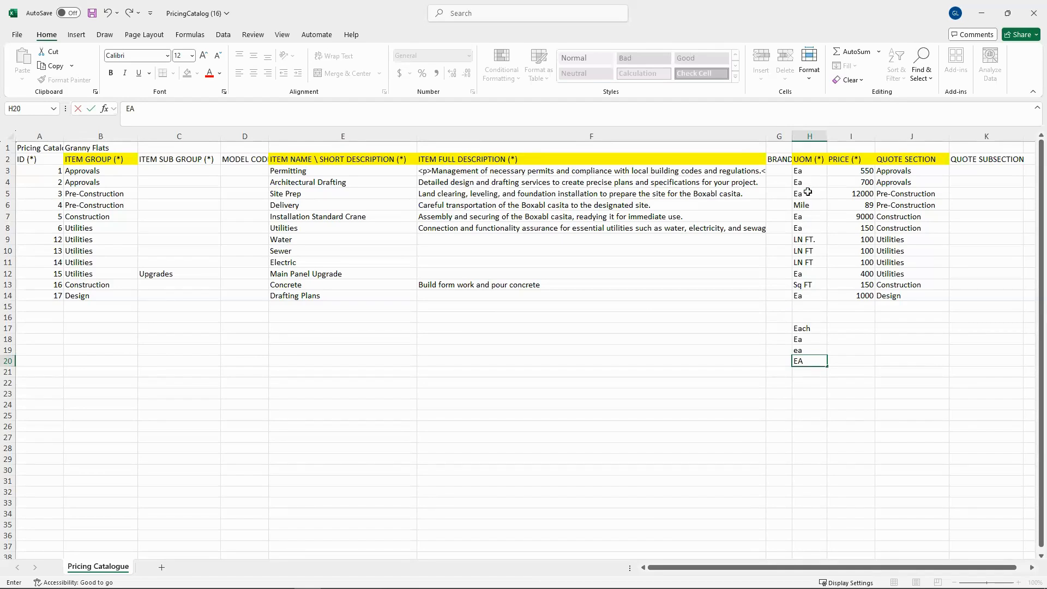
# Step: Check the Mile and LN FT. units, and delete the sample unit spellings in H17:H20
pyautogui.click(798, 205)
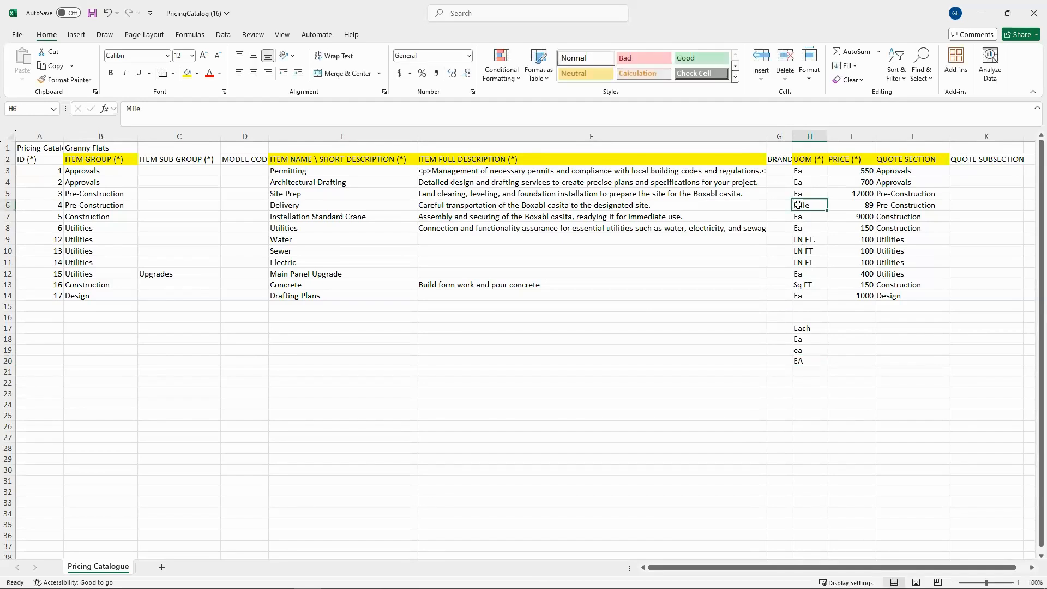
pyautogui.click(812, 239)
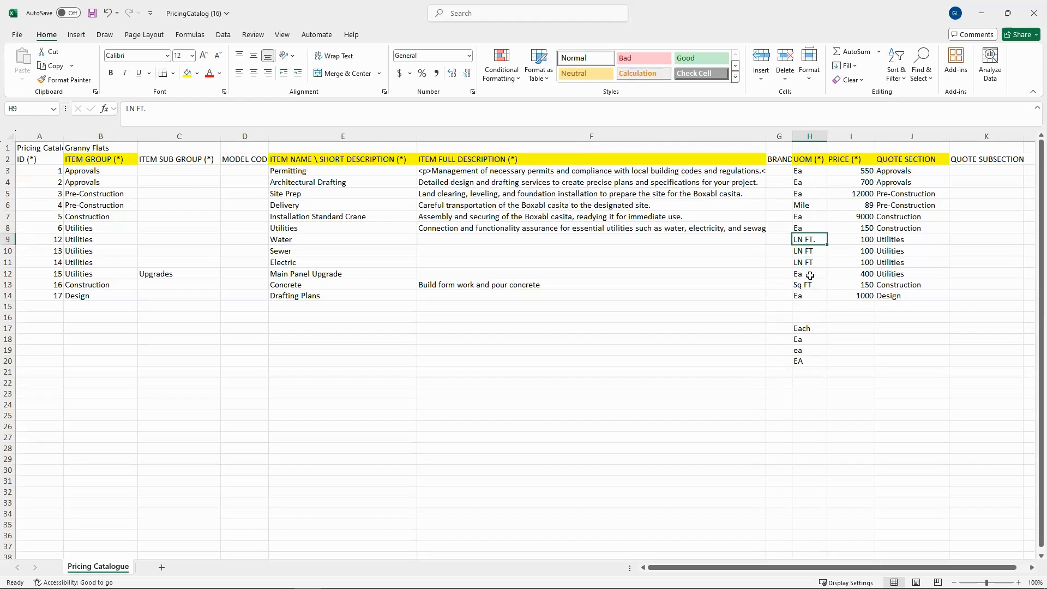
pyautogui.moveTo(810, 328); pyautogui.dragTo(812, 370)
pyautogui.press('Delete')
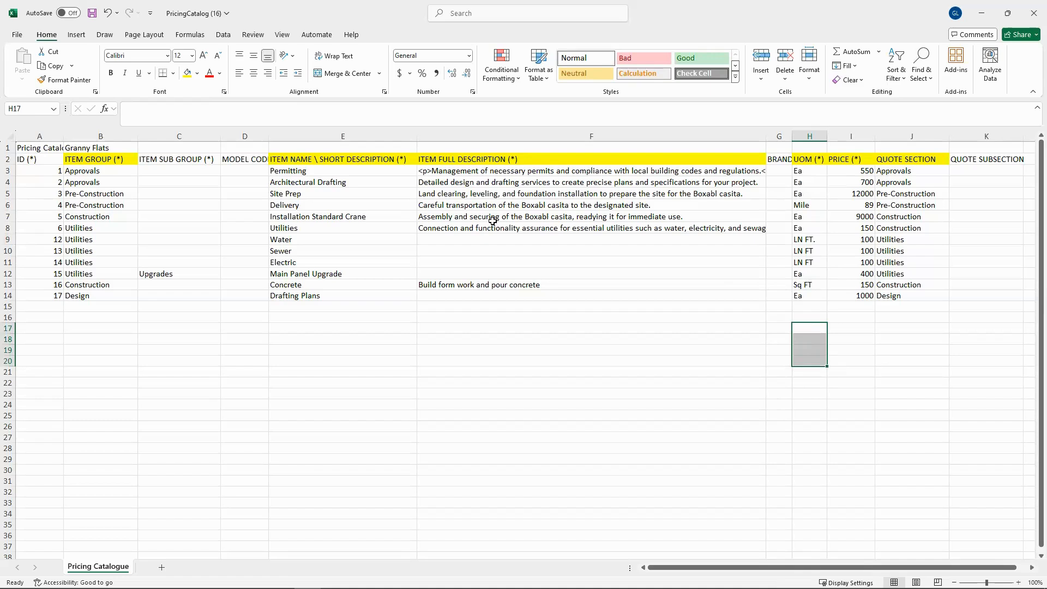
# Step: Save and close the pricing workbook, and import it into canibuild's ADUs Item Catalogue, accepting the listed modifications
pyautogui.click(93, 14)
pyautogui.click(1033, 11)
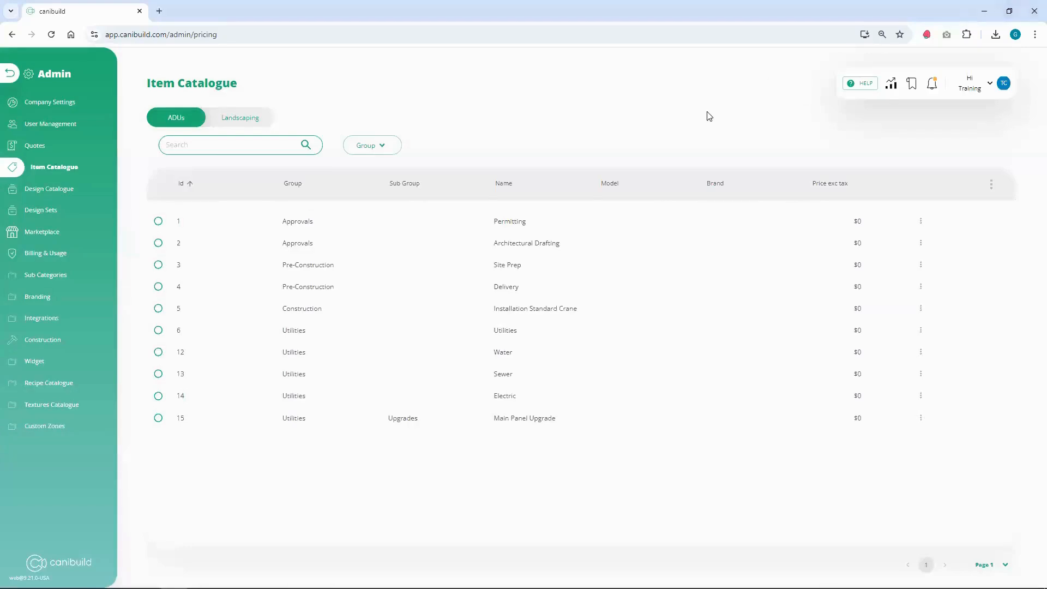
pyautogui.click(992, 184)
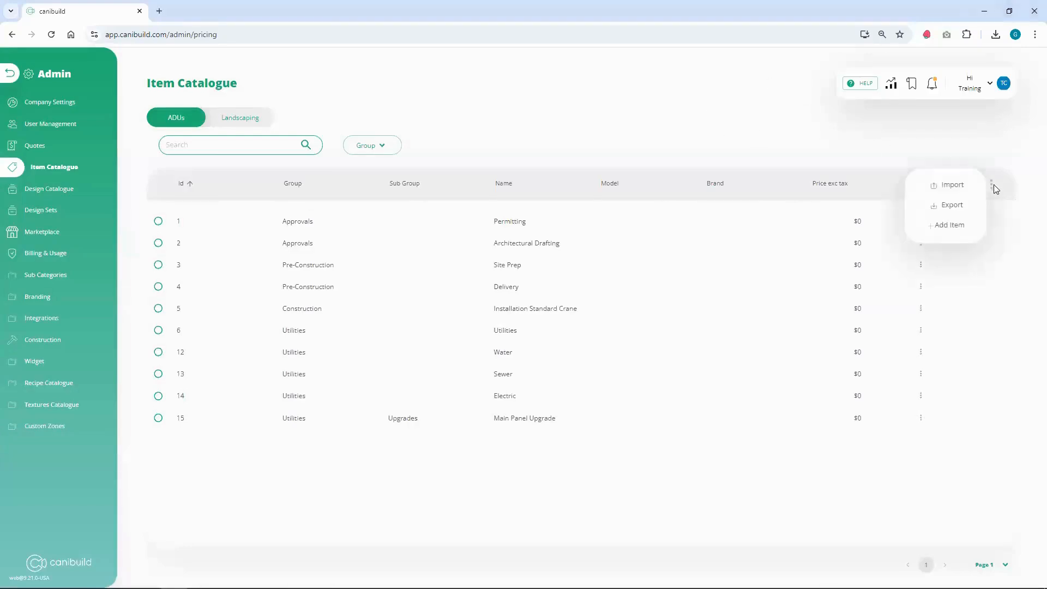
pyautogui.click(953, 185)
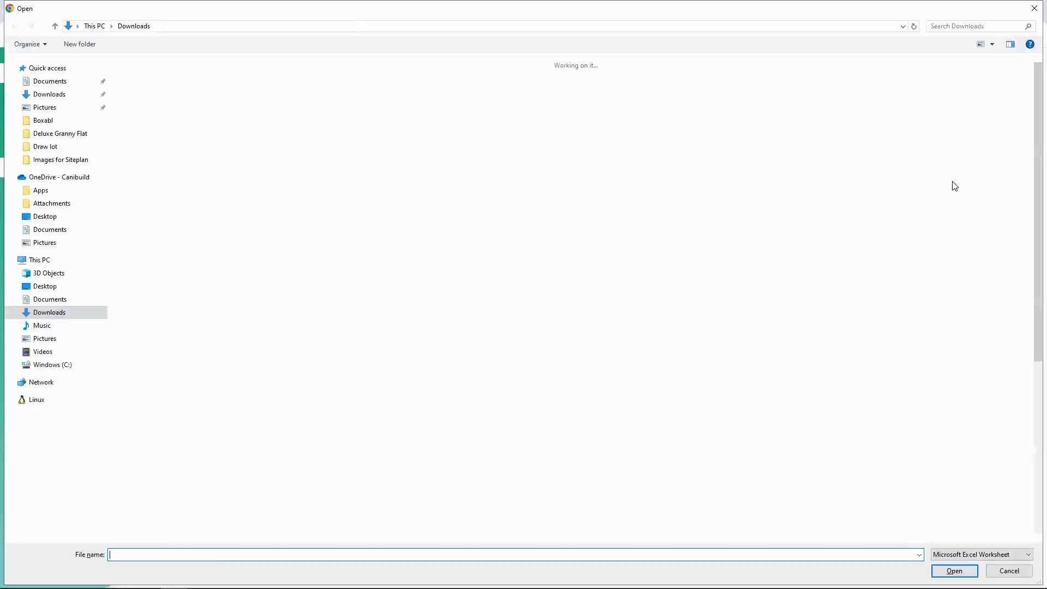
pyautogui.doubleClick(153, 104)
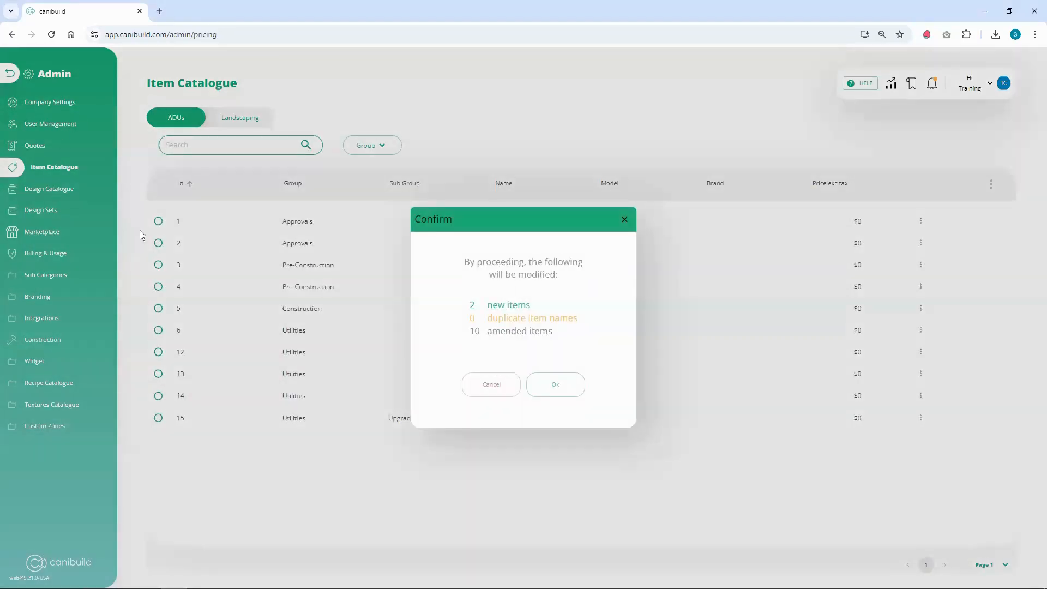
pyautogui.click(564, 392)
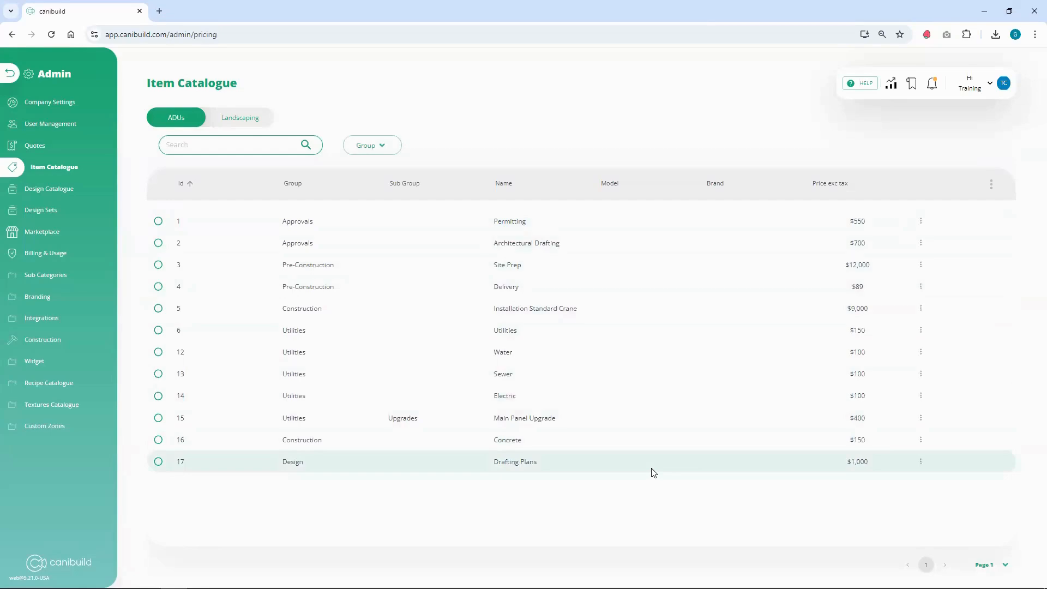
# Step: Leave the admin area for the map and open the suggested Prescott, AZ property
pyautogui.click(10, 73)
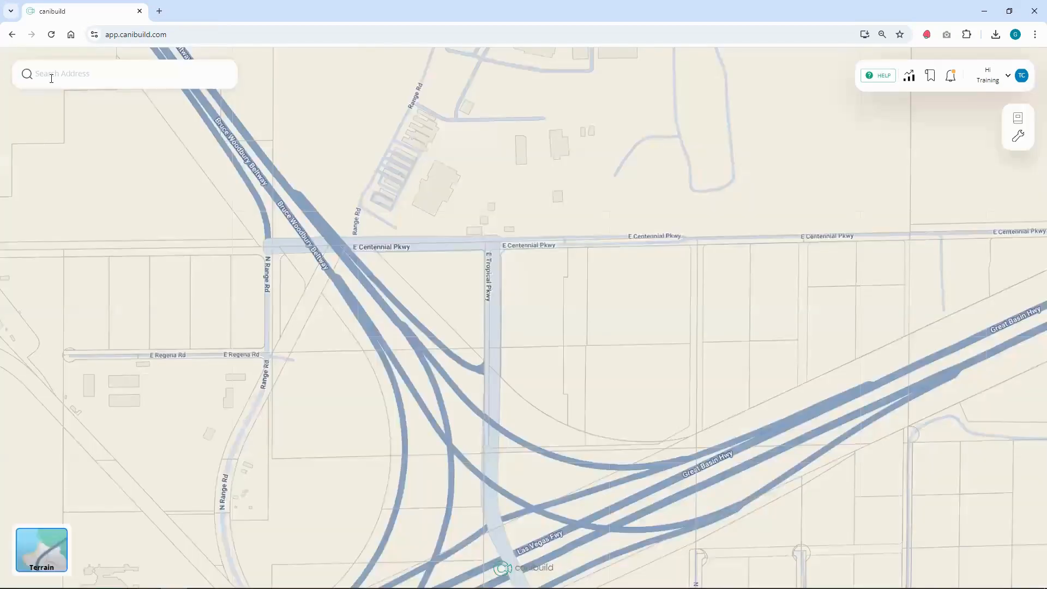
pyautogui.click(52, 74)
pyautogui.click(73, 137)
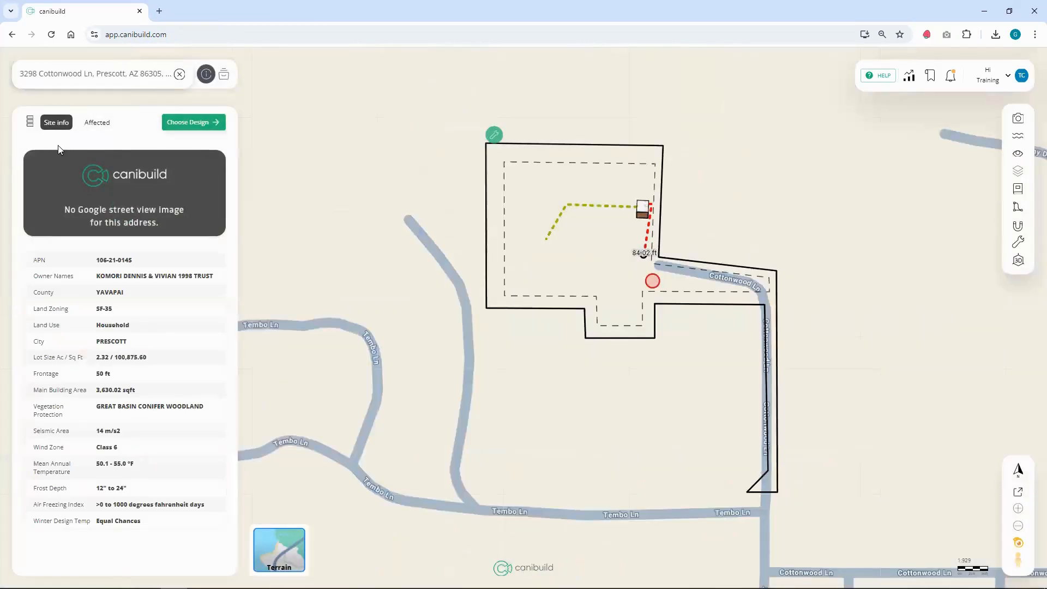
# Step: Go to the property's placed design and open its Granny Flats quote
pyautogui.click(188, 124)
pyautogui.click(604, 210)
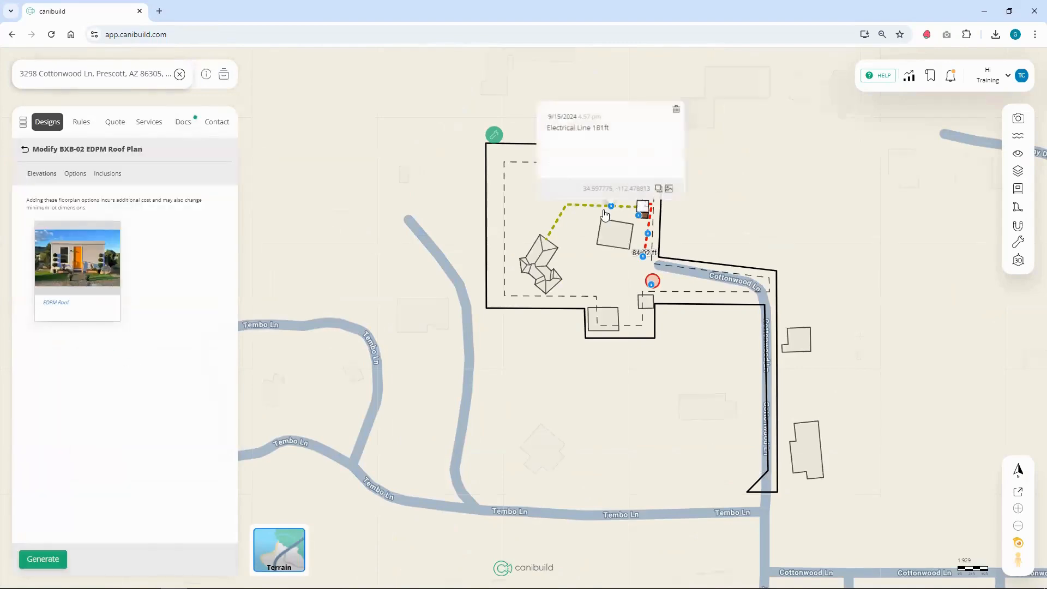
pyautogui.scroll(2, 604, 213)
pyautogui.scroll(1, 621, 229)
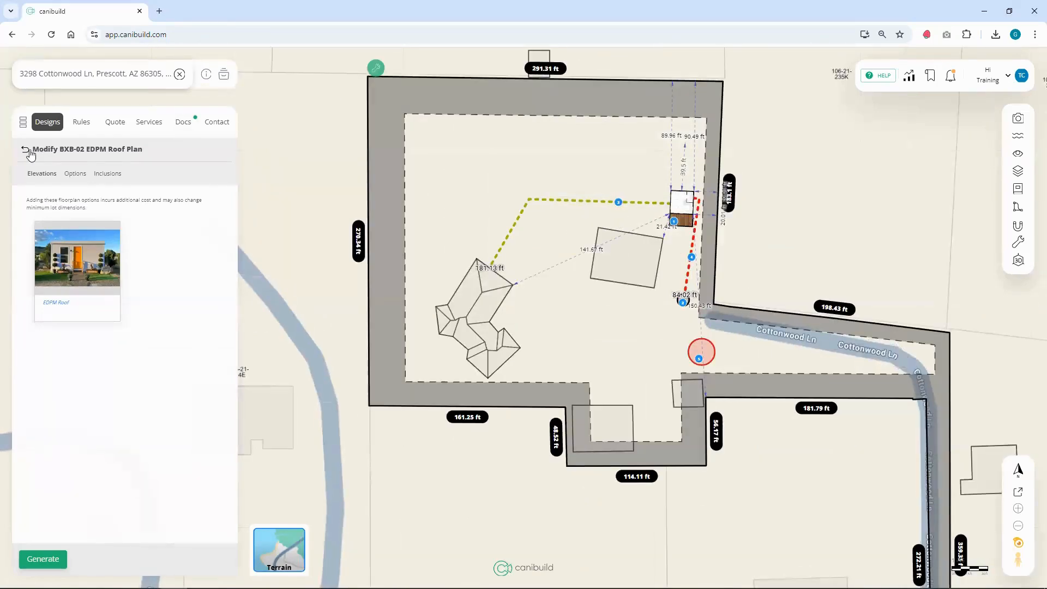
pyautogui.click(120, 126)
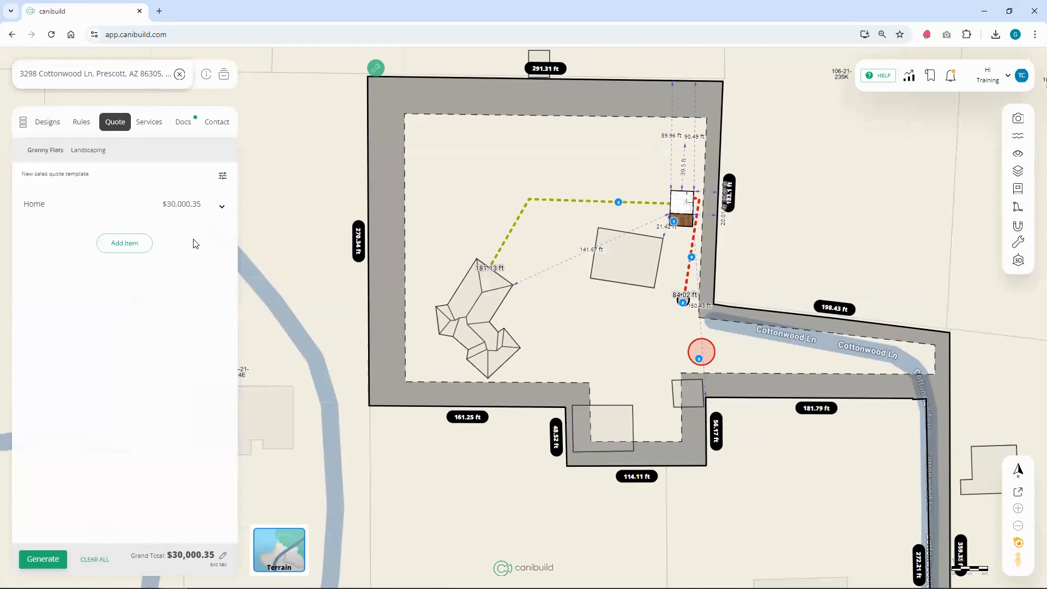
# Step: Expand the Home section of the quote and browse the Approvals category of items available to add
pyautogui.click(221, 208)
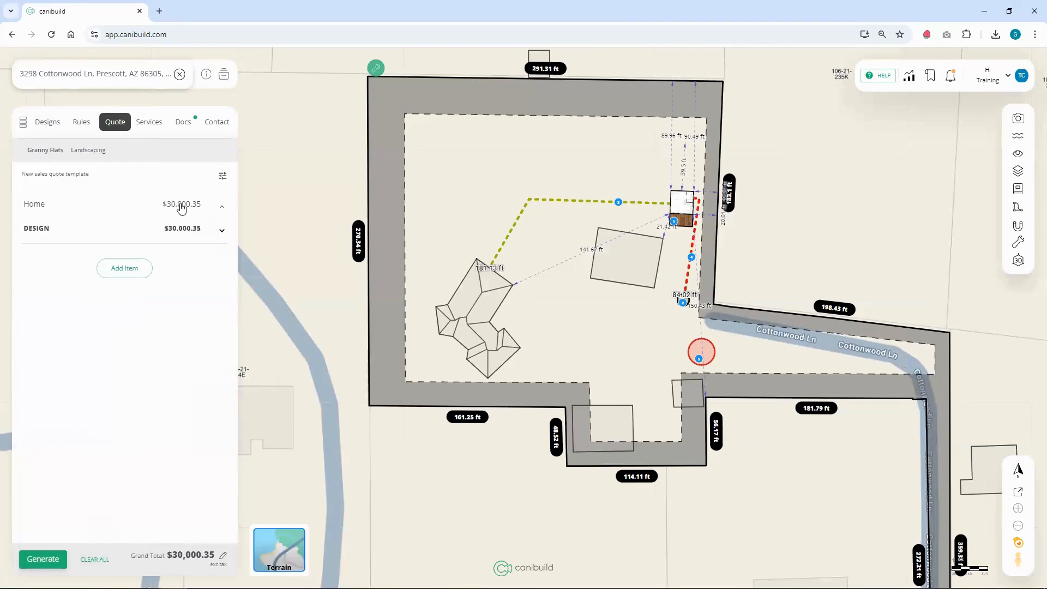
pyautogui.click(126, 270)
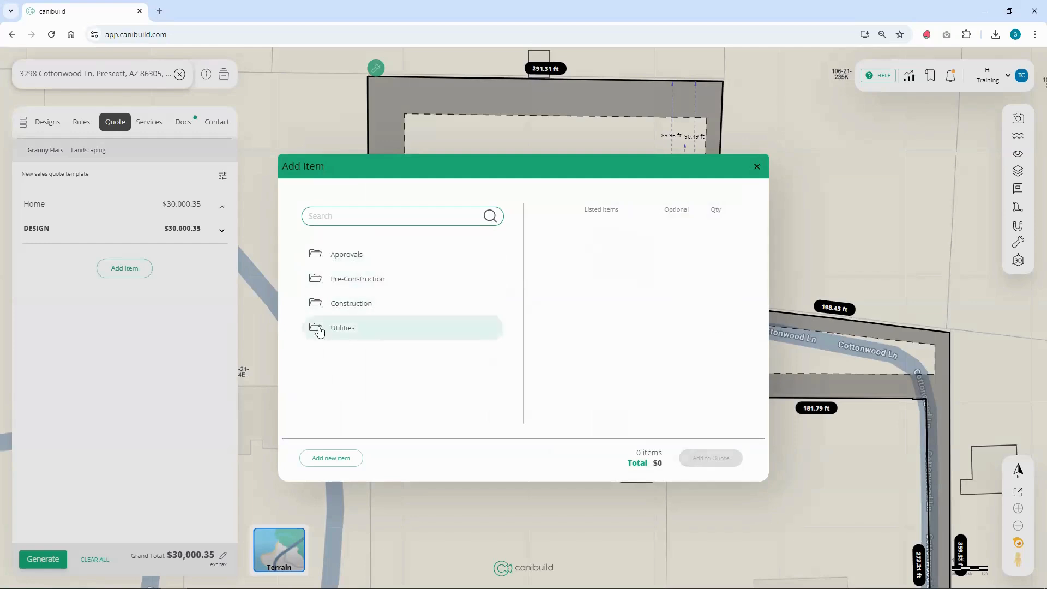
pyautogui.click(339, 256)
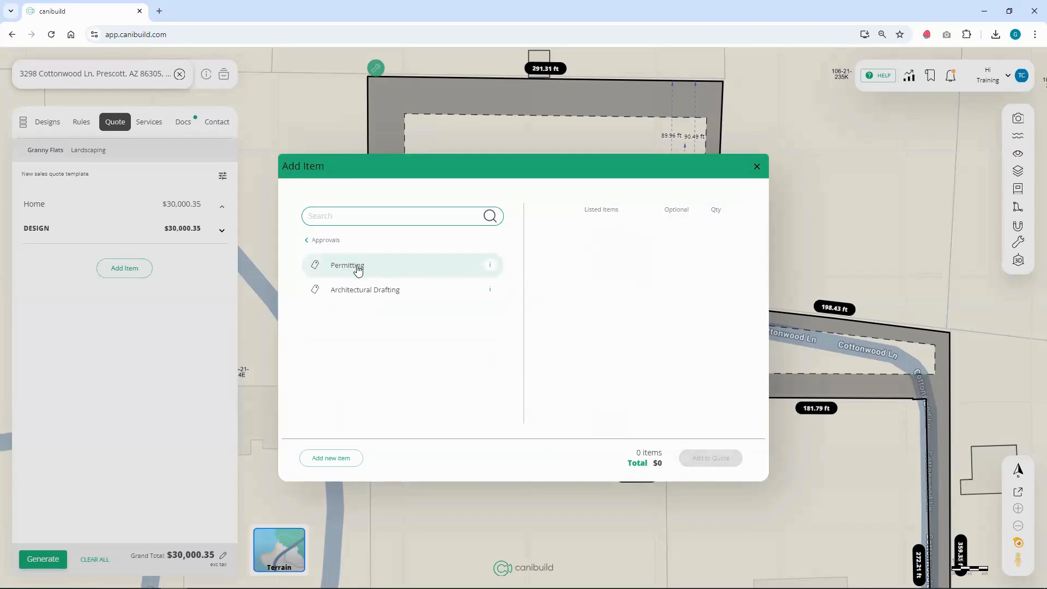
pyautogui.click(325, 241)
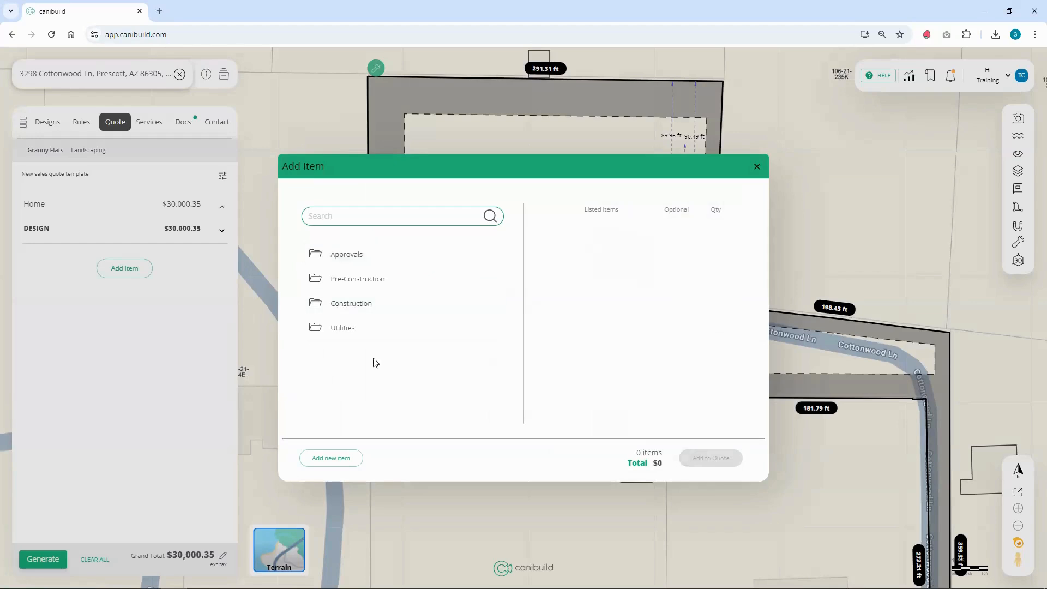
# Step: Reload the page and reopen the Prescott, AZ property's Granny Flats quote
pyautogui.click(52, 34)
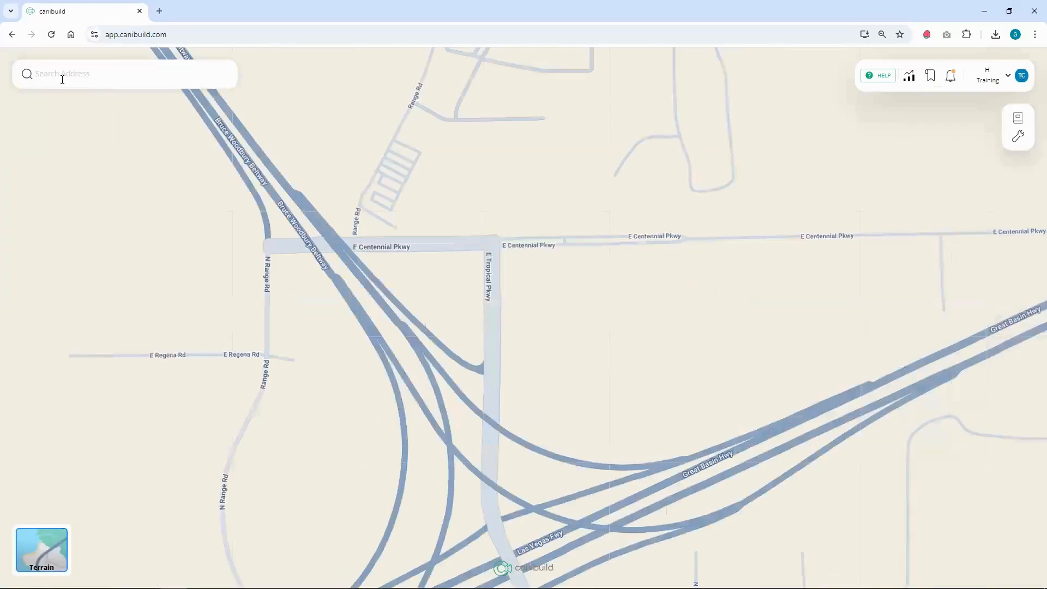
pyautogui.click(63, 80)
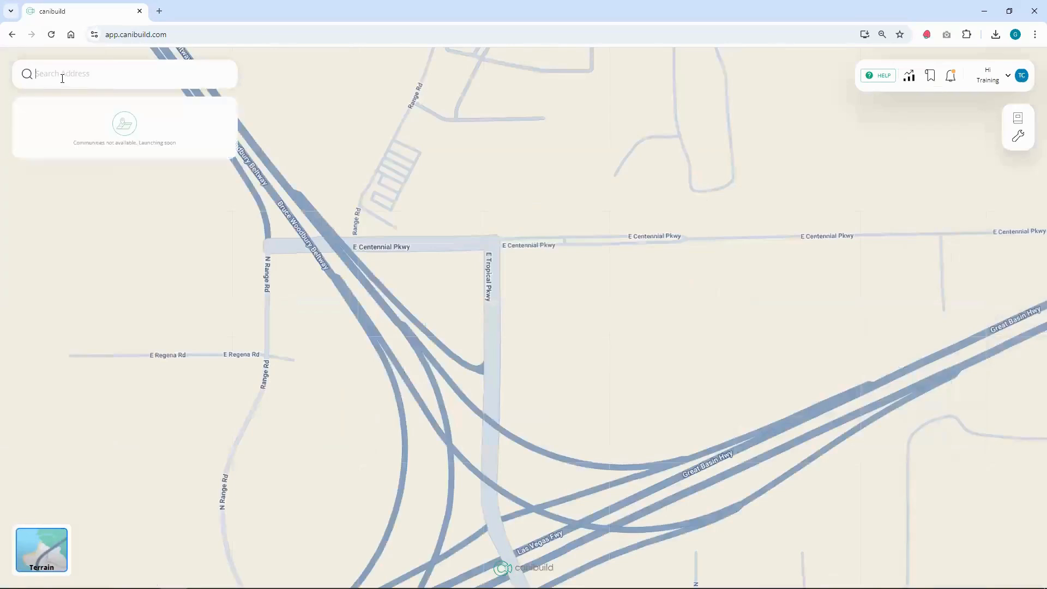
pyautogui.click(84, 134)
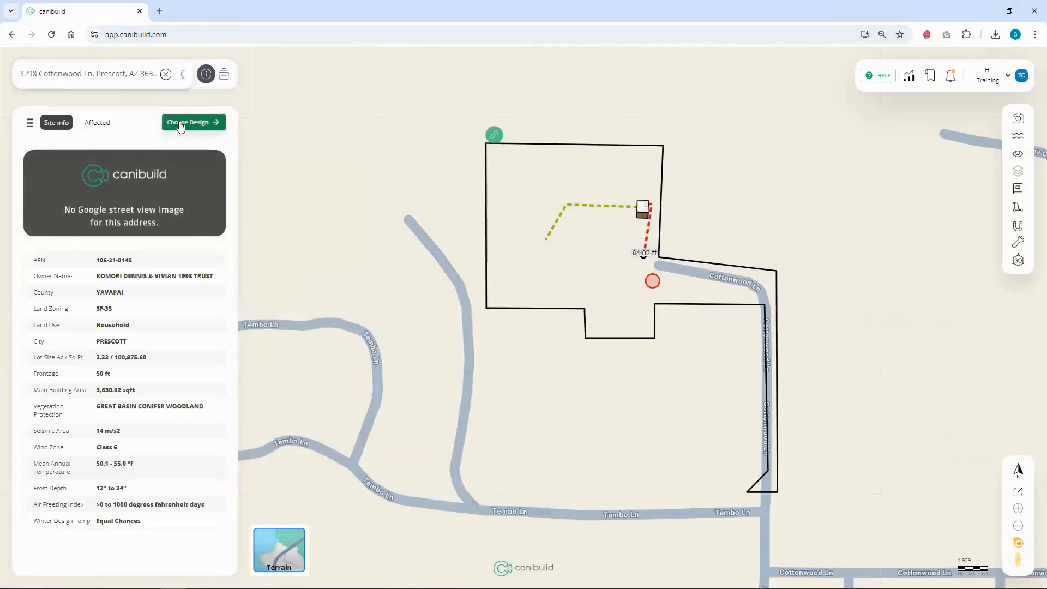
pyautogui.click(181, 123)
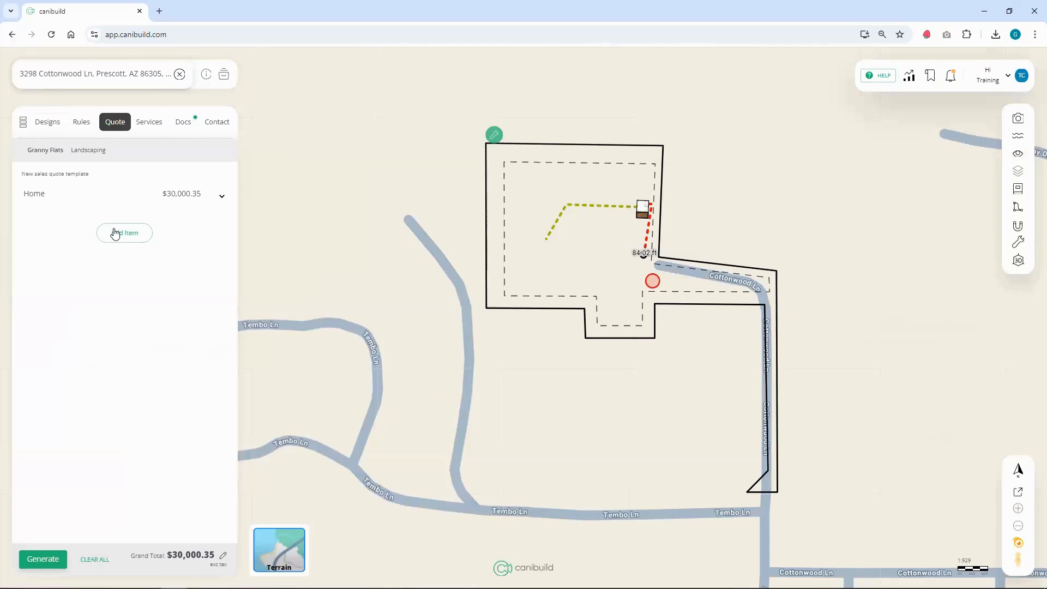
# Step: Start adding quote items and list Permitting and Architectural Drafting from the Approvals category
pyautogui.click(115, 231)
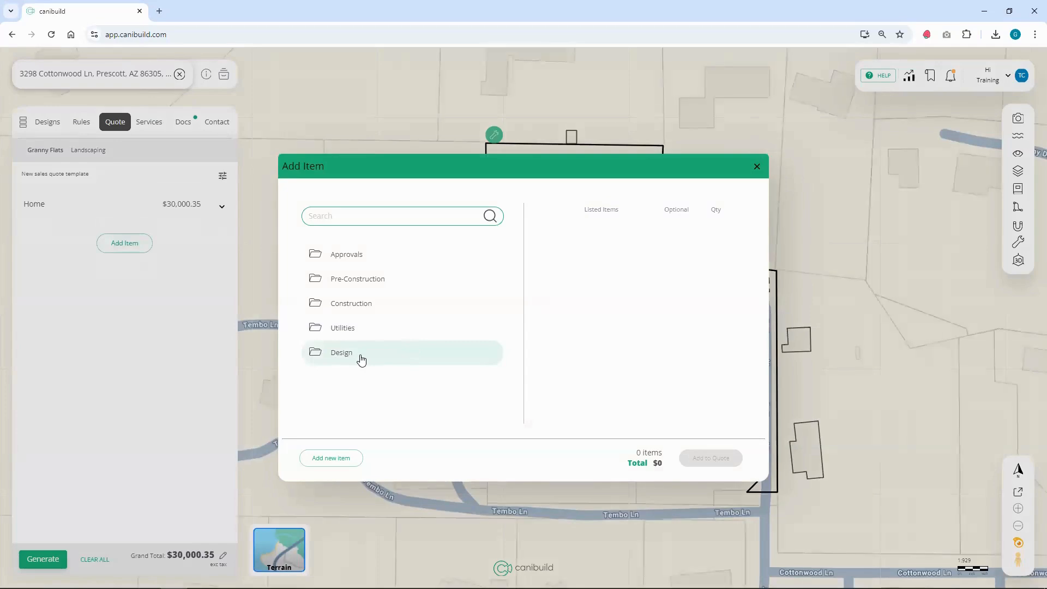
pyautogui.click(364, 255)
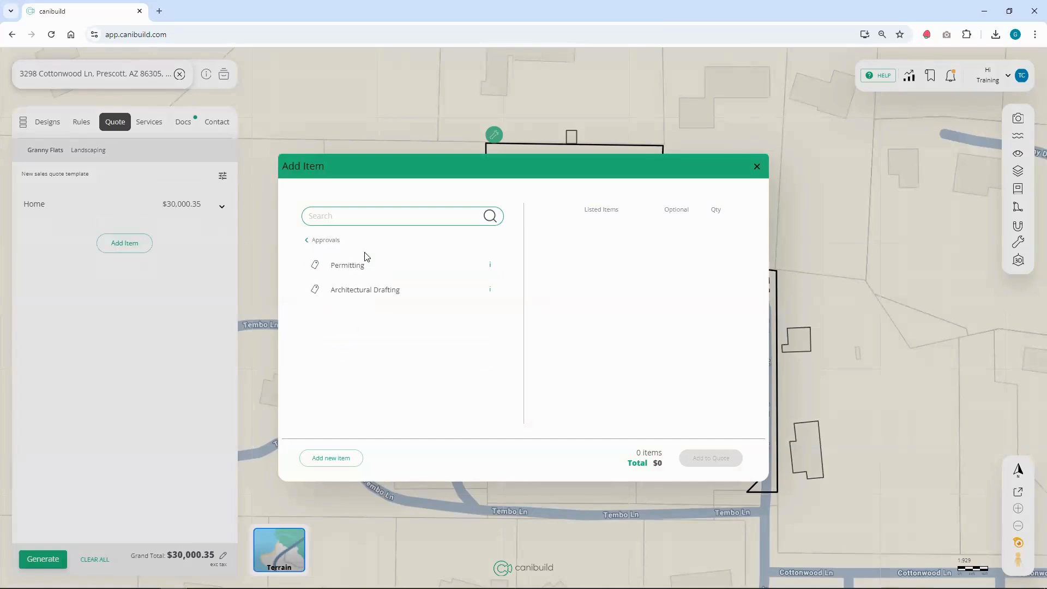
pyautogui.click(356, 268)
pyautogui.click(364, 294)
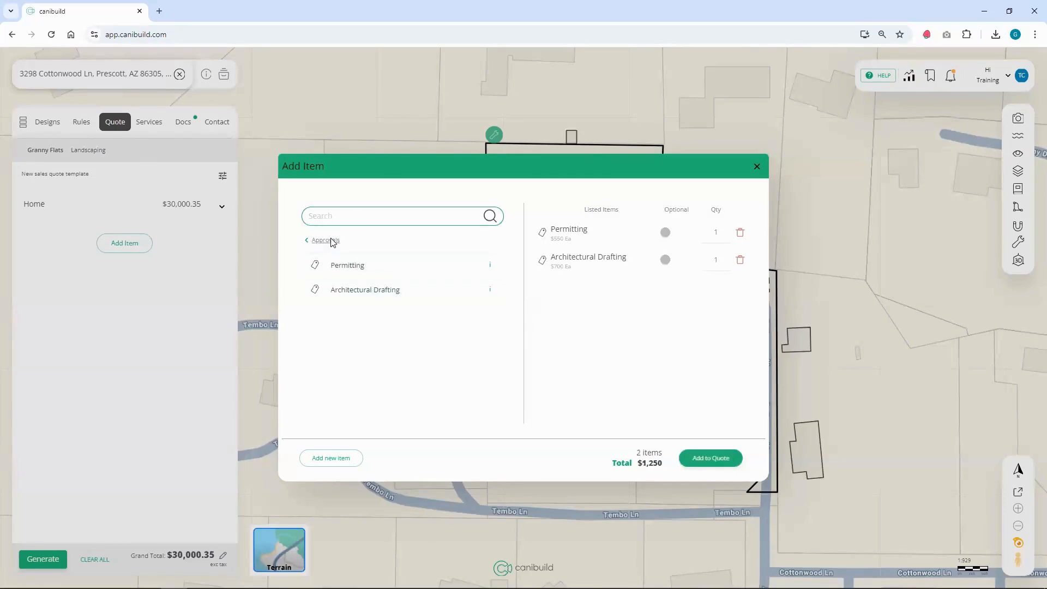
# Step: List Site Prep and Delivery from Pre-Construction, set the Delivery quantity to 22.45, and add all listed items to the quote
pyautogui.click(330, 240)
pyautogui.click(362, 286)
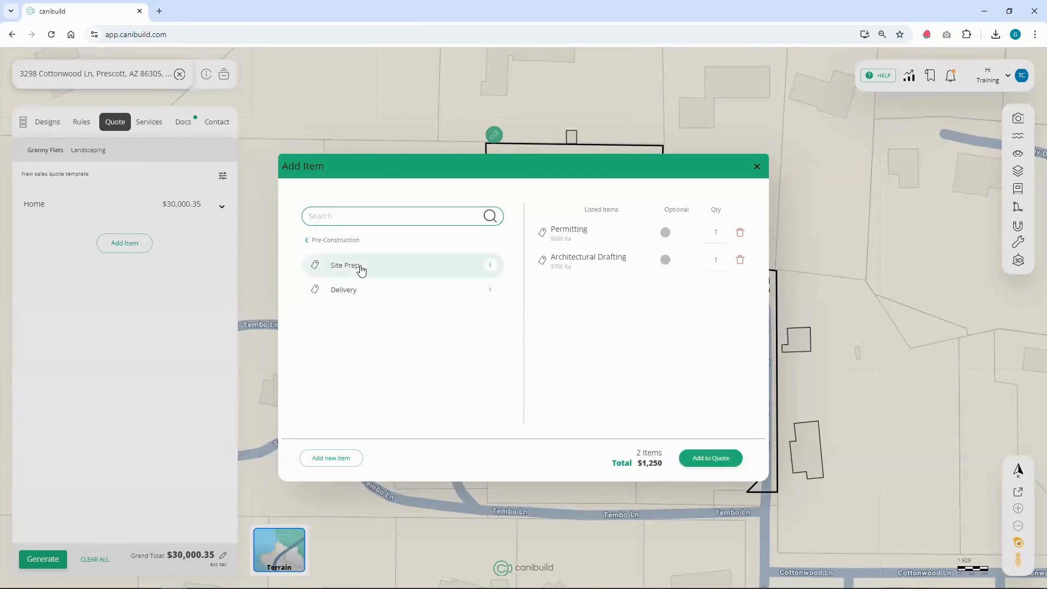
pyautogui.click(360, 269)
pyautogui.click(360, 294)
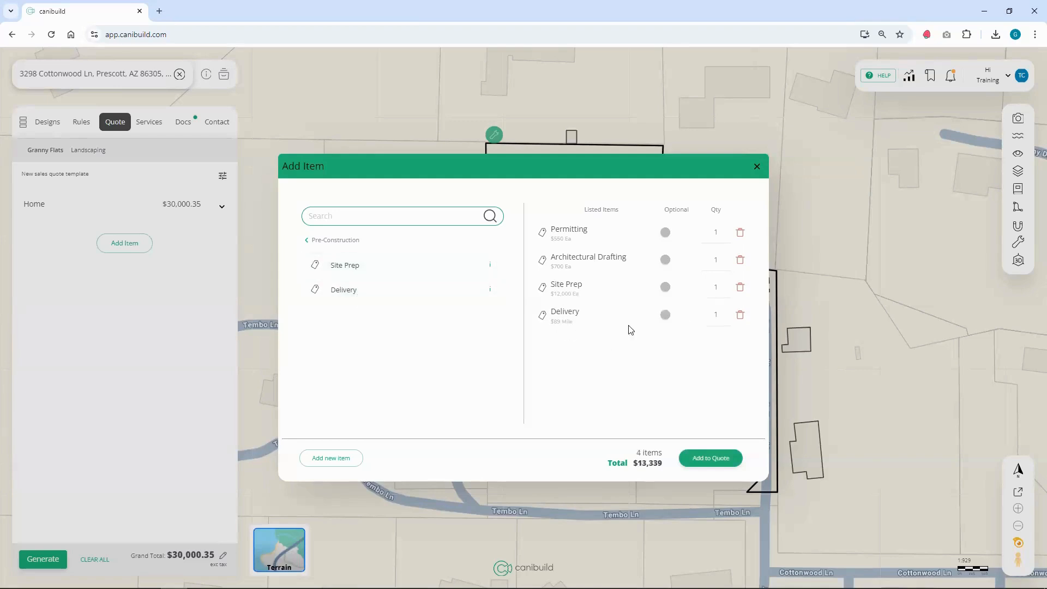
pyautogui.doubleClick(717, 315)
pyautogui.write('22.45')
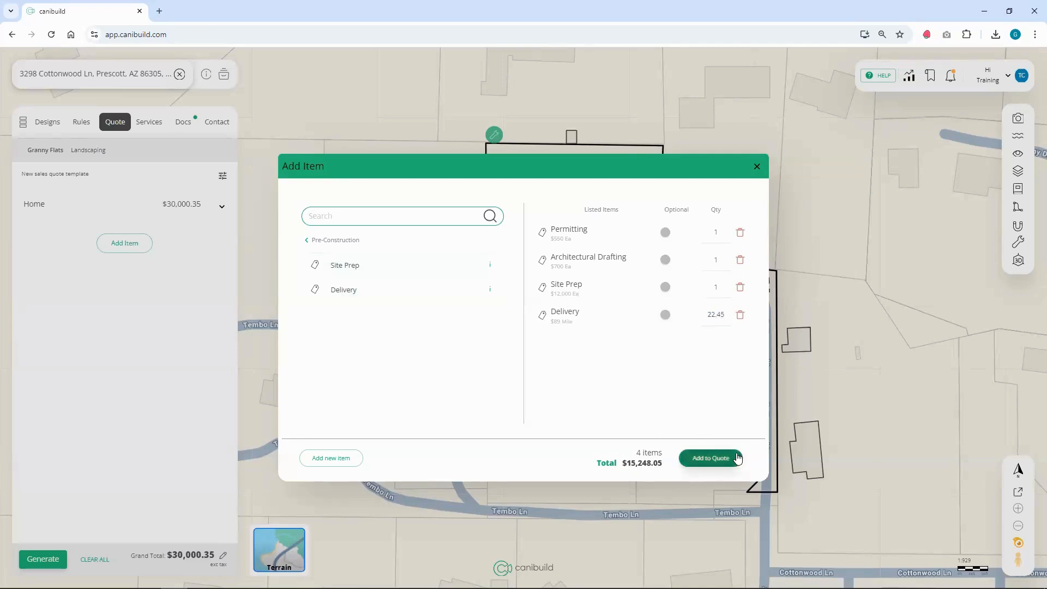
pyautogui.click(710, 458)
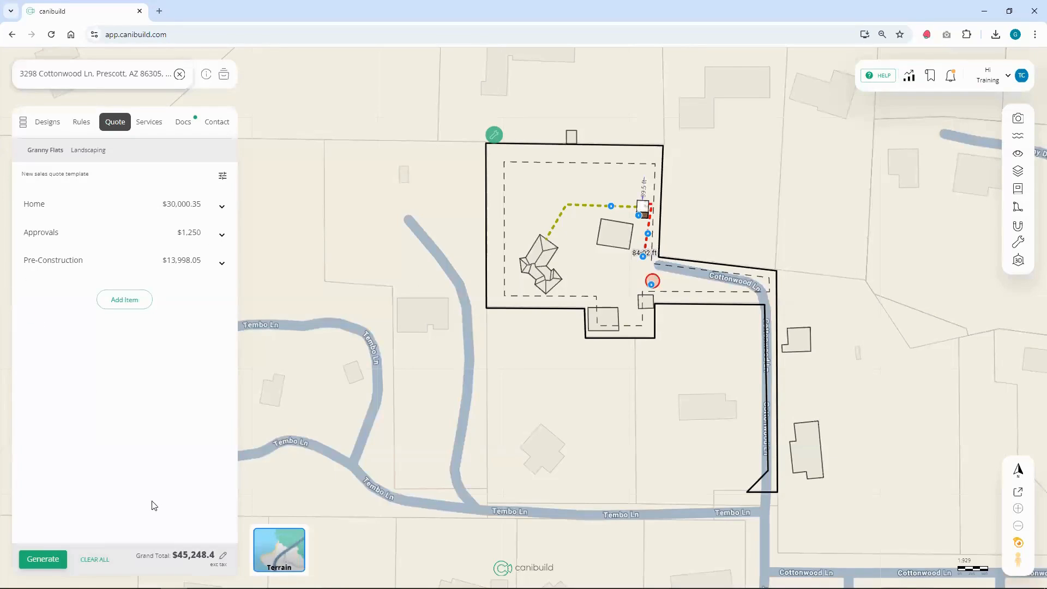
# Step: Search the items for concrete and add Concrete to the quote with a quantity of 1000
pyautogui.click(115, 301)
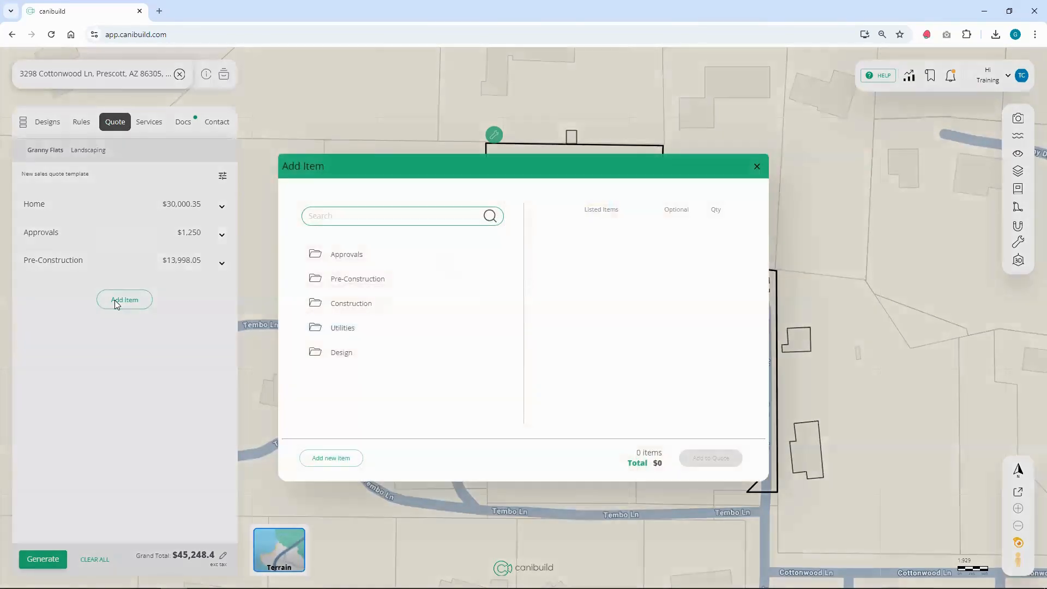
pyautogui.click(322, 215)
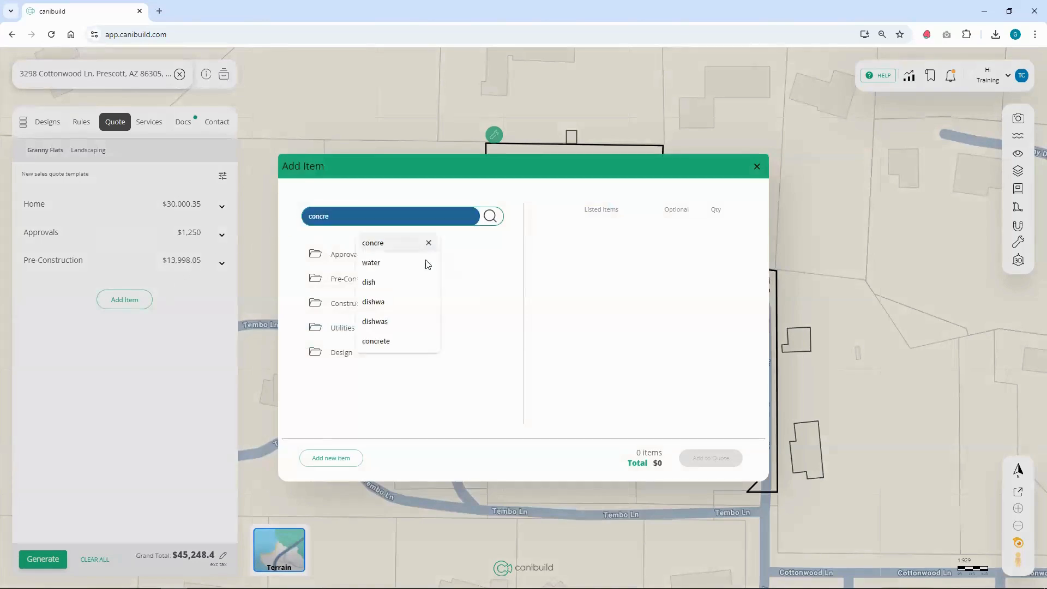
pyautogui.click(389, 341)
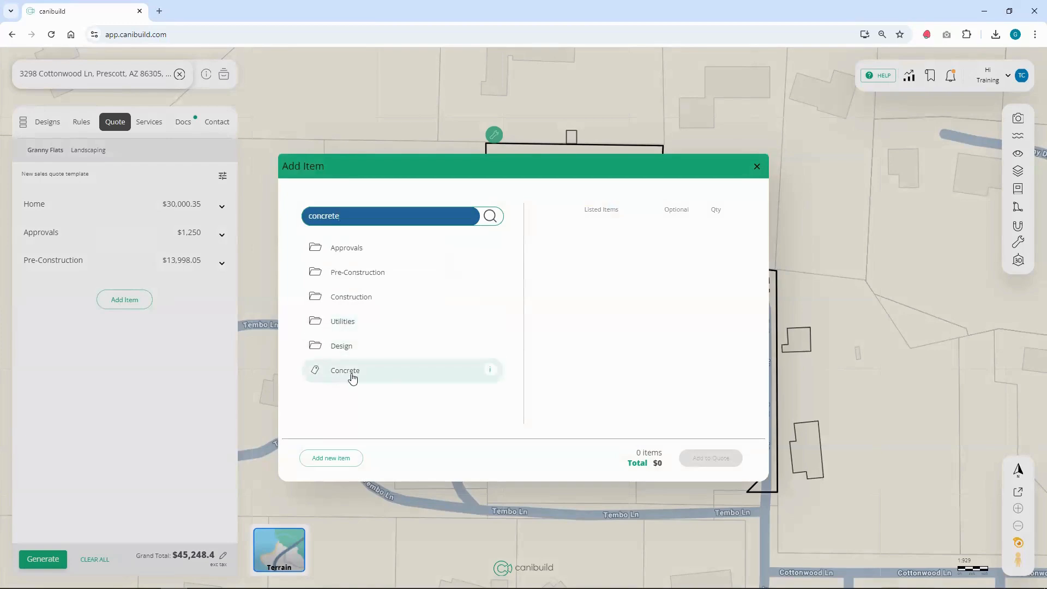
pyautogui.click(335, 376)
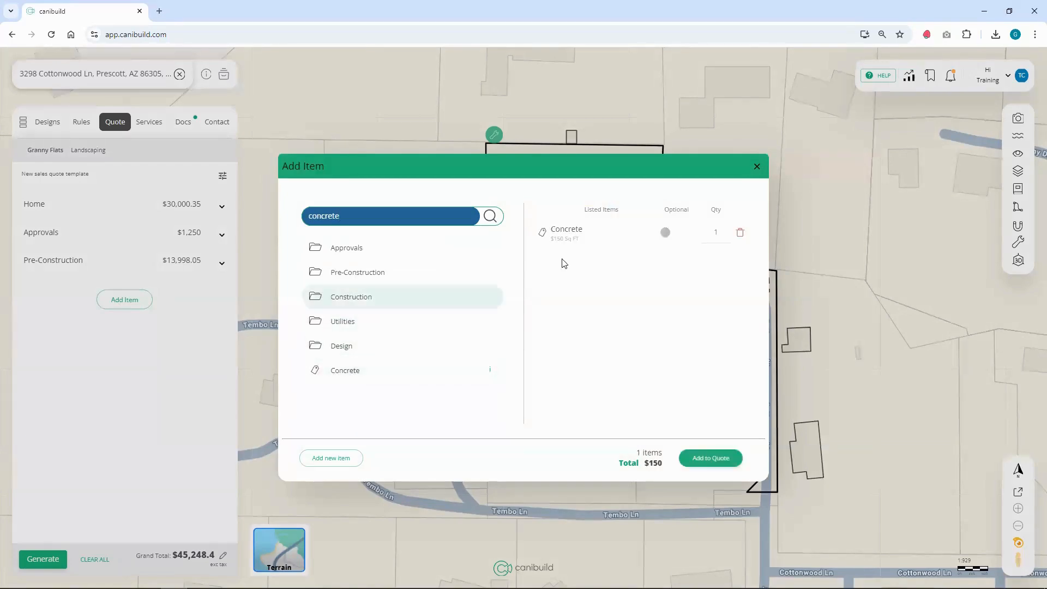
pyautogui.doubleClick(716, 231)
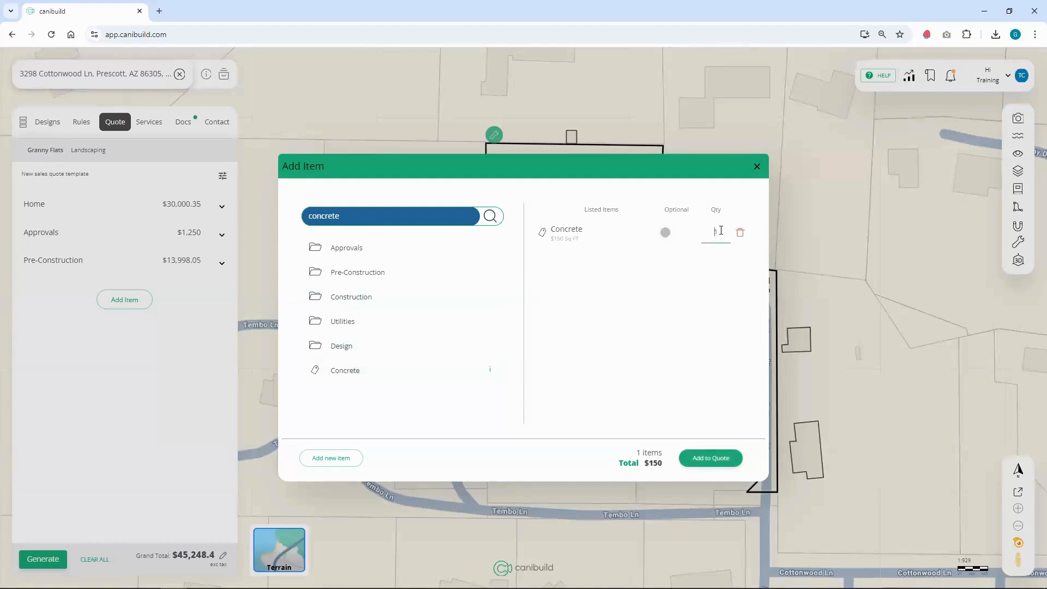
pyautogui.write('1000')
pyautogui.click(719, 459)
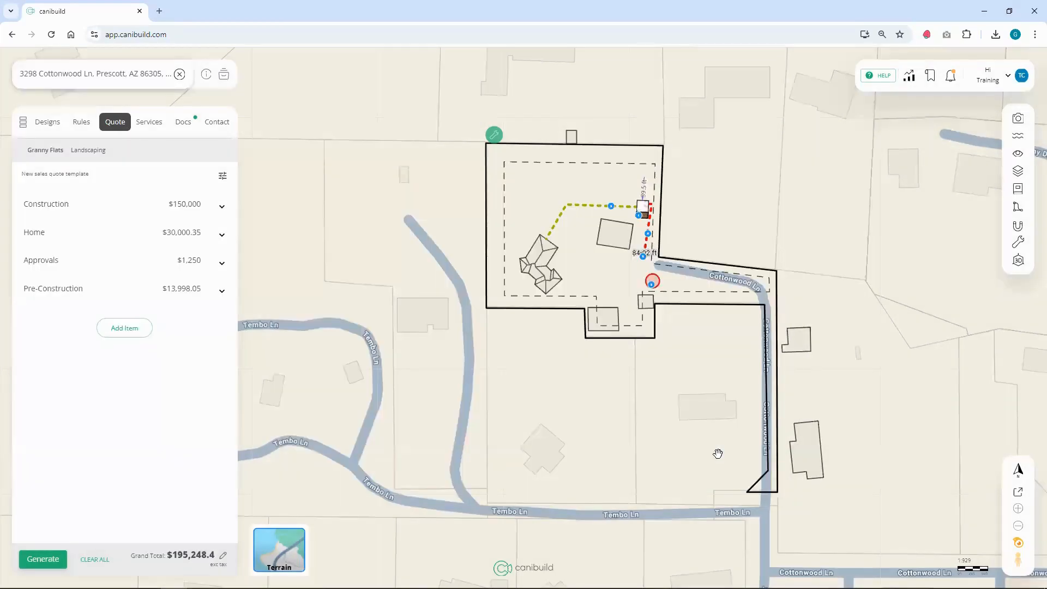
# Step: Examine the site plan notes for the electrical line and the sewer pipe to read their lengths
pyautogui.scroll(2, 592, 205)
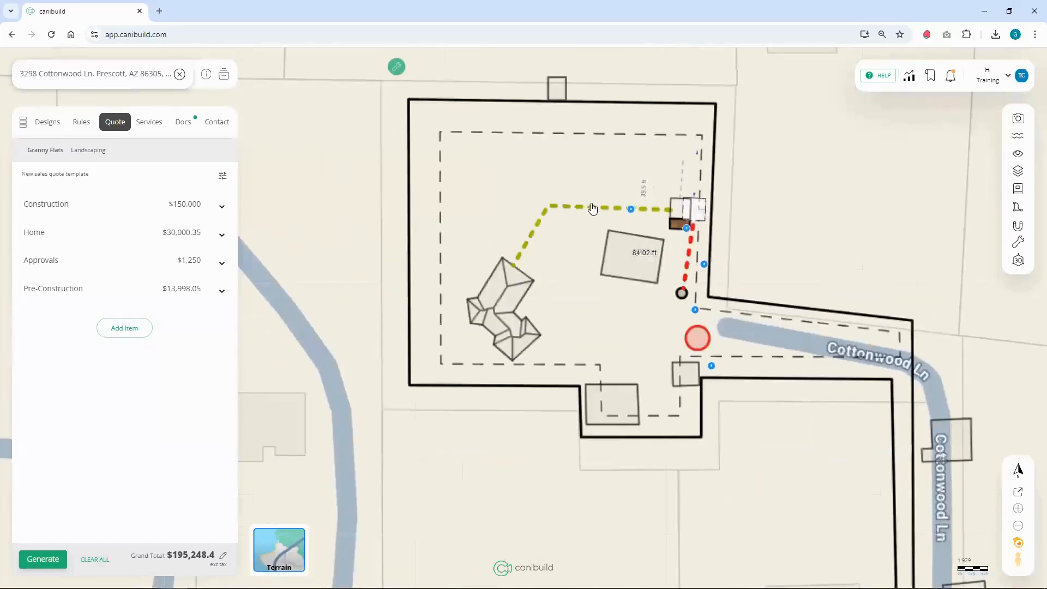
pyautogui.click(631, 210)
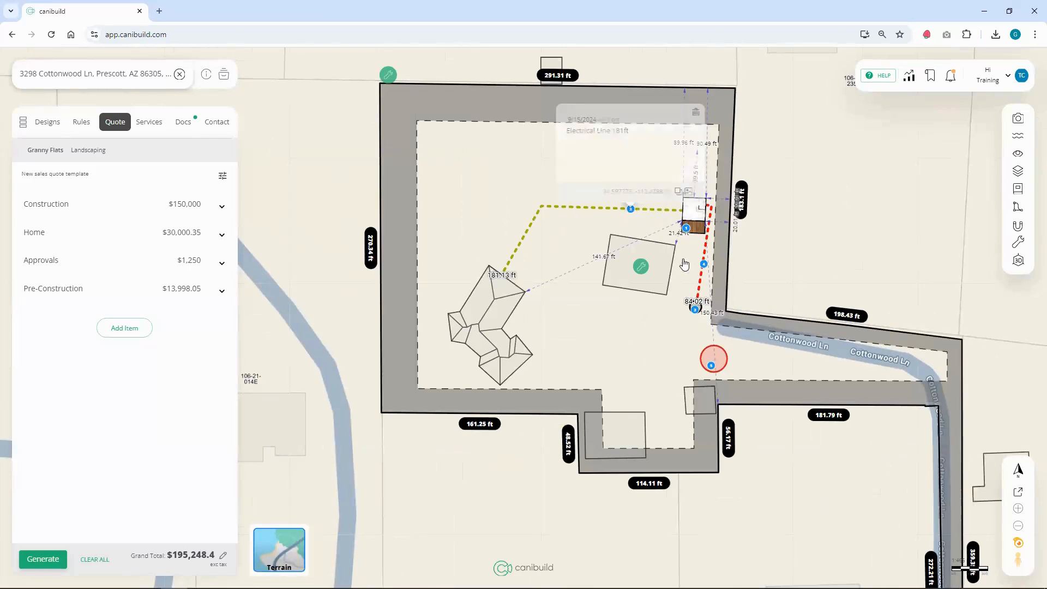
pyautogui.click(703, 265)
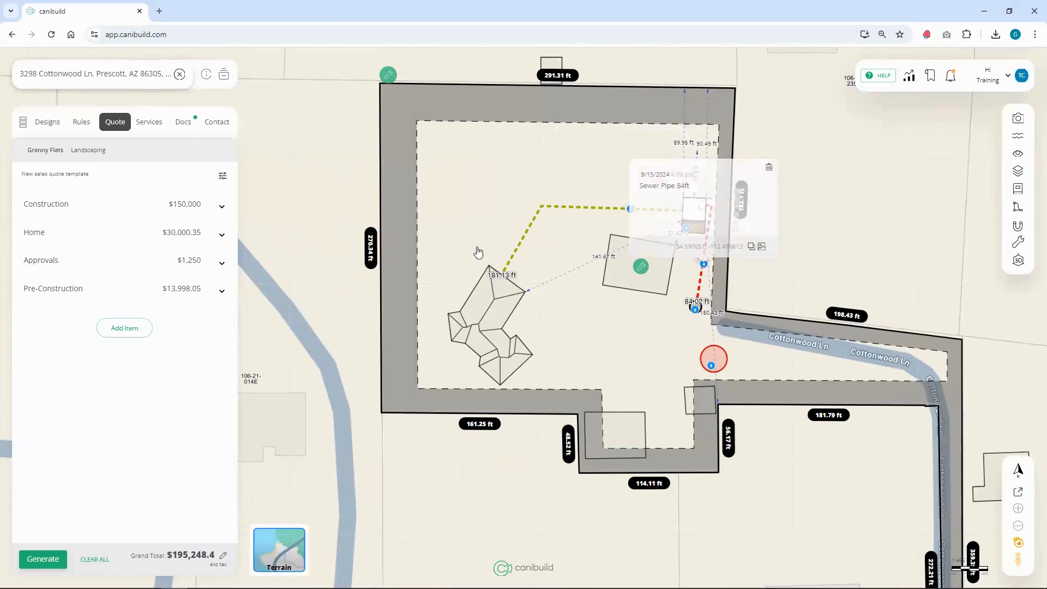
# Step: Start adding quote items and list Water, Sewer and Electric from the Utilities category
pyautogui.click(130, 331)
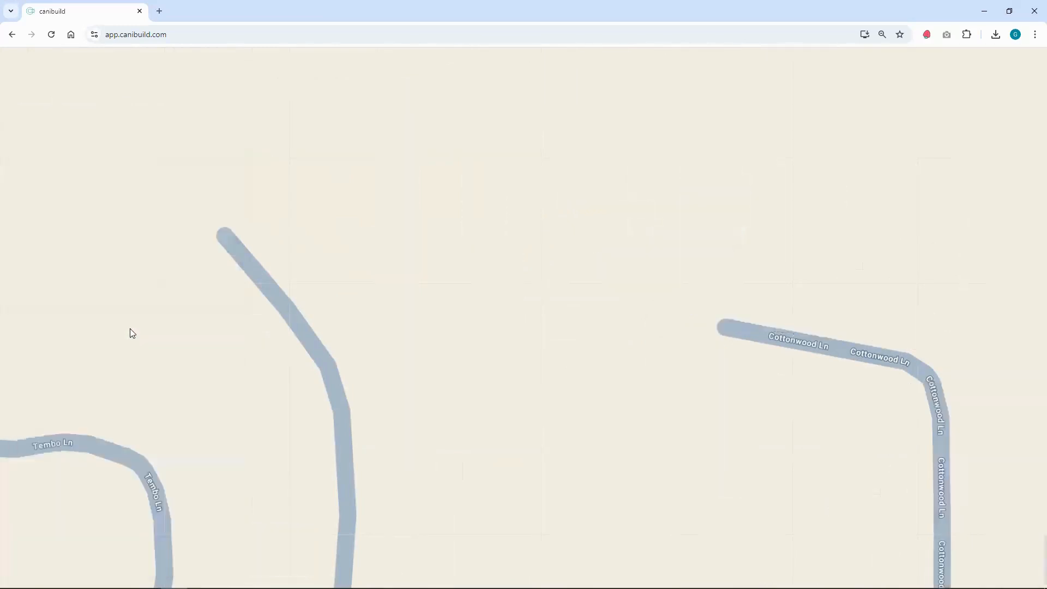
pyautogui.click(331, 331)
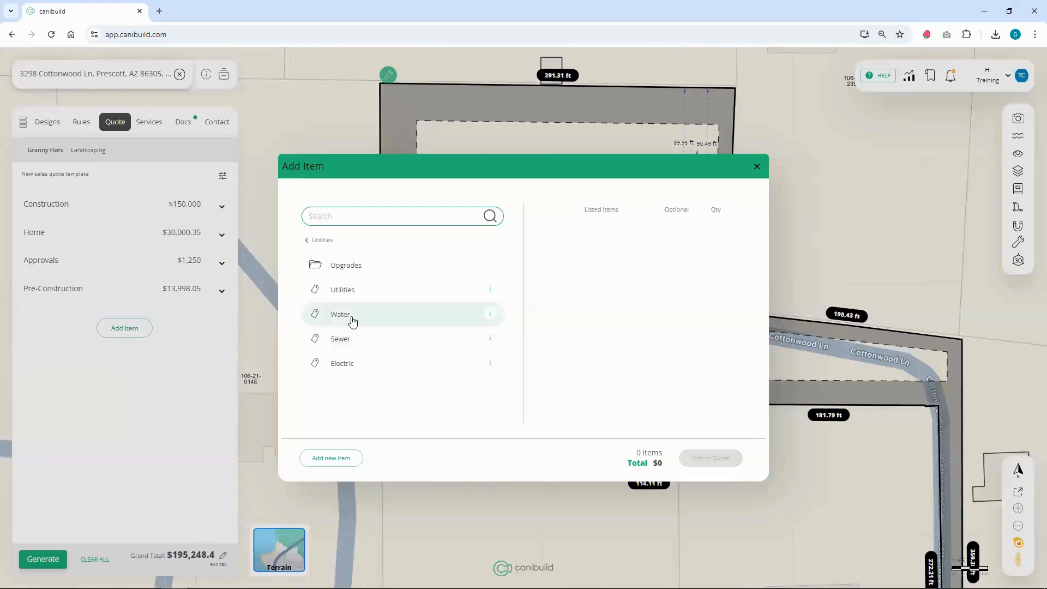
pyautogui.click(352, 321)
pyautogui.click(350, 341)
pyautogui.click(347, 367)
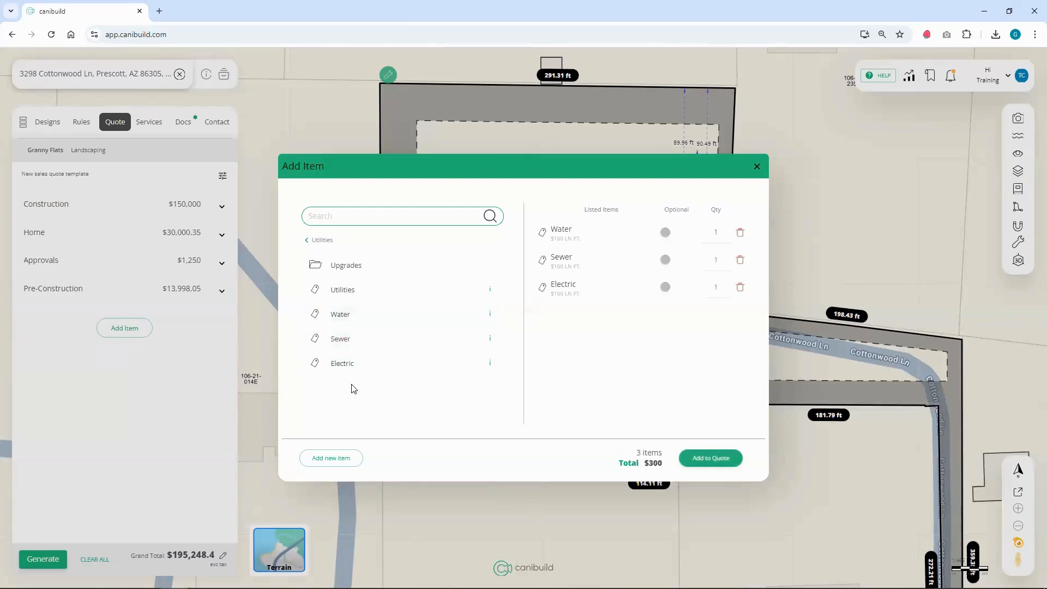
# Step: Set the quantities to 181 for Sewer, 84 for Electric and 40 for Water, and add them to the quote
pyautogui.doubleClick(716, 261)
pyautogui.write('181')
pyautogui.doubleClick(706, 289)
pyautogui.write('84')
pyautogui.doubleClick(713, 233)
pyautogui.write('40')
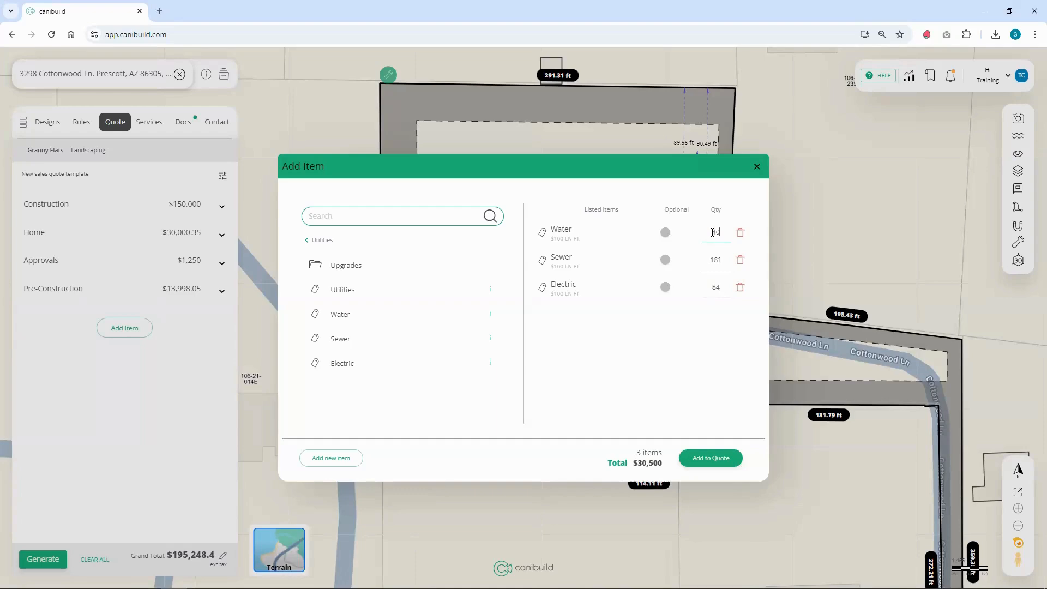
pyautogui.click(706, 461)
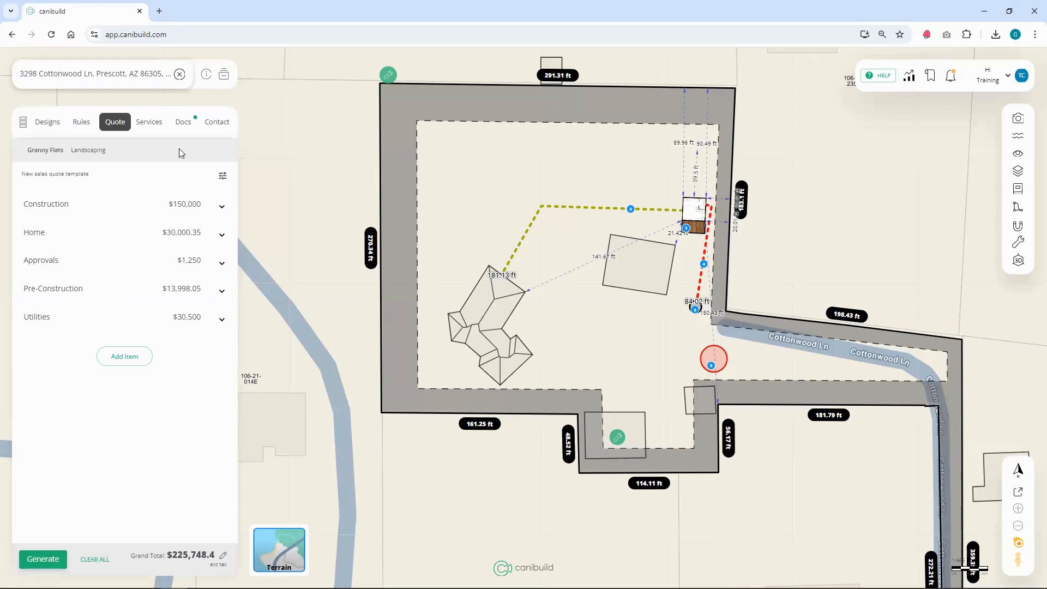
pyautogui.click(223, 177)
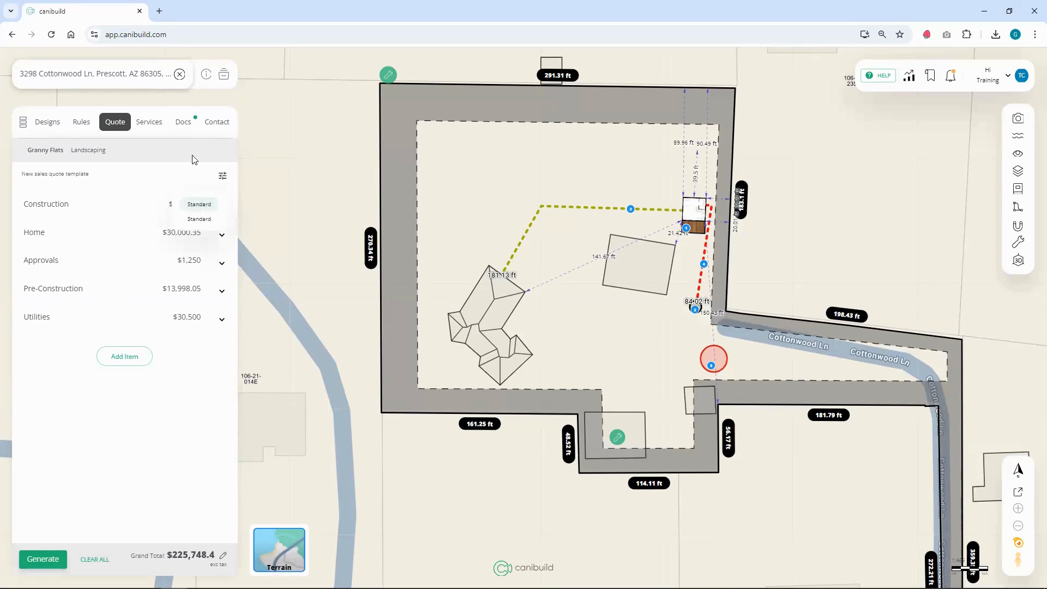
pyautogui.click(201, 176)
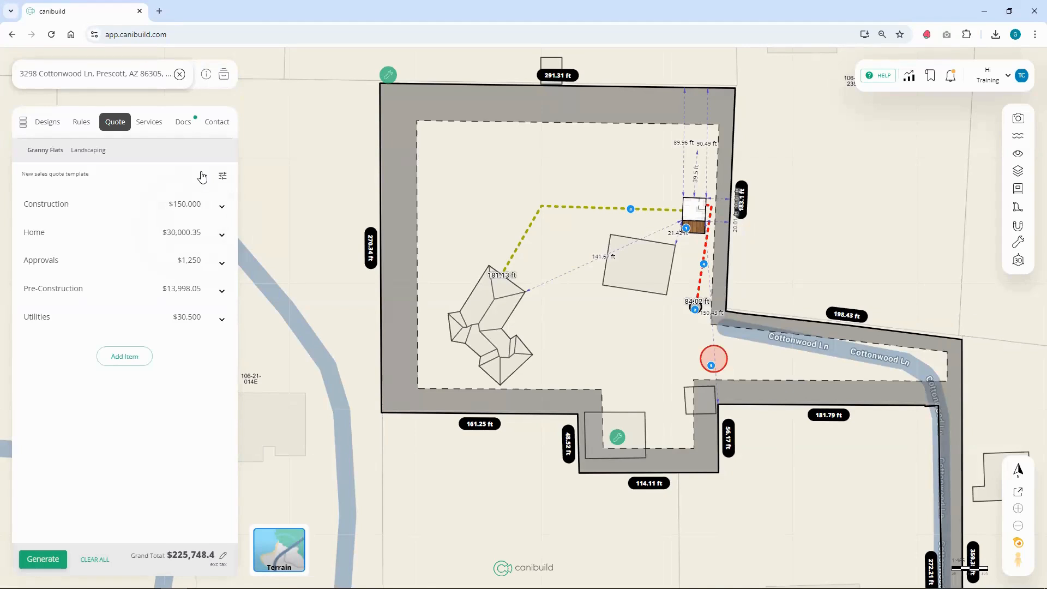
# Step: Add the Drafting Plans item from the Design category to the quote
pyautogui.click(117, 360)
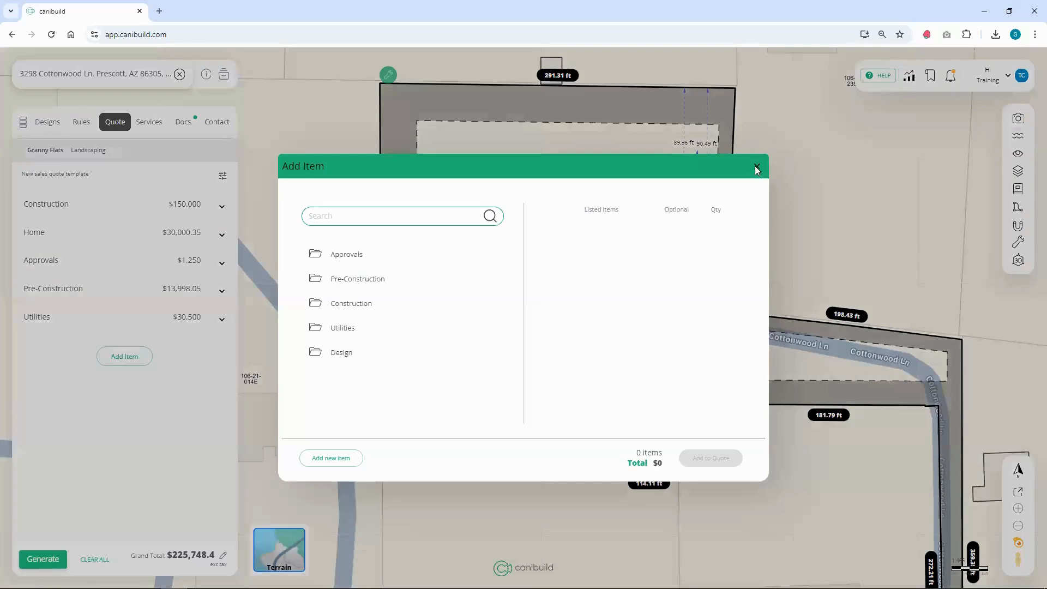
pyautogui.click(349, 327)
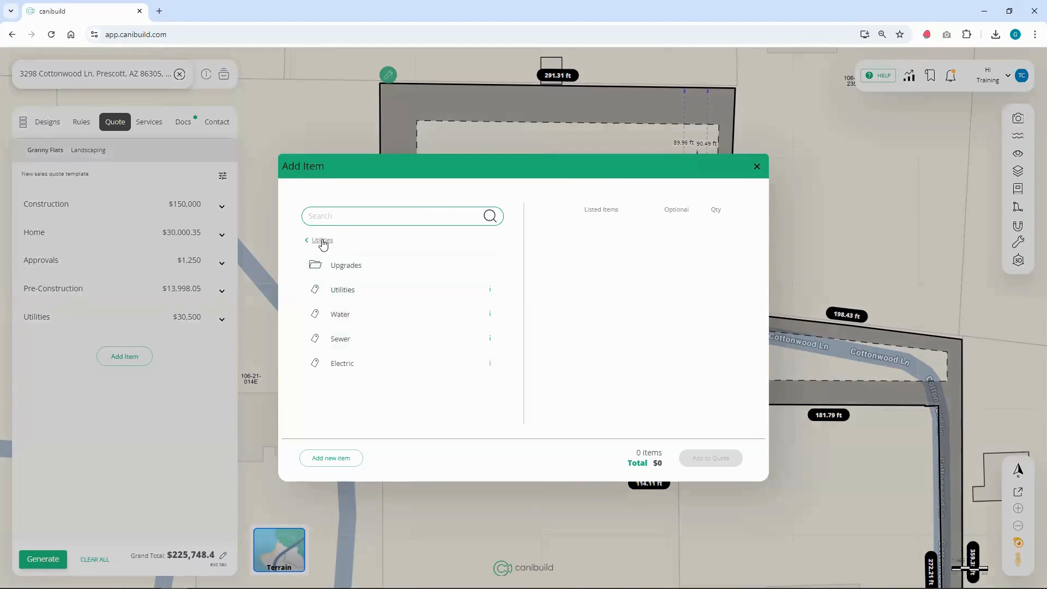
pyautogui.click(320, 240)
pyautogui.click(352, 353)
pyautogui.click(362, 267)
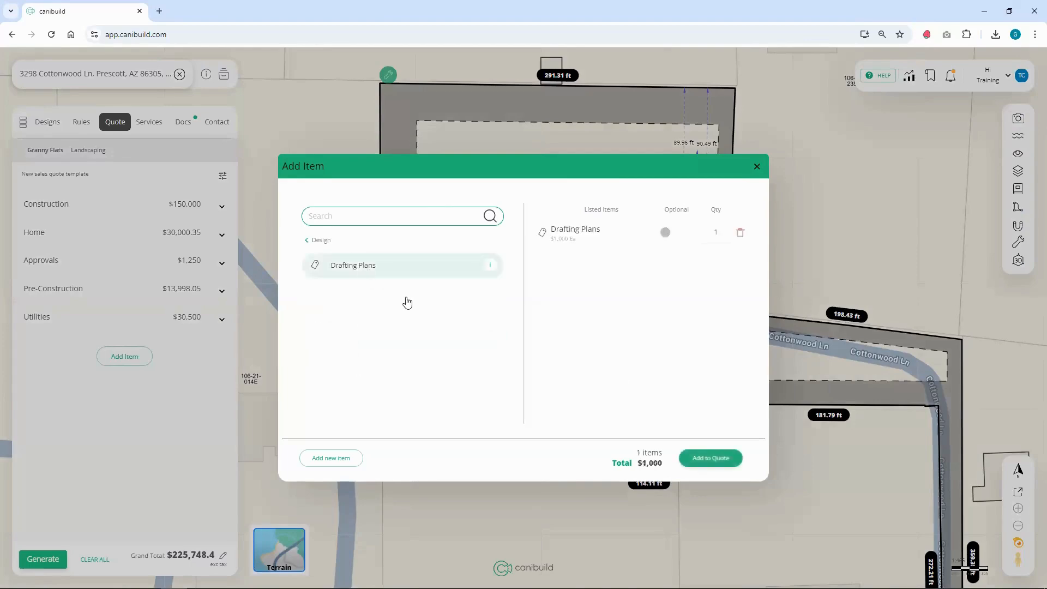
pyautogui.click(702, 458)
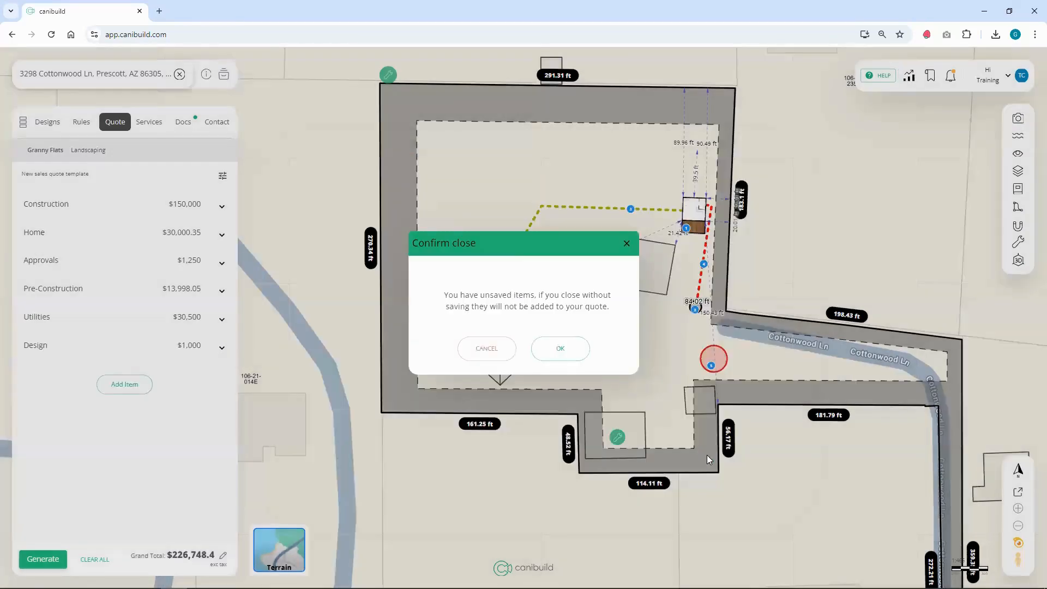
# Step: Close the item selection without adding the remaining unsaved items to the quote
pyautogui.click(556, 349)
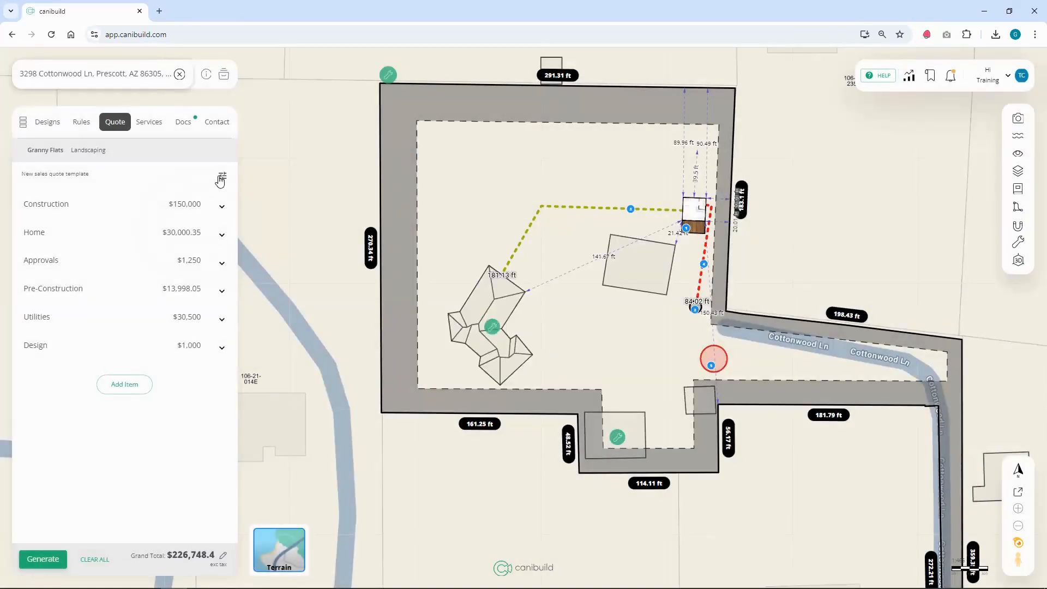
pyautogui.click(205, 205)
pyautogui.click(206, 208)
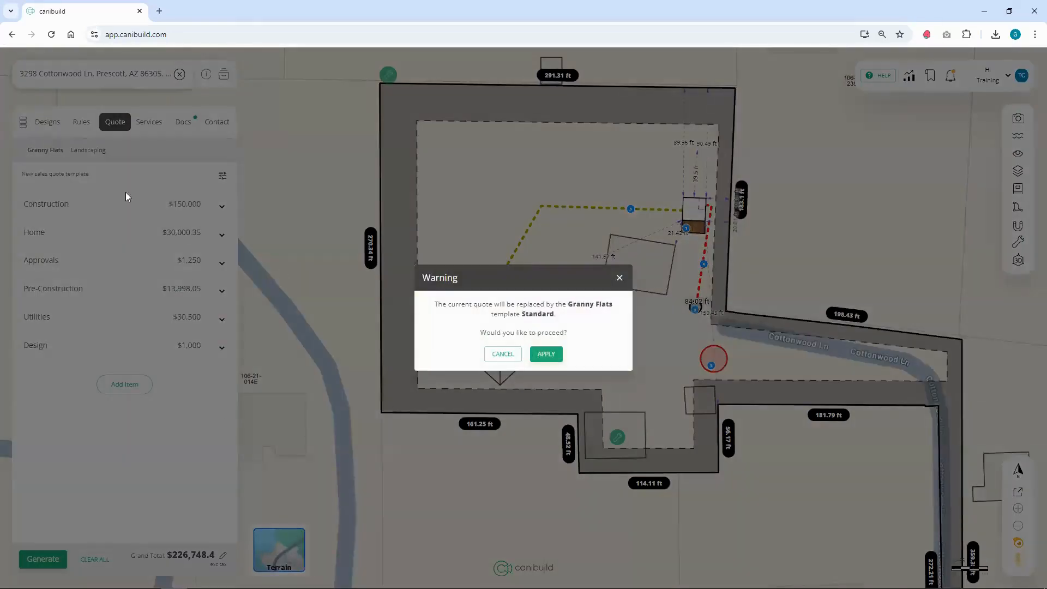
pyautogui.click(619, 278)
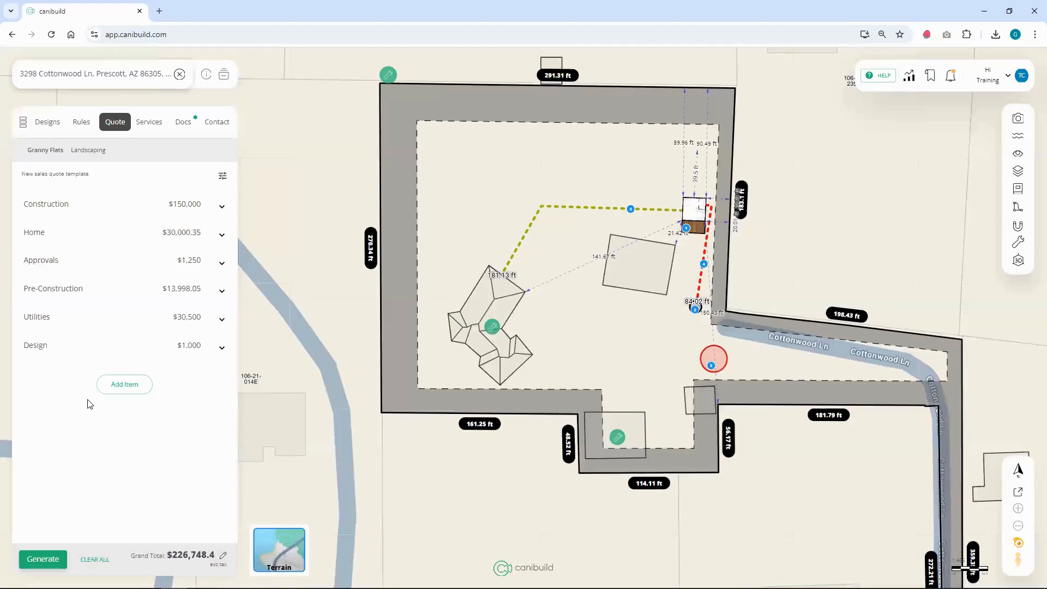
# Step: Generate a Quote document for the job site with the description "Job to start Dec 2024"
pyautogui.click(41, 561)
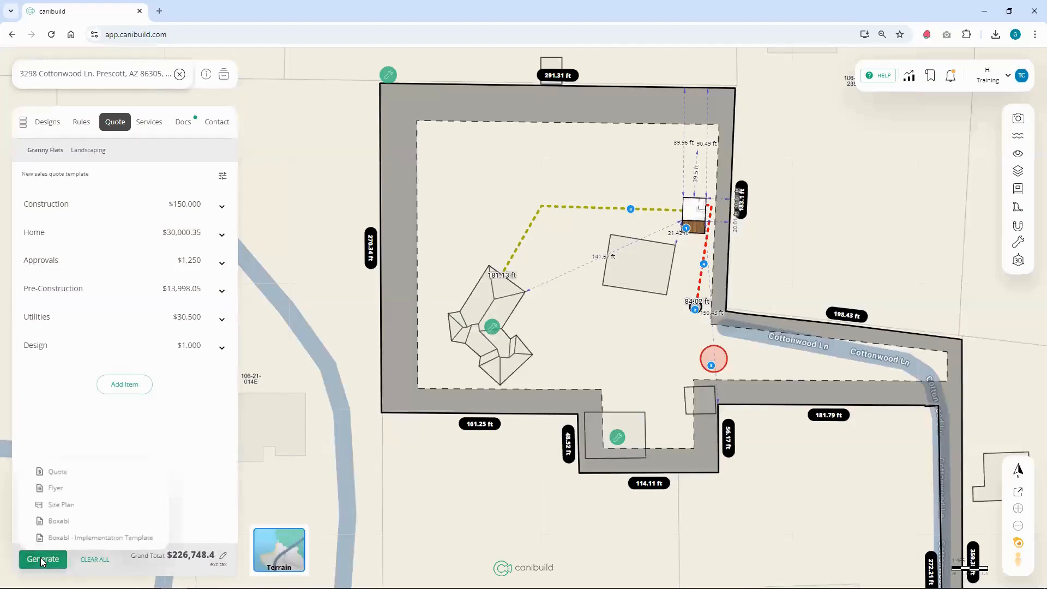
pyautogui.click(58, 471)
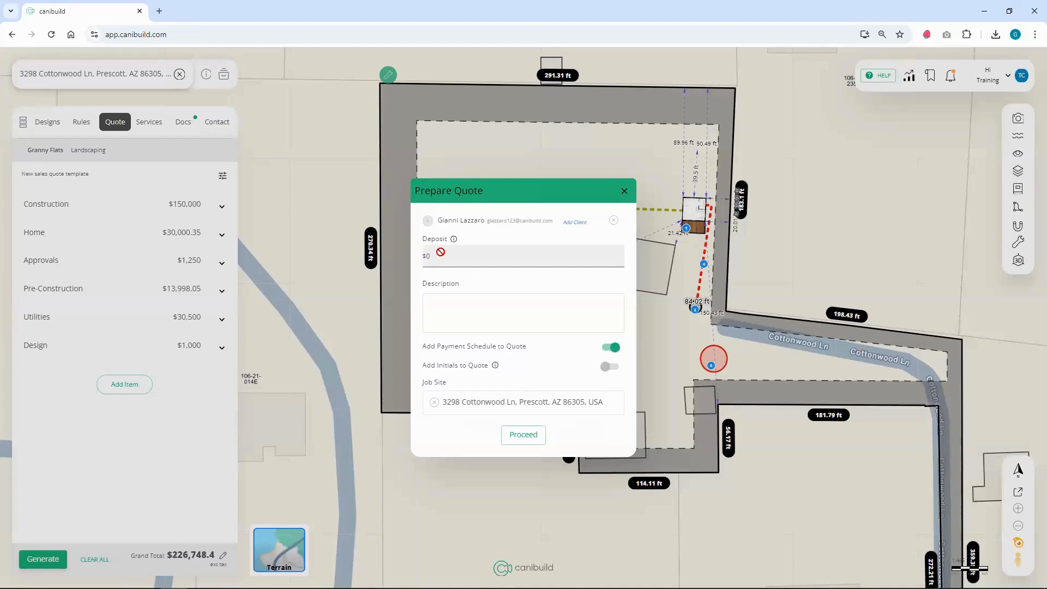
pyautogui.click(438, 301)
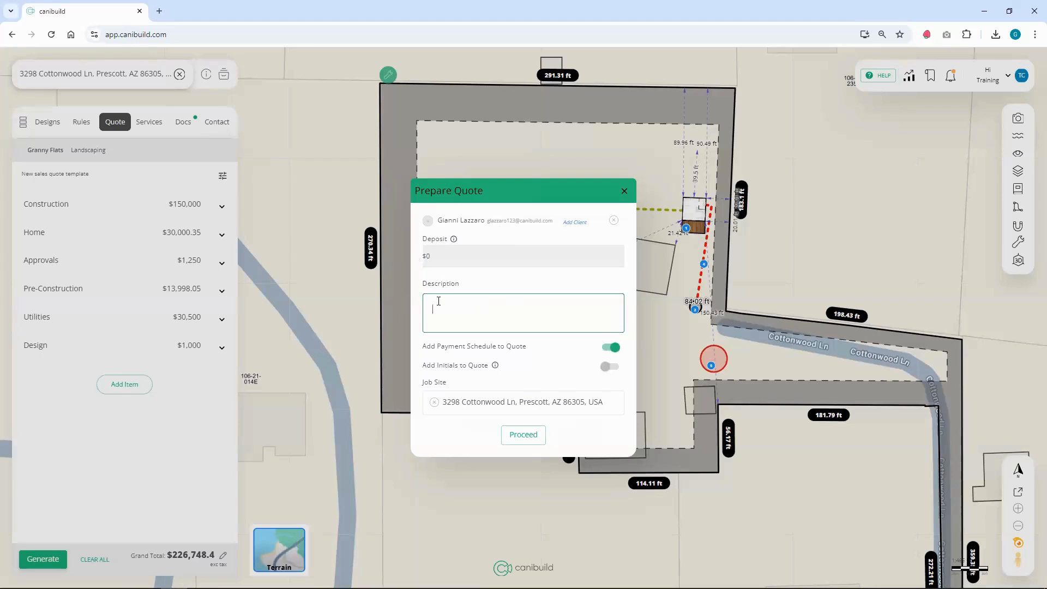
pyautogui.write('Job to start Dec 2024')
pyautogui.click(513, 436)
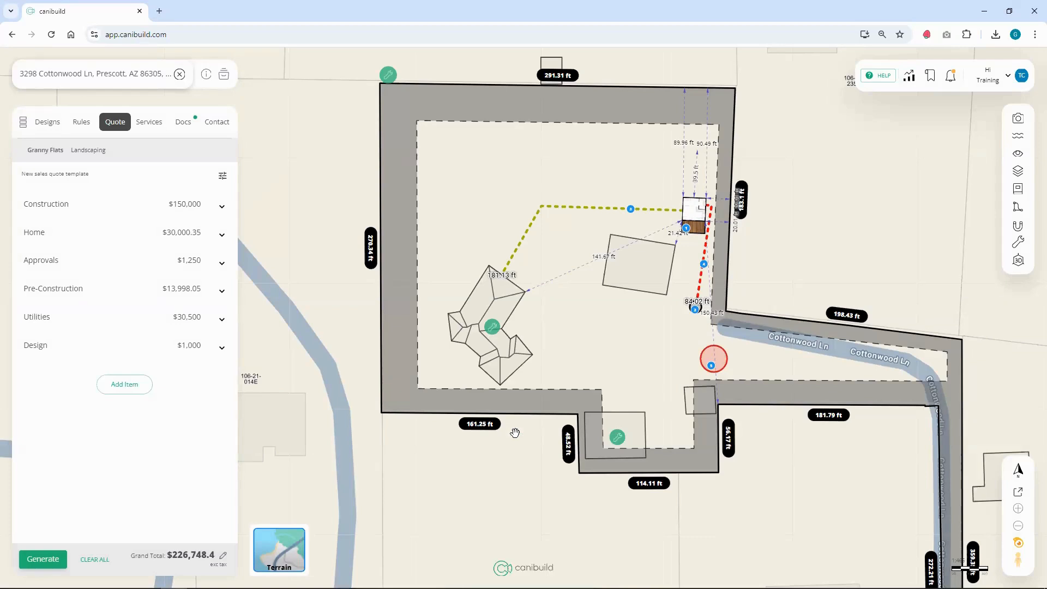
# Step: Download the Quote Report from the project's documents and open the resulting PDF
pyautogui.click(995, 35)
pyautogui.click(995, 35)
pyautogui.click(185, 123)
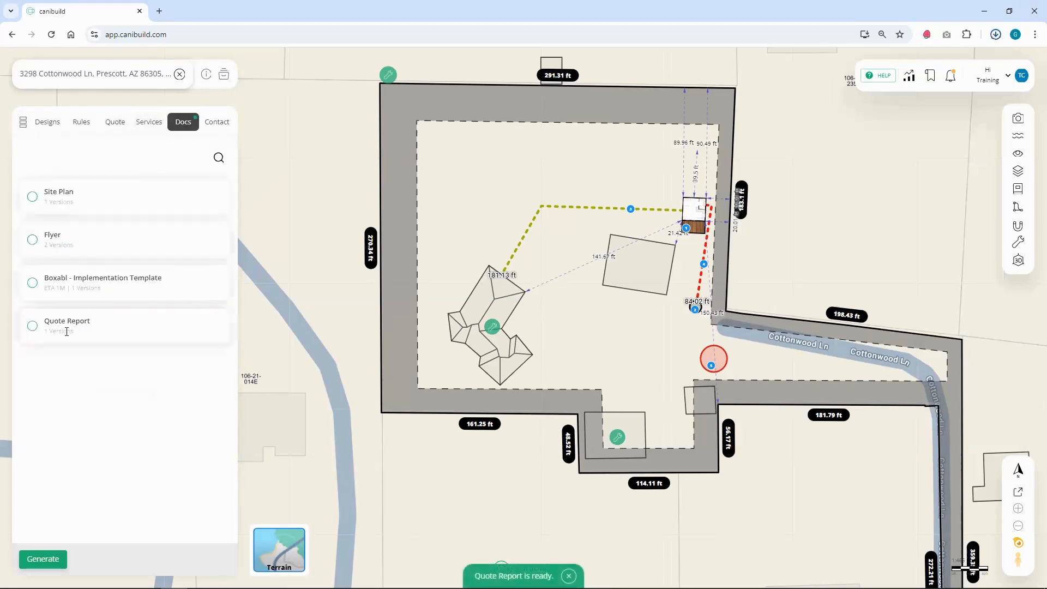
pyautogui.click(32, 329)
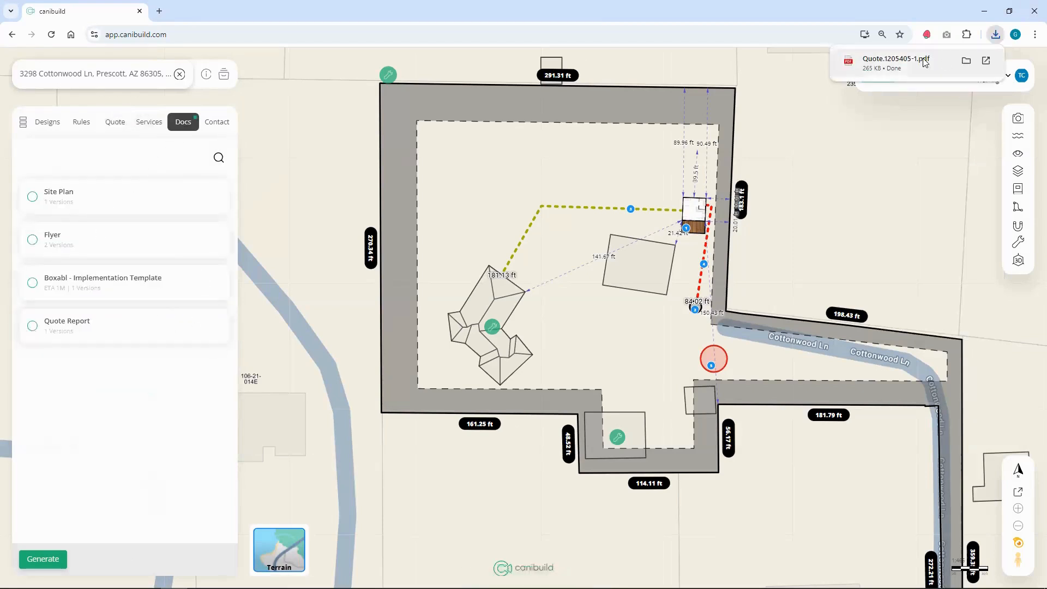
pyautogui.click(926, 62)
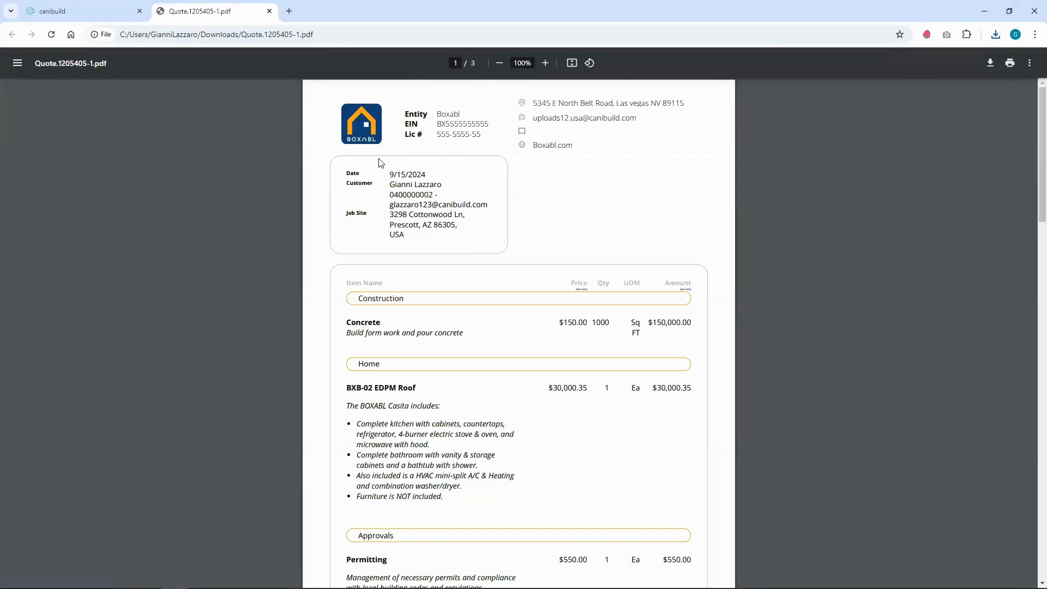
# Step: Examine the first page of the quote PDF for the Construction, Home and Approvals items, their descriptions, quantities and prices
pyautogui.scroll(-3, 384, 218)
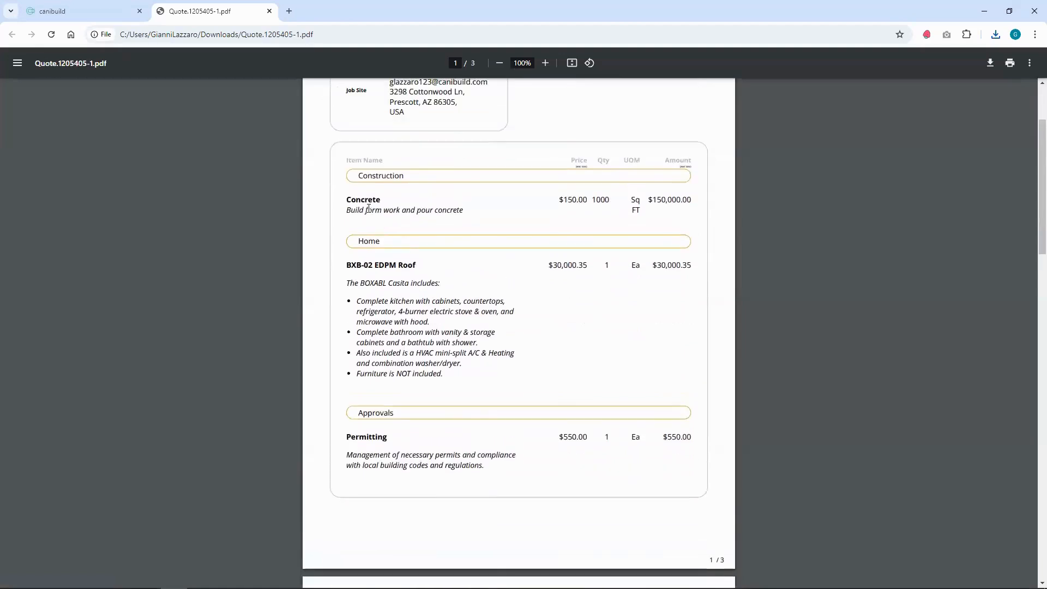
pyautogui.scroll(-2, 369, 209)
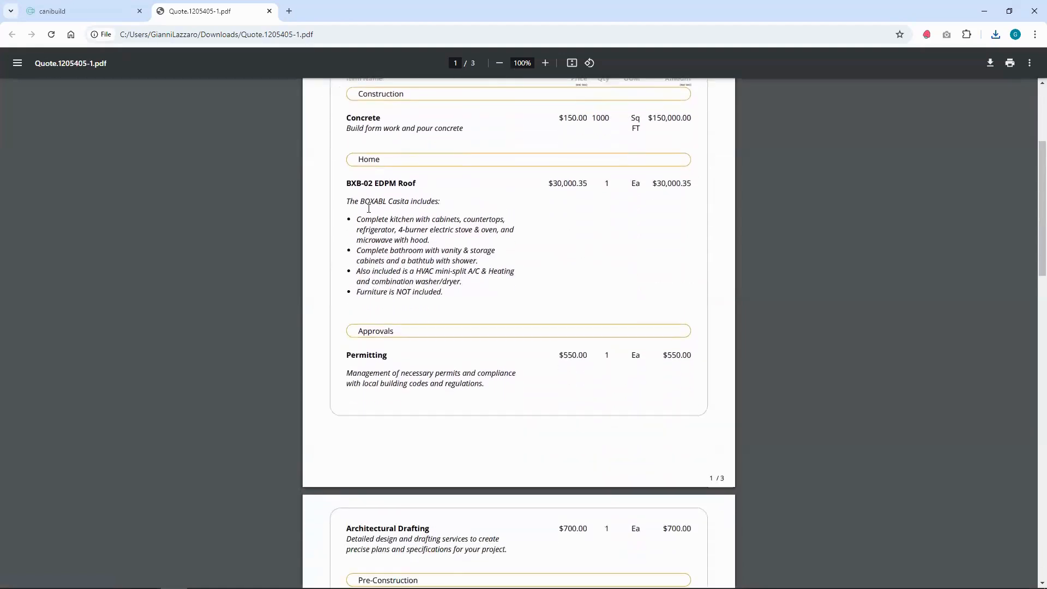
pyautogui.scroll(1, 368, 209)
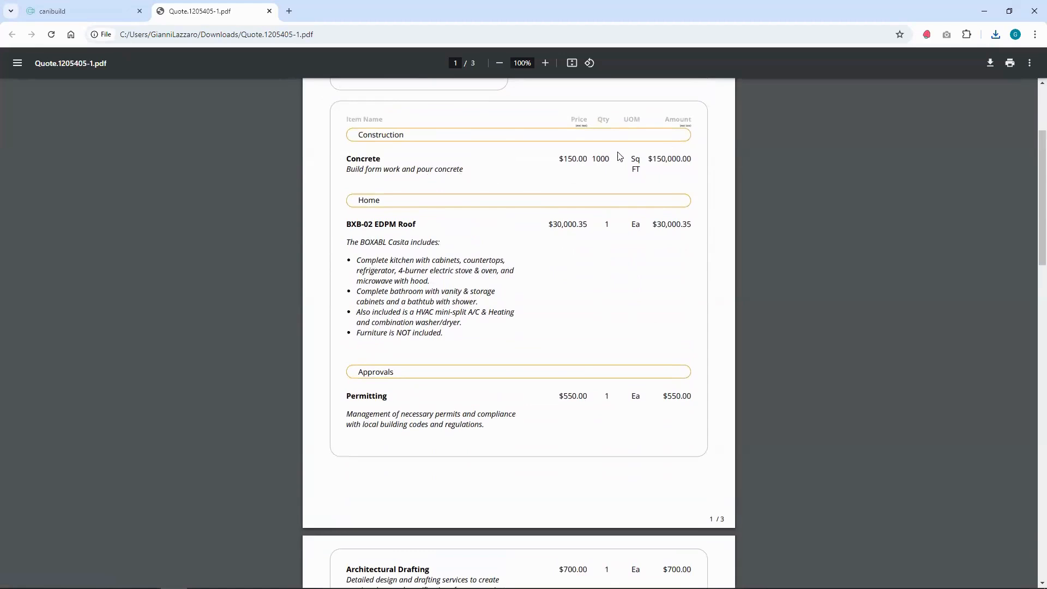
pyautogui.scroll(-1, 597, 169)
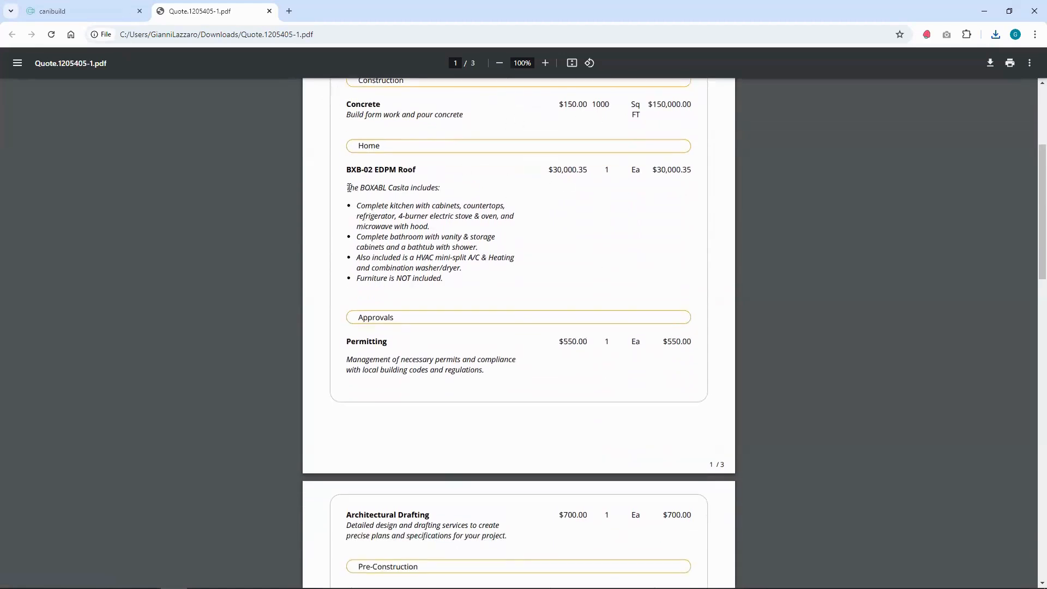
pyautogui.moveTo(349, 188); pyautogui.dragTo(555, 277)
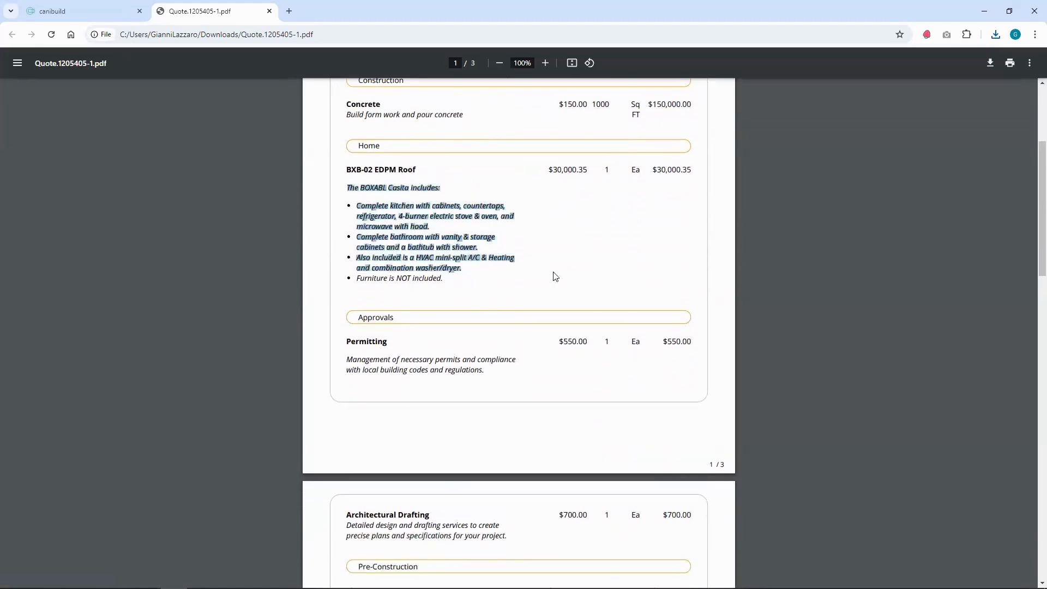
pyautogui.scroll(1, 555, 276)
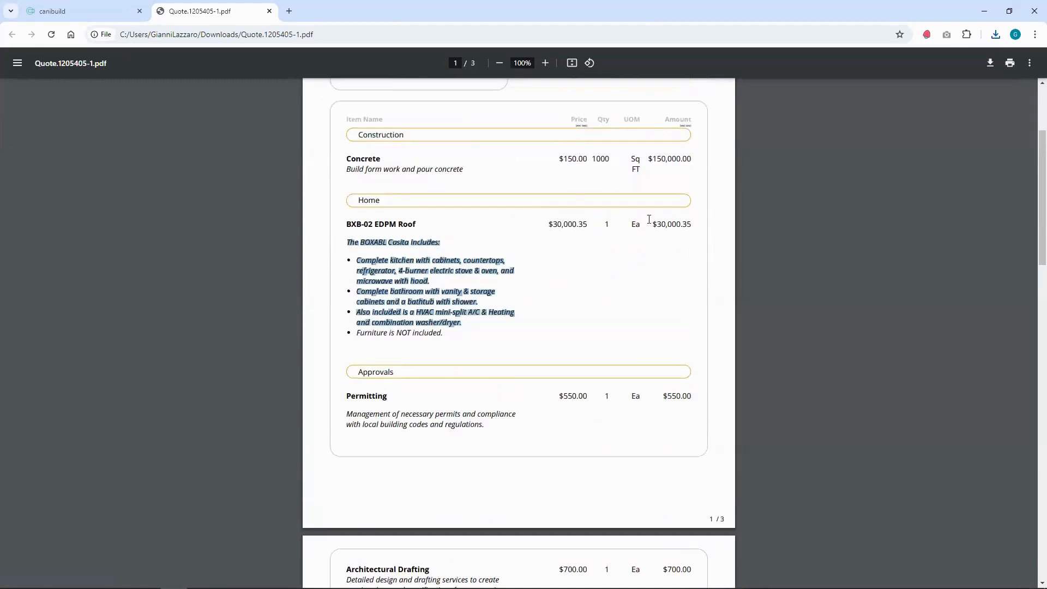
pyautogui.scroll(-1, 655, 317)
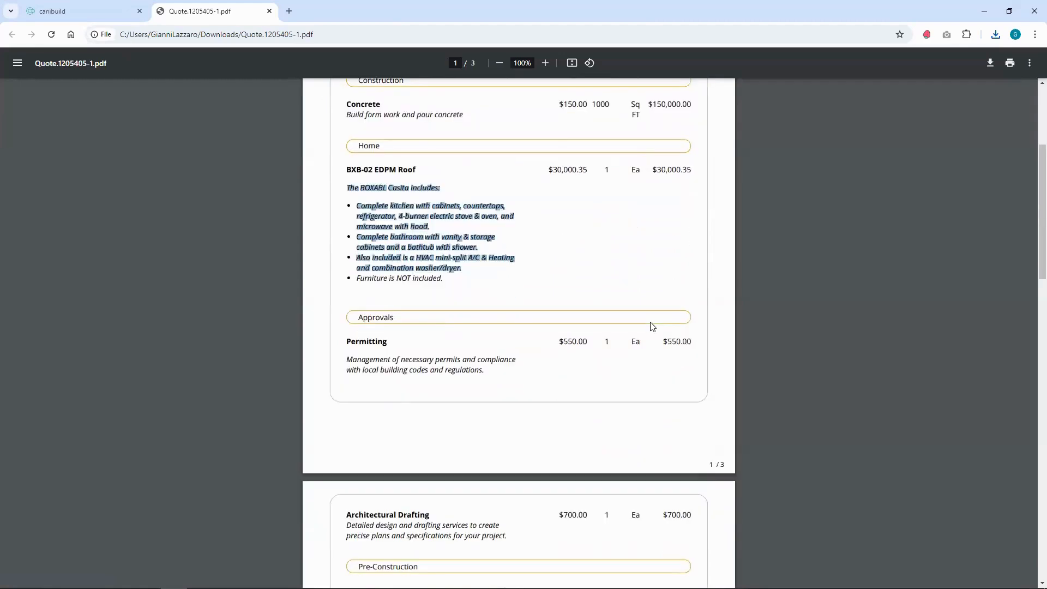
# Step: Review the quote's Pre-Construction, Utilities and Design items, grand total, validity date and notes on the second page
pyautogui.scroll(-3, 624, 382)
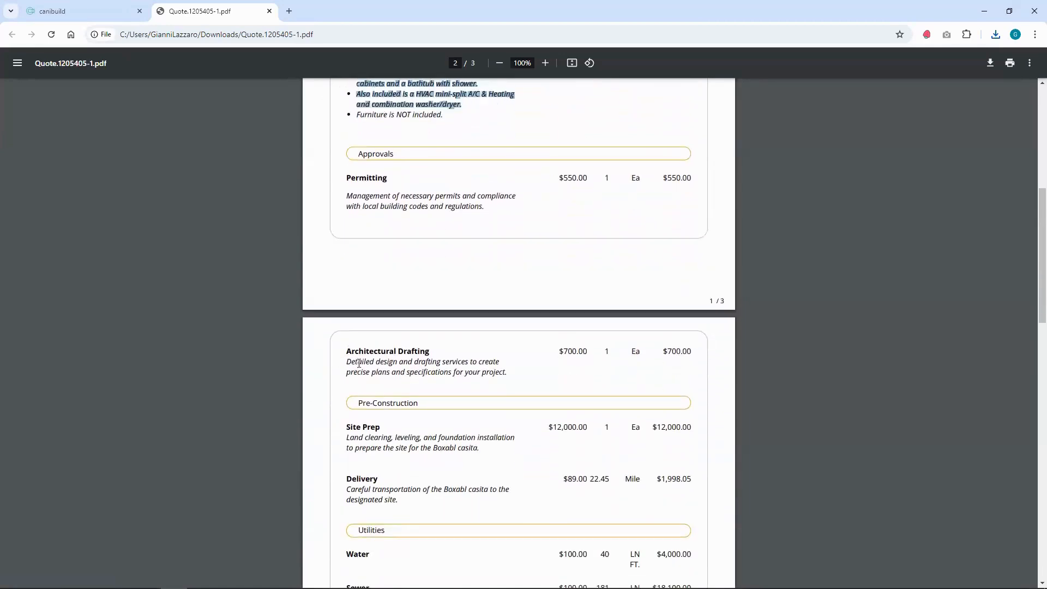
pyautogui.scroll(-5, 450, 380)
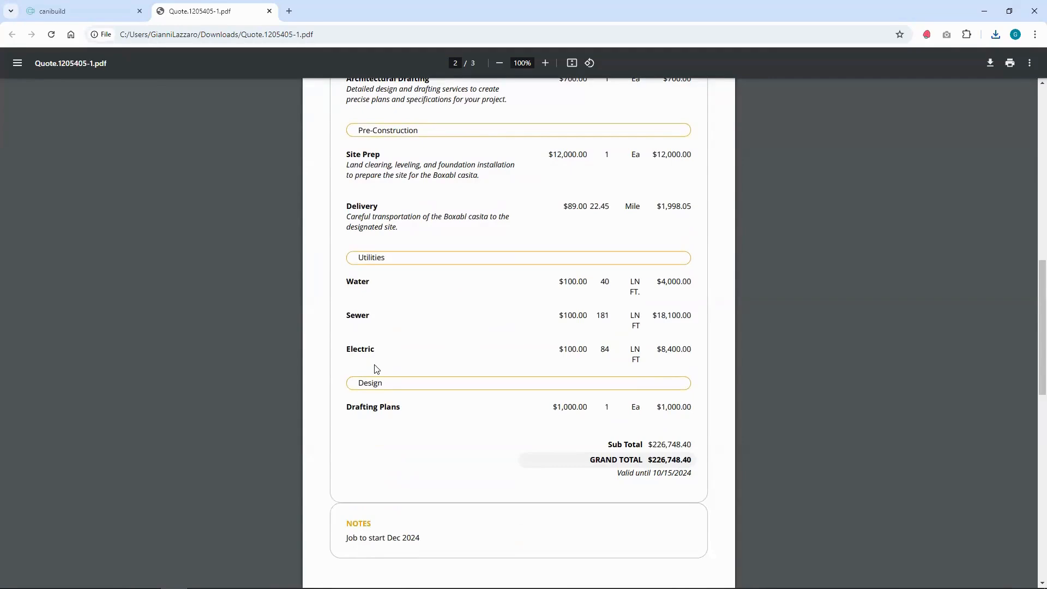
pyautogui.scroll(-3, 376, 368)
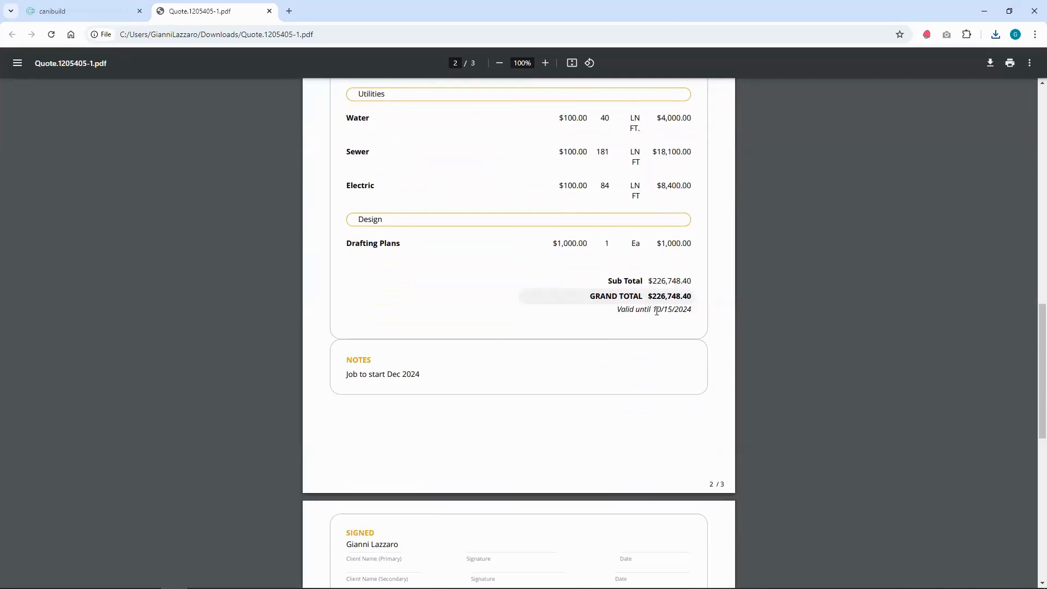
pyautogui.moveTo(654, 310); pyautogui.dragTo(692, 310)
pyautogui.scroll(-1, 544, 371)
pyautogui.scroll(-1, 540, 366)
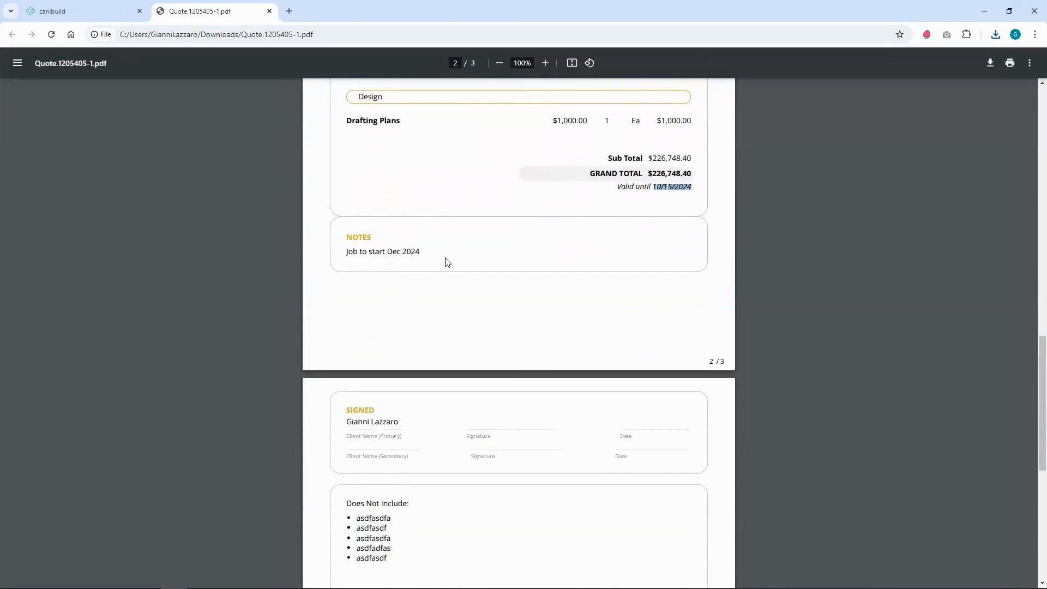
# Step: Check the signature block, the exclusions list and the payment schedule on the last page of the quote PDF
pyautogui.scroll(-4, 447, 263)
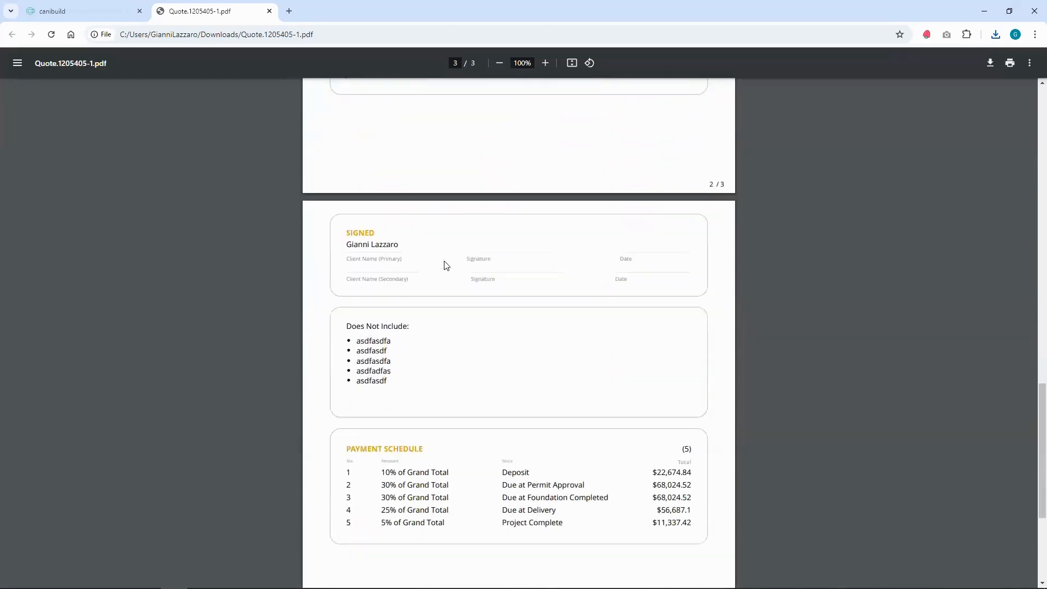
pyautogui.scroll(-1, 446, 265)
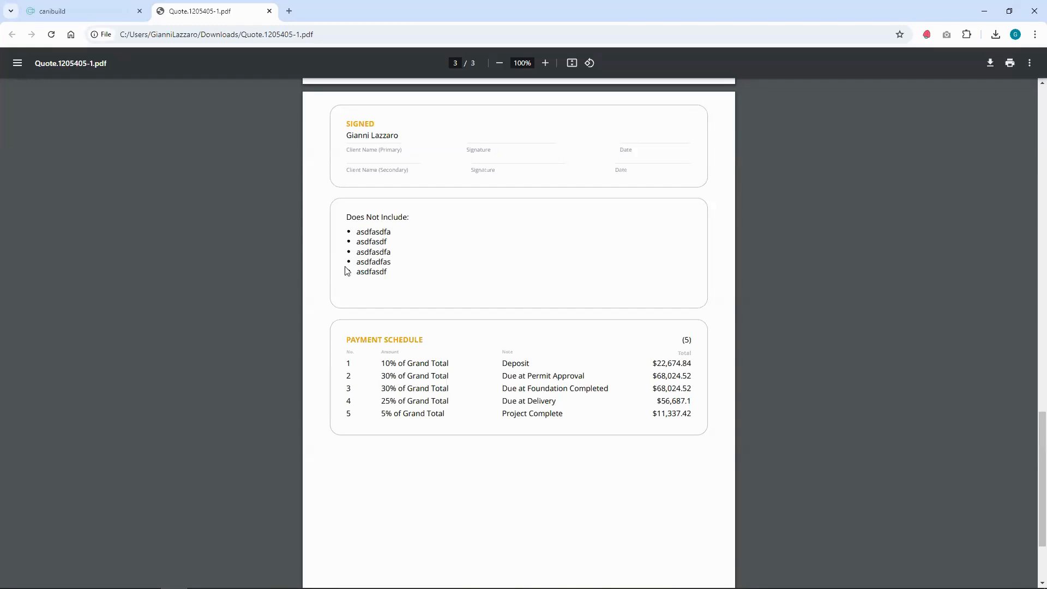
pyautogui.scroll(-2, 376, 305)
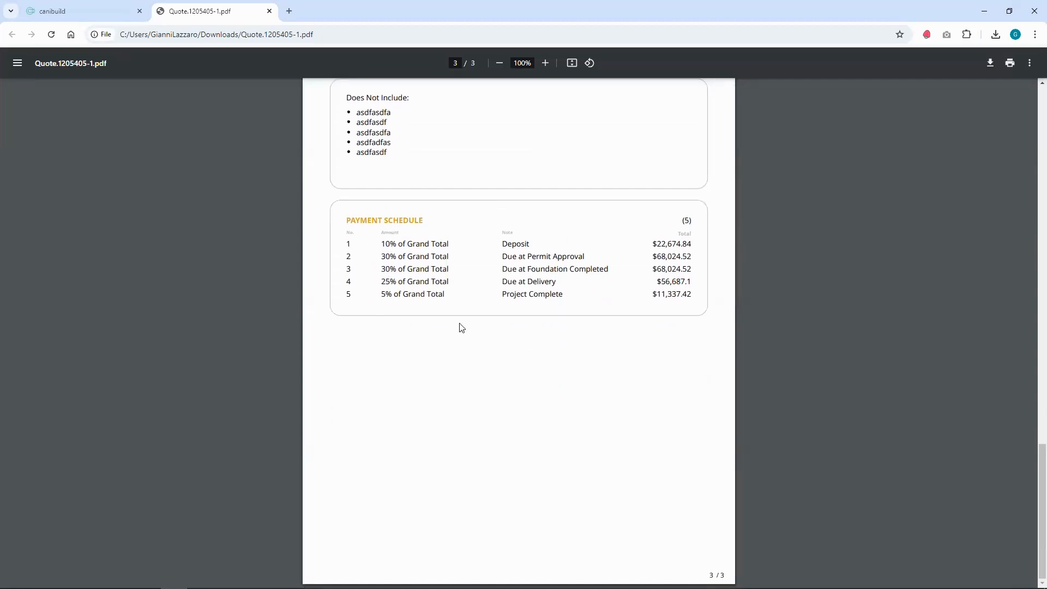
pyautogui.scroll(6, 458, 326)
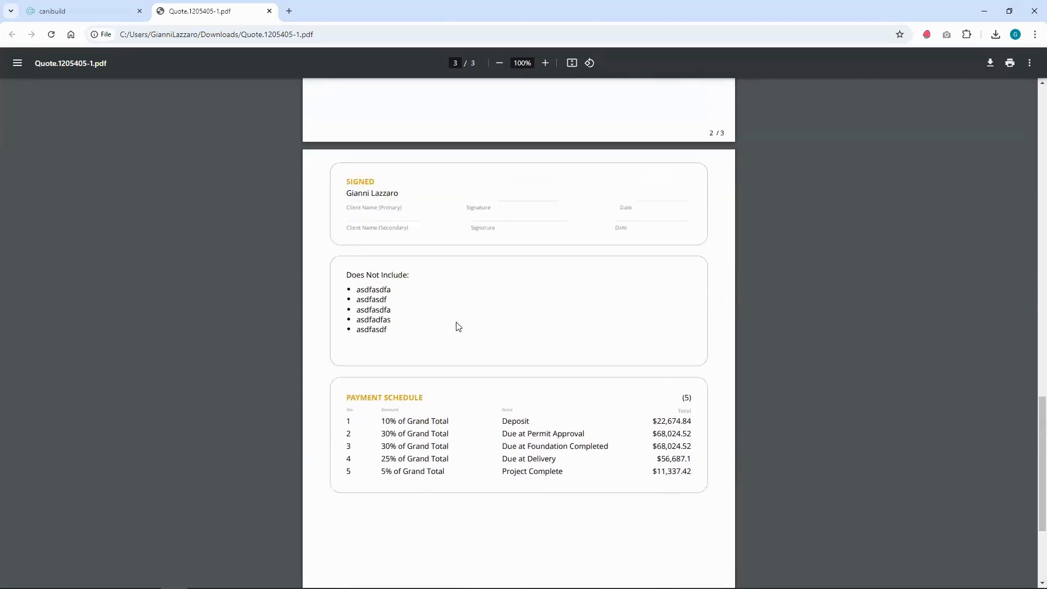
pyautogui.scroll(4, 458, 326)
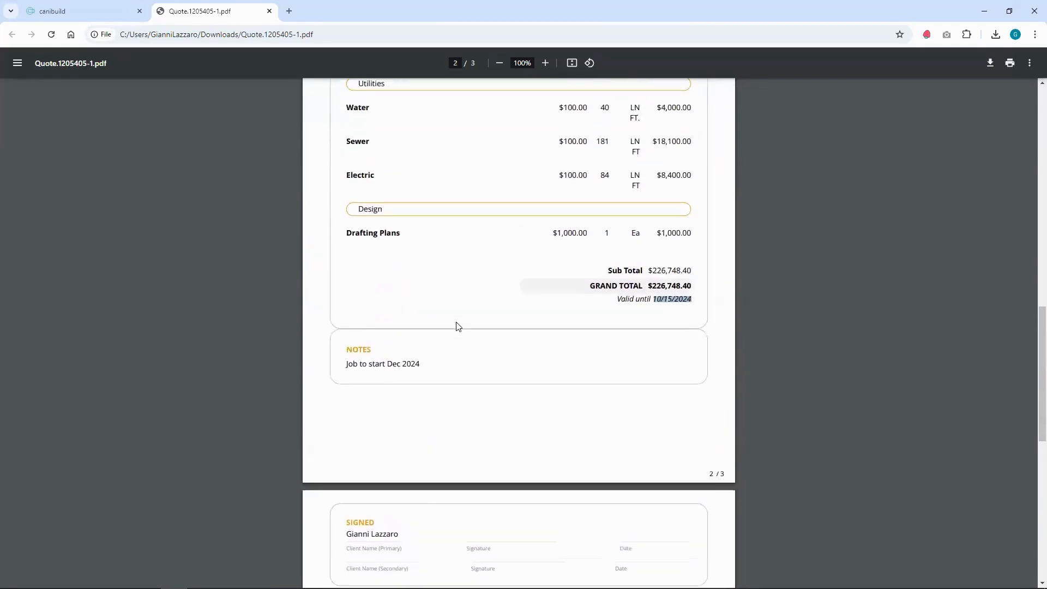
# Step: Return to canibuild and open the Quotes settings in the Admin area
pyautogui.click(72, 11)
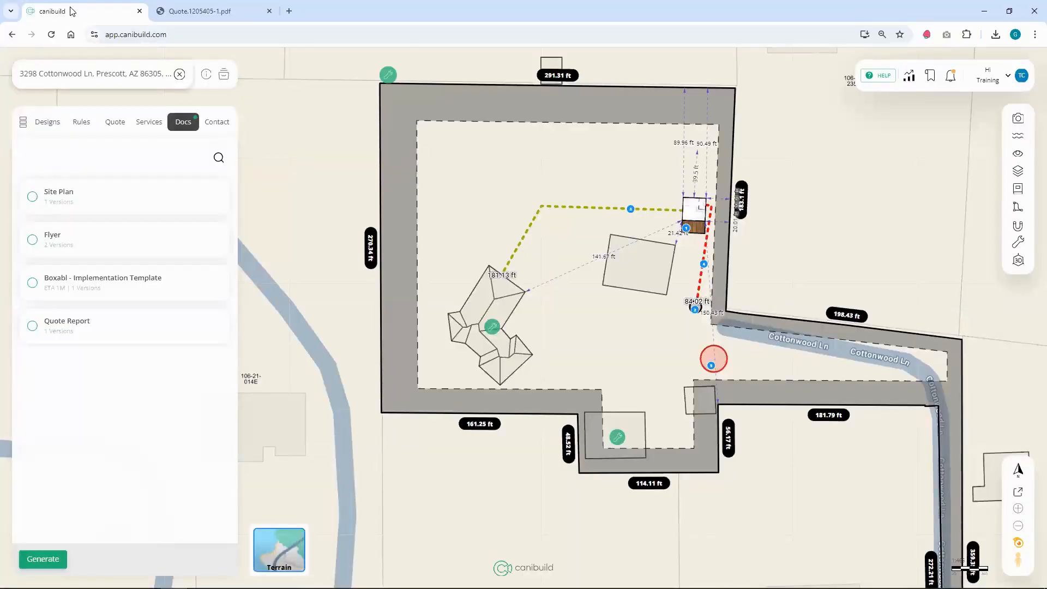
pyautogui.click(988, 81)
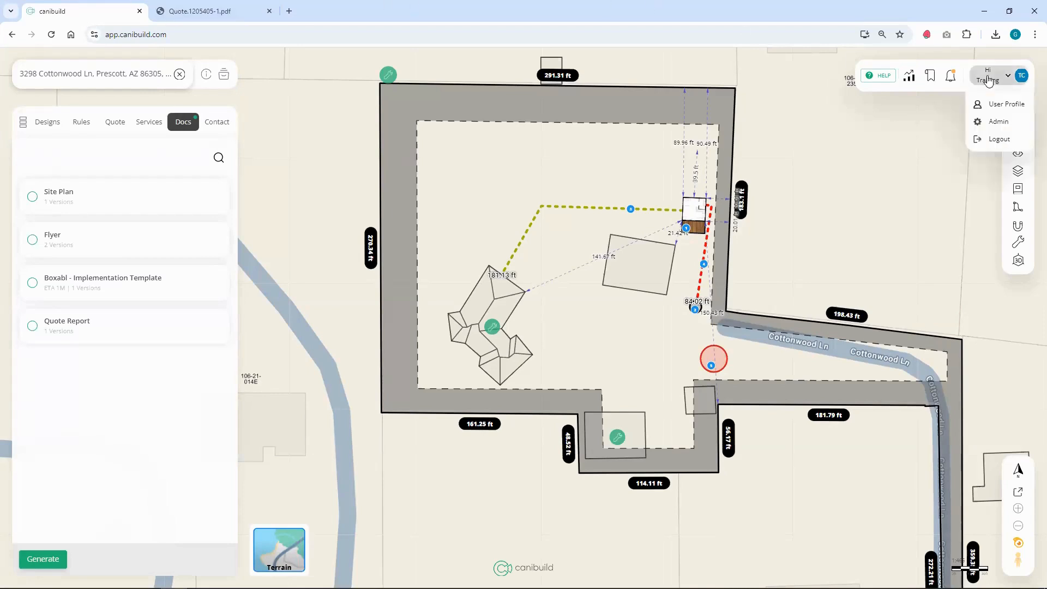
pyautogui.click(996, 124)
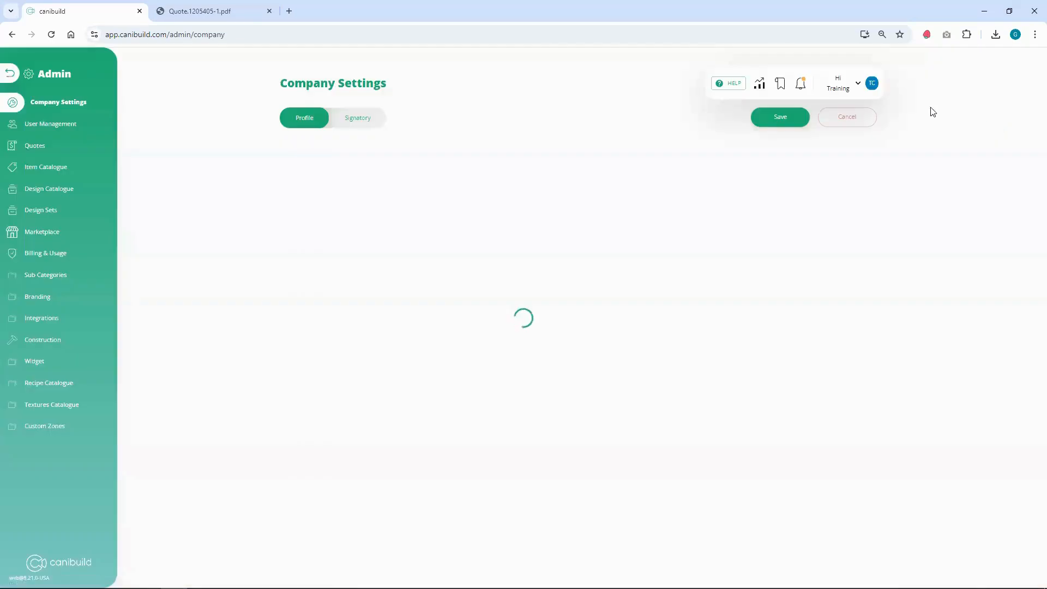
pyautogui.click(35, 146)
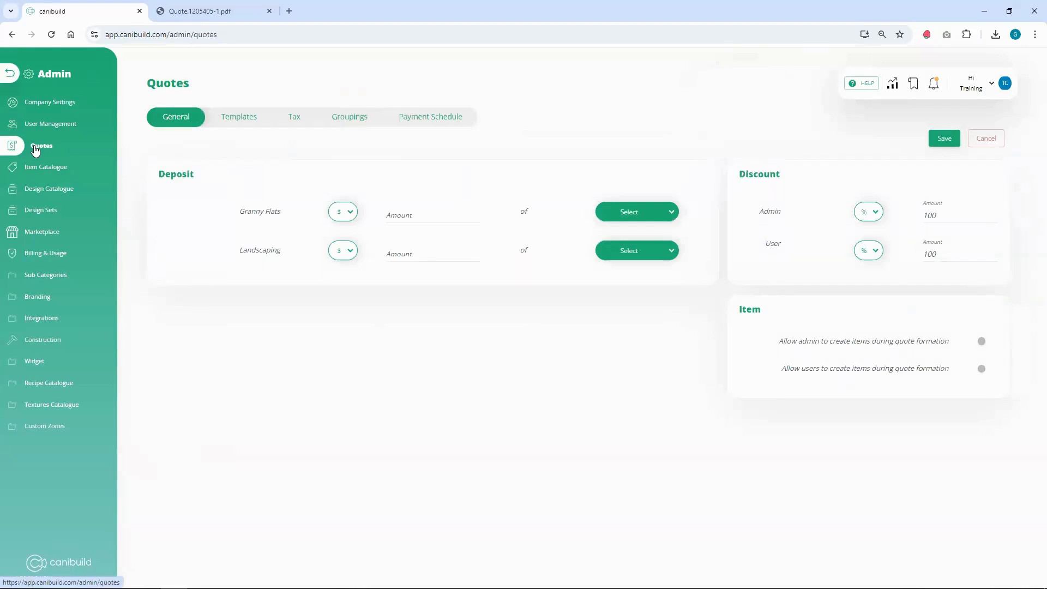
# Step: Set the Granny Flats deposit to 10% of the Grand Total
pyautogui.click(351, 213)
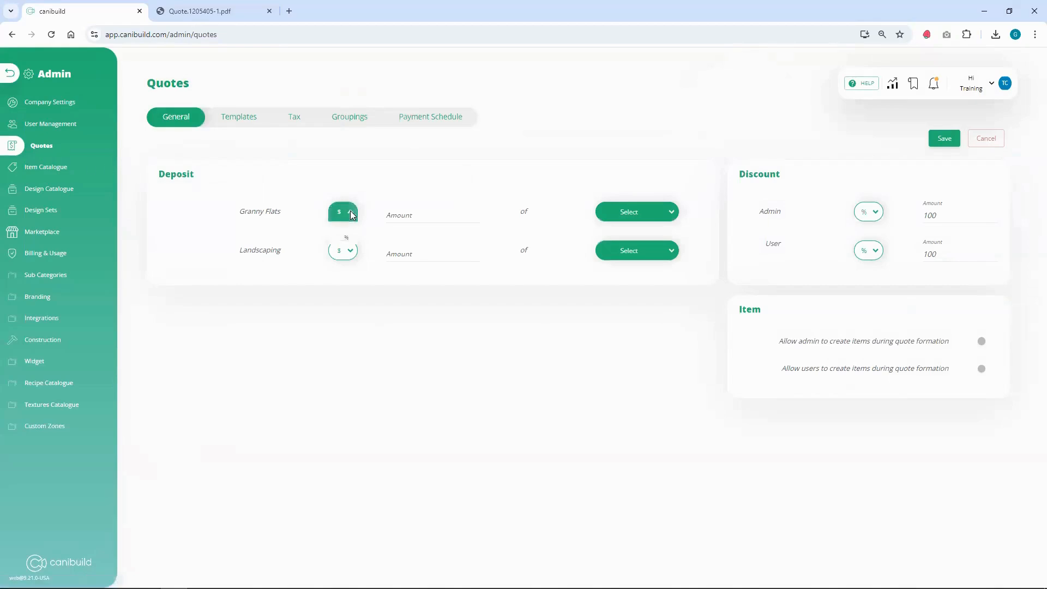
pyautogui.click(342, 243)
pyautogui.click(385, 221)
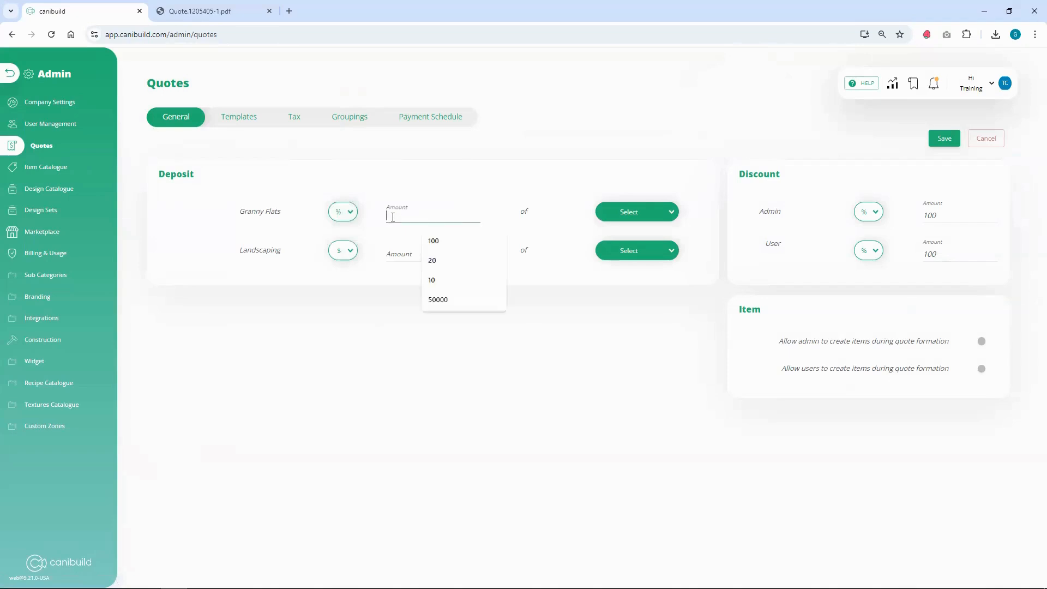
pyautogui.write('10')
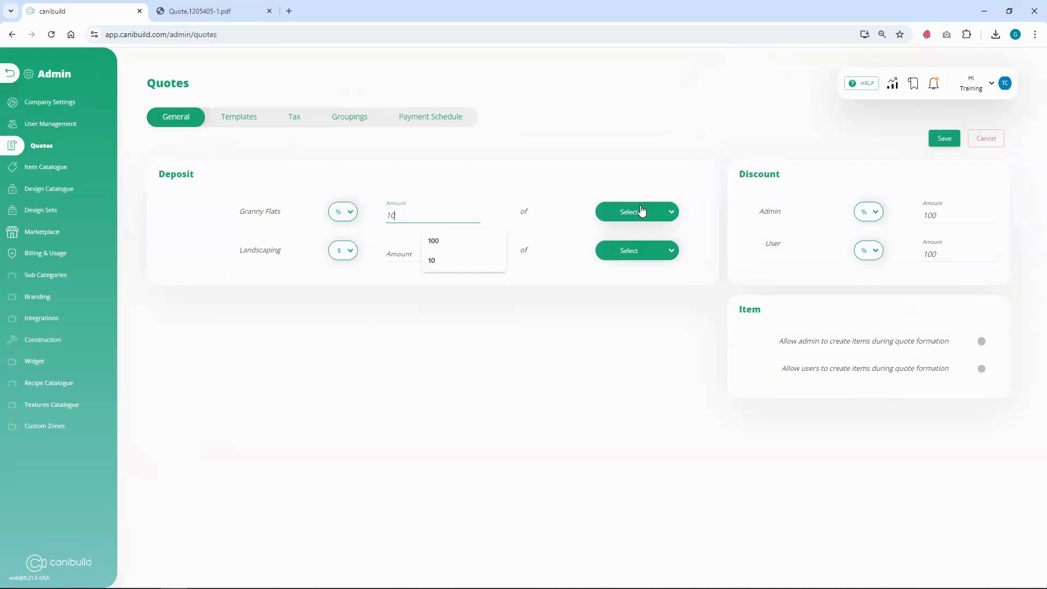
pyautogui.click(668, 212)
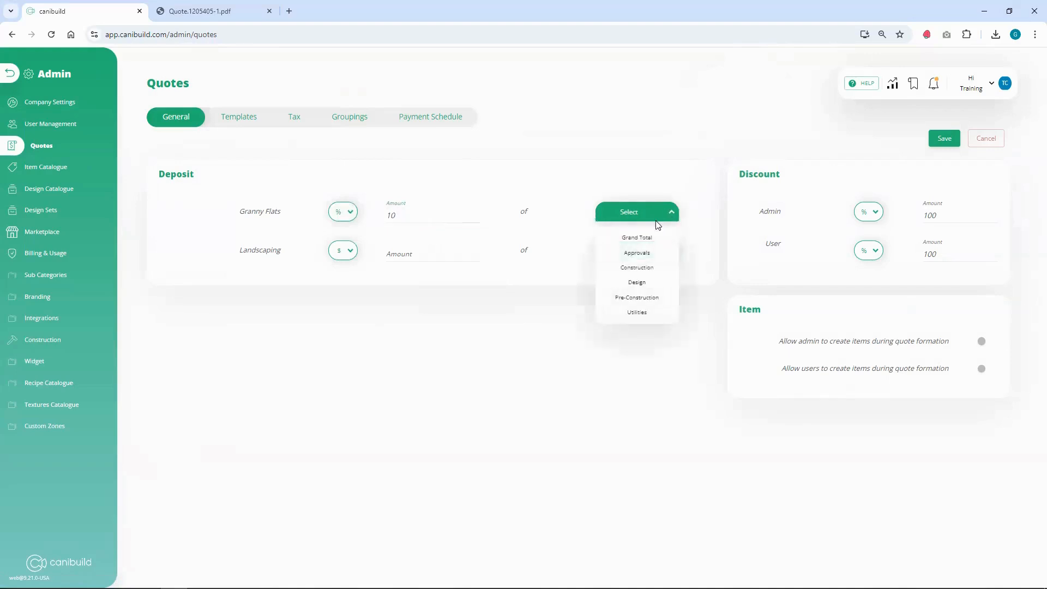
pyautogui.click(642, 238)
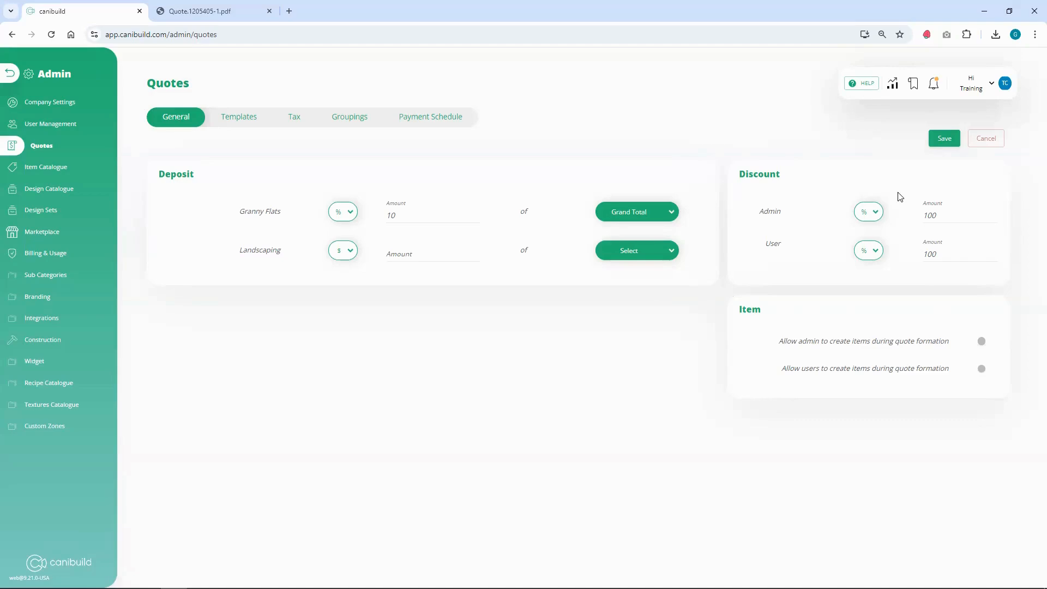
# Step: Try a User discount limit of 20% in the general quote settings
pyautogui.click(876, 254)
pyautogui.moveTo(942, 257); pyautogui.dragTo(902, 256)
pyautogui.write('20')
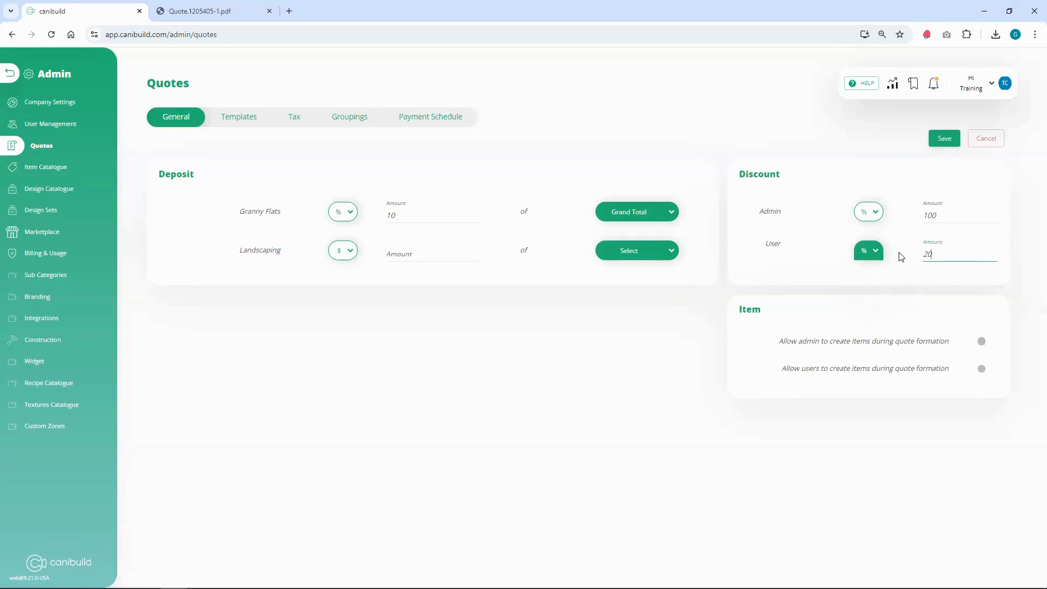
# Step: Restore the User discount limit to 100% and save the general quote settings
pyautogui.press('BackSpace')
pyautogui.press('BackSpace')
pyautogui.write('100')
pyautogui.click(946, 141)
# Step: Add a quote template named Gold Package for the Granny Flats build type, with Quote as its template type
pyautogui.click(236, 122)
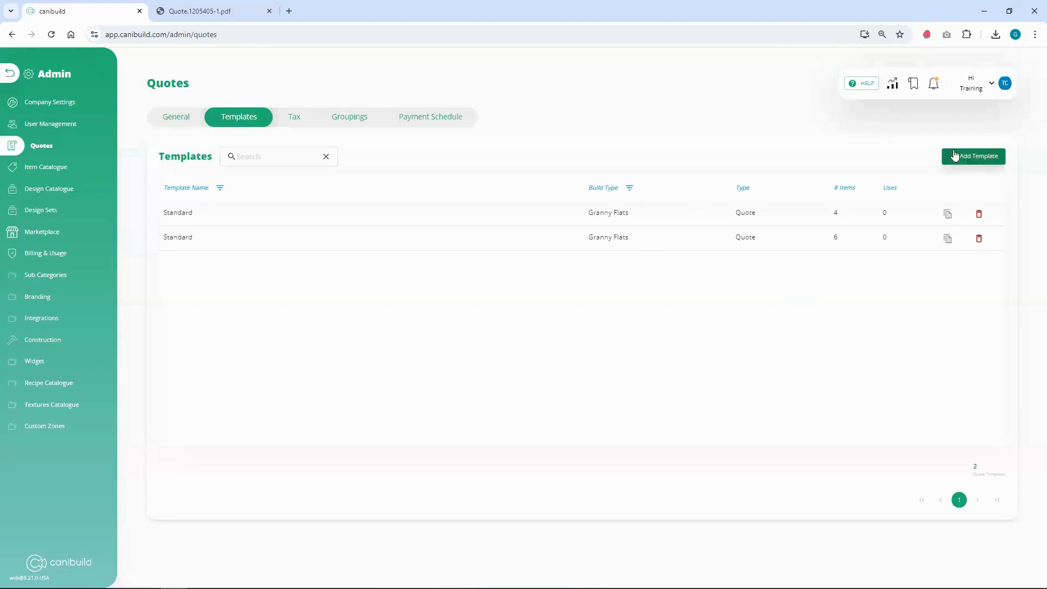
pyautogui.click(974, 157)
pyautogui.click(482, 283)
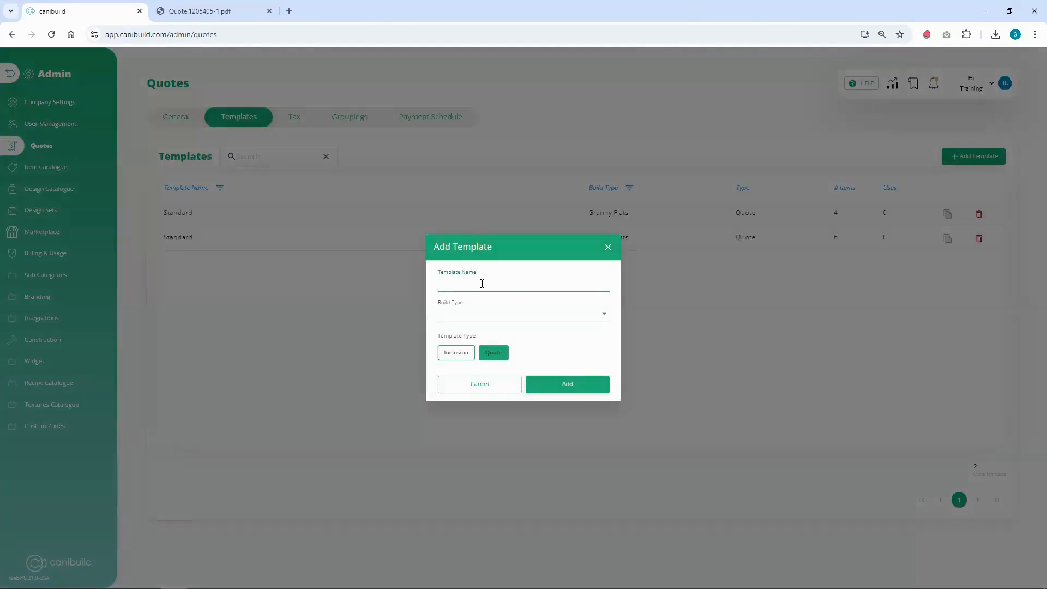
pyautogui.write('Gold Package')
pyautogui.click(473, 316)
pyautogui.click(477, 317)
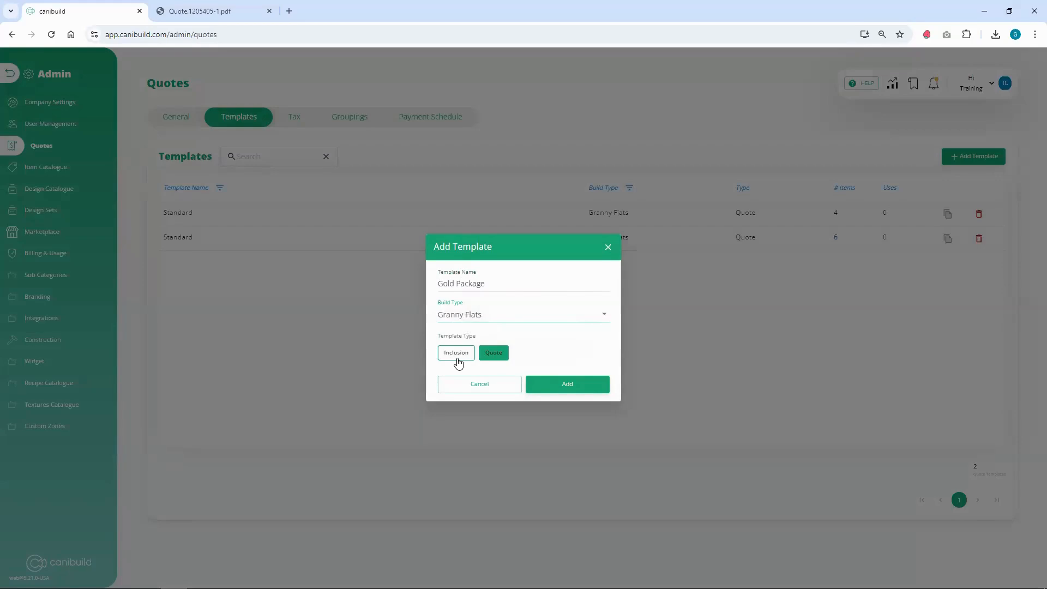
pyautogui.click(576, 381)
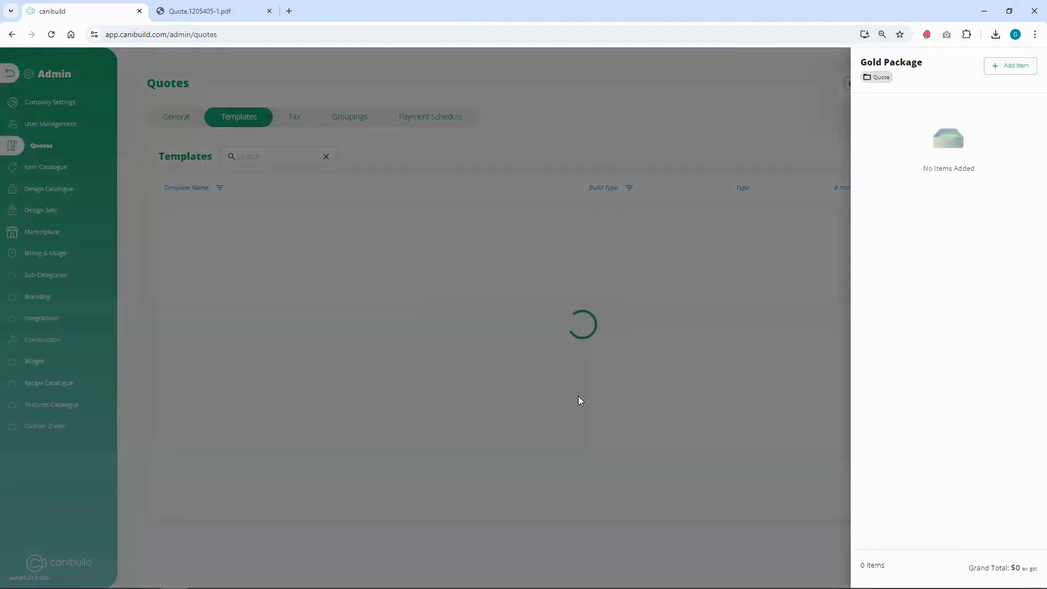
# Step: Add the Water, Sewer and Electric items from Utilities to the Gold Package template and close it
pyautogui.click(1013, 71)
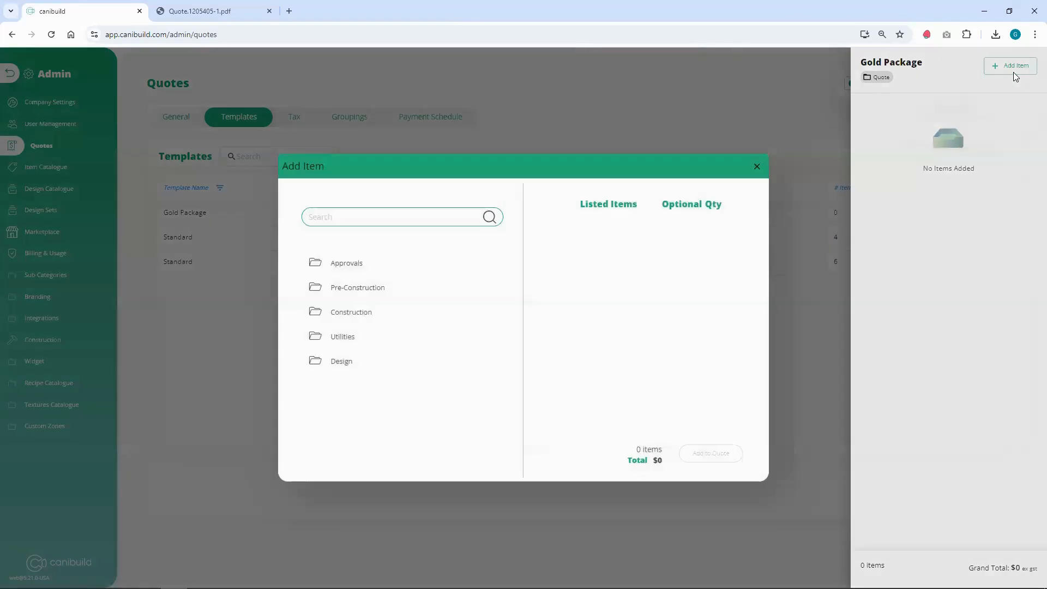
pyautogui.click(357, 344)
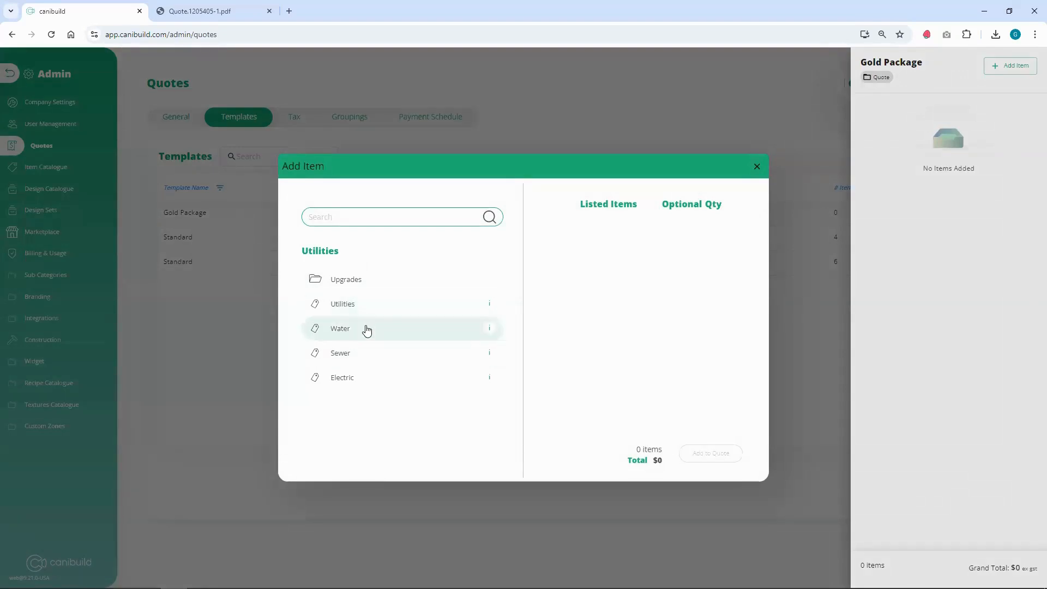
pyautogui.click(365, 329)
pyautogui.click(365, 355)
pyautogui.click(364, 380)
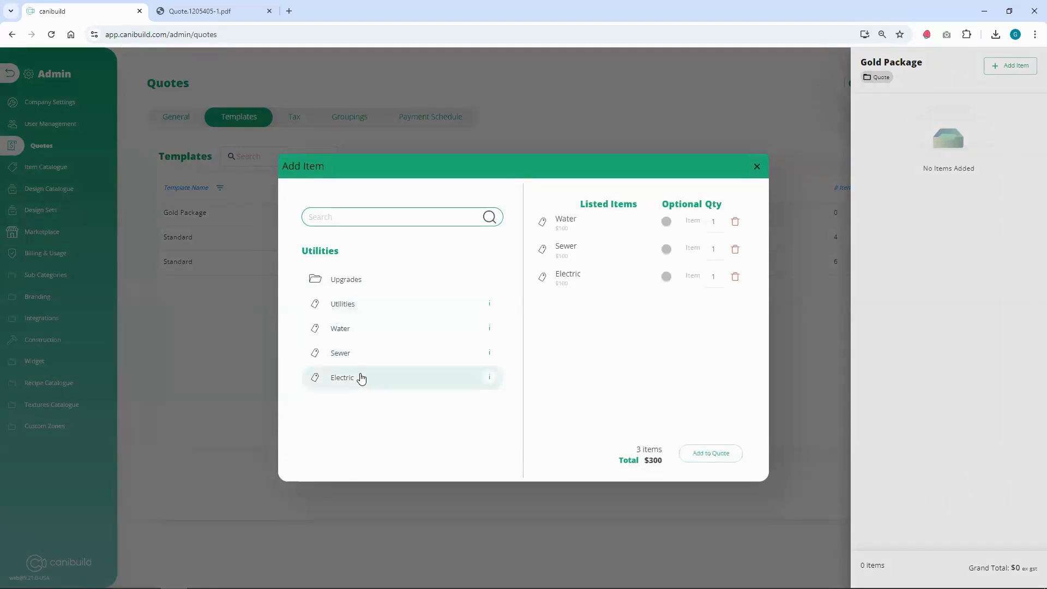
pyautogui.click(712, 455)
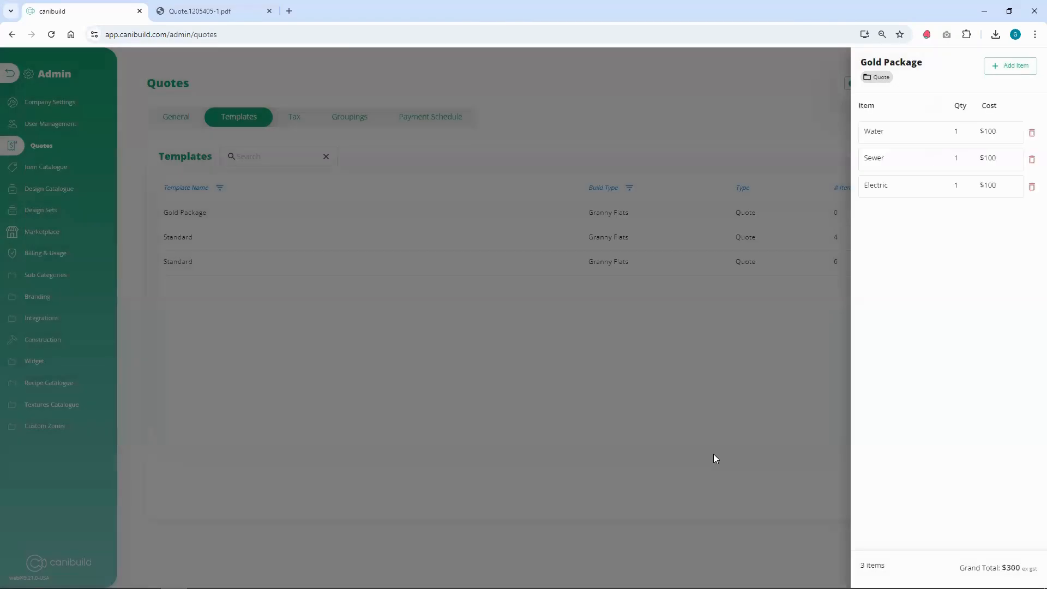
pyautogui.click(787, 110)
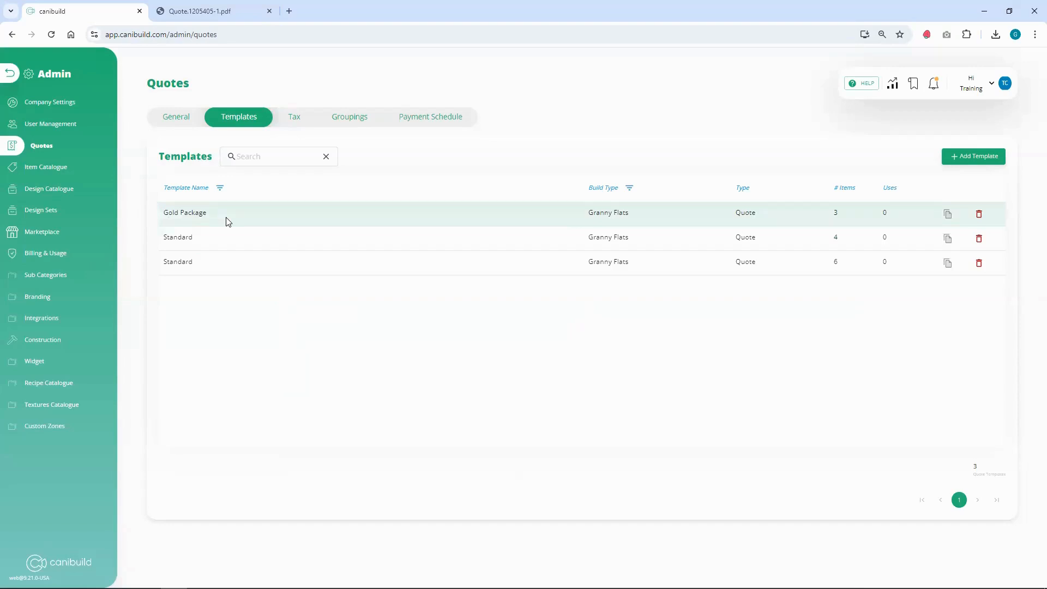
# Step: Try a tax rate of 10% in the quote Tax Options and clear it again
pyautogui.click(290, 121)
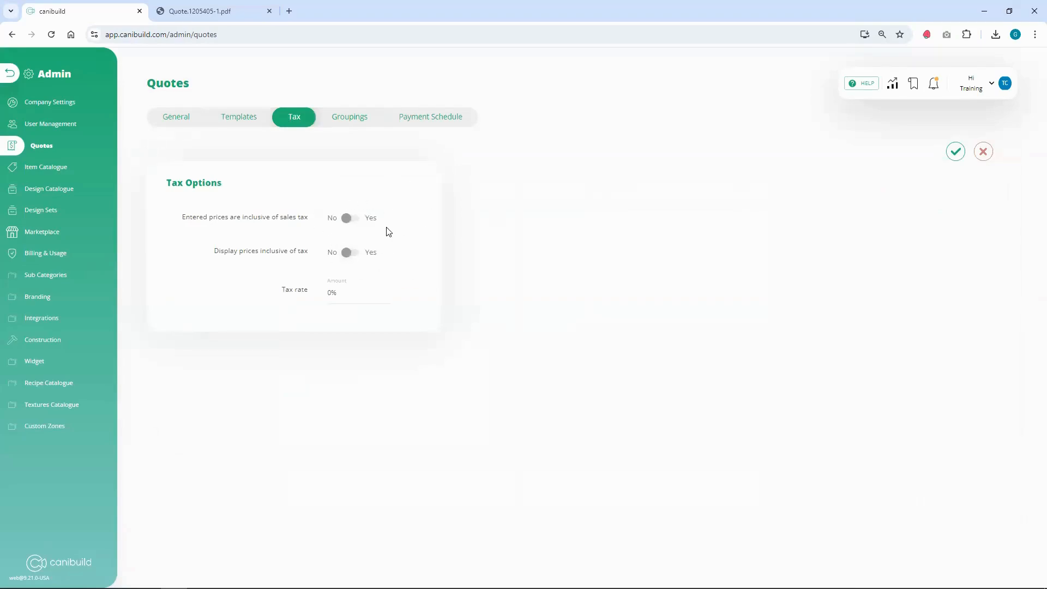
pyautogui.moveTo(331, 293); pyautogui.dragTo(325, 295)
pyautogui.write('10')
pyautogui.press('BackSpace')
pyautogui.press('BackSpace')
pyautogui.press('BackSpace')
# Step: Expand the Granny Flats quote groupings and review the order of their categories and the available row actions
pyautogui.click(362, 119)
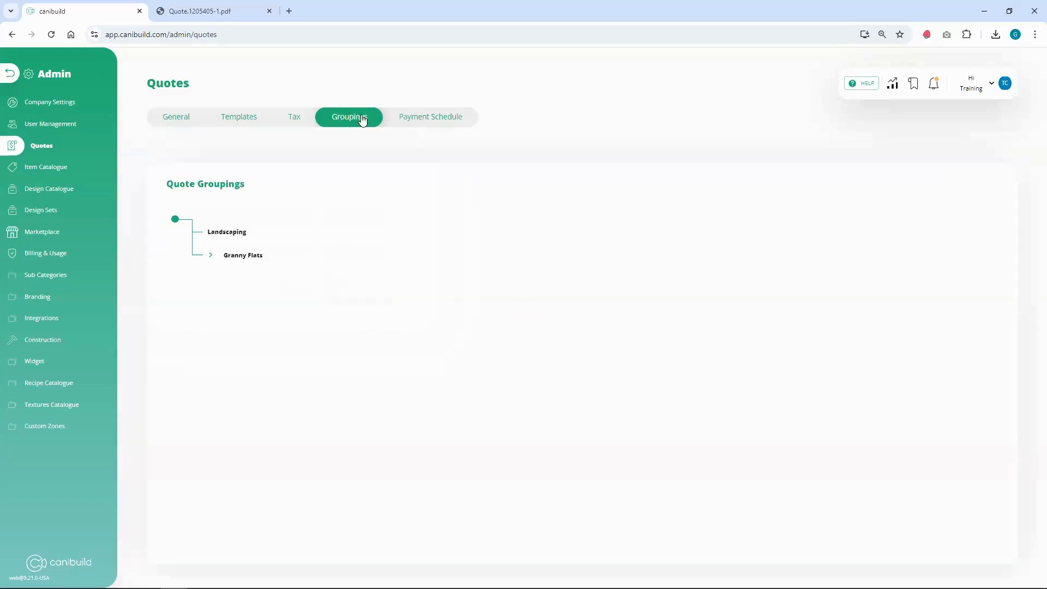
pyautogui.click(211, 256)
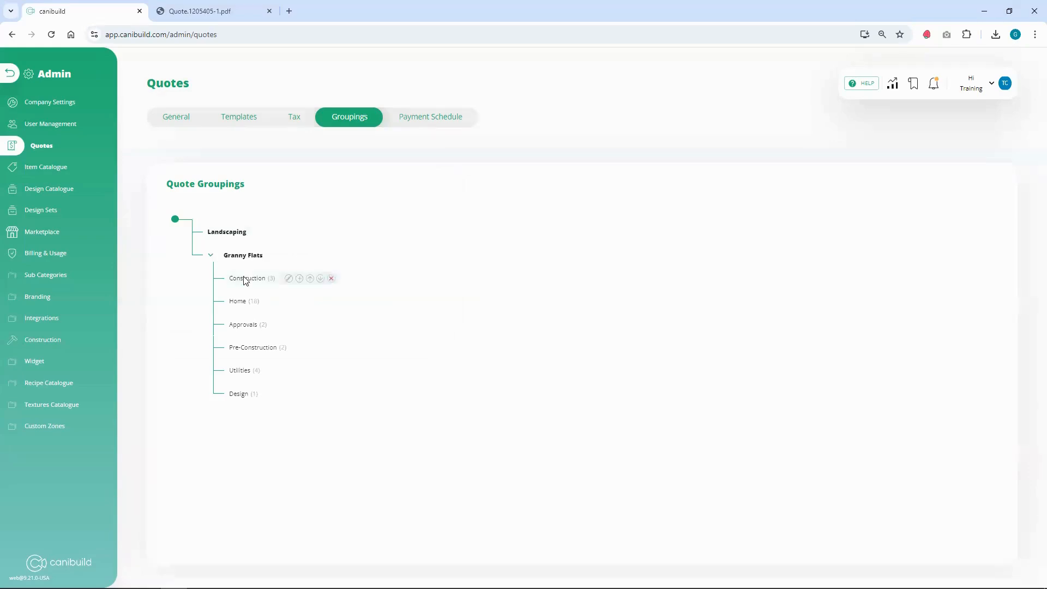
pyautogui.moveTo(243, 331)
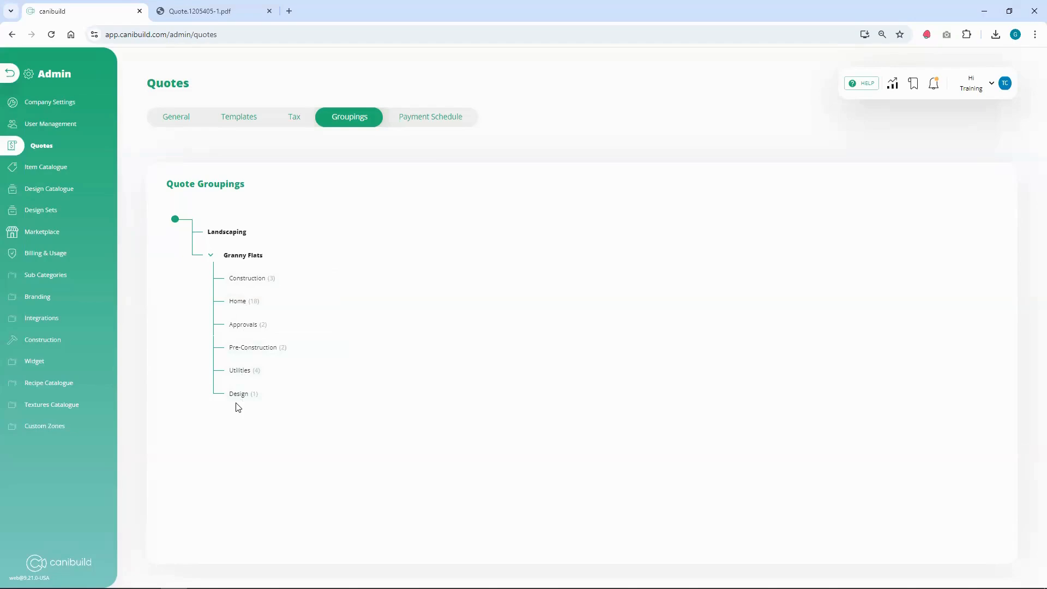
pyautogui.moveTo(235, 399)
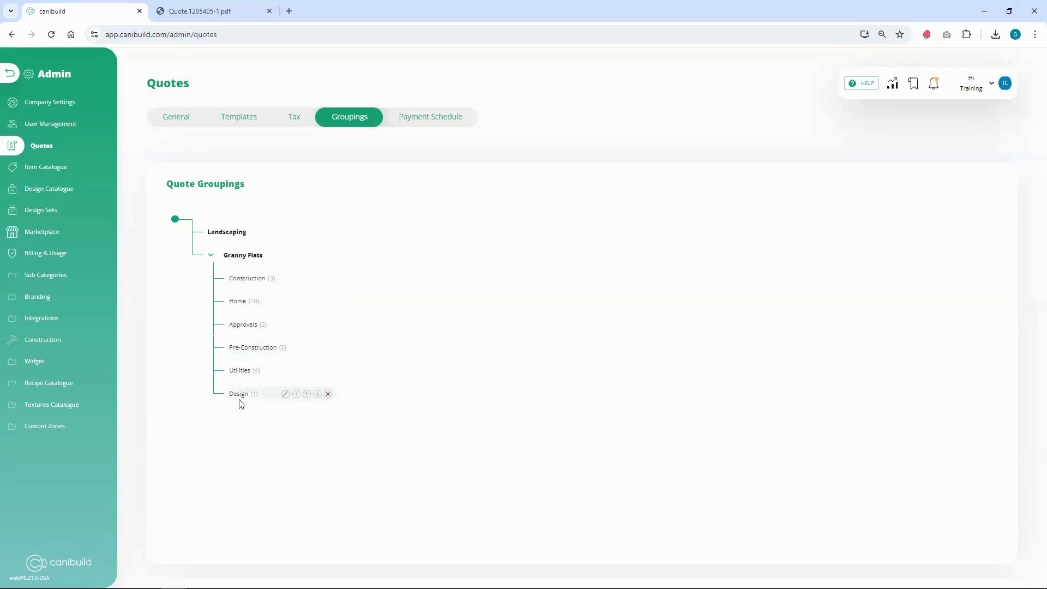
# Step: Try a $10000 deposit in the Payment Schedule with the note "On Signing of contract"
pyautogui.click(438, 121)
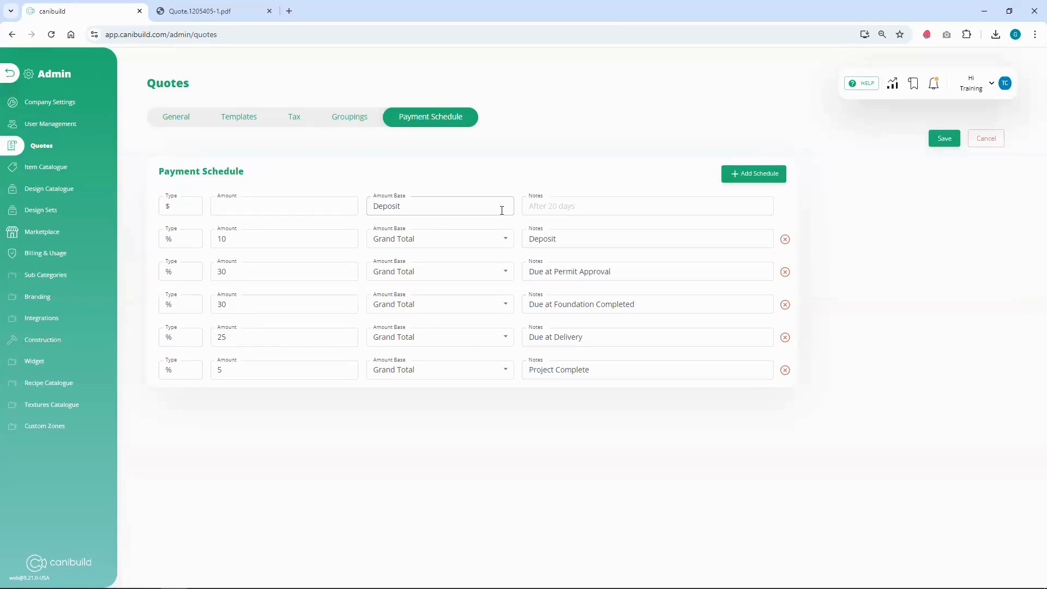
pyautogui.click(230, 207)
pyautogui.write('10000')
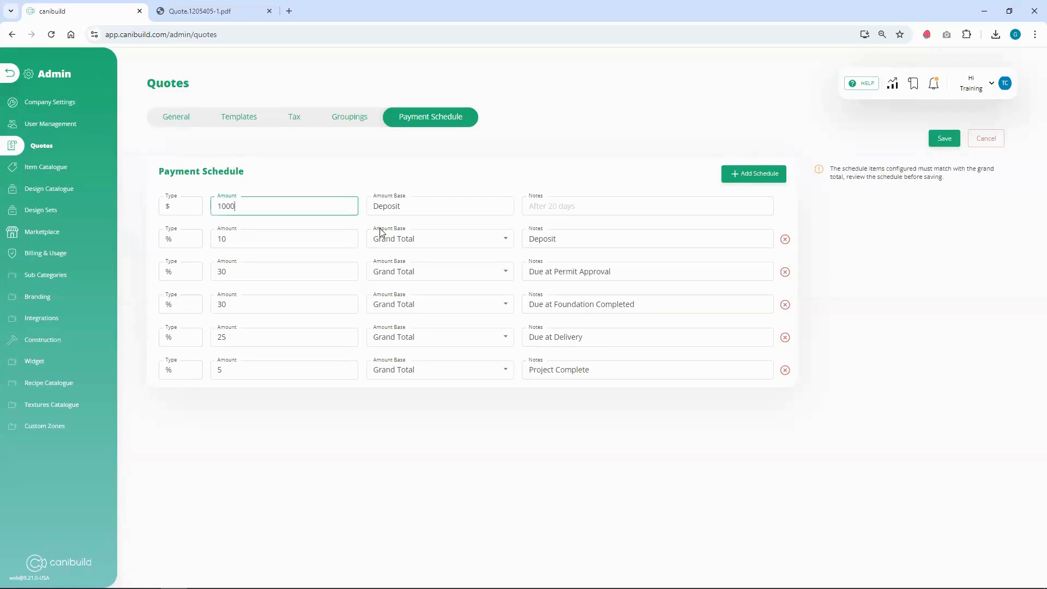
pyautogui.write('0')
pyautogui.click(585, 204)
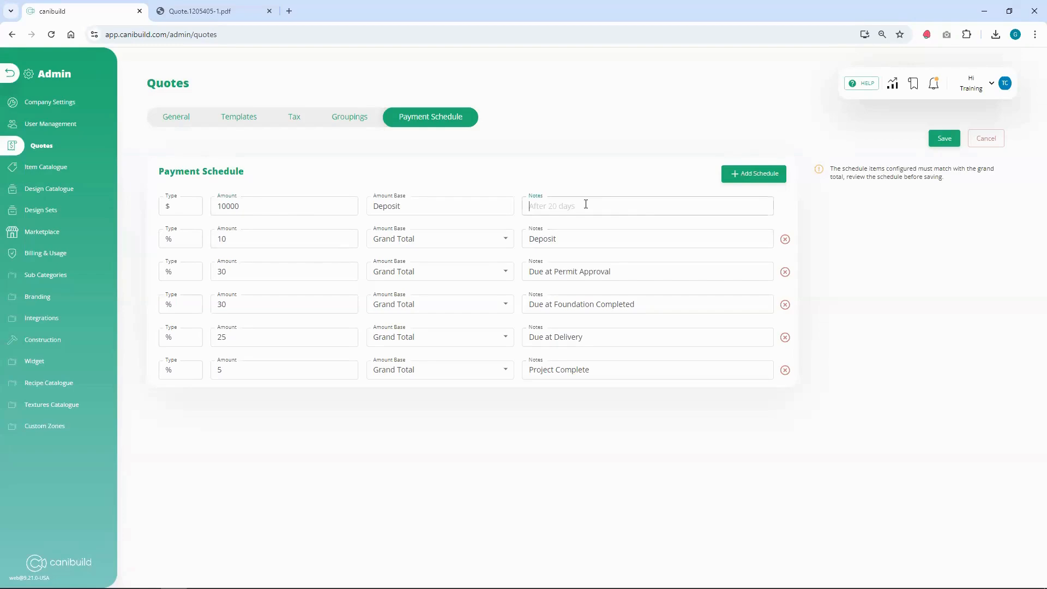
pyautogui.write('A')
pyautogui.press('BackSpace')
pyautogui.write('On Signing of contract')
# Step: Clear the note and the amount from the Payment Schedule's Deposit base row
pyautogui.hotkey('ctrl', 'a')
pyautogui.press('BackSpace')
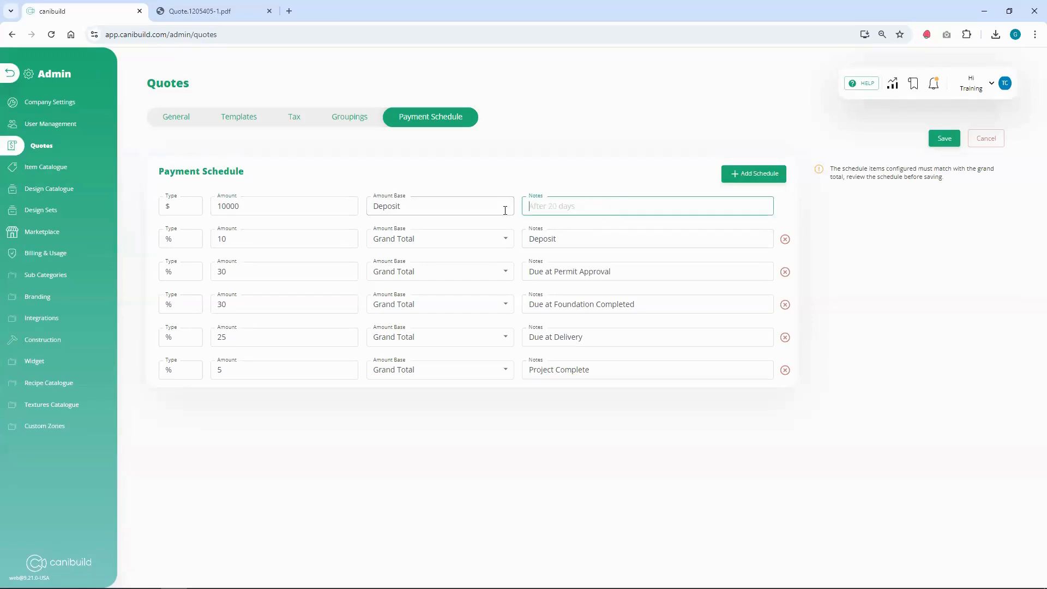
pyautogui.click(262, 205)
pyautogui.hotkey('ctrl', 'a')
pyautogui.press('BackSpace')
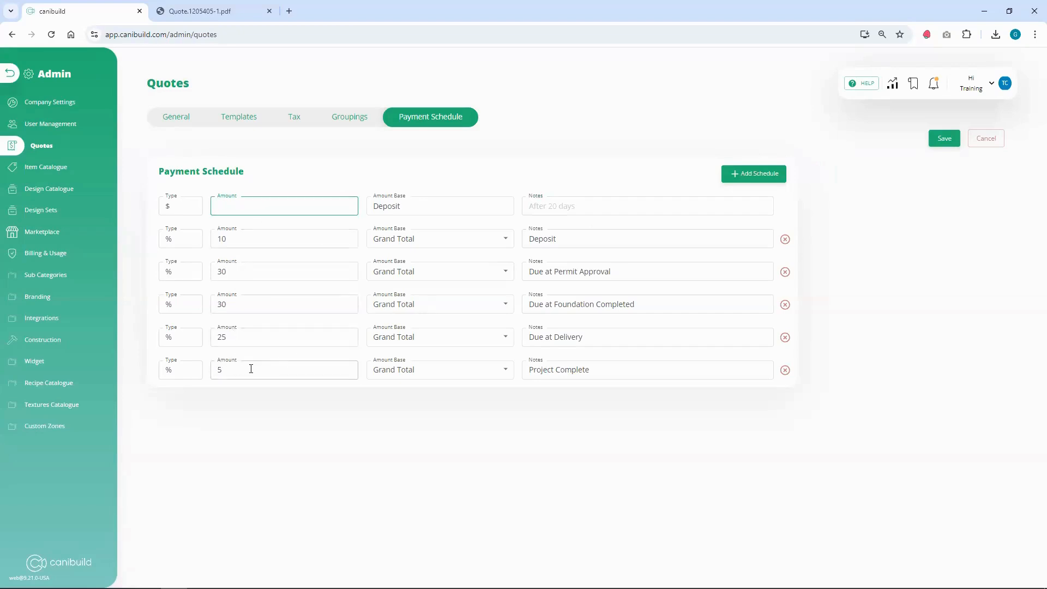
# Step: Try to save the Payment Schedule with an empty Project Complete amount, and restore that amount to 5%
pyautogui.moveTo(251, 369); pyautogui.dragTo(203, 366)
pyautogui.press('BackSpace')
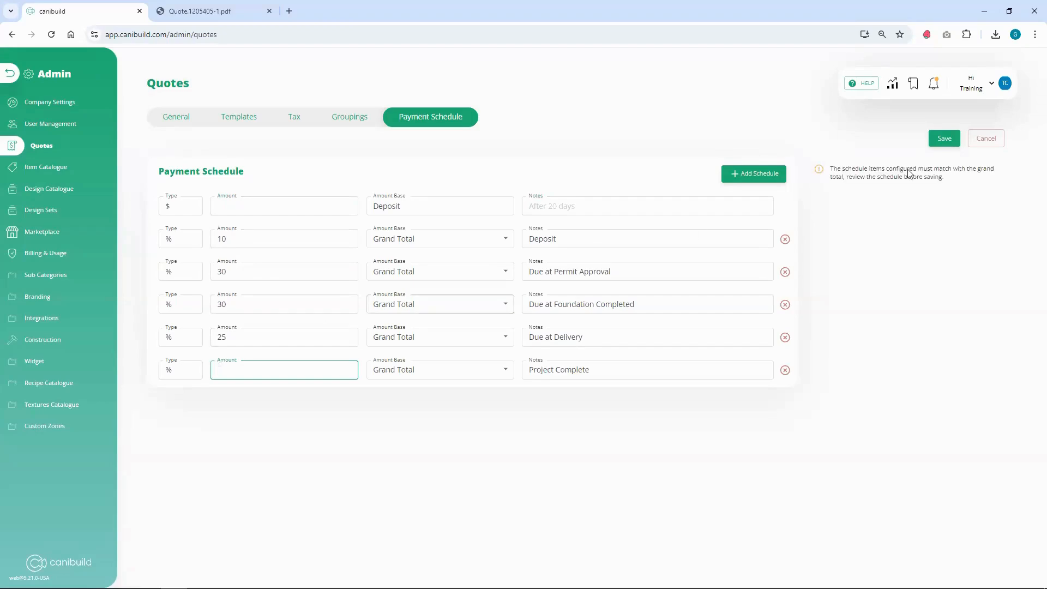
pyautogui.click(944, 140)
pyautogui.click(303, 378)
pyautogui.write('5')
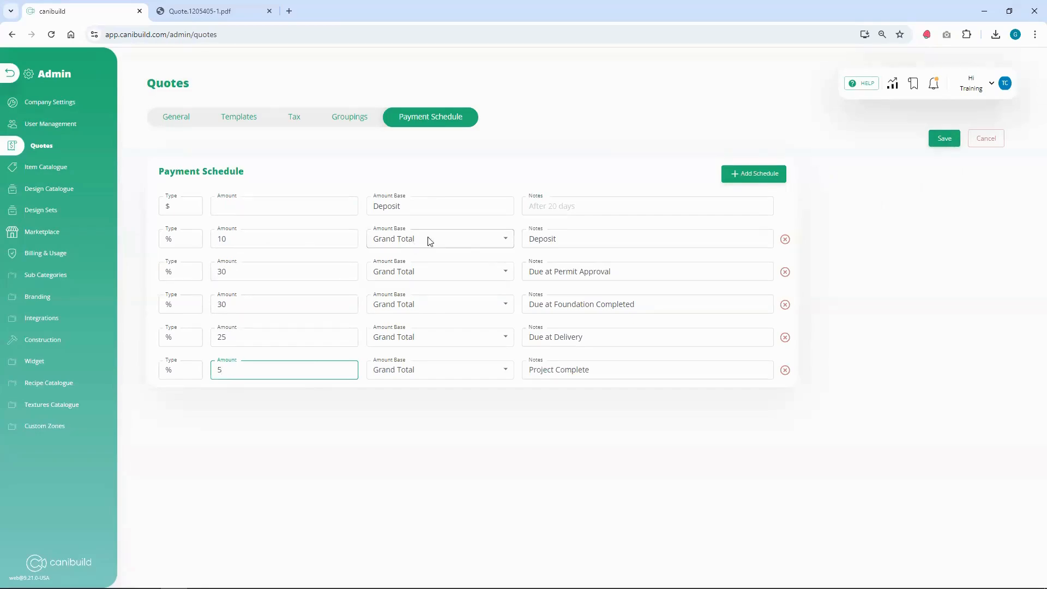
# Step: Keep Grand Total as the amount base for the Due at Permit Approval row and save the Payment Schedule
pyautogui.click(433, 274)
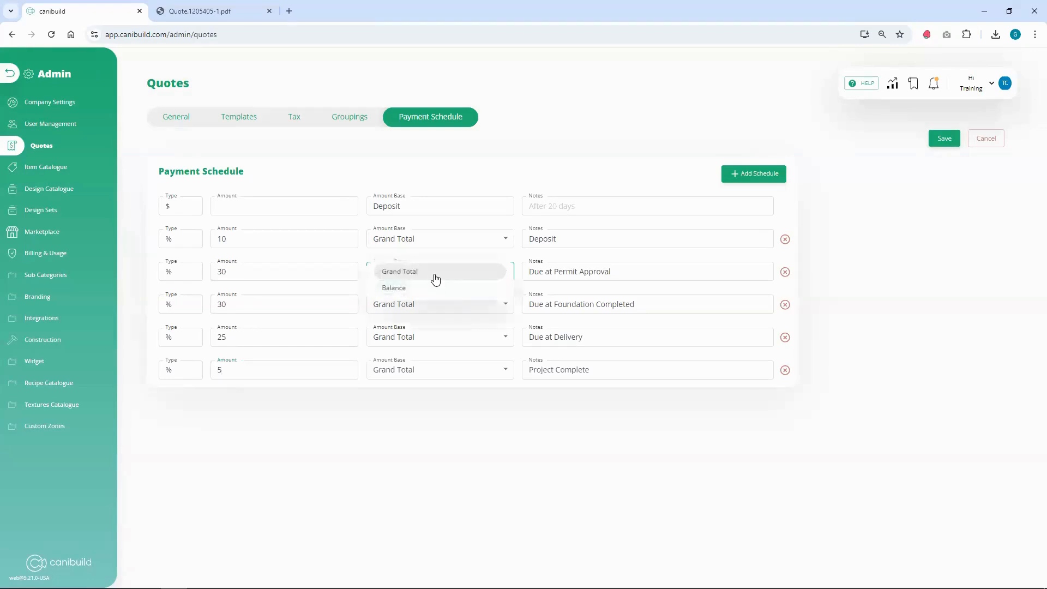
pyautogui.click(435, 273)
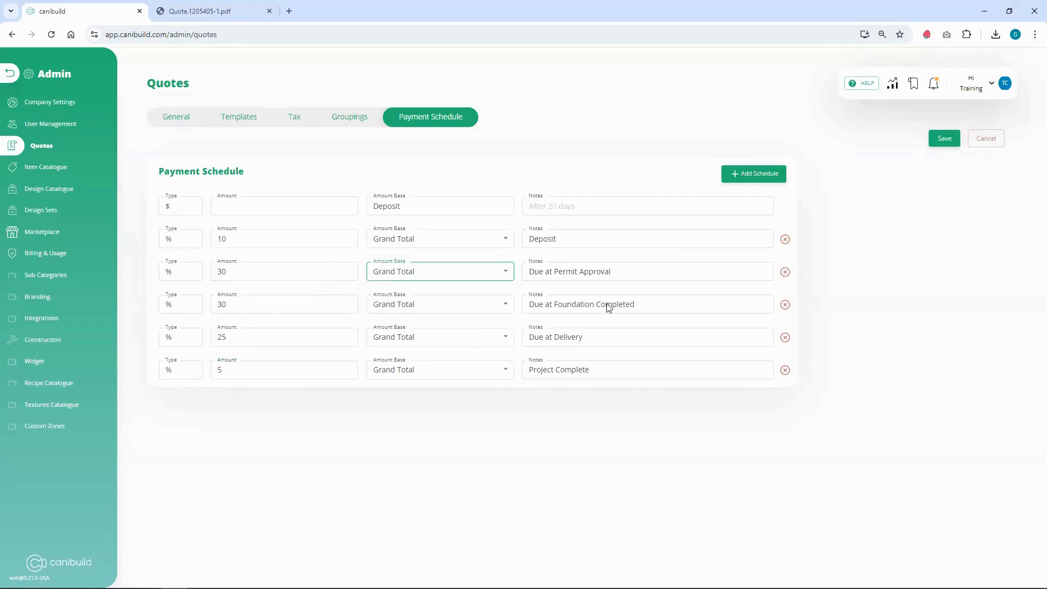
pyautogui.click(943, 143)
# Step: Open the Branding settings and look at the colour picker for the flyer's Logo Backing
pyautogui.click(37, 298)
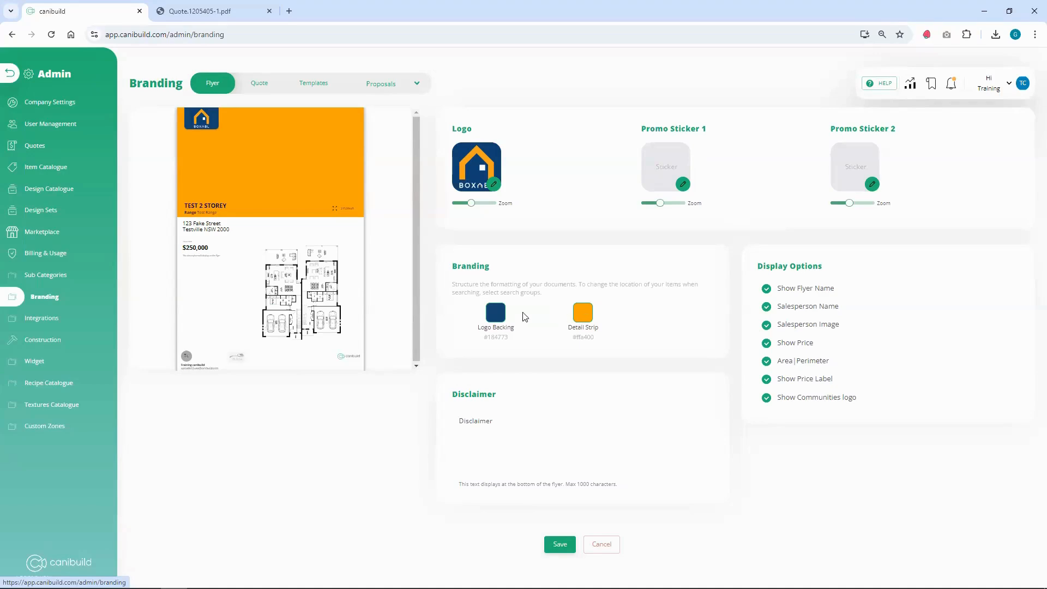
pyautogui.click(501, 318)
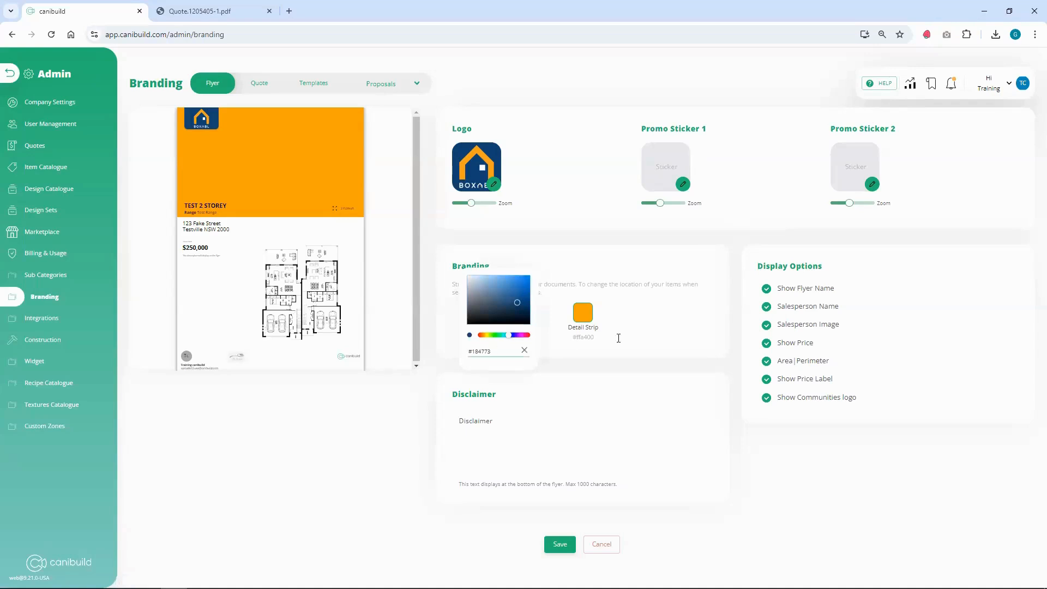
pyautogui.click(657, 339)
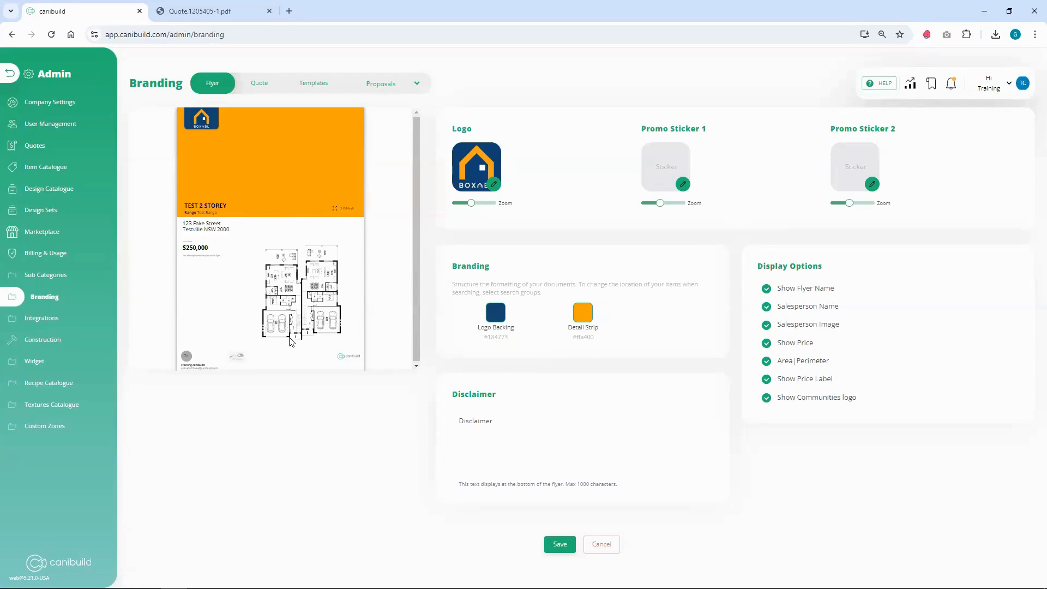
# Step: Turn off Show Communities logo, Show Price Label and Show Price in the flyer's display options
pyautogui.click(766, 398)
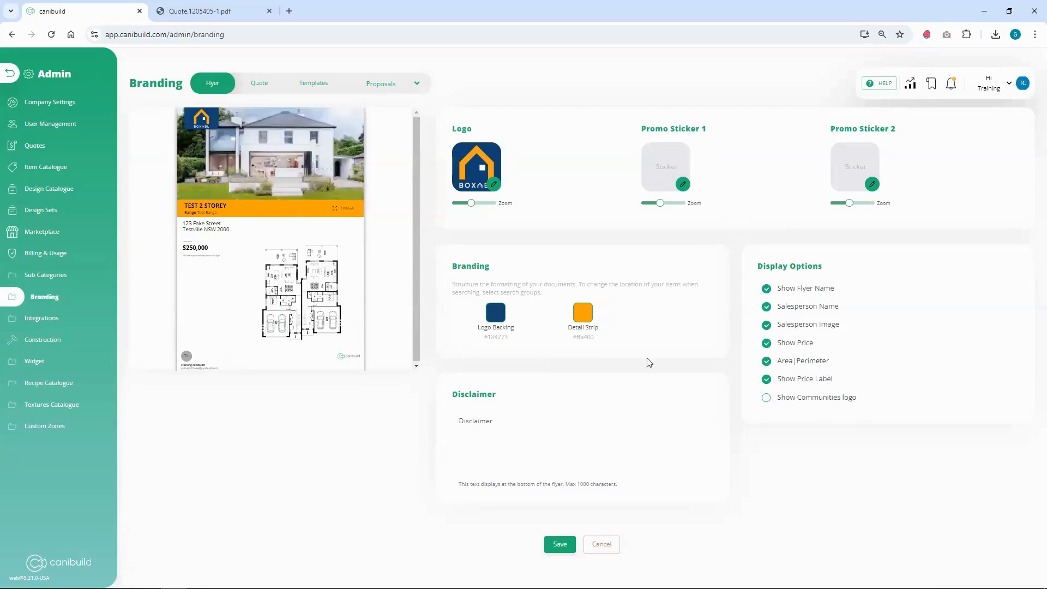
pyautogui.click(767, 381)
pyautogui.click(767, 344)
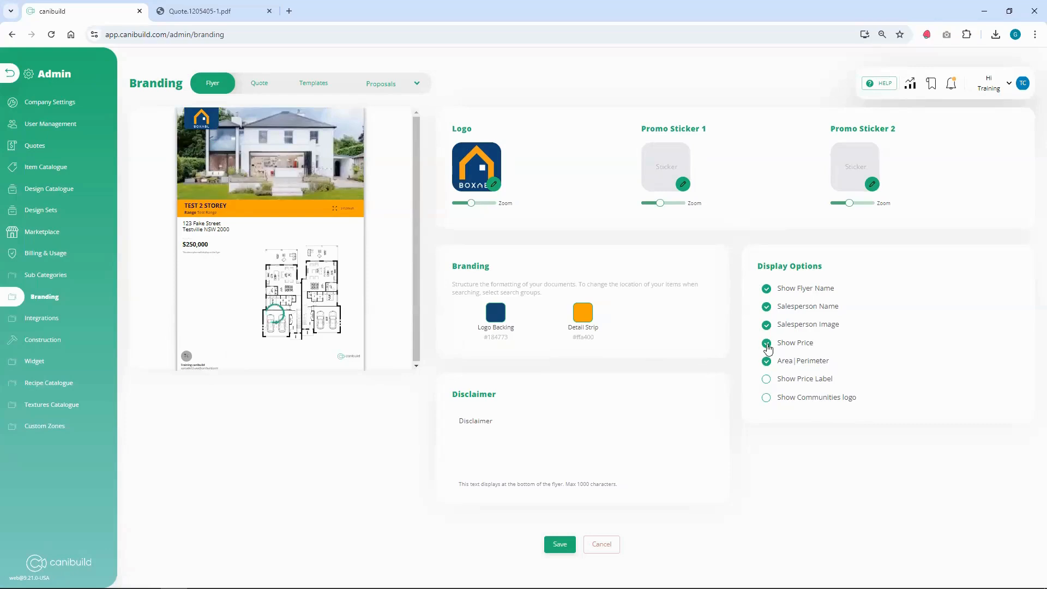
pyautogui.click(767, 344)
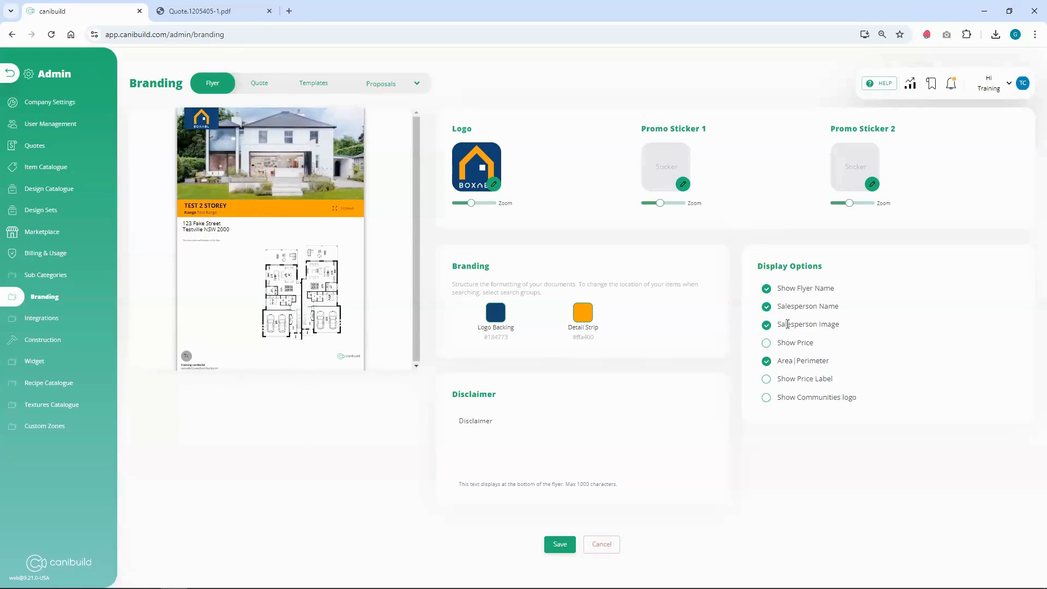
# Step: Open the user profile, check its photo, name and mobile number fields, and close it without changes
pyautogui.click(990, 86)
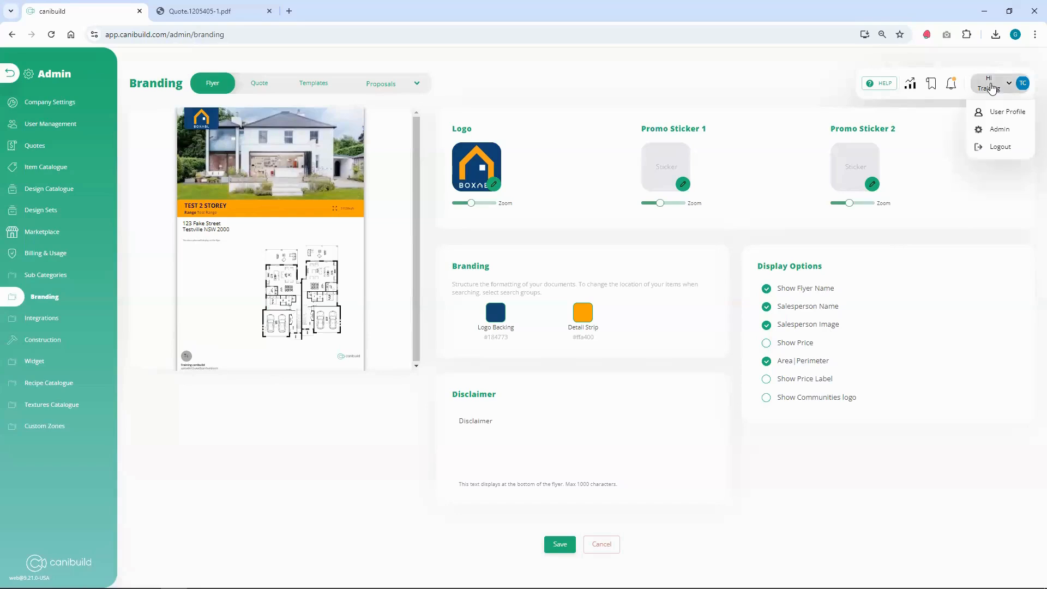
pyautogui.click(1005, 114)
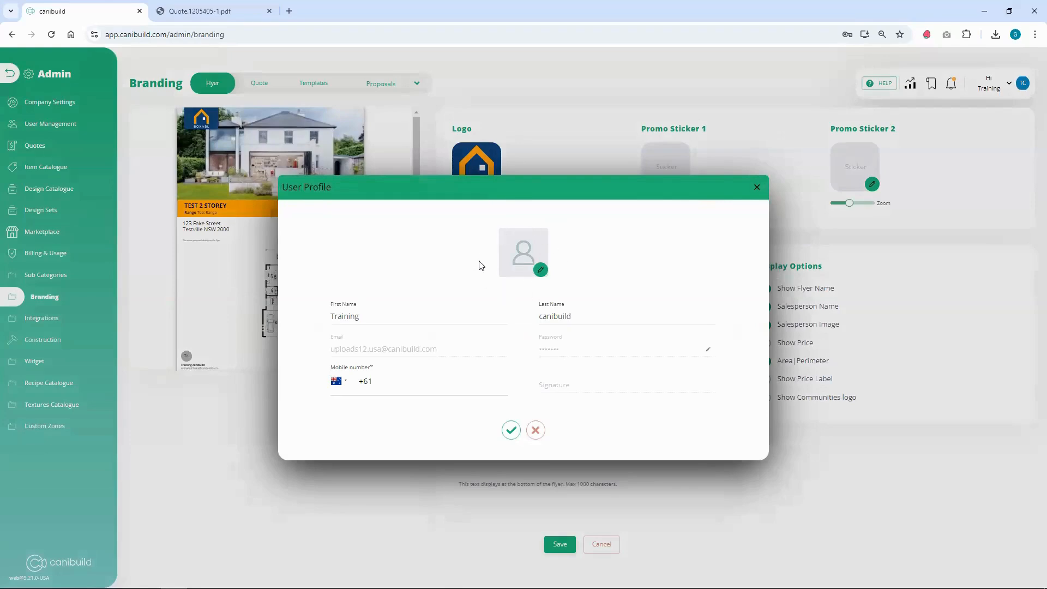
pyautogui.click(342, 316)
pyautogui.click(382, 380)
pyautogui.click(758, 189)
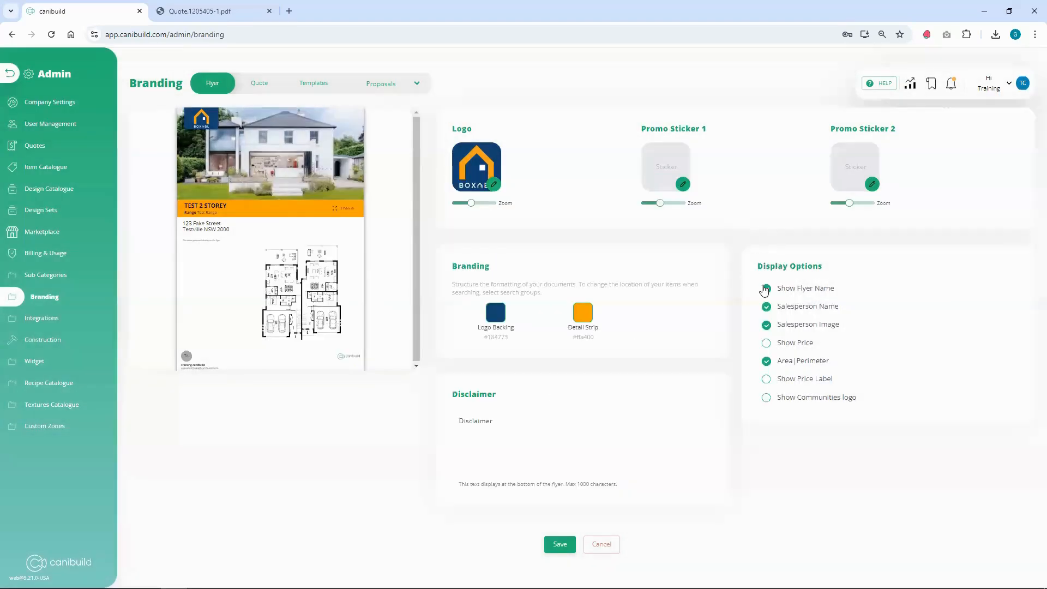
# Step: Save the flyer branding with Salesperson Image kept on, and open the list of branding templates
pyautogui.click(769, 326)
pyautogui.click(560, 544)
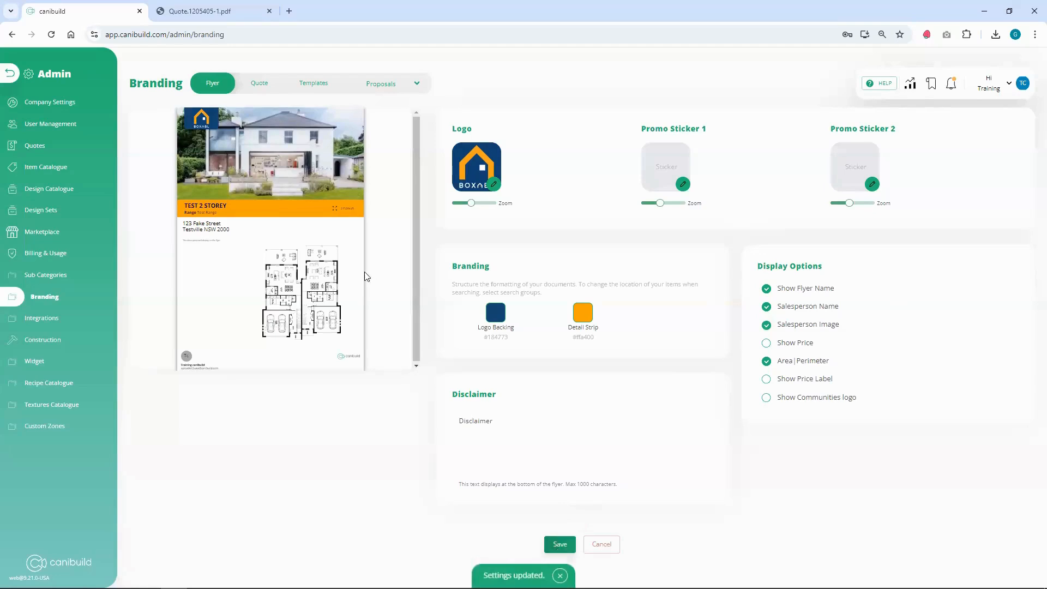
pyautogui.click(316, 84)
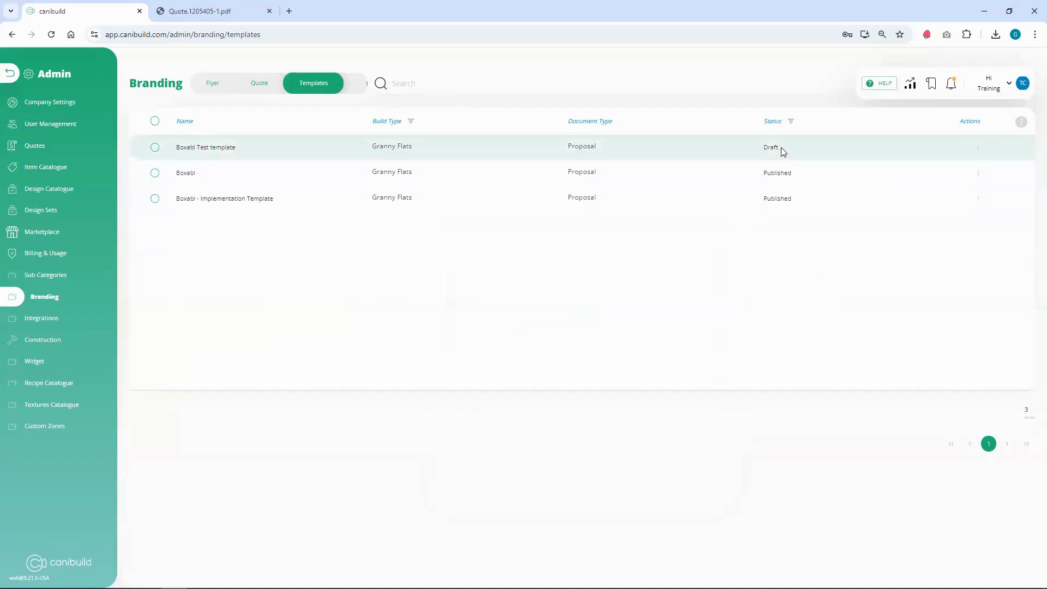
# Step: Open the Boxabl proposal template for editing and read through the preview of its first External Document
pyautogui.click(981, 177)
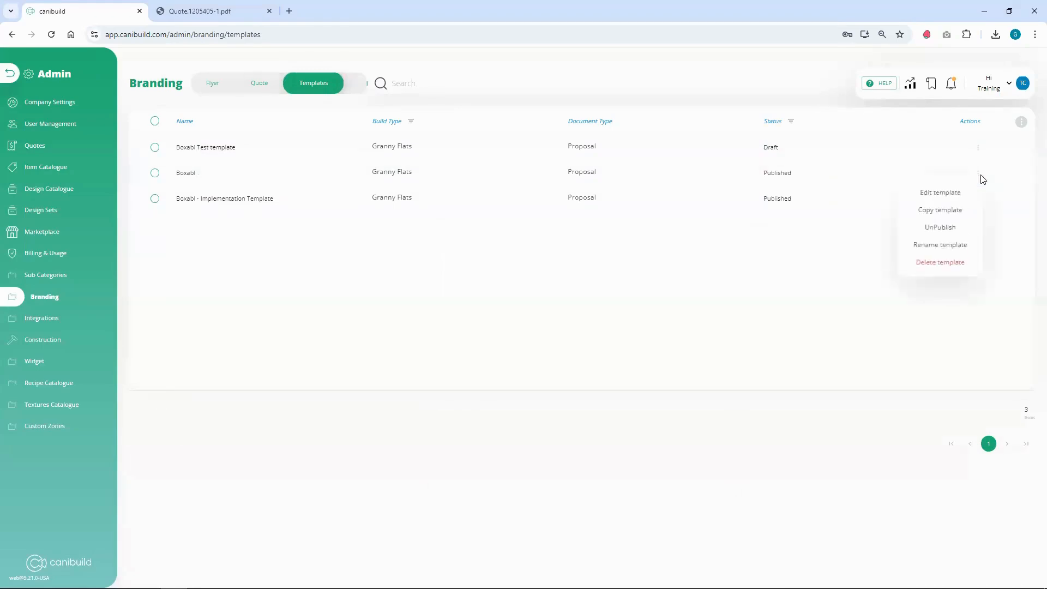
pyautogui.click(949, 194)
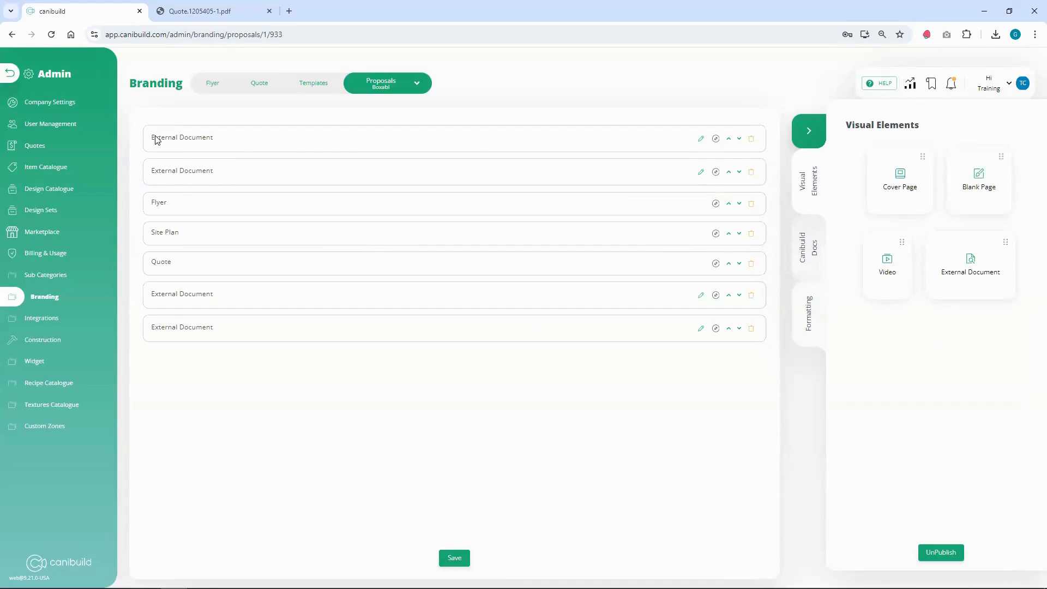
pyautogui.click(716, 140)
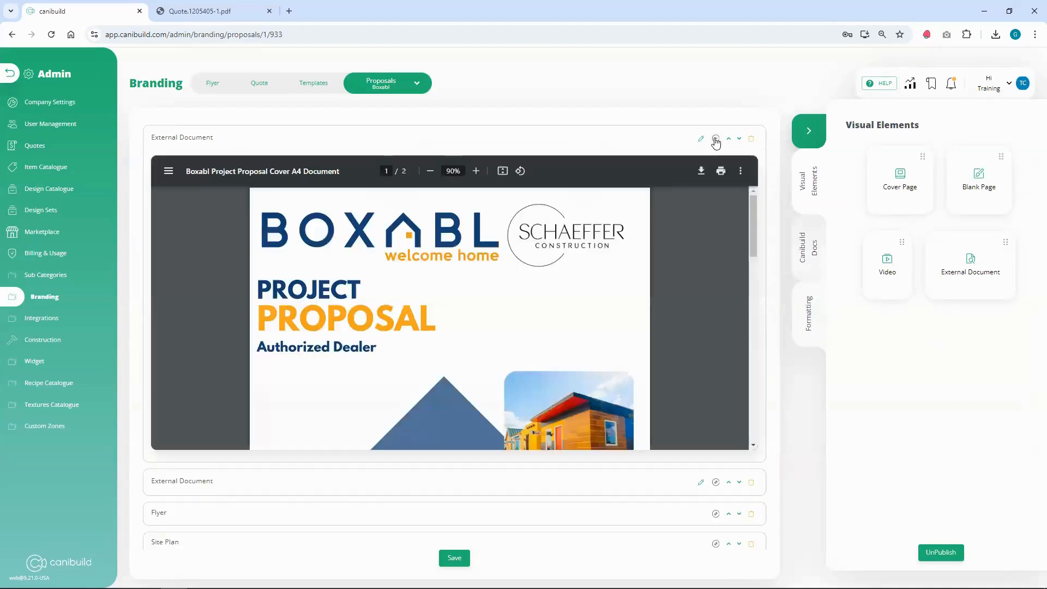
pyautogui.scroll(-5, 399, 311)
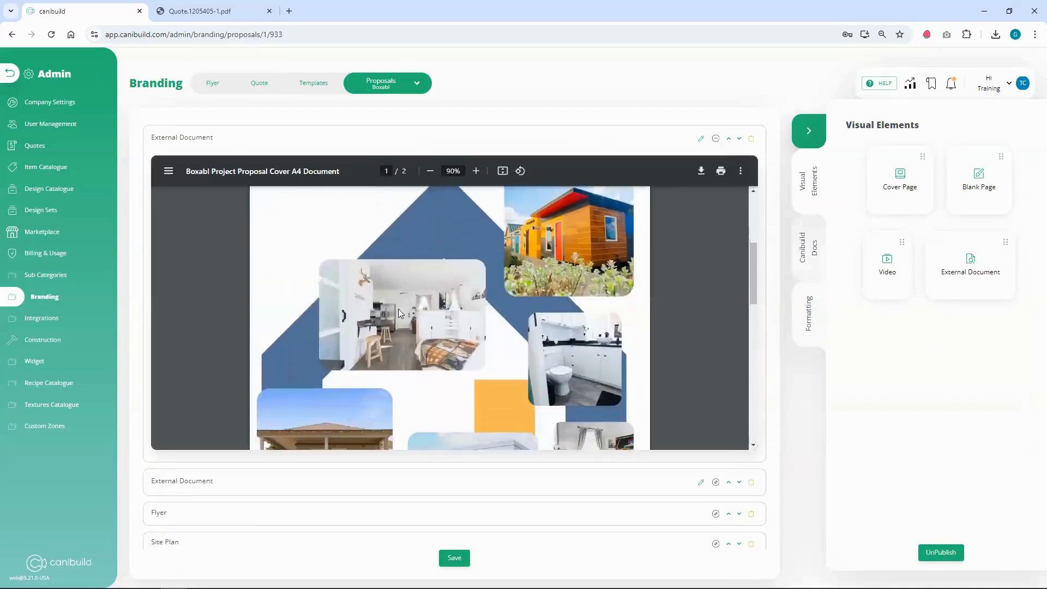
pyautogui.scroll(-5, 398, 309)
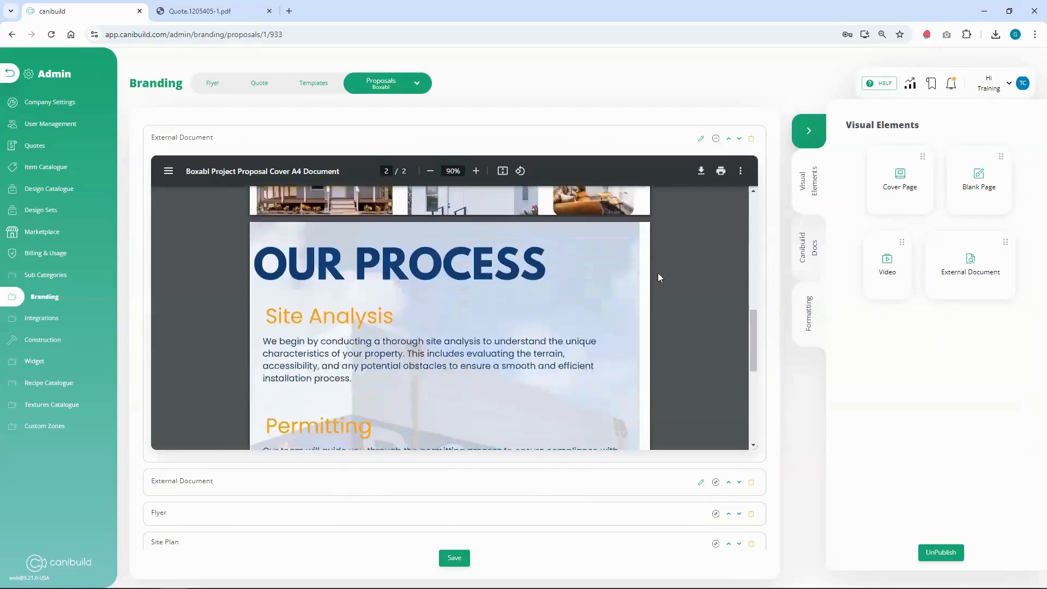
pyautogui.scroll(-4, 754, 318)
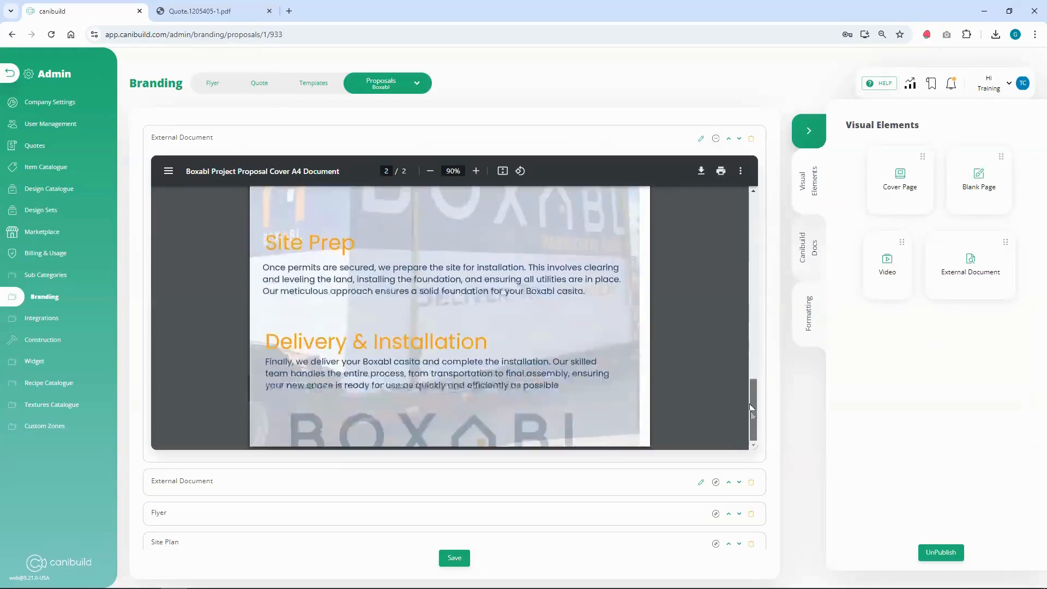
pyautogui.scroll(15, 743, 256)
pyautogui.click(716, 139)
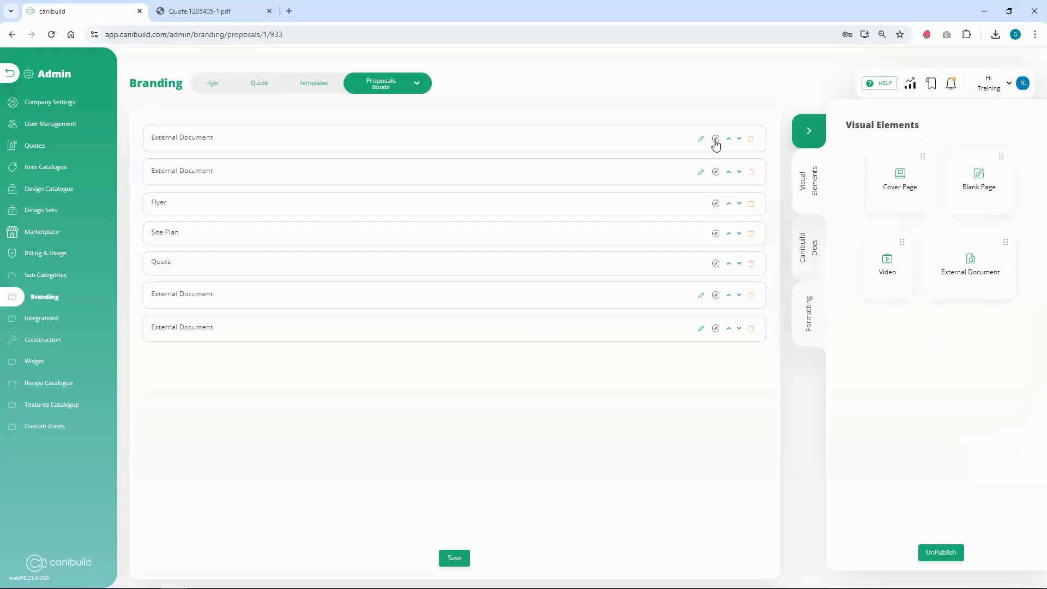
# Step: Preview the proposal's second External Document, the consumer look book, and collapse it again
pyautogui.click(719, 175)
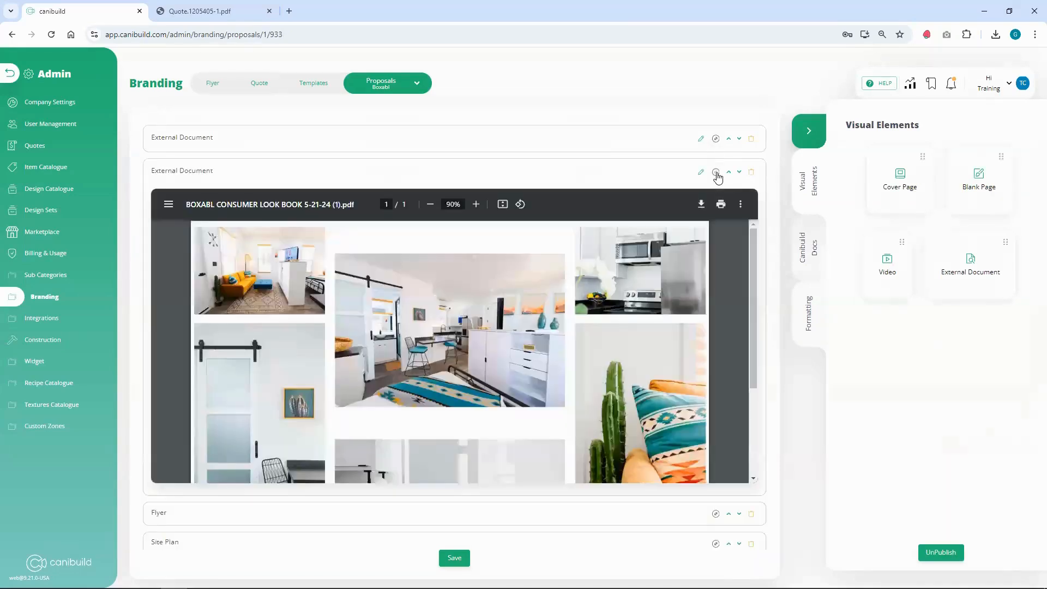
pyautogui.scroll(-1, 637, 314)
pyautogui.moveTo(752, 270); pyautogui.dragTo(756, 210)
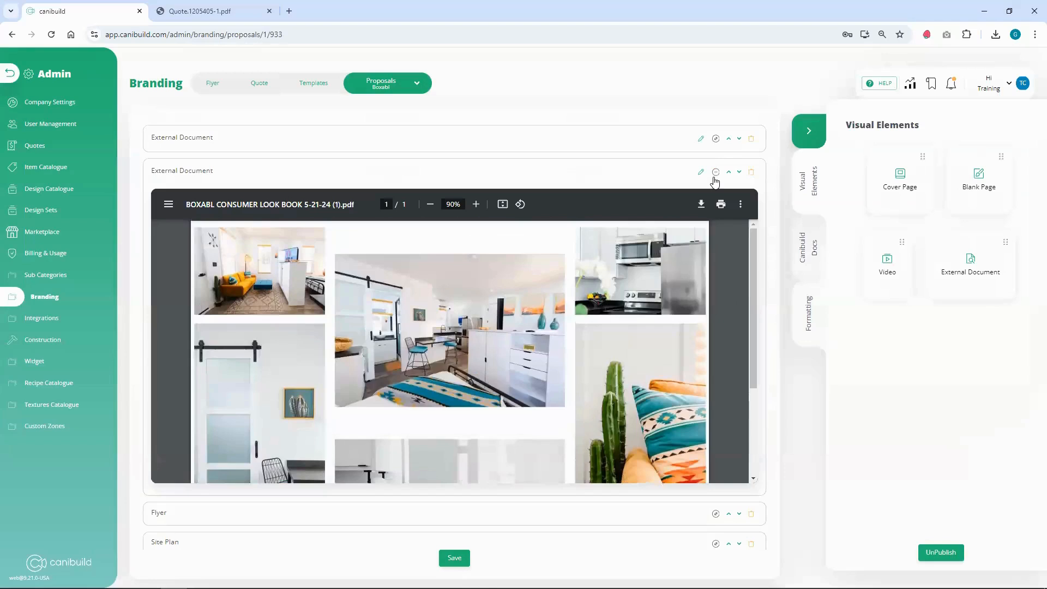
pyautogui.click(715, 173)
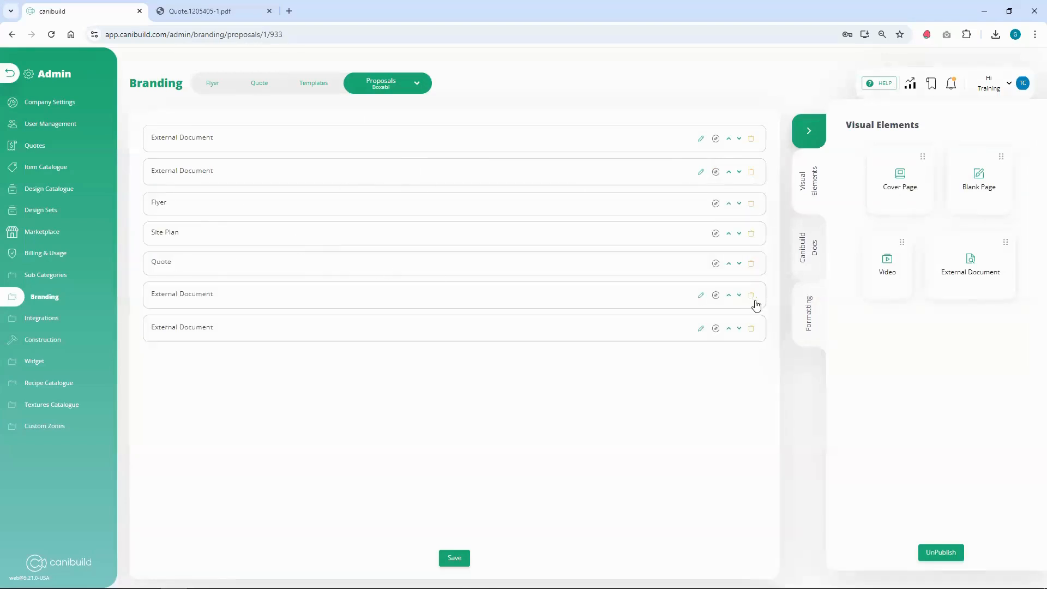
# Step: Preview the two External Documents that follow the Quote section and collapse them again
pyautogui.click(716, 296)
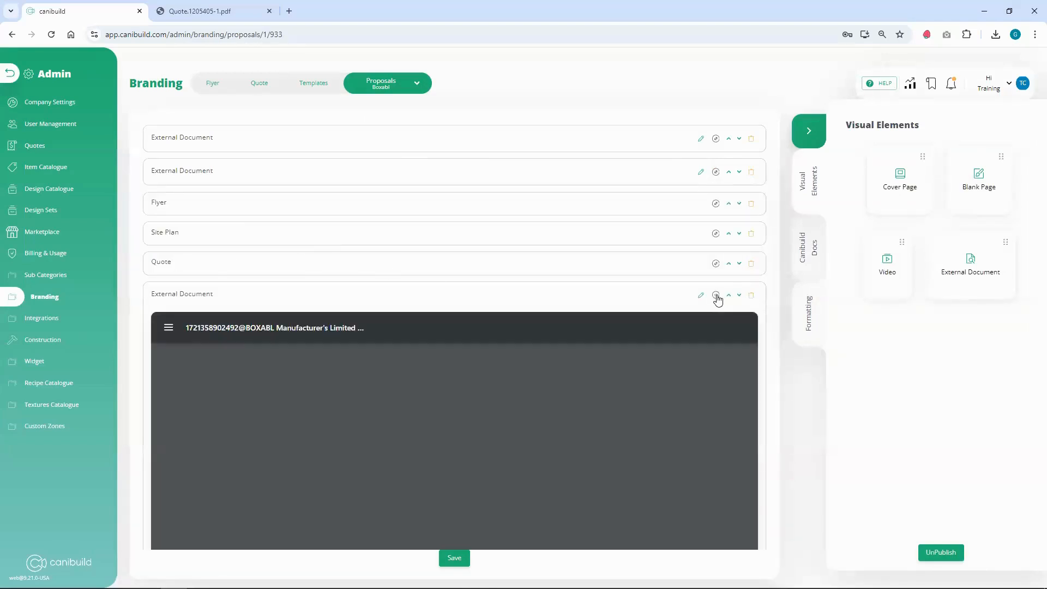
pyautogui.click(716, 295)
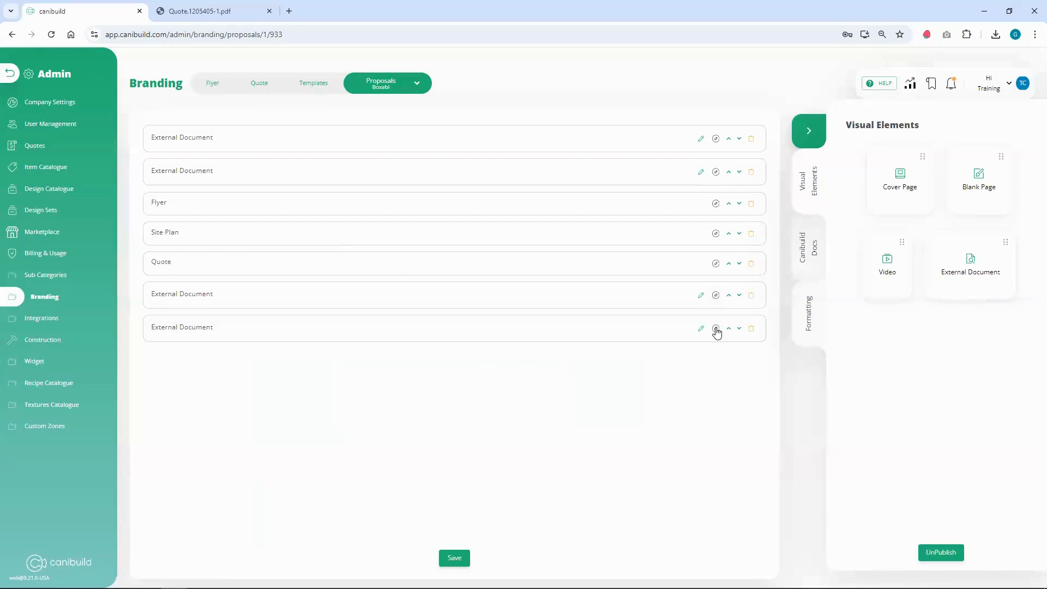
pyautogui.click(716, 329)
pyautogui.scroll(-1, 718, 333)
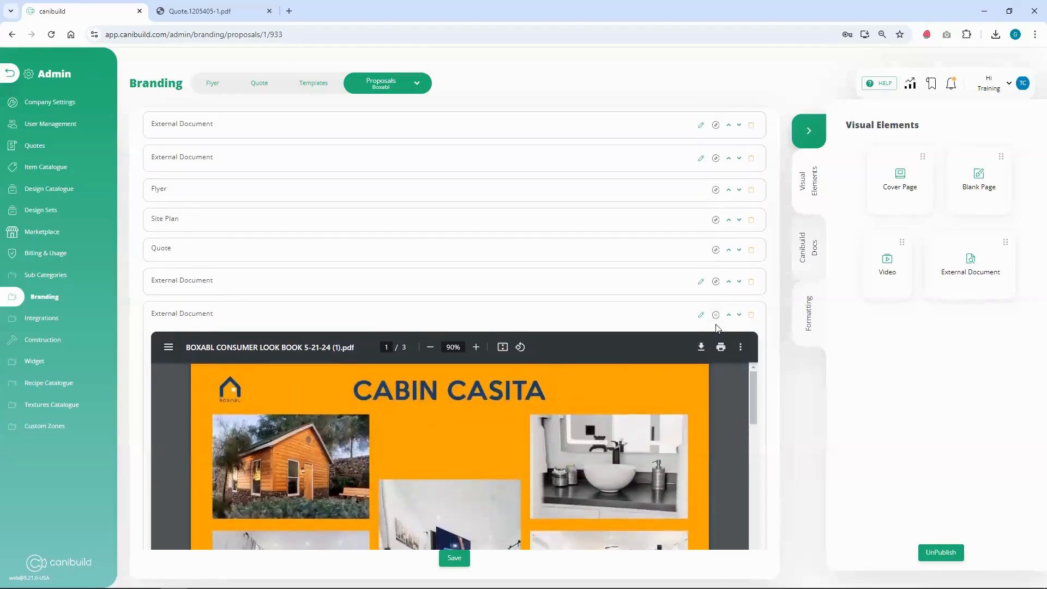
pyautogui.click(716, 316)
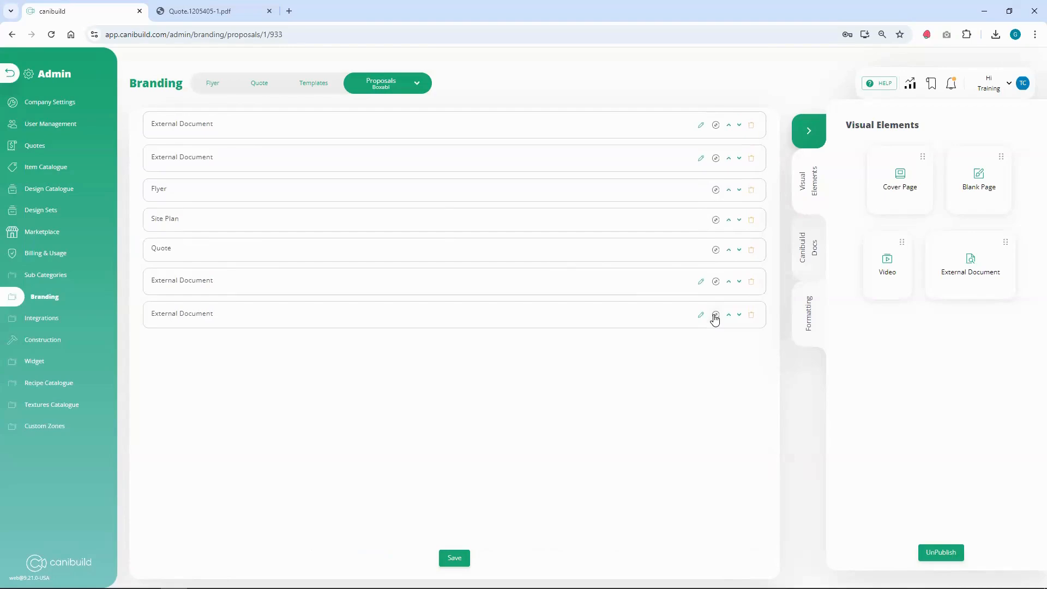
# Step: Save the Boxabl proposal template and look through the Canibuild Docs elements that can be added to it
pyautogui.click(456, 559)
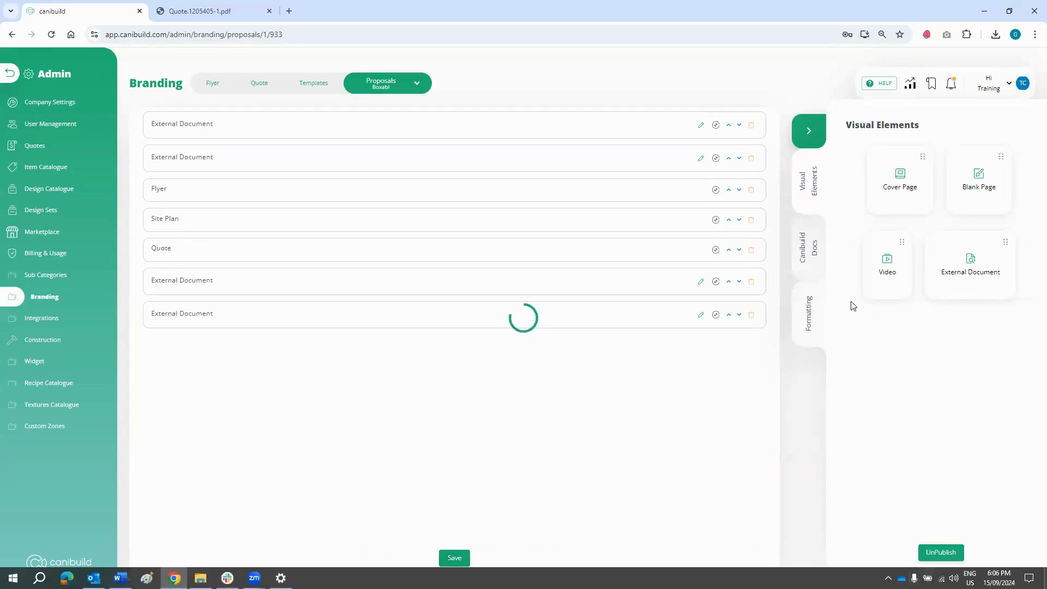
pyautogui.click(813, 249)
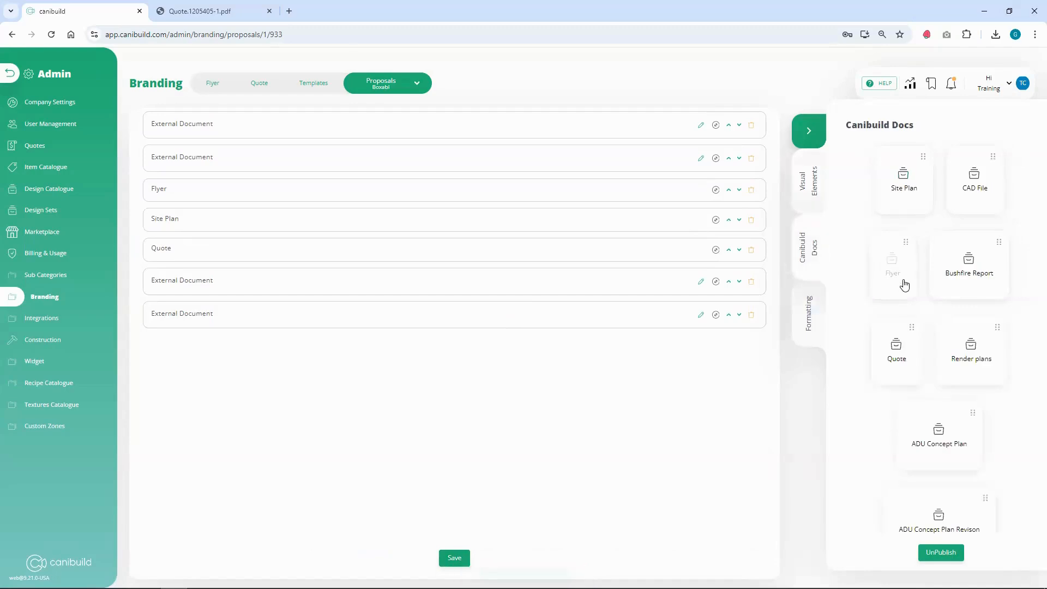
pyautogui.scroll(-1, 905, 285)
pyautogui.scroll(-1, 905, 285)
pyautogui.scroll(1, 905, 286)
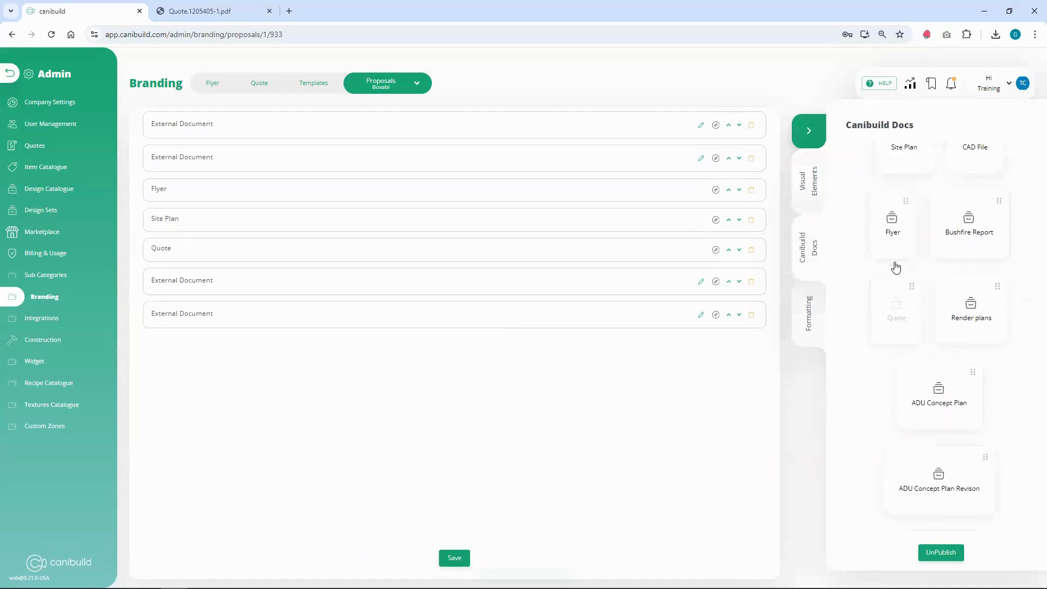
pyautogui.scroll(1, 902, 206)
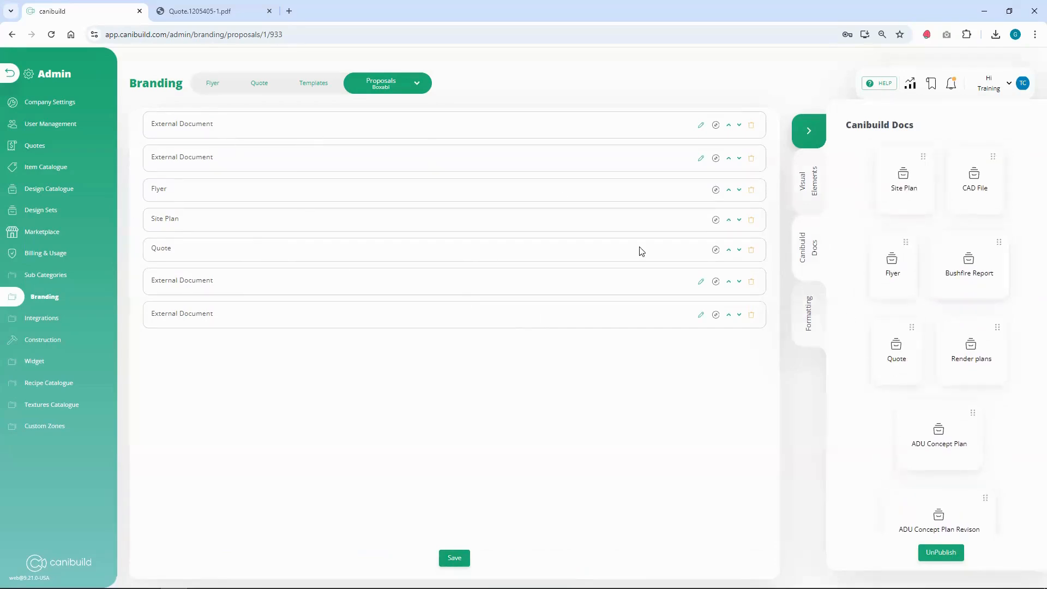
# Step: Try adding a Flyer section at the end of the proposal, and remove that section
pyautogui.click(900, 267)
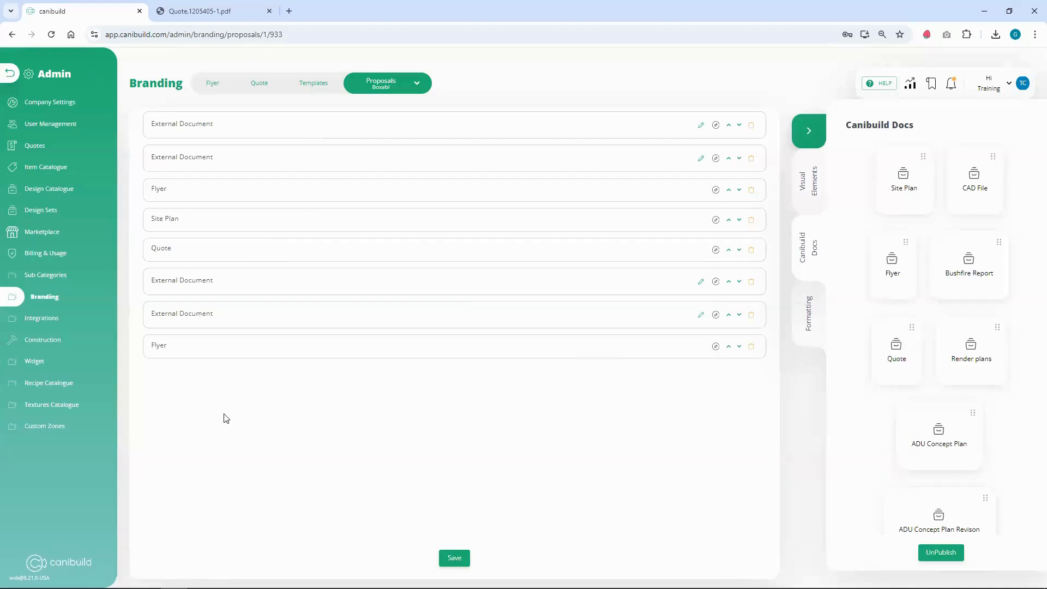
pyautogui.moveTo(170, 335); pyautogui.dragTo(171, 376)
pyautogui.click(752, 348)
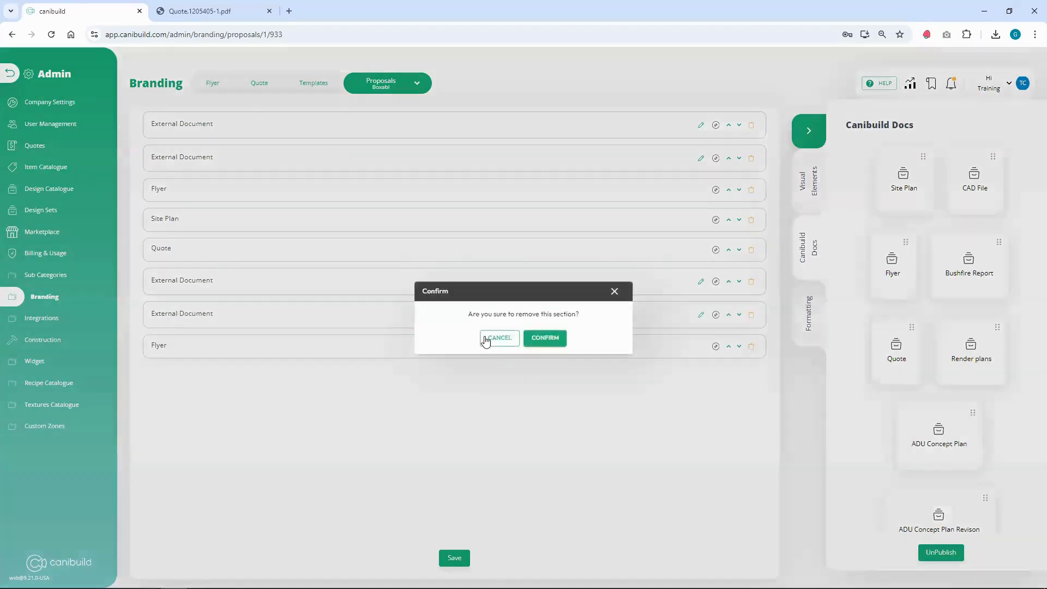
pyautogui.click(542, 338)
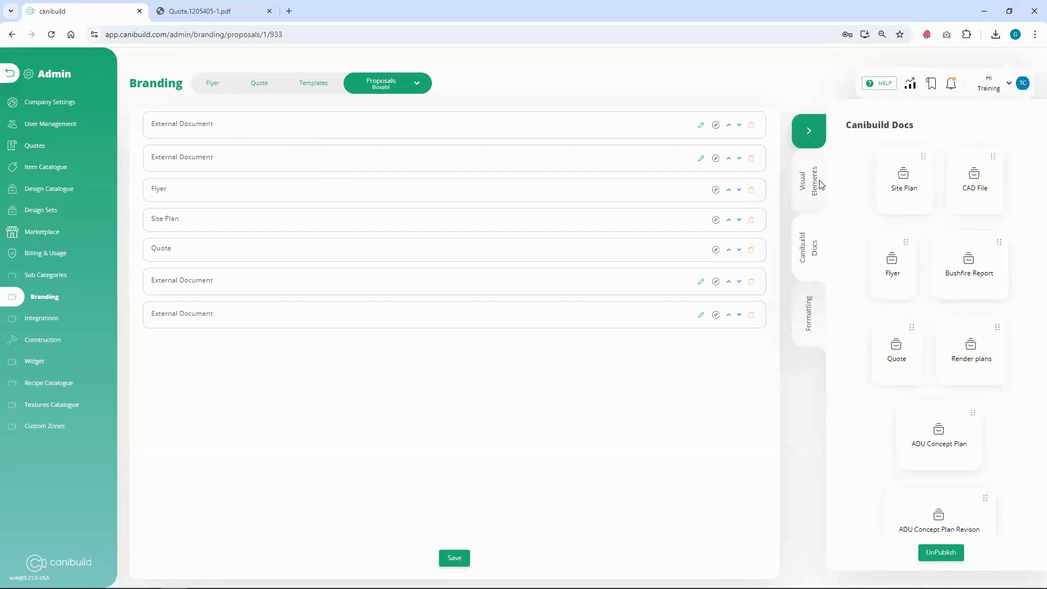
# Step: Try adding an External Document section at the end of the proposal, look at its PDF upload option, and remove the section
pyautogui.click(803, 186)
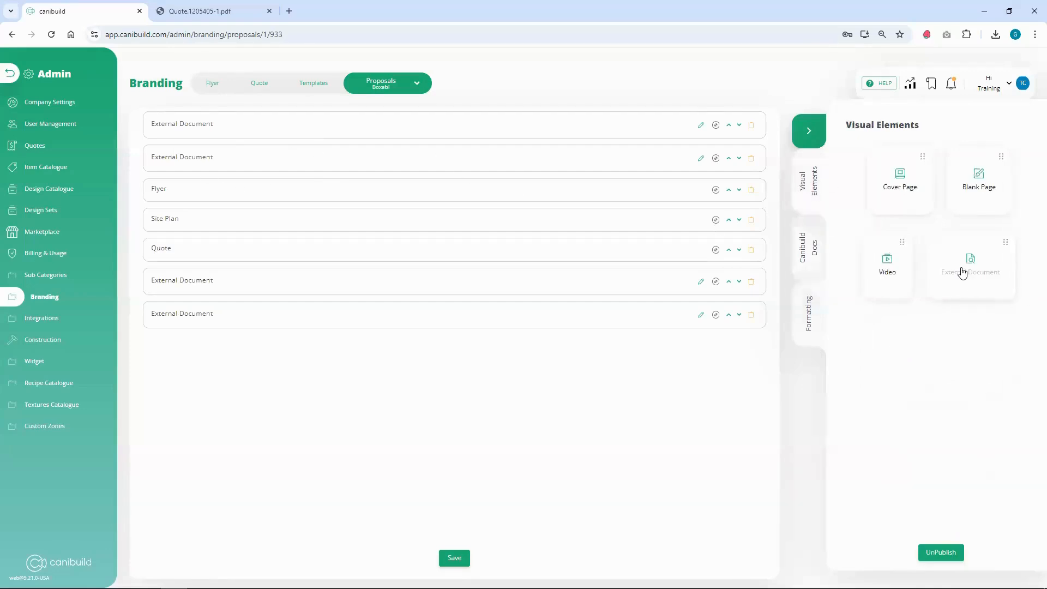
pyautogui.moveTo(961, 272); pyautogui.dragTo(662, 313)
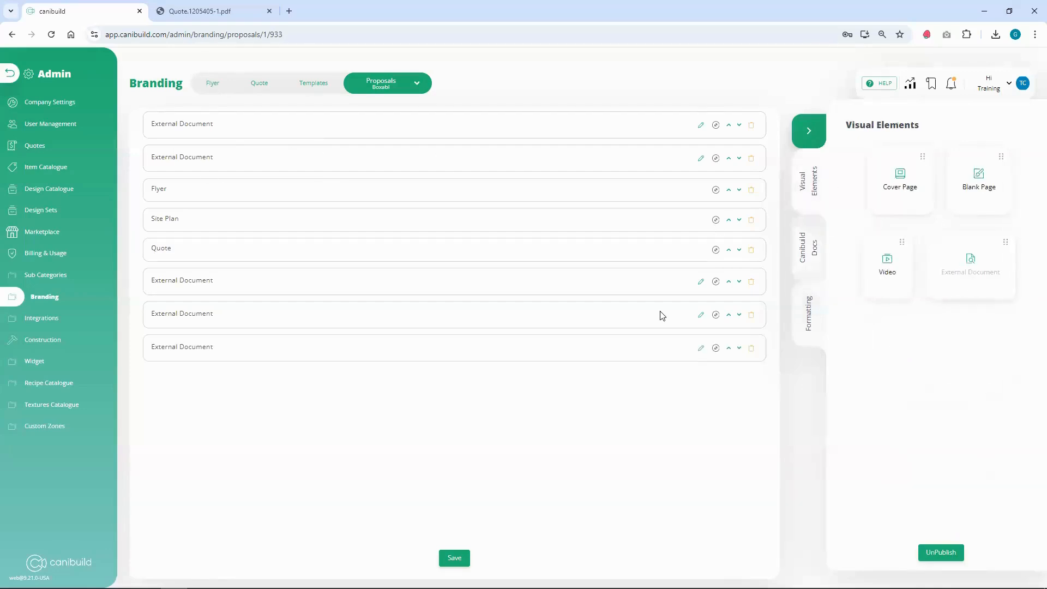
pyautogui.click(701, 348)
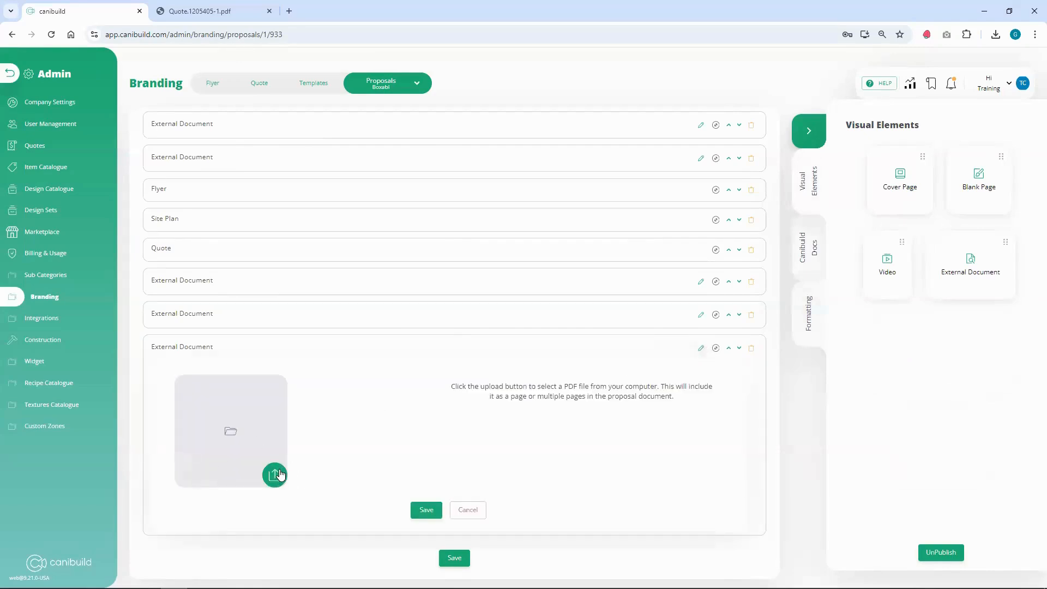
pyautogui.click(469, 511)
pyautogui.click(751, 348)
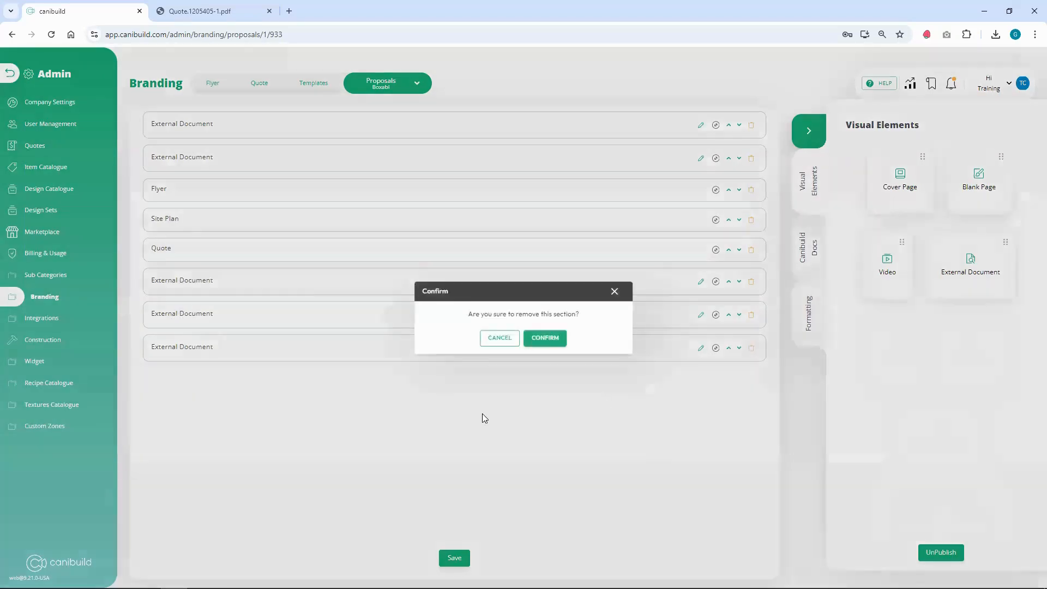
pyautogui.click(534, 339)
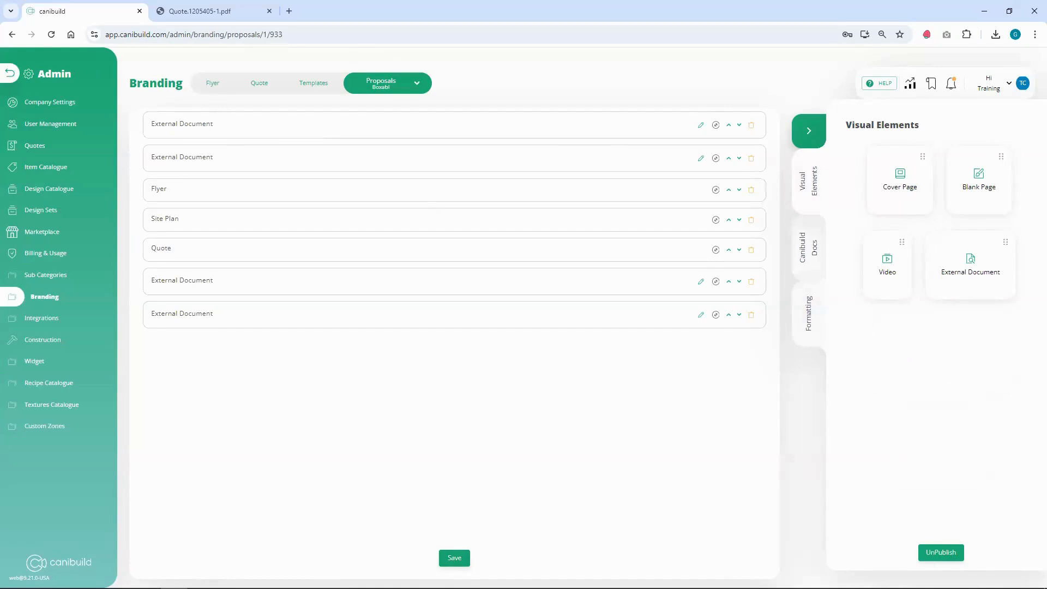
# Step: Leave Admin for the site project's quote and open the details of the Concrete item under Construction
pyautogui.click(7, 73)
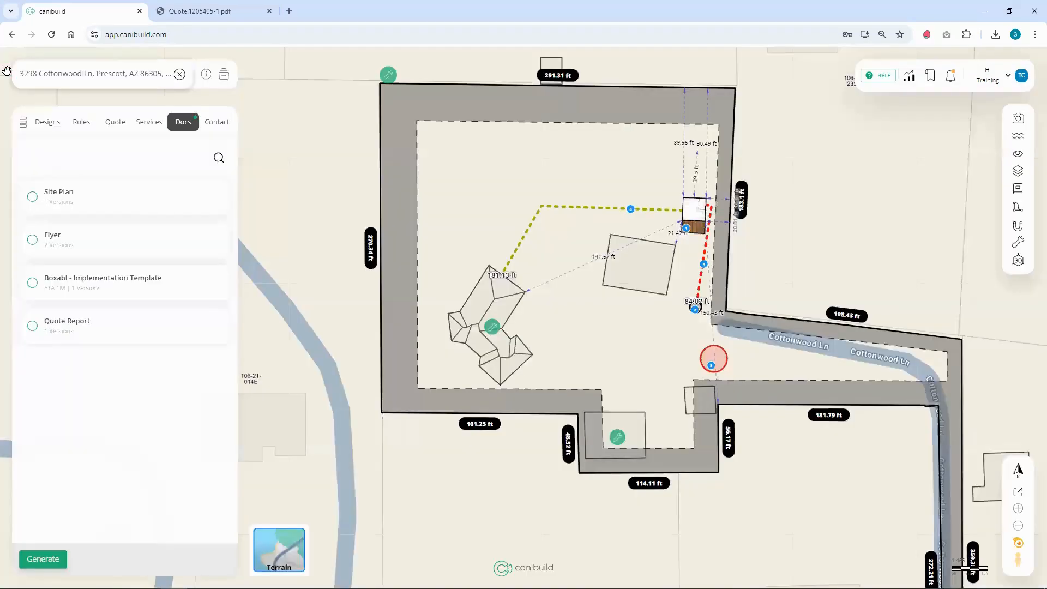
pyautogui.click(115, 123)
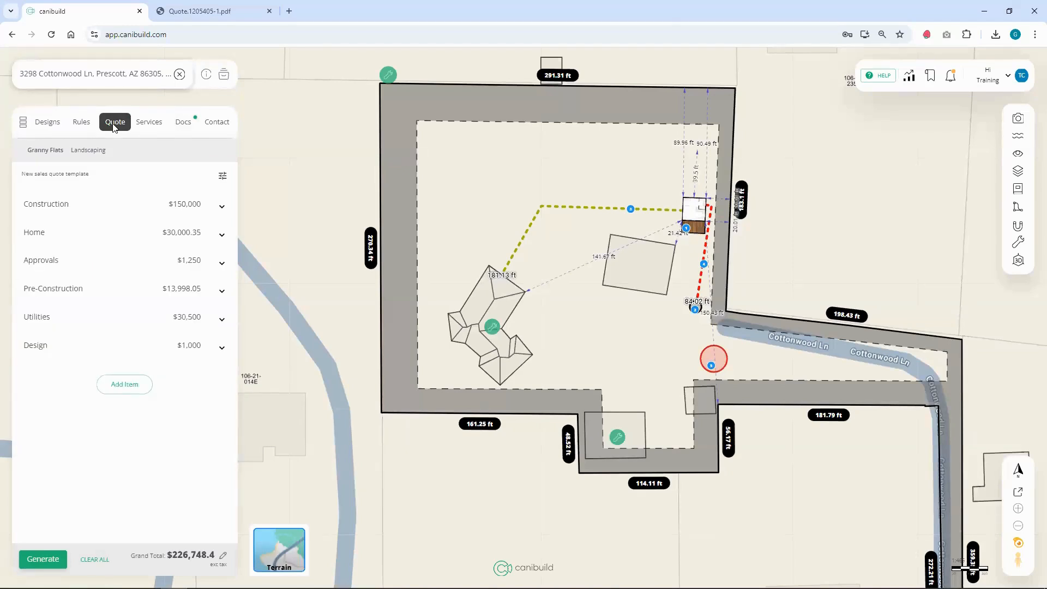
pyautogui.click(50, 210)
pyautogui.click(55, 228)
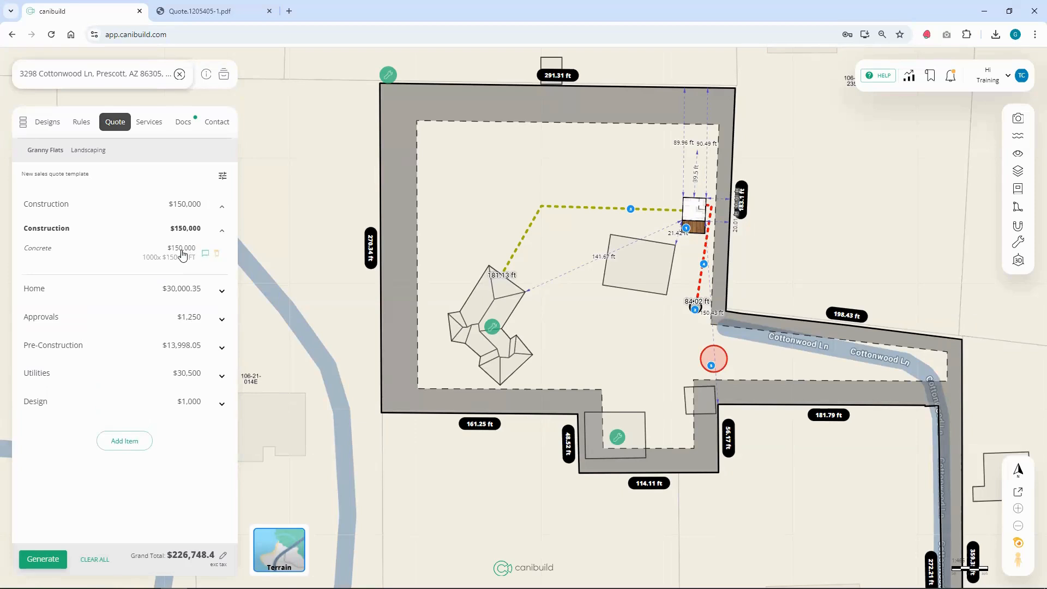
pyautogui.click(46, 255)
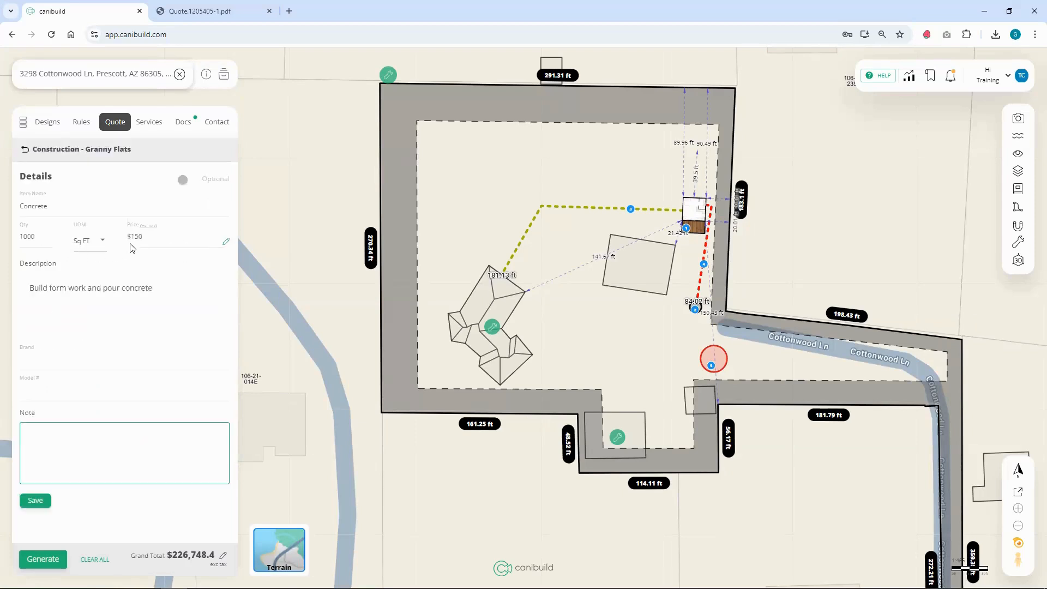
# Step: Apply an additional charge that brings the Concrete price to $160 per Sq FT and save the item
pyautogui.click(225, 241)
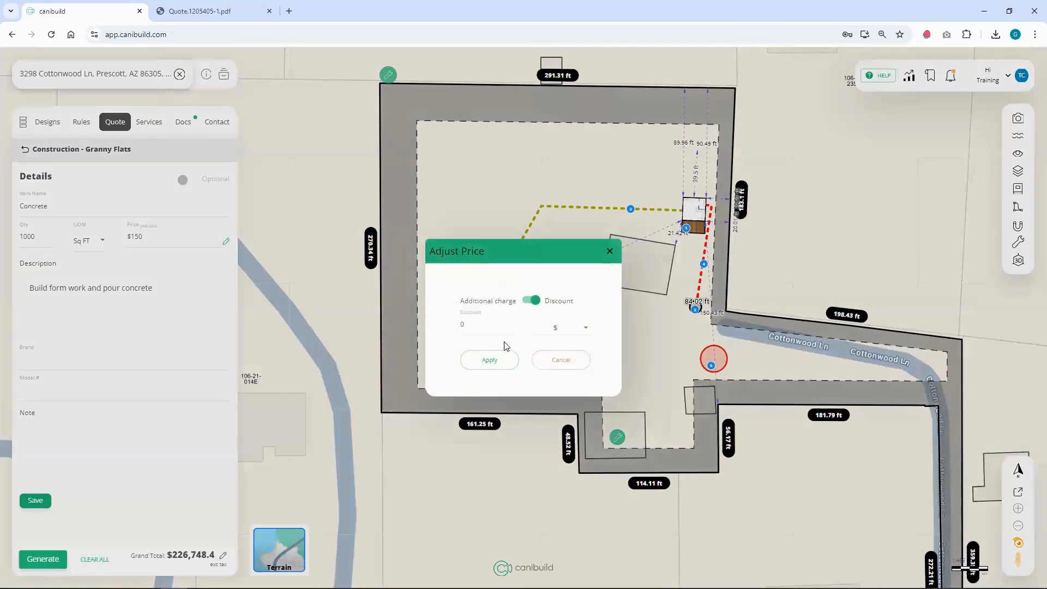
pyautogui.click(526, 301)
pyautogui.click(488, 326)
pyautogui.click(482, 360)
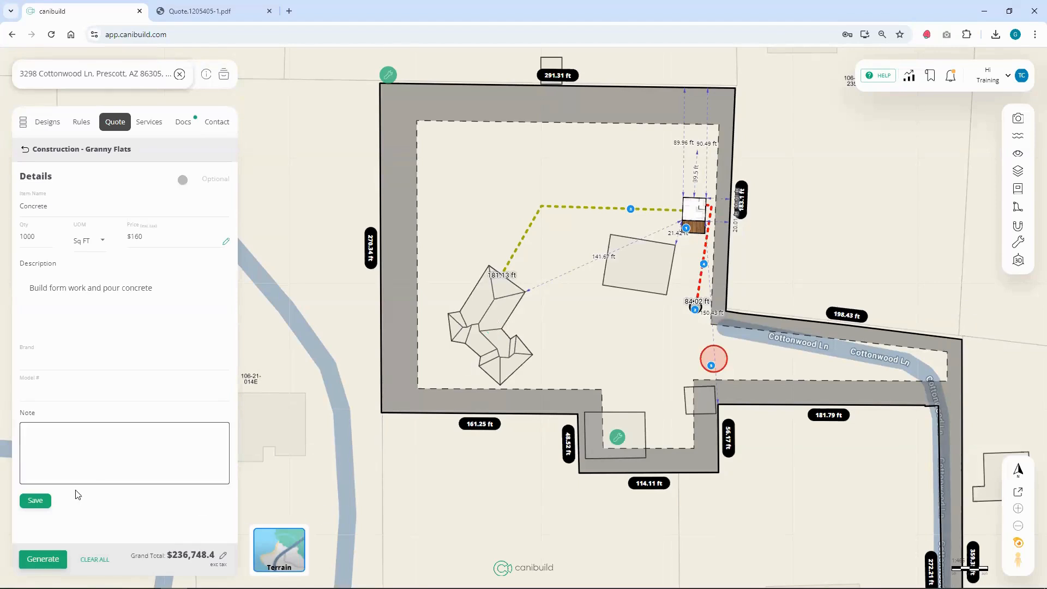
pyautogui.click(36, 501)
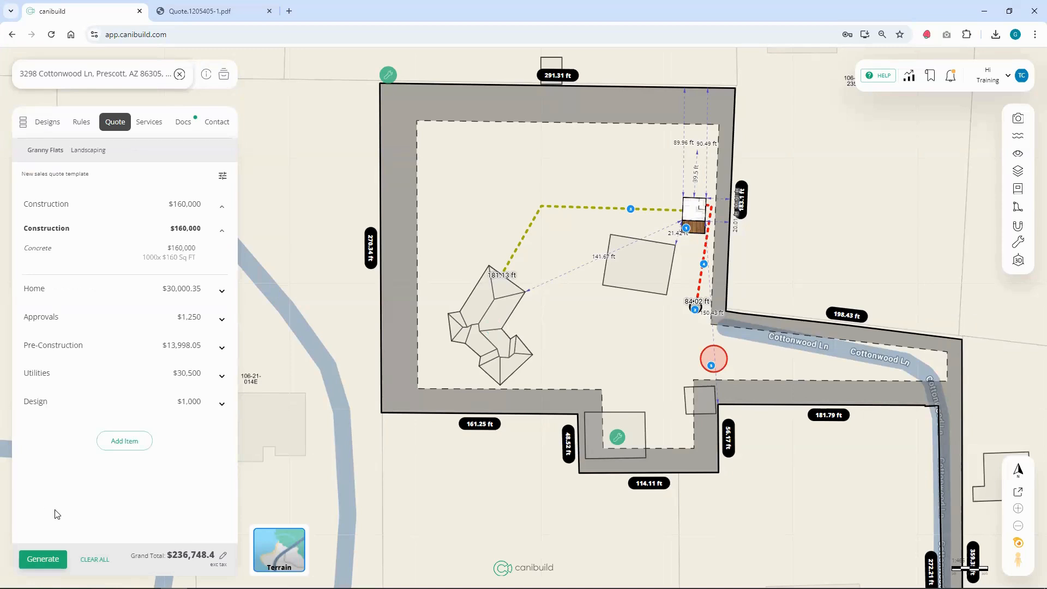
# Step: Open the Architectural Drafting item under Approvals and apply a 10% discount to its price
pyautogui.click(221, 322)
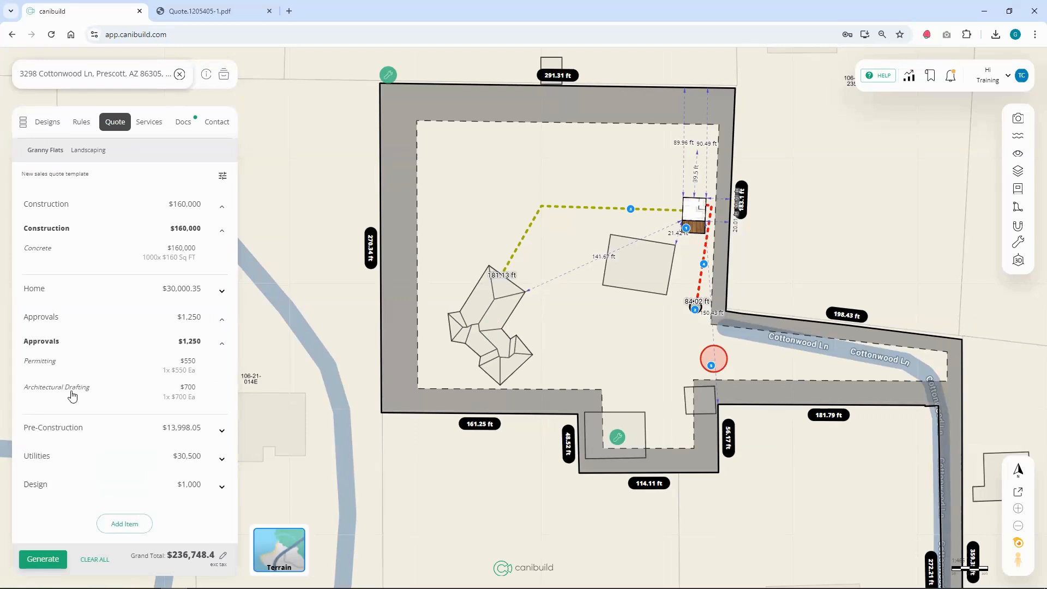
pyautogui.click(207, 393)
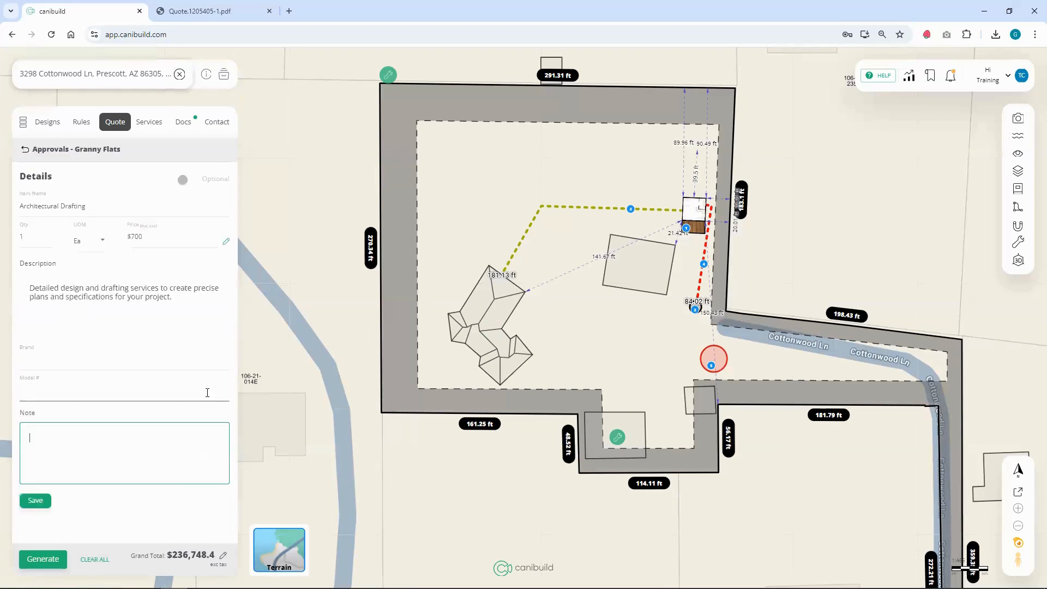
pyautogui.click(226, 241)
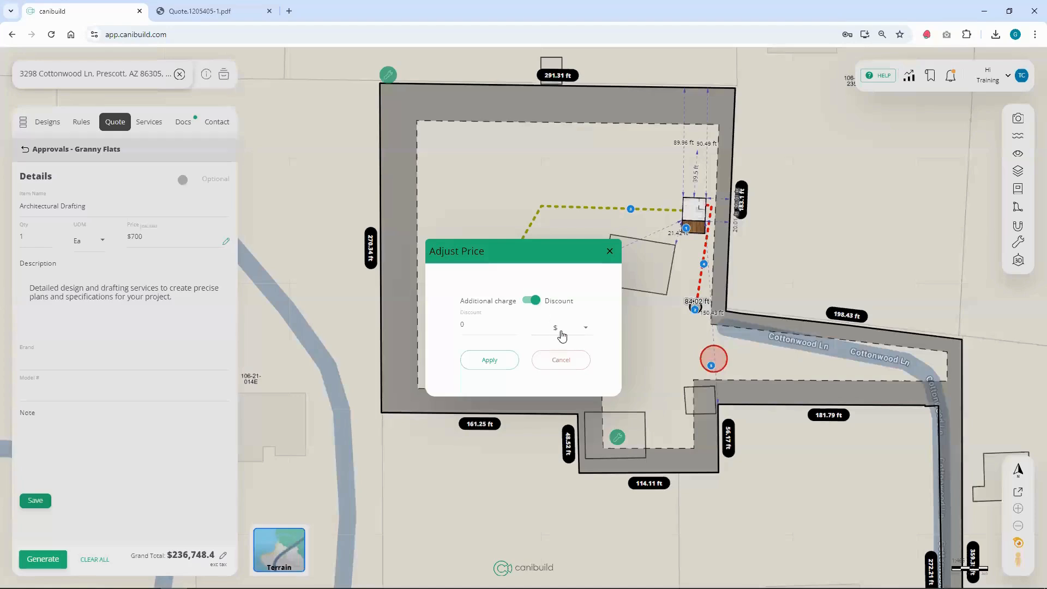
pyautogui.click(560, 331)
pyautogui.click(548, 313)
pyautogui.doubleClick(462, 326)
pyautogui.write('10')
pyautogui.click(479, 359)
# Step: Add the note "10% September Special" to the Architectural Drafting item and save it
pyautogui.click(58, 435)
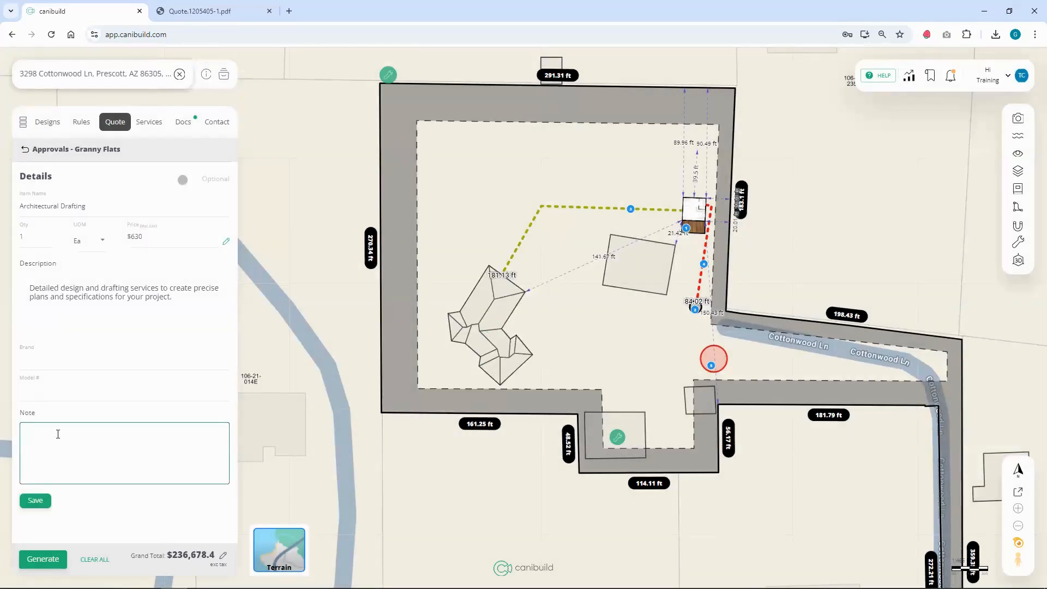
pyautogui.write('10% September Special')
pyautogui.click(35, 503)
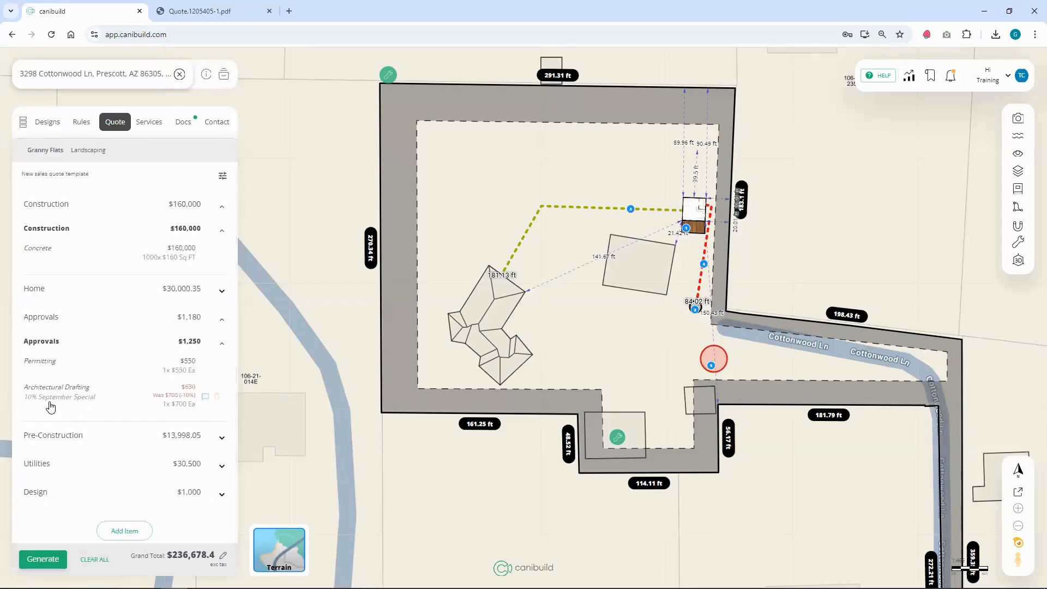
pyautogui.moveTo(19, 399); pyautogui.dragTo(100, 399)
# Step: Generate the Boxabl proposal with the payment schedule included in the quote and initials left off
pyautogui.click(44, 560)
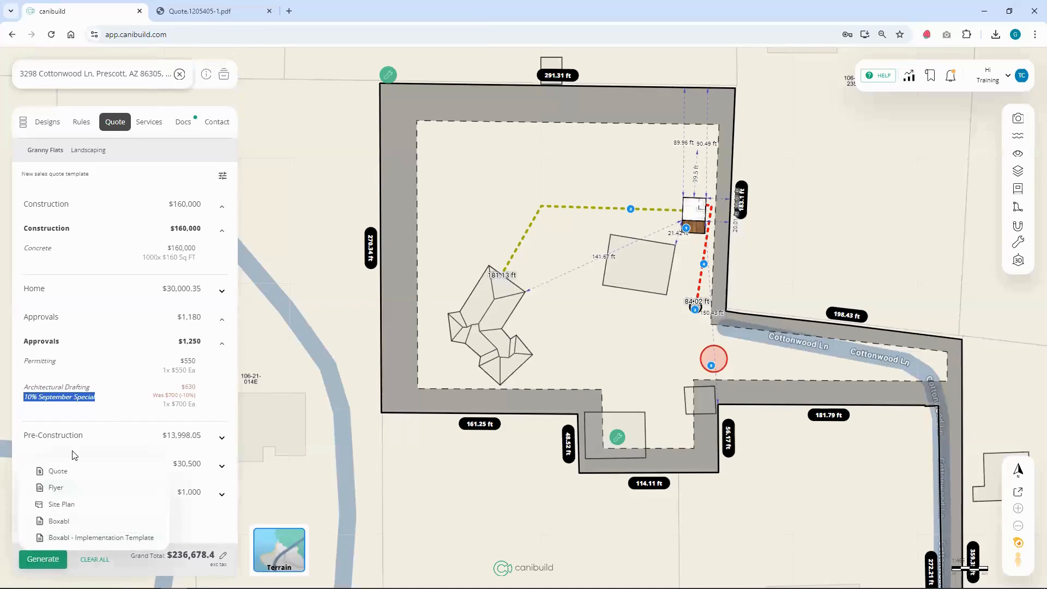
pyautogui.click(59, 522)
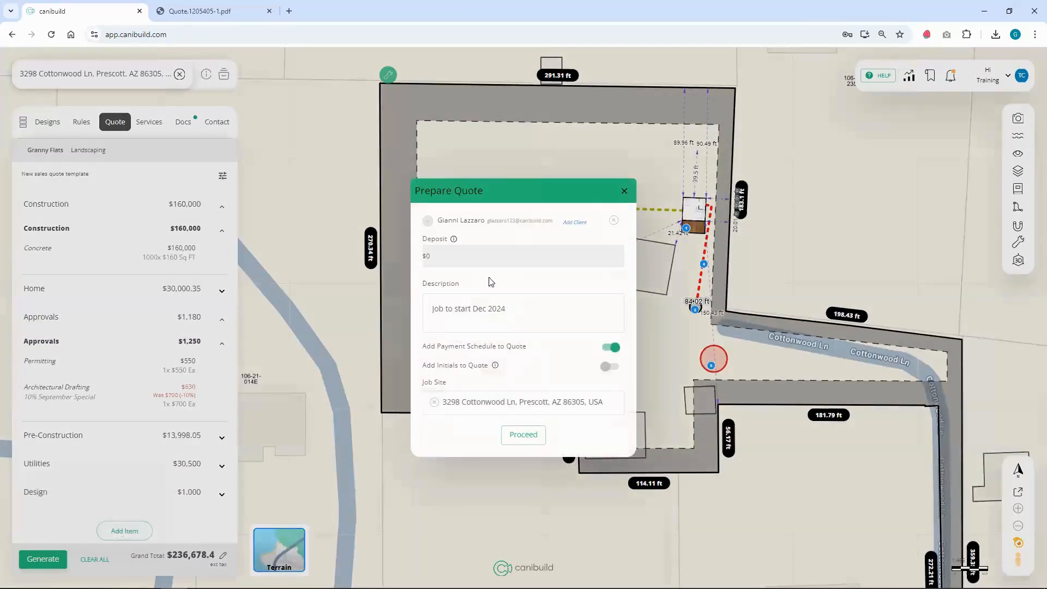
pyautogui.click(617, 352)
pyautogui.click(608, 352)
pyautogui.click(614, 351)
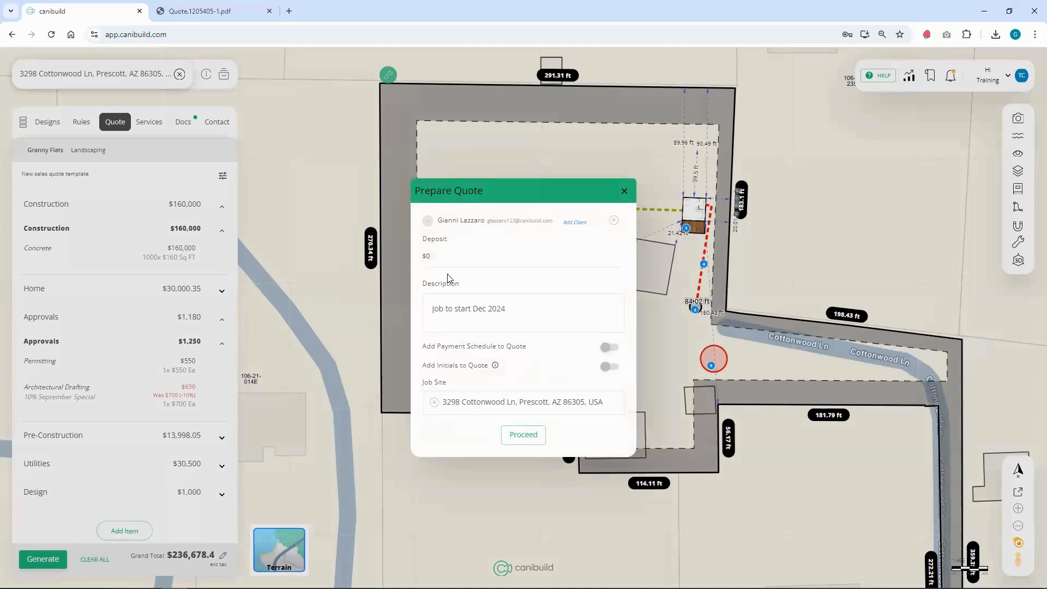
pyautogui.click(607, 348)
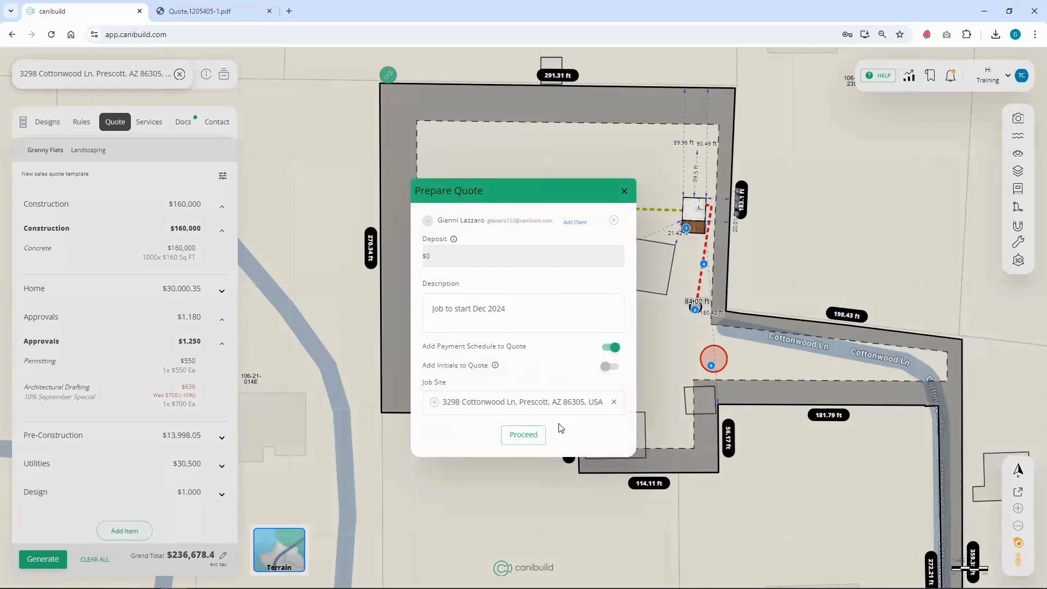
pyautogui.click(522, 436)
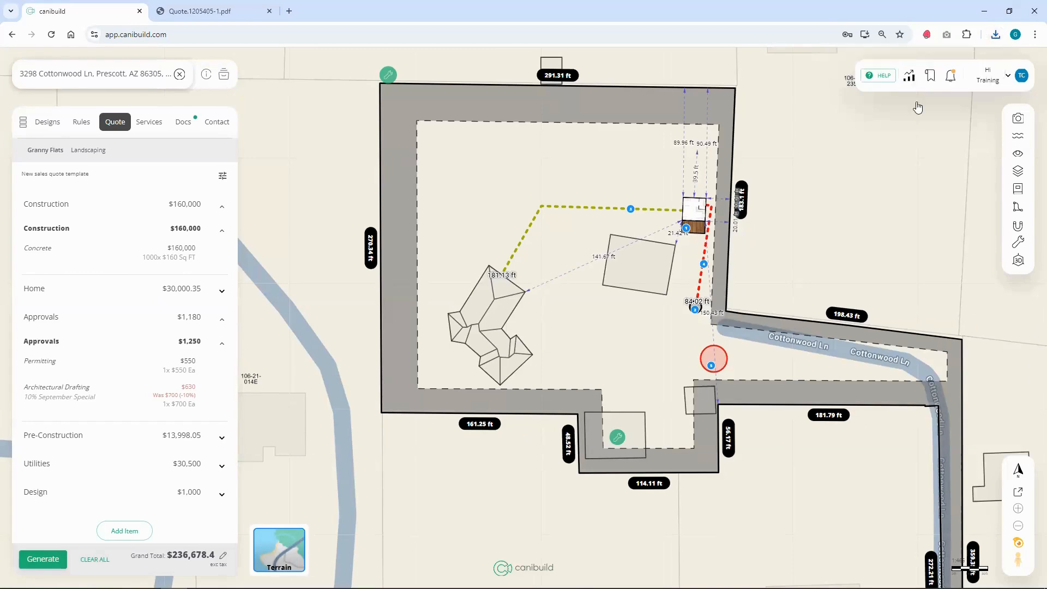
# Step: Open the newly downloaded proposal PDF, reduce its zoom to 75%, and look over the cover and process pages
pyautogui.click(992, 41)
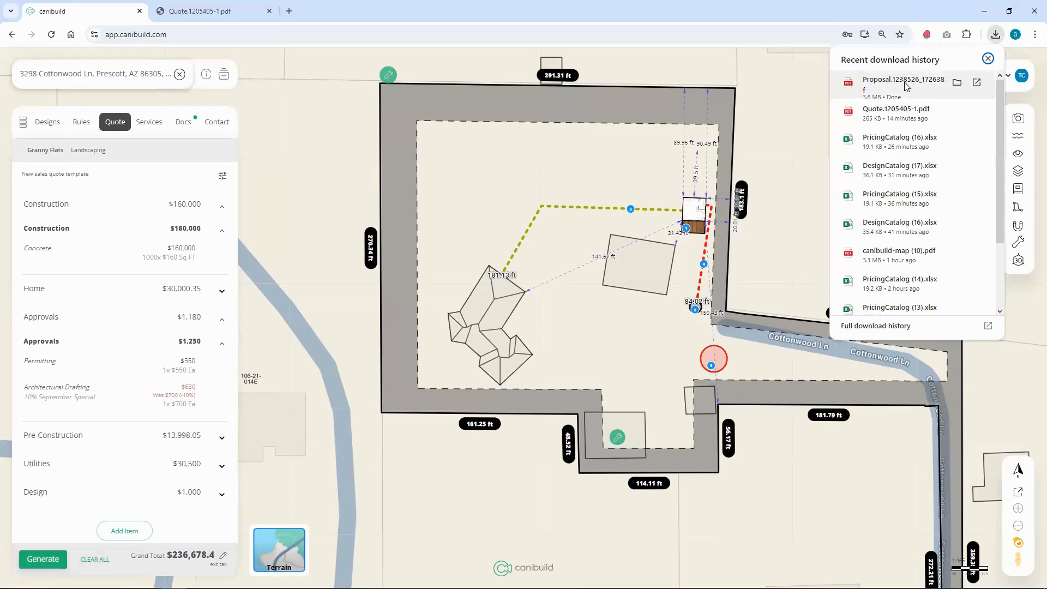
pyautogui.click(904, 83)
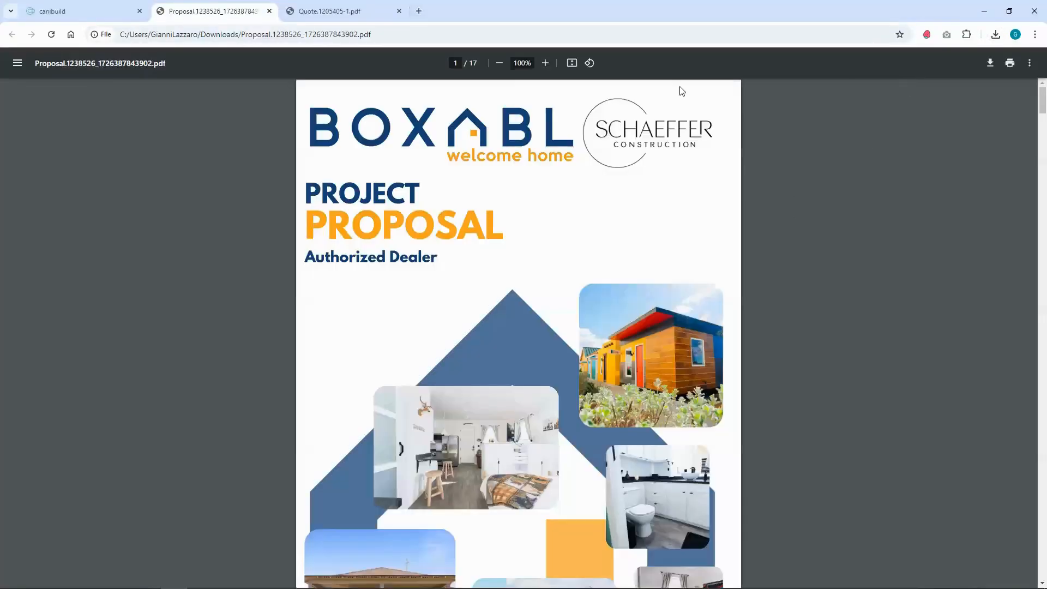
pyautogui.click(499, 63)
pyautogui.click(499, 63)
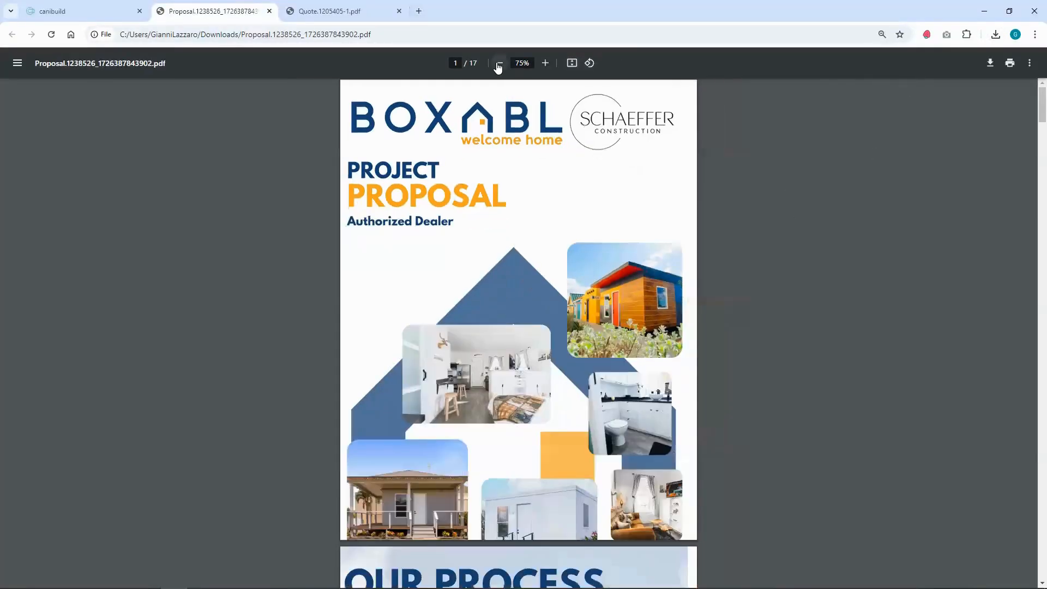
pyautogui.click(499, 63)
pyautogui.scroll(-1, 522, 124)
pyautogui.scroll(-3, 523, 137)
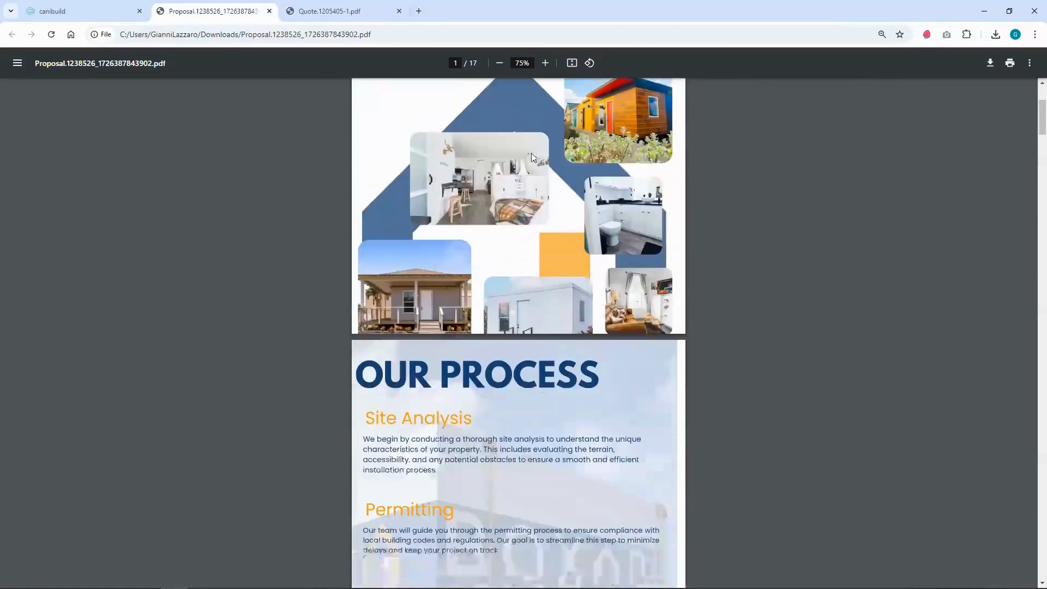
# Step: Review the proposal's BXB-02 EDPM Roof flyer page and both site plan pages
pyautogui.moveTo(1031, 112); pyautogui.dragTo(1031, 195)
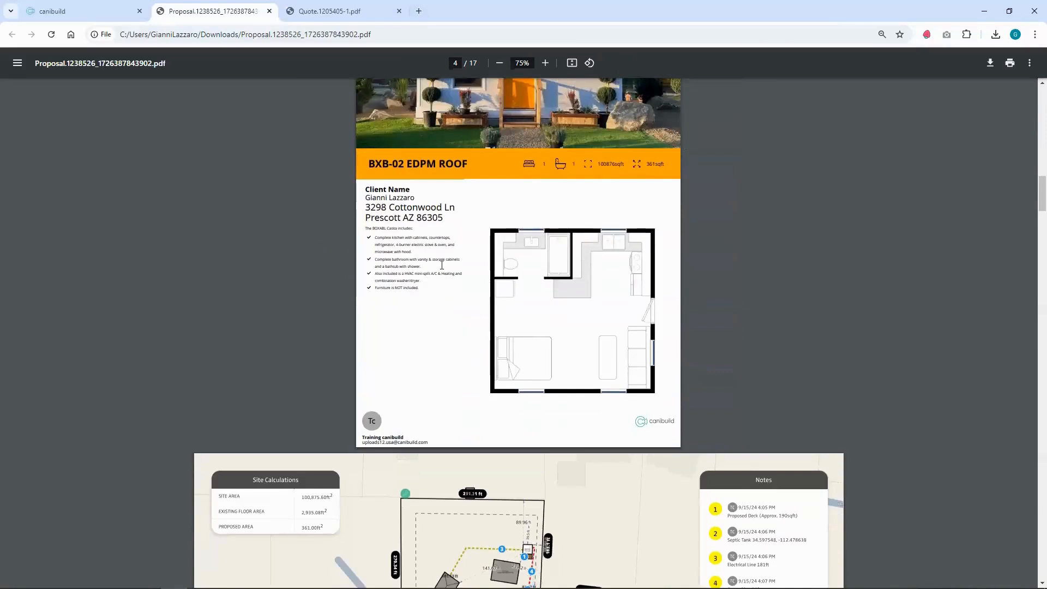
pyautogui.scroll(2, 443, 265)
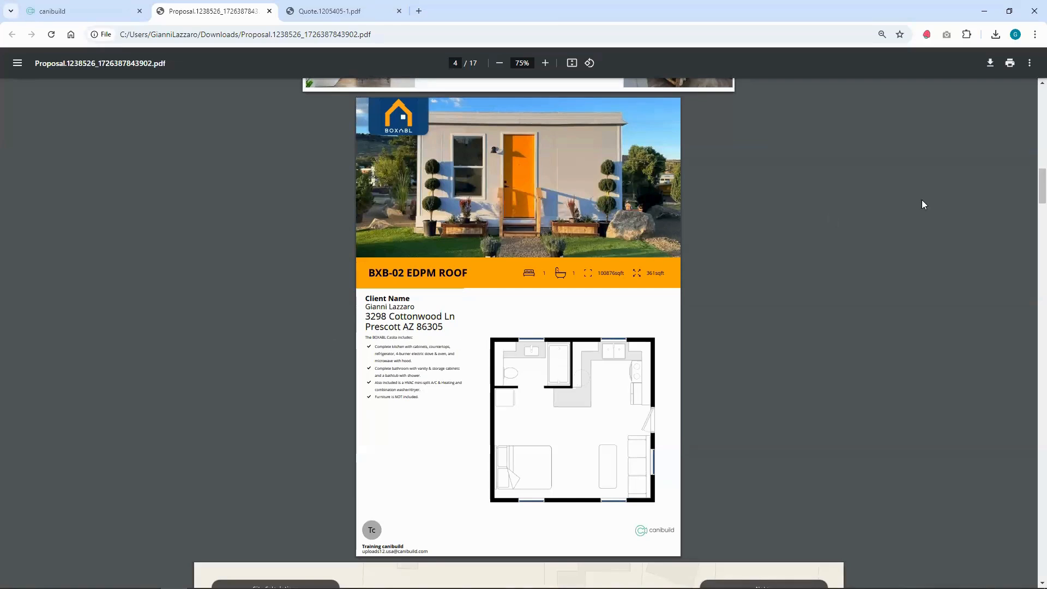
pyautogui.scroll(-2, 1032, 195)
pyautogui.scroll(-8, 1033, 195)
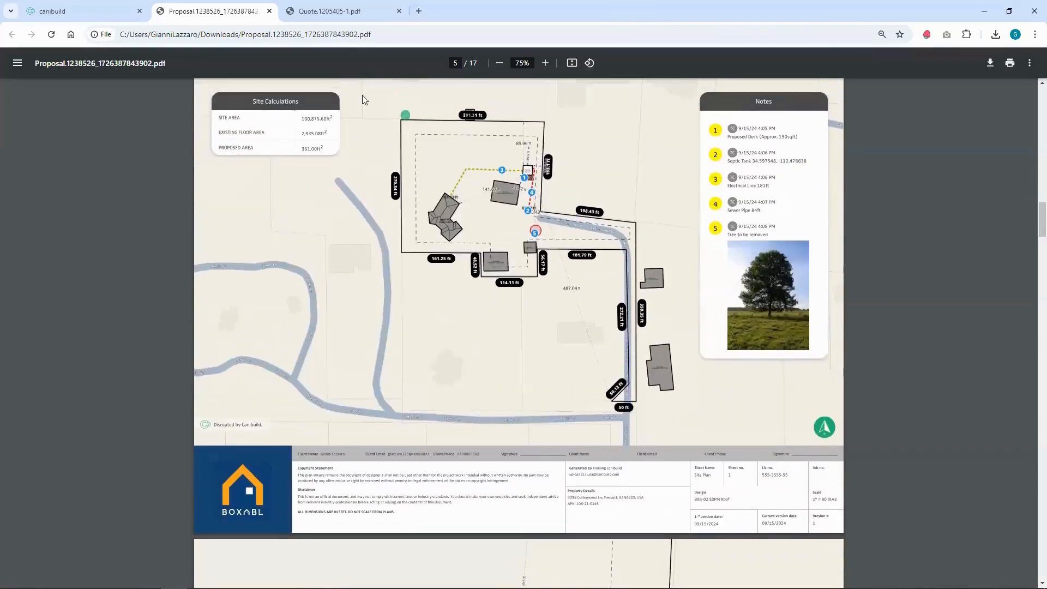
pyautogui.scroll(-2, 602, 257)
pyautogui.scroll(-6, 603, 257)
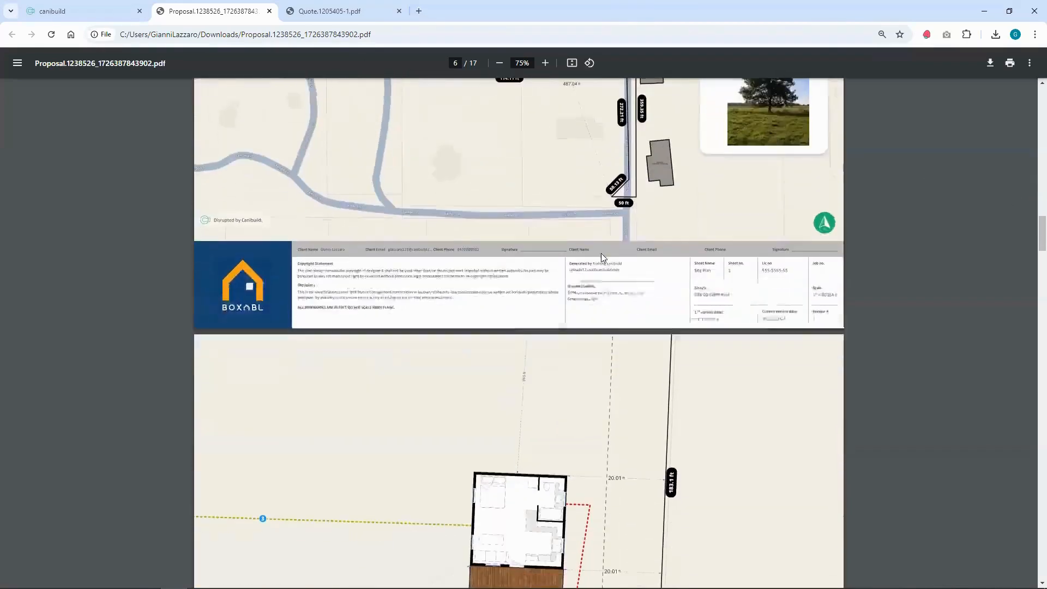
pyautogui.scroll(-7, 661, 258)
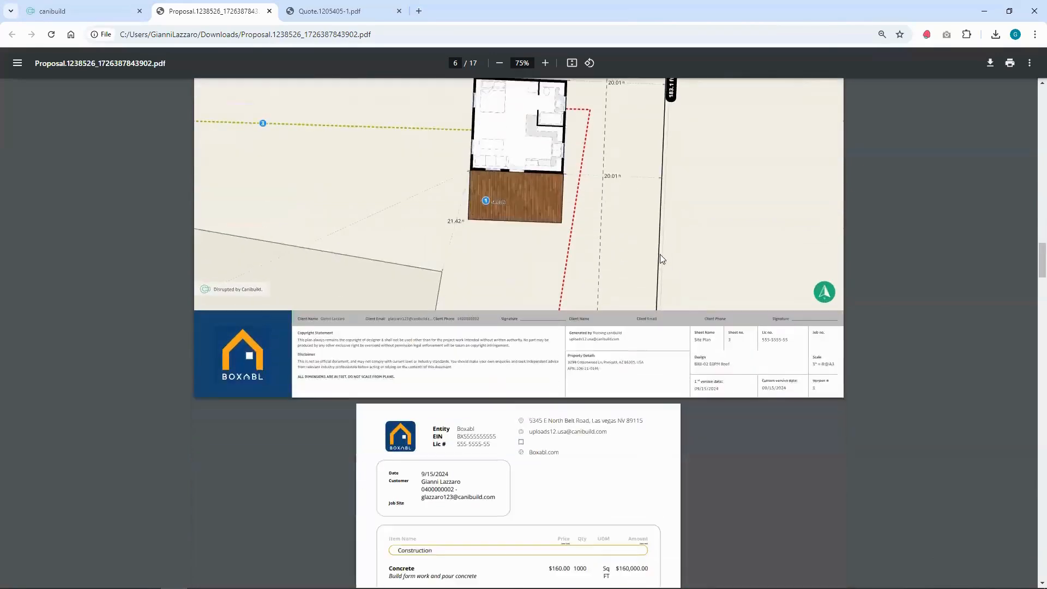
# Step: Check the proposal's quote pages, including the Architectural Drafting discount and note, the grand total, signature block and payment schedule
pyautogui.scroll(-3, 662, 258)
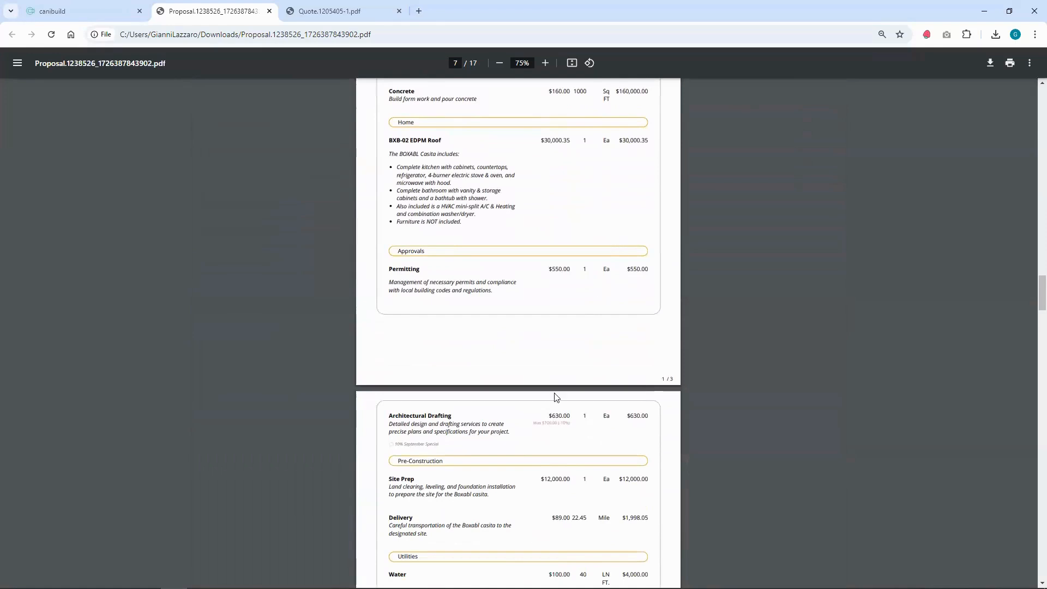
pyautogui.moveTo(571, 423); pyautogui.dragTo(533, 422)
pyautogui.moveTo(452, 445); pyautogui.dragTo(394, 443)
pyautogui.scroll(1, 549, 254)
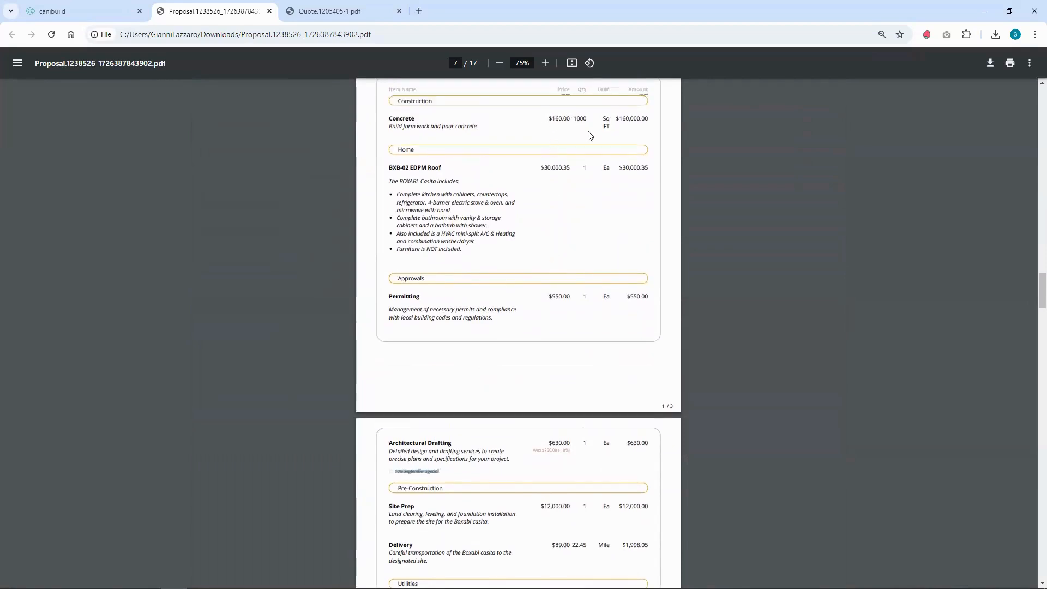
pyautogui.scroll(-4, 603, 147)
pyautogui.scroll(-6, 616, 164)
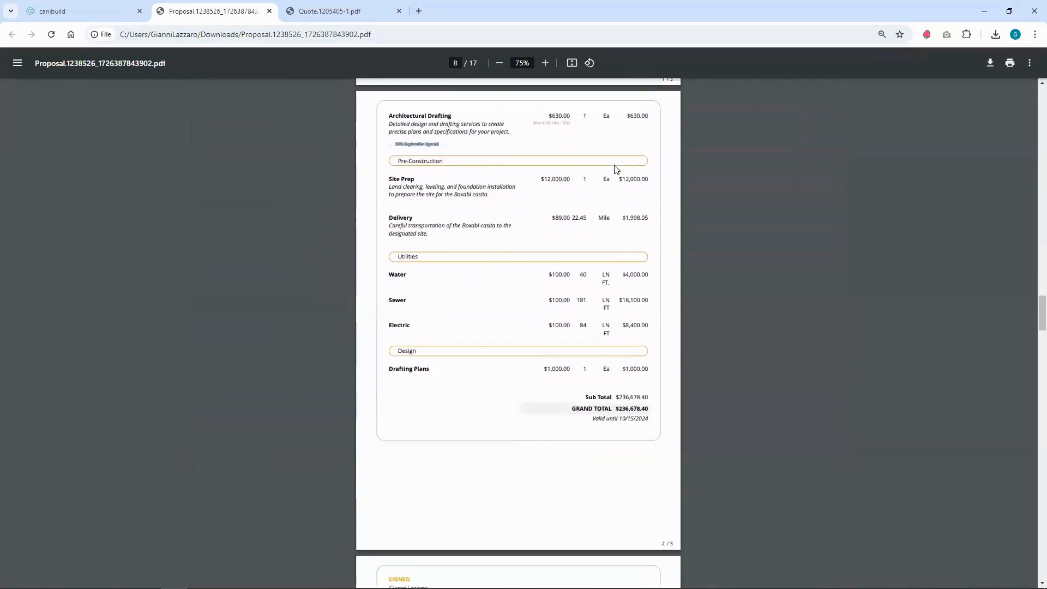
pyautogui.scroll(-4, 610, 193)
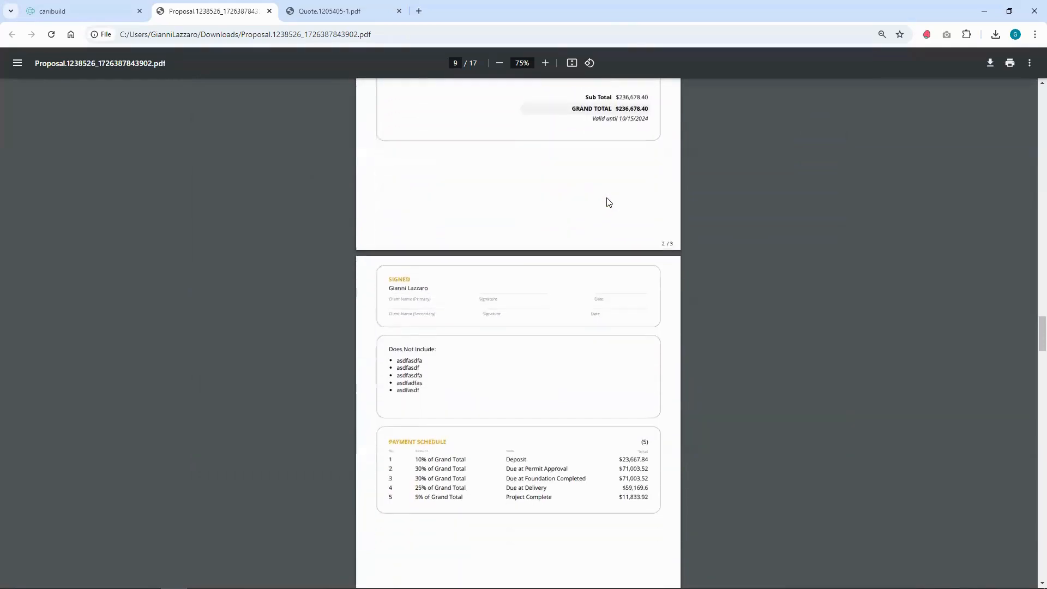
pyautogui.scroll(-4, 609, 202)
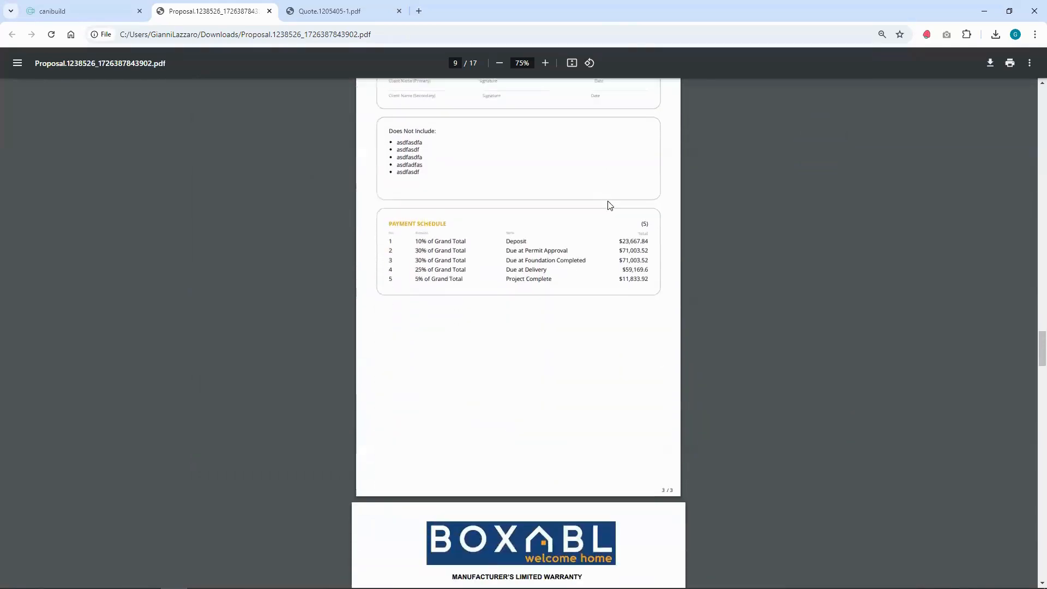
# Step: Return to canibuild and open the Quote layout in the Admin Branding settings
pyautogui.click(66, 11)
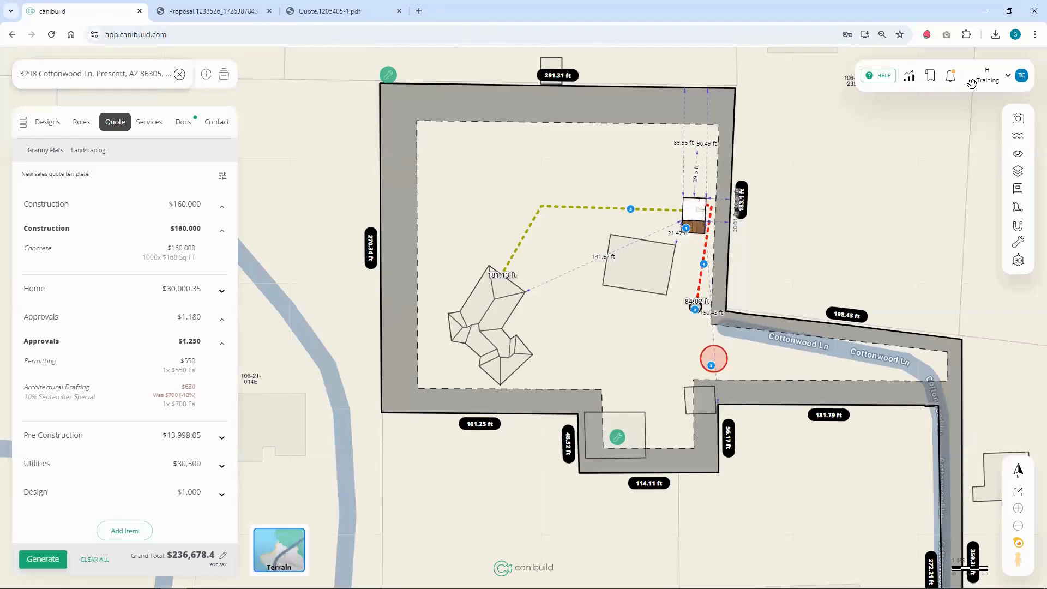
pyautogui.click(991, 82)
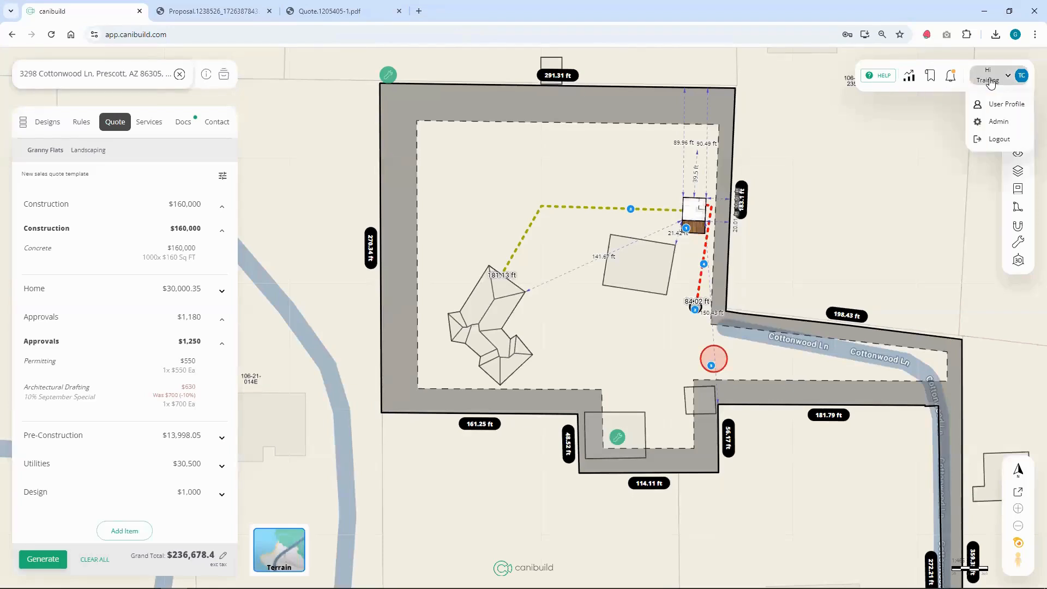
pyautogui.click(993, 123)
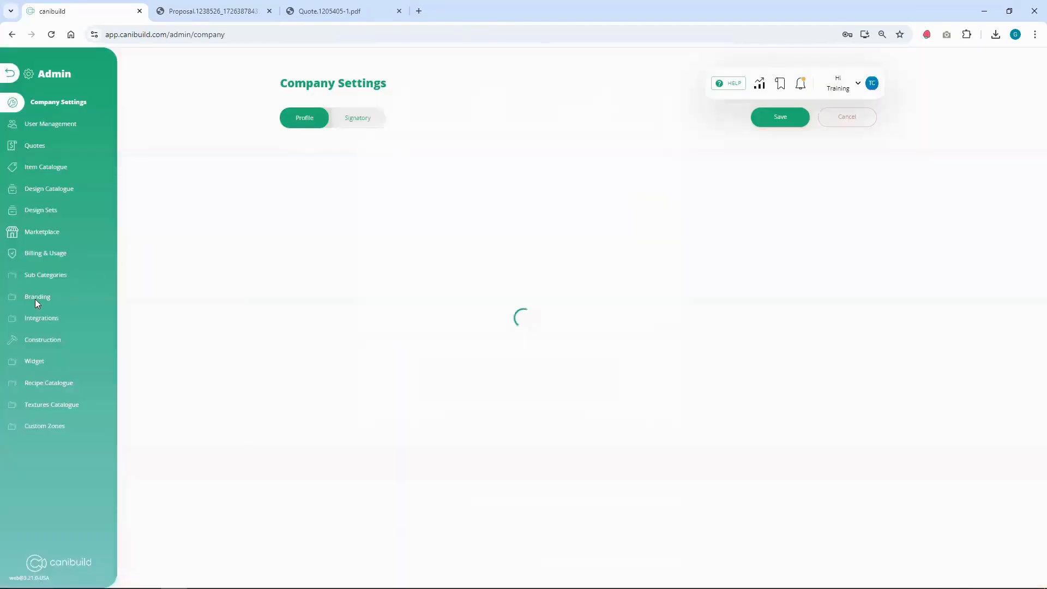
pyautogui.click(39, 299)
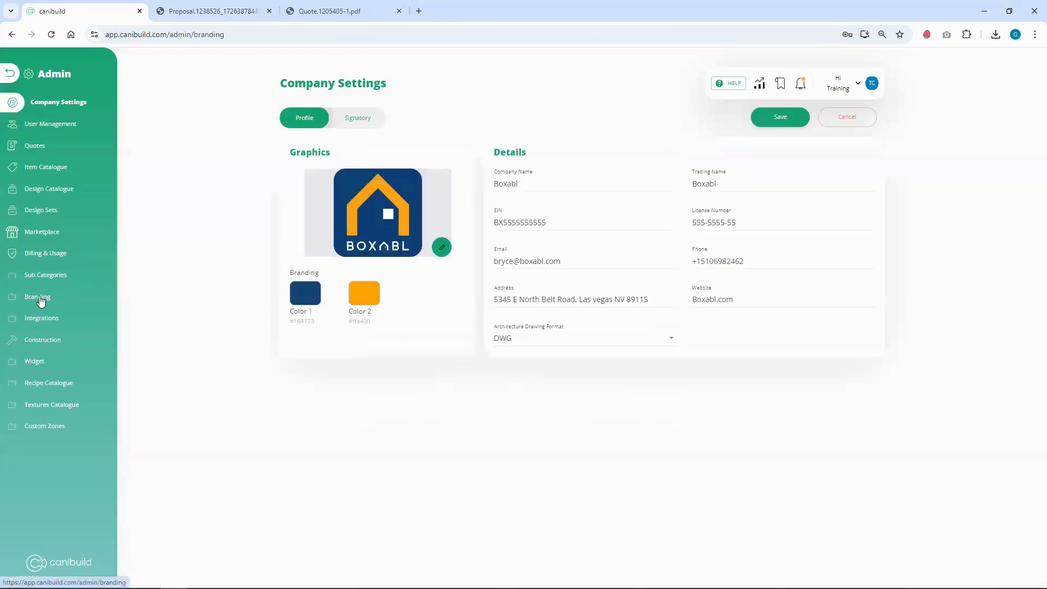
pyautogui.click(260, 85)
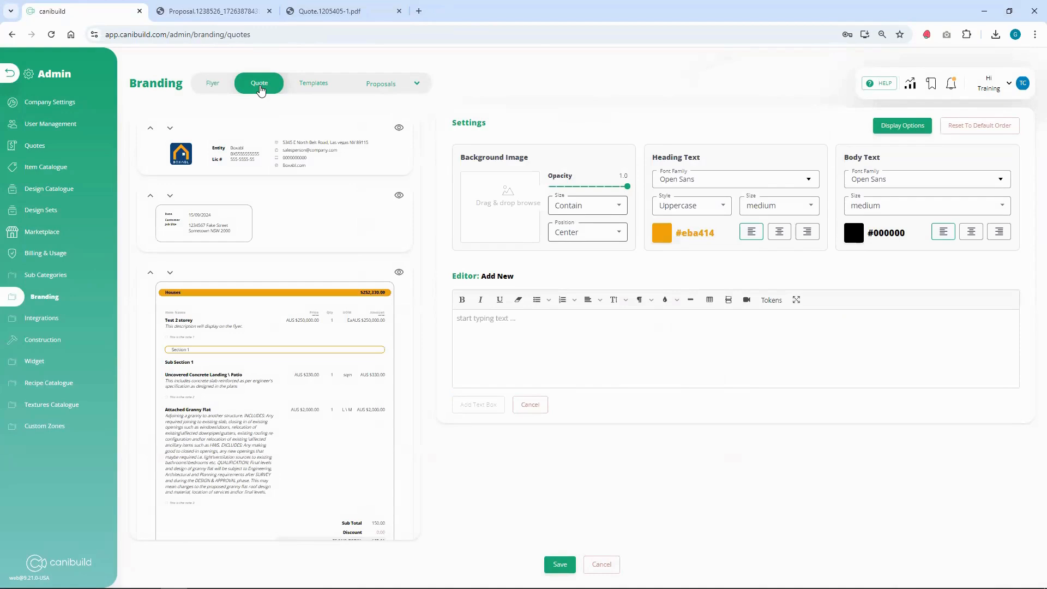
# Step: Add a new text box reading "Test 1" to the quote branding layout
pyautogui.scroll(-5, 237, 304)
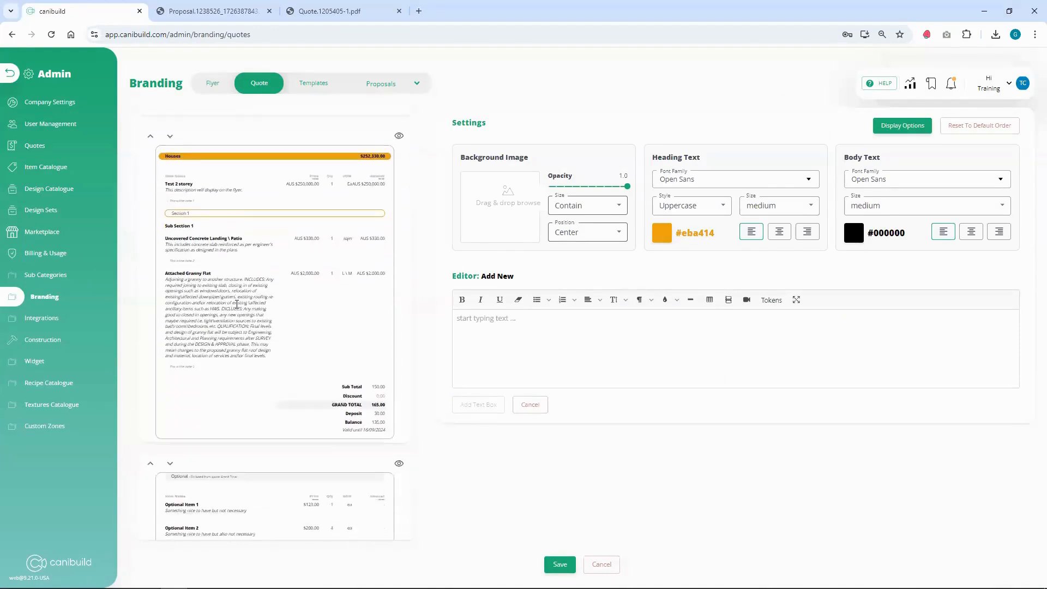
pyautogui.scroll(-1, 237, 305)
pyautogui.scroll(-3, 237, 305)
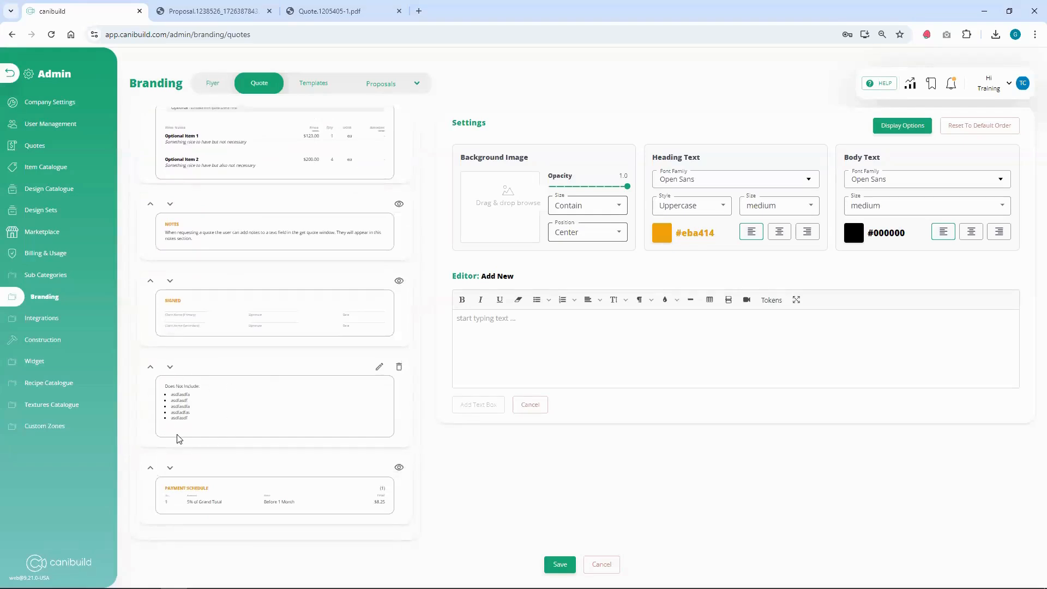
pyautogui.click(504, 325)
pyautogui.write('Test 1')
pyautogui.click(481, 407)
pyautogui.scroll(1, 208, 450)
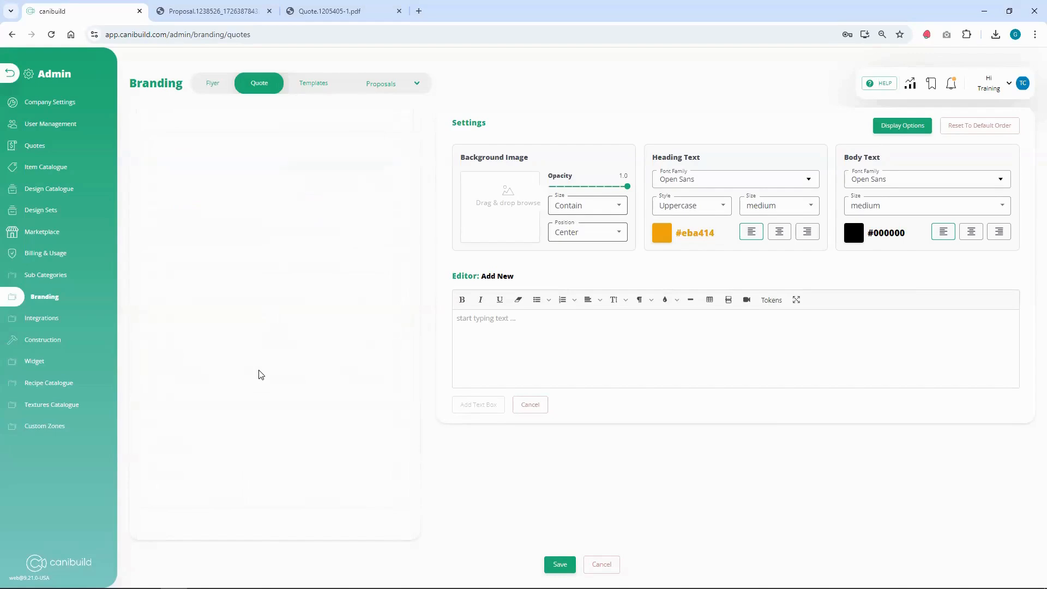
# Step: Look through the quote layout's blocks in Branding, from the company header to the payment schedule and the "Test 1" text box
pyautogui.click(255, 87)
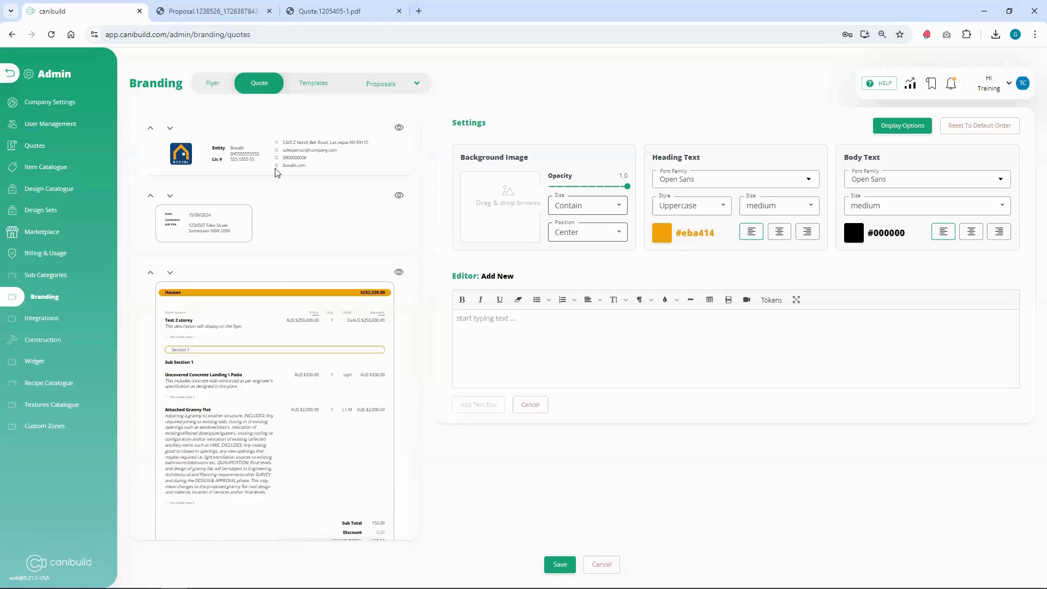
pyautogui.scroll(-5, 278, 248)
pyautogui.scroll(-7, 282, 252)
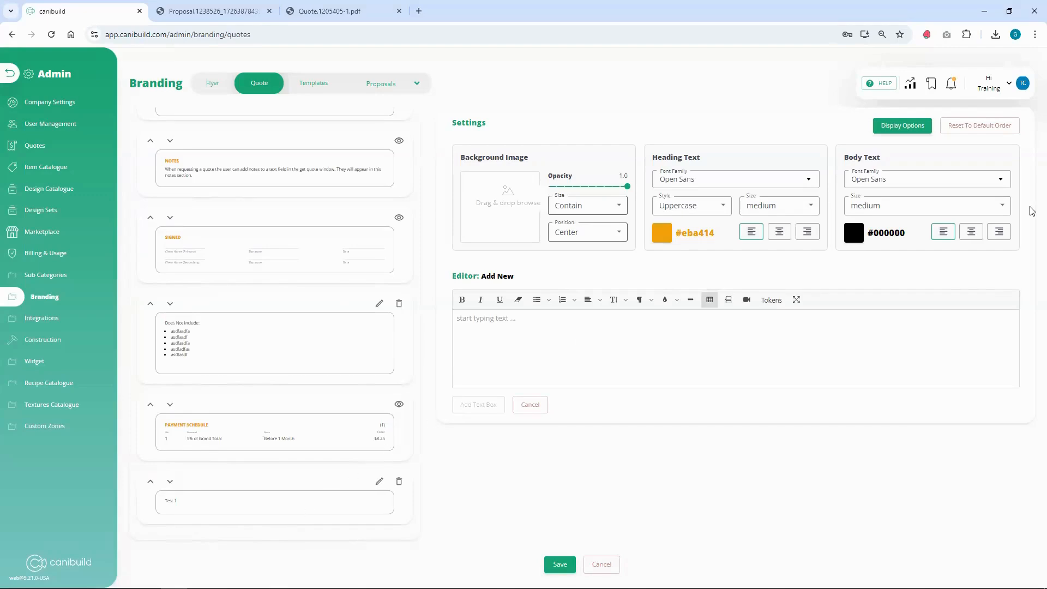
# Step: Examine the quote layout's Display Options, from Quote Title through Indent Text
pyautogui.click(900, 127)
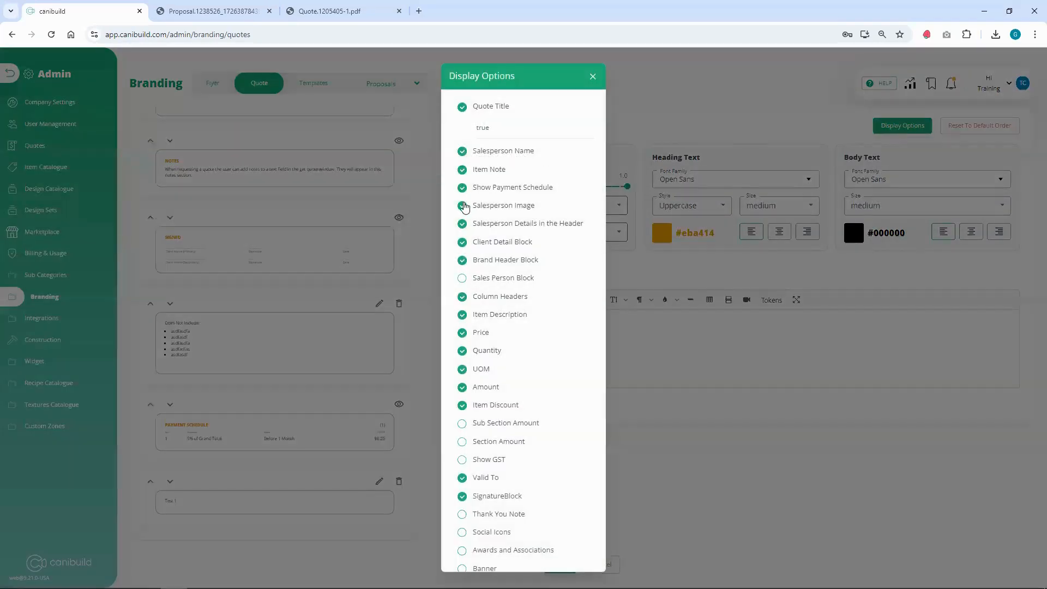
pyautogui.scroll(-2, 490, 276)
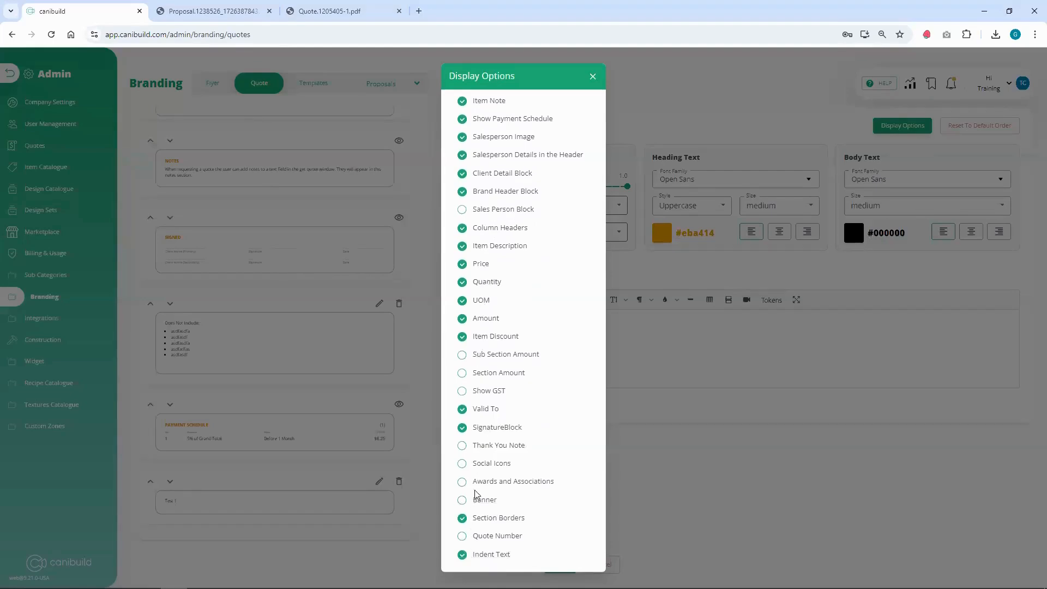
pyautogui.scroll(1, 482, 434)
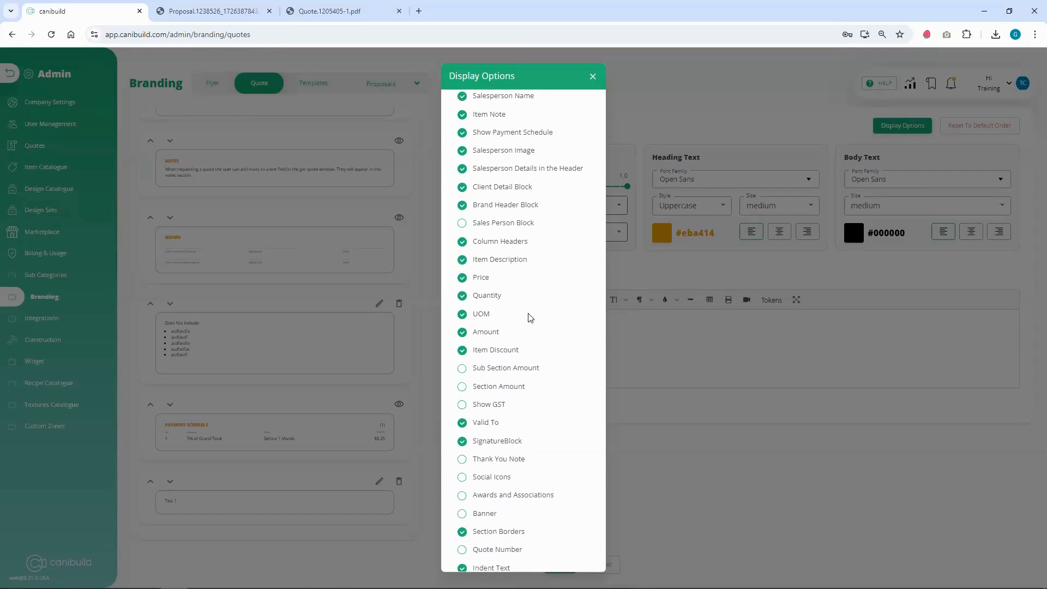
pyautogui.scroll(1, 532, 321)
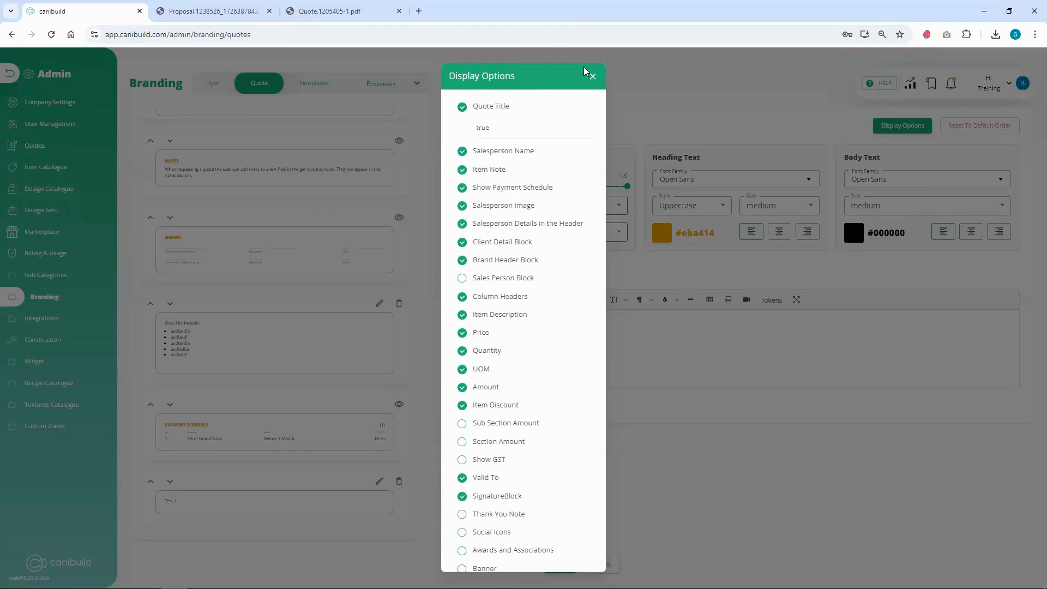
# Step: Compare the Display Options with the proposal PDF's payment schedule and first quote page, and close the options back in canibuild
pyautogui.click(219, 11)
pyautogui.scroll(1, 460, 318)
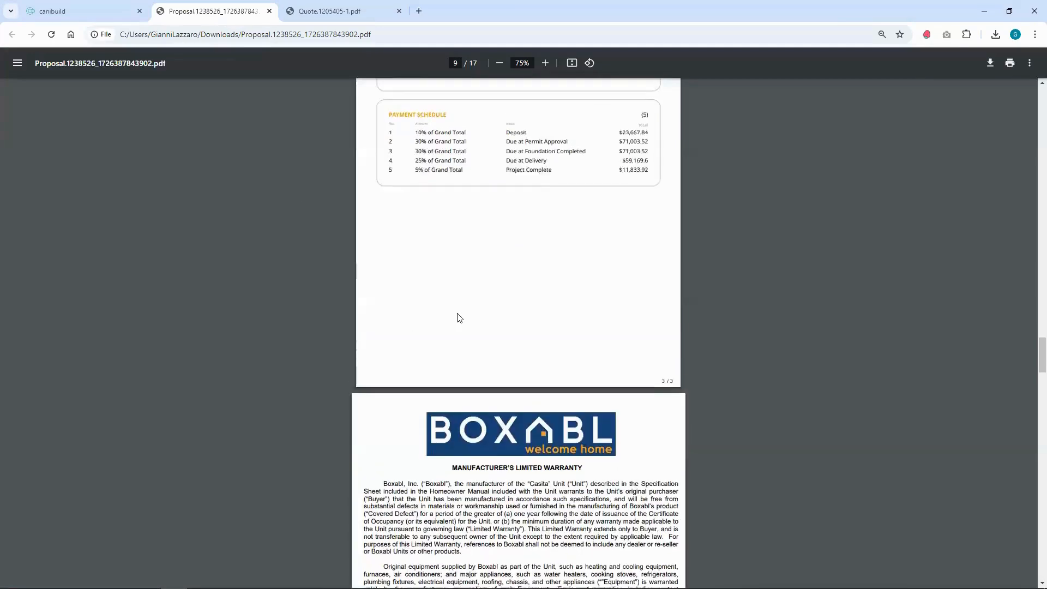
pyautogui.scroll(2, 460, 318)
pyautogui.moveTo(1035, 341); pyautogui.dragTo(1031, 294)
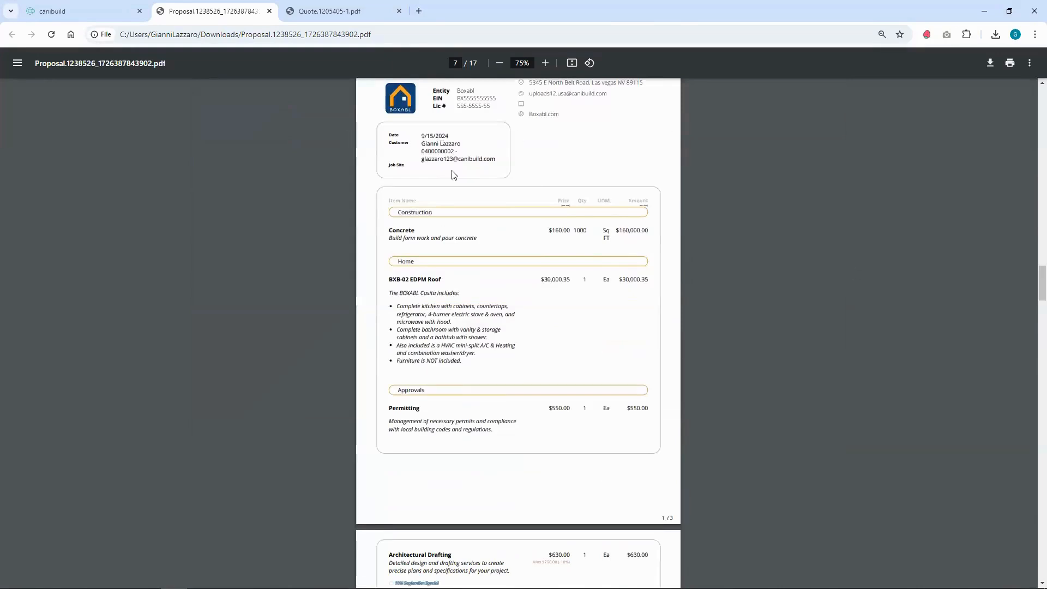
pyautogui.click(307, 16)
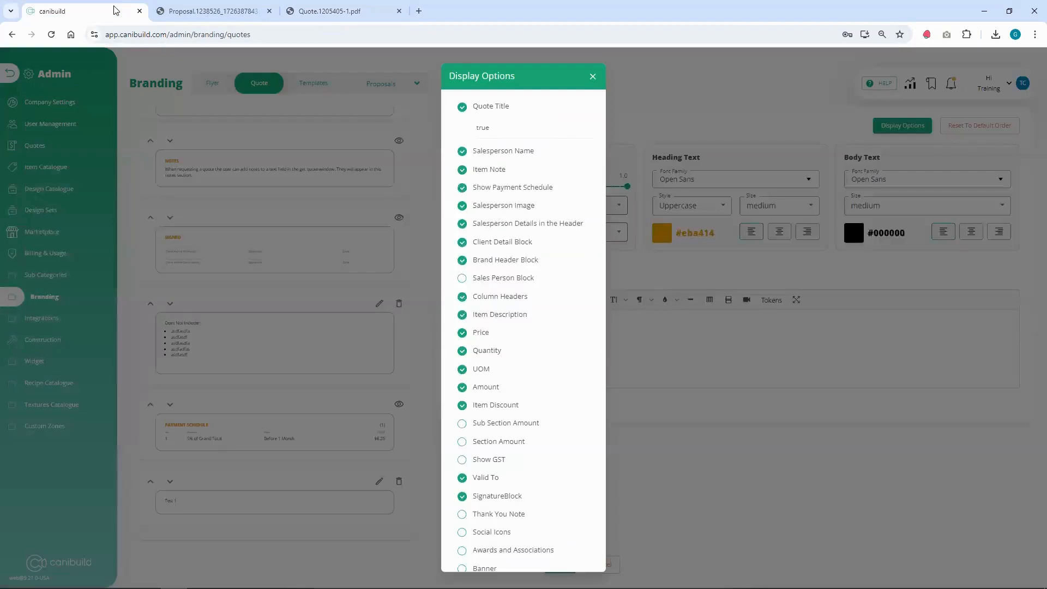
pyautogui.click(117, 10)
pyautogui.click(593, 77)
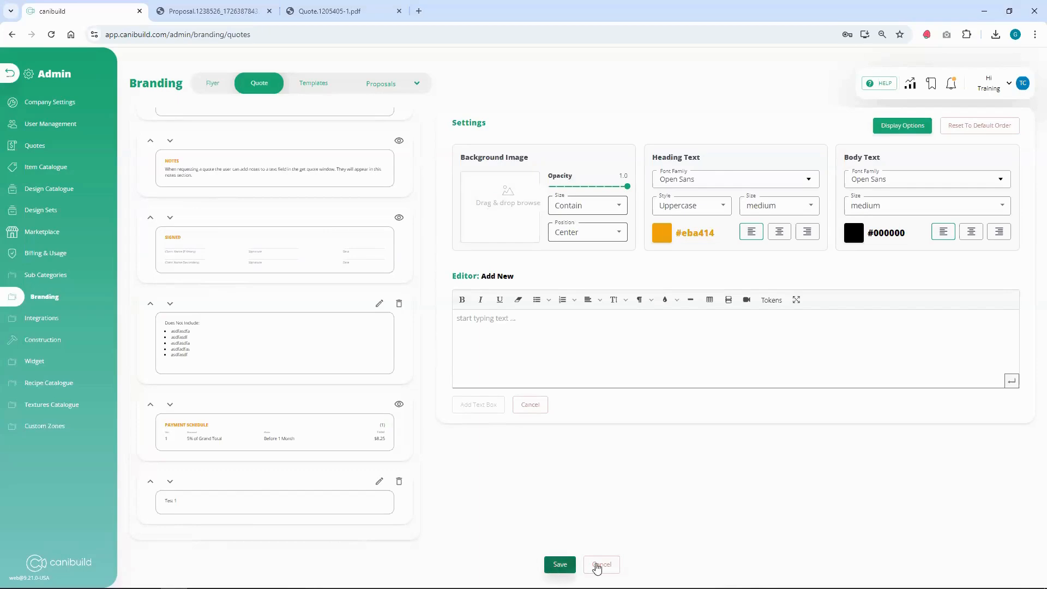
# Step: Delete the "Test 1" text box from the quote layout and leave Admin for the site's quote
pyautogui.click(398, 482)
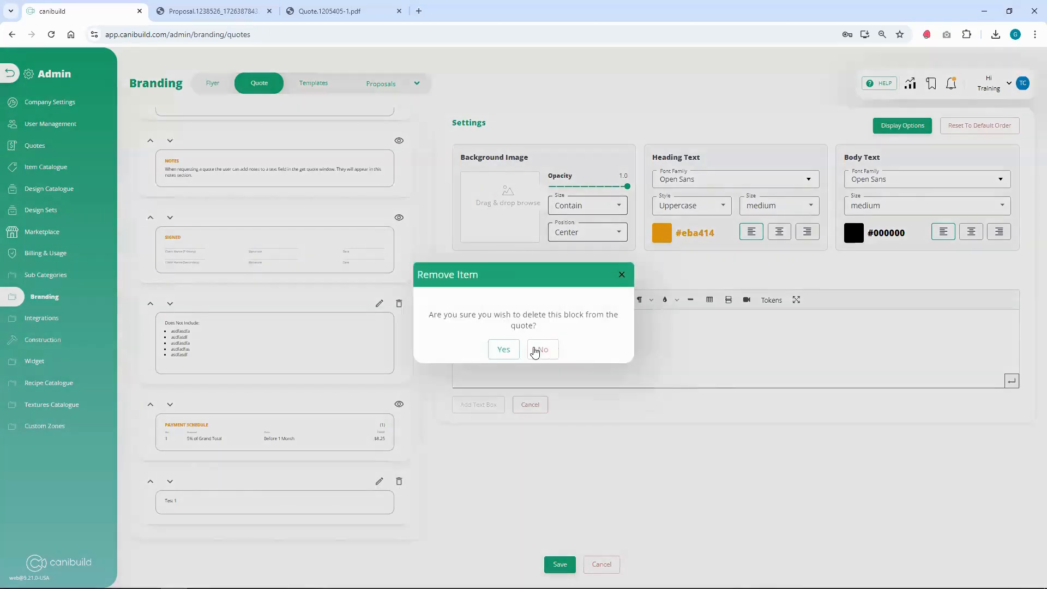
pyautogui.click(503, 350)
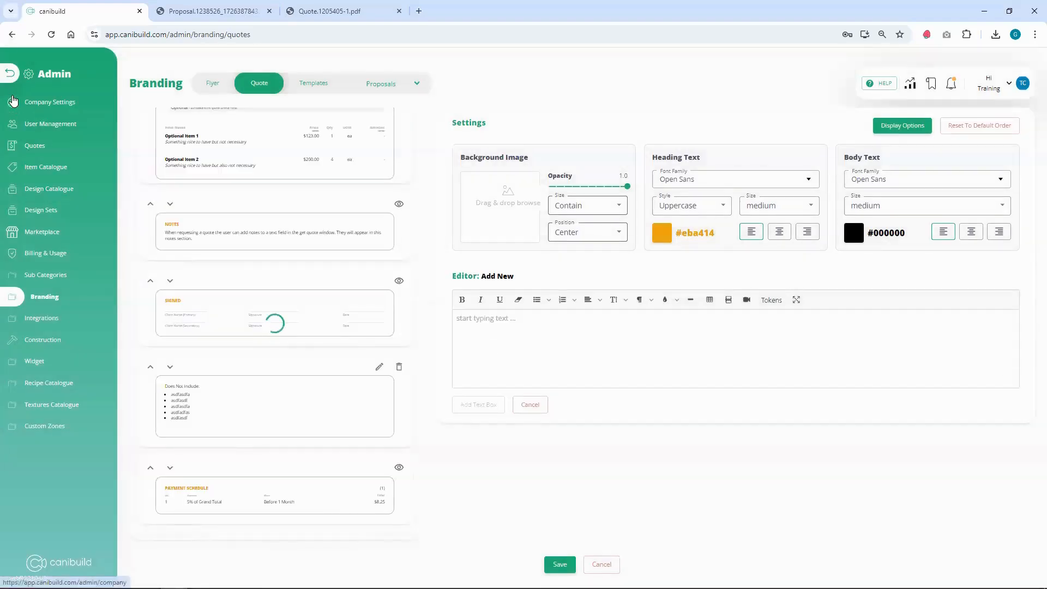
pyautogui.click(8, 68)
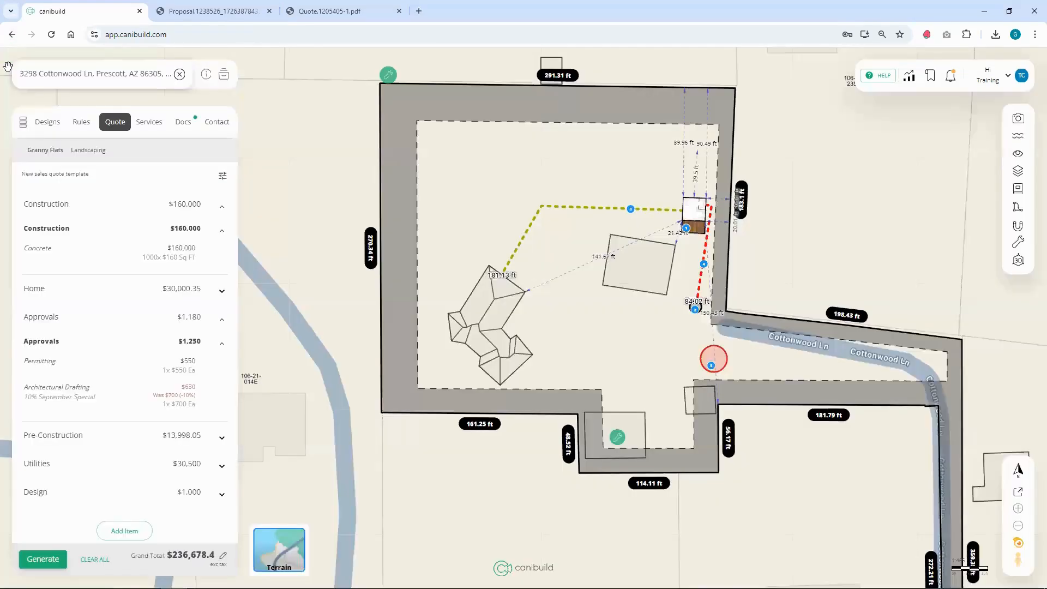